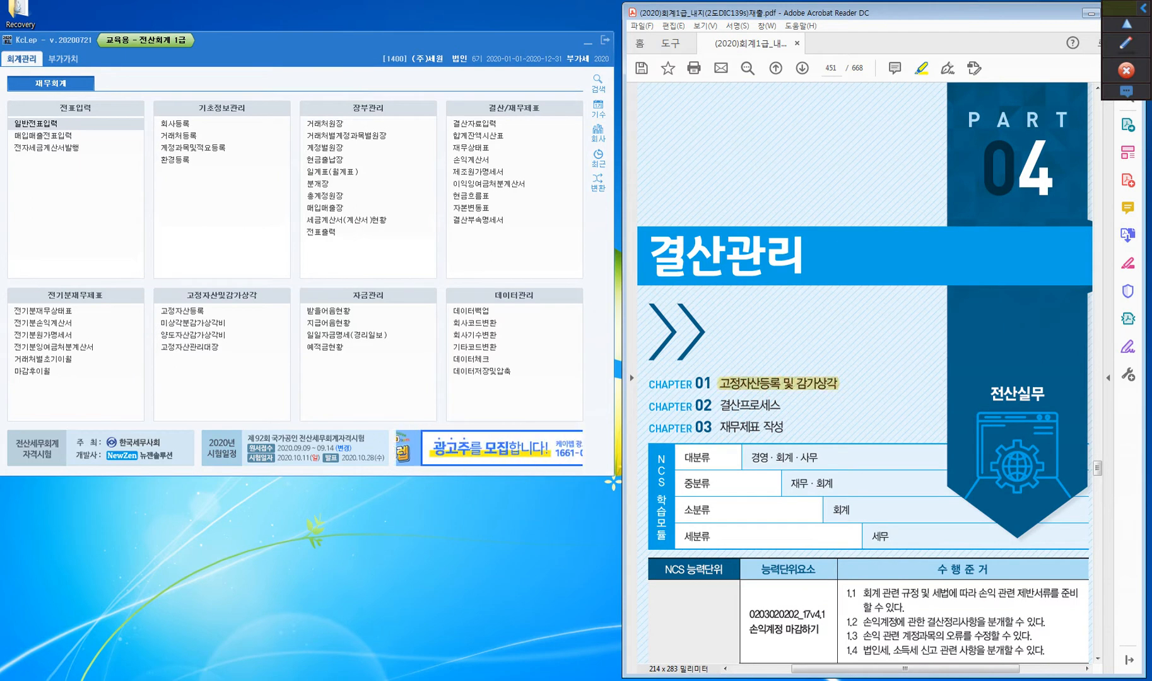
Highlight the chapter titles 결산프로세스 and 재무제표 작성 in the PART 04 chapter list
drag(717, 406, 782, 406)
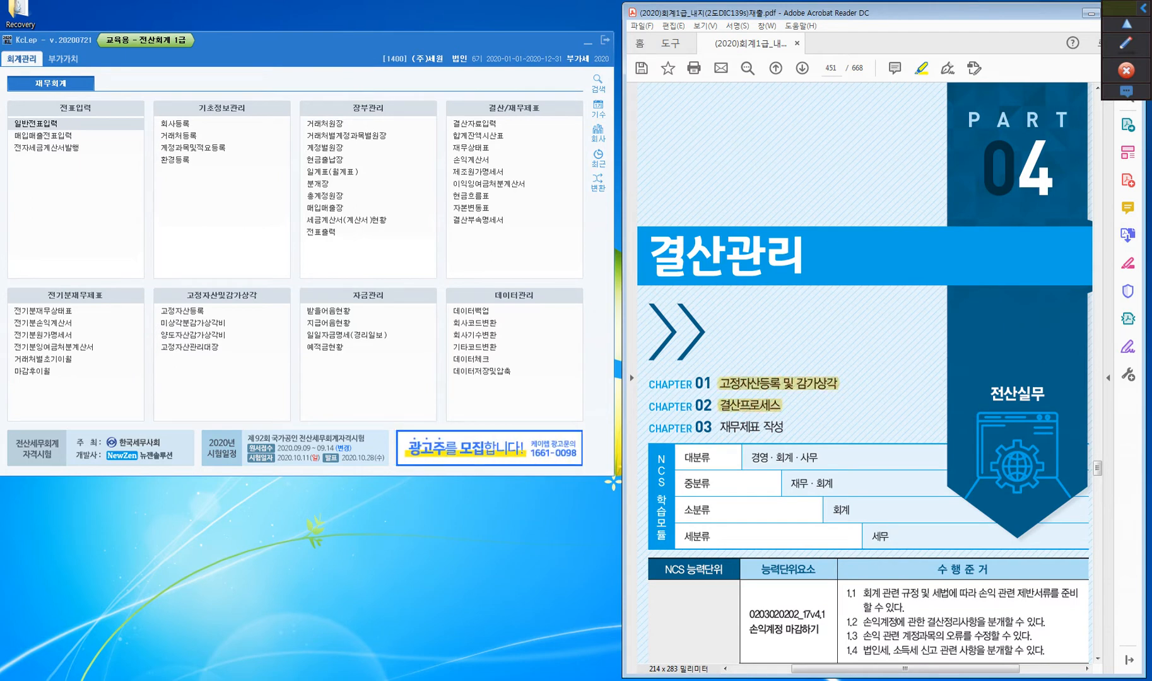
drag(719, 427, 785, 428)
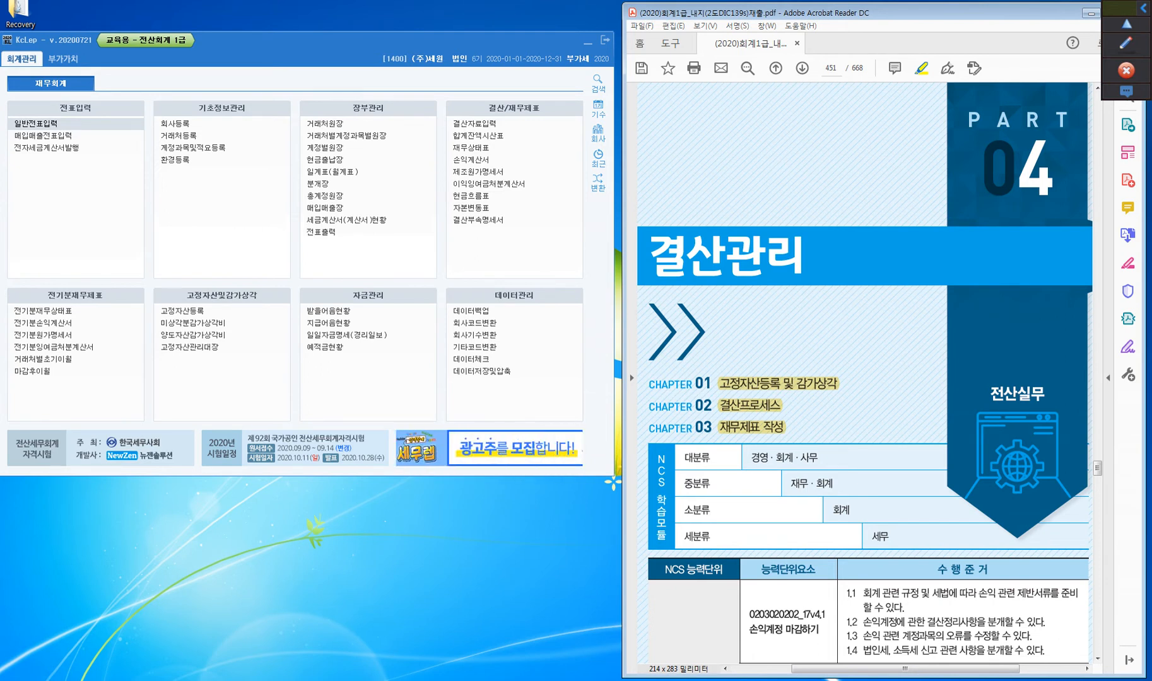
On page 452, highlight the heading 감가상각 and the phrase 사용가능한 기간에 걸쳐 비용으로 배분하는 below it
scroll(865, 372, down, 5)
scroll(864, 372, down, 7)
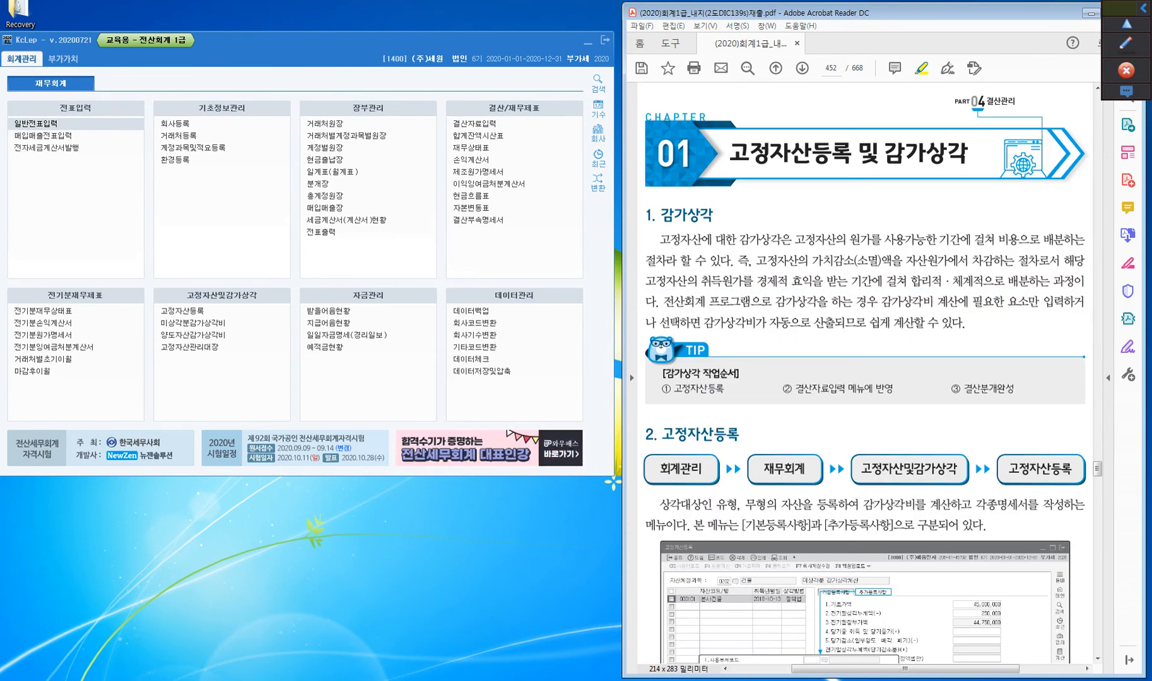
key(ctrl)
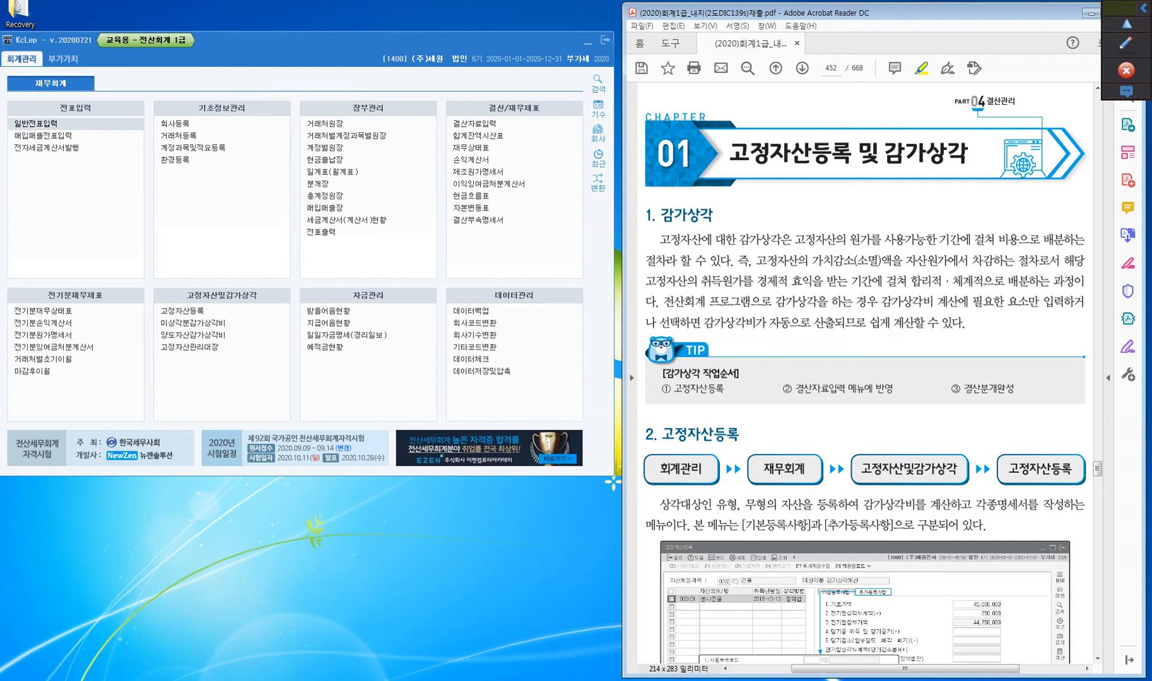
drag(659, 215, 715, 215)
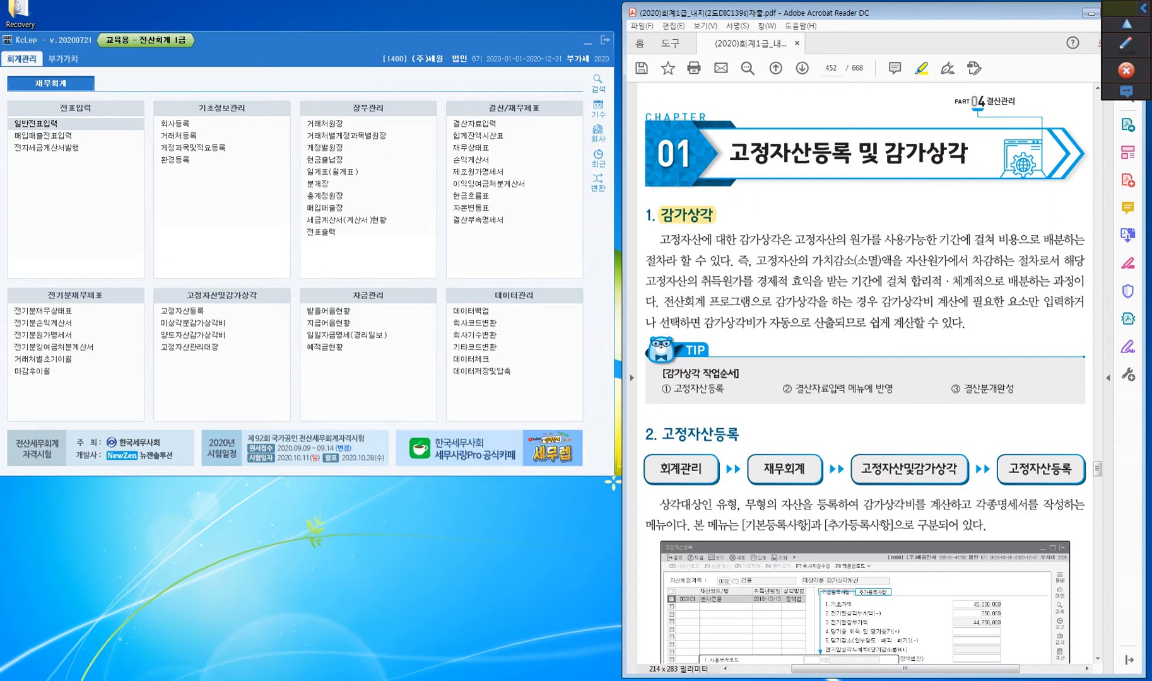
drag(884, 240, 1041, 239)
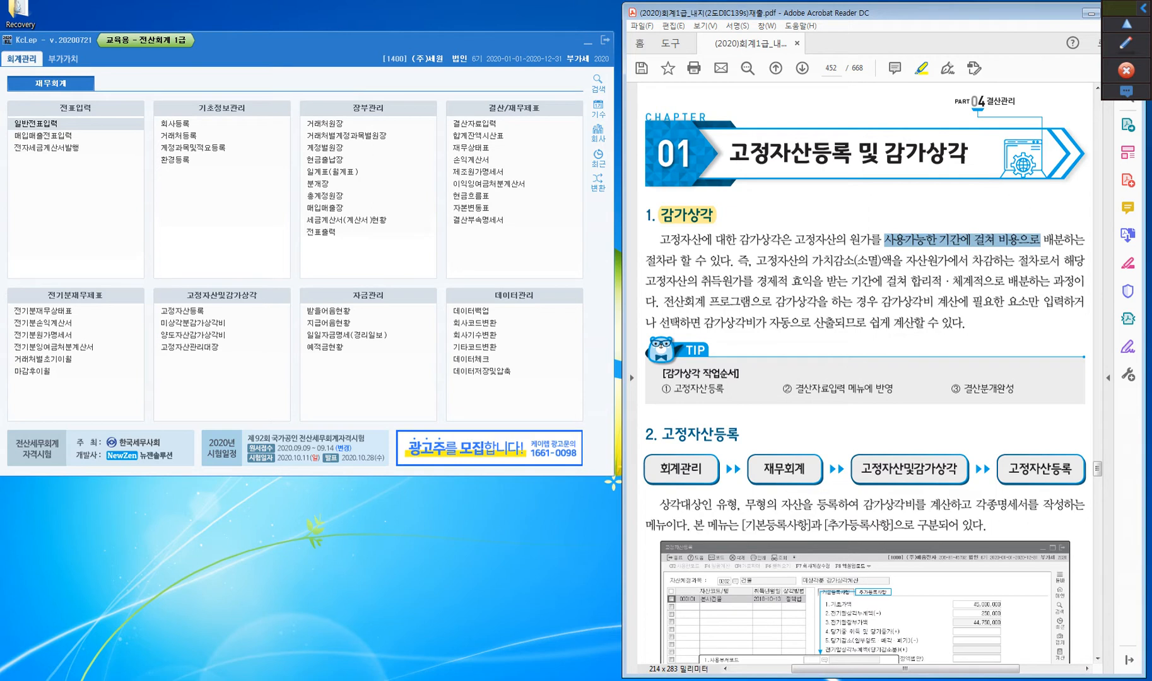
drag(1041, 239, 1084, 240)
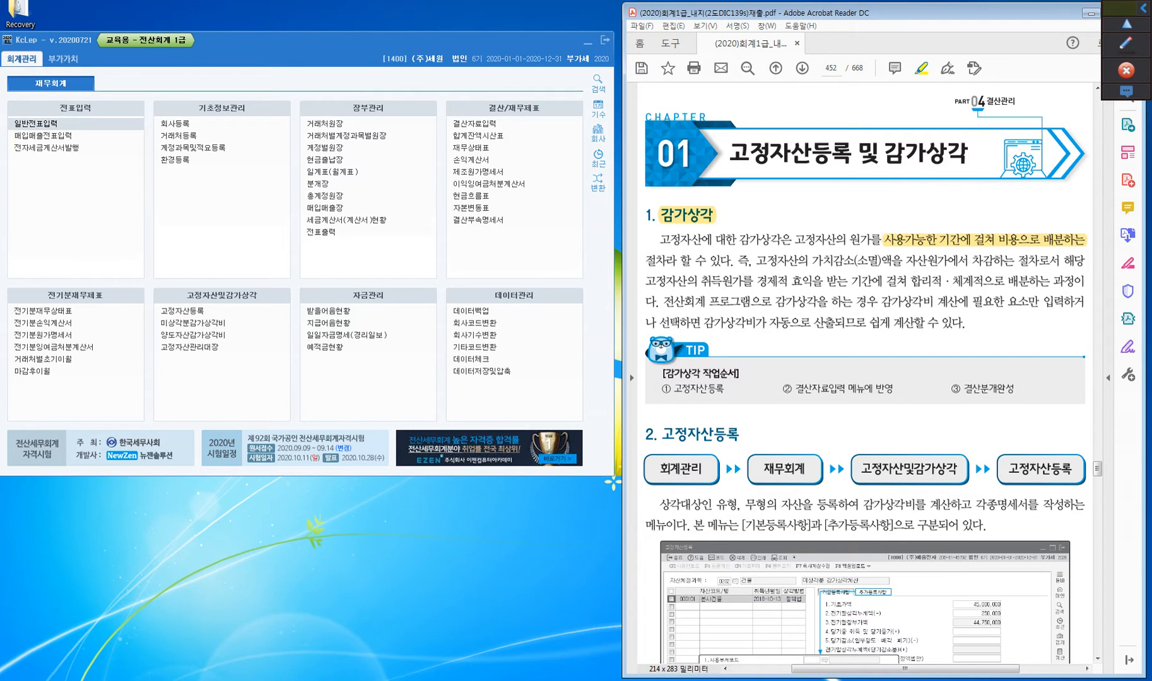
With the red screen pen, draw an arrow from 등록 to 감가상각 in the chapter title and underline 고정자산
click(1126, 44)
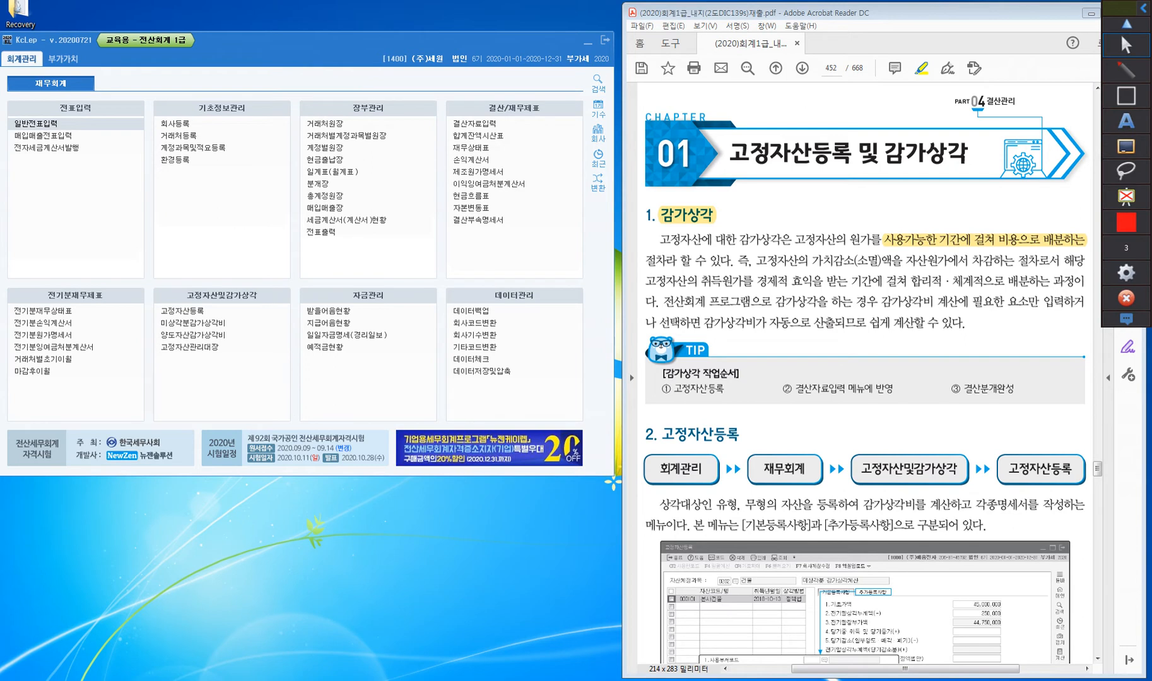
mouse_move(814, 137)
mouse_down()
mouse_move(815, 114)
mouse_move(910, 112)
mouse_move(923, 129)
mouse_move(906, 123)
mouse_up()
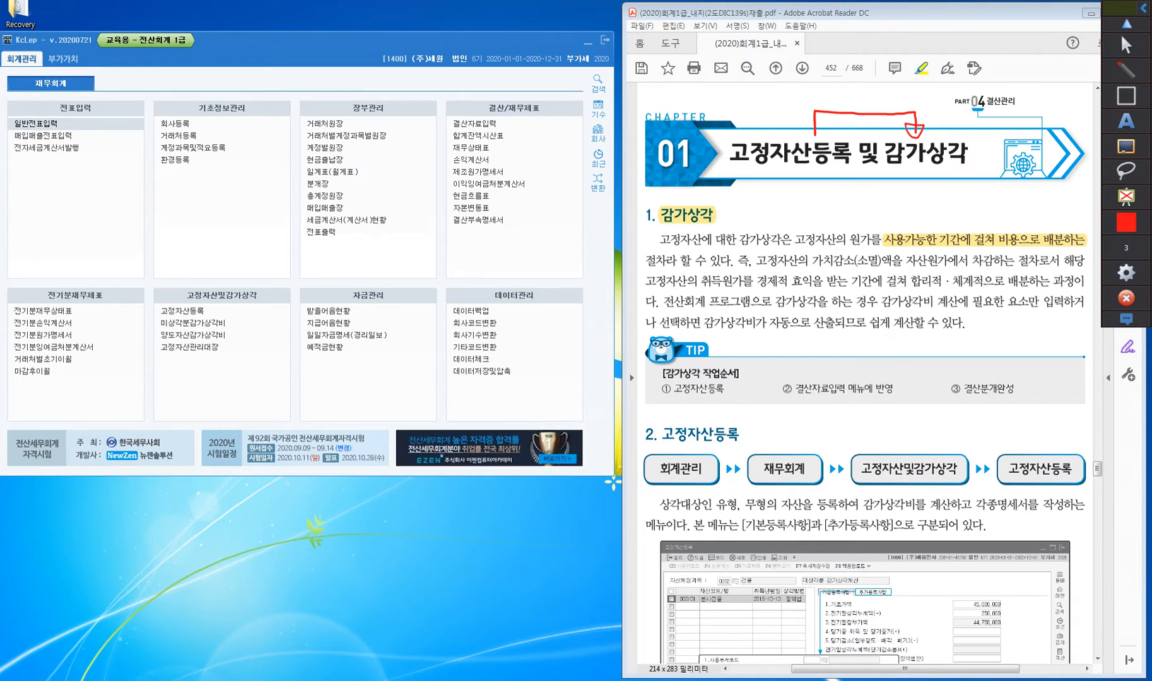
mouse_move(730, 169)
mouse_down()
mouse_move(802, 168)
mouse_move(745, 192)
mouse_move(759, 199)
mouse_move(750, 215)
mouse_up()
Handwrite 유+무 : 취득+자본적 in red below the chapter title
mouse_move(755, 203)
mouse_down()
mouse_move(753, 218)
mouse_move(774, 205)
mouse_up()
mouse_move(769, 202)
mouse_down()
mouse_move(767, 221)
mouse_move(784, 204)
mouse_move(789, 221)
mouse_move(823, 194)
mouse_move(818, 203)
mouse_up()
click(804, 202)
click(805, 208)
drag(822, 200, 827, 210)
mouse_move(833, 190)
mouse_down()
mouse_move(832, 213)
mouse_move(837, 201)
mouse_up()
drag(834, 202, 849, 206)
drag(839, 211, 882, 193)
mouse_move(879, 195)
mouse_down()
mouse_move(872, 204)
mouse_move(886, 216)
mouse_move(893, 200)
mouse_up()
drag(893, 189, 907, 202)
mouse_move(894, 205)
mouse_down()
mouse_move(906, 211)
mouse_move(916, 193)
mouse_up()
drag(916, 190, 916, 217)
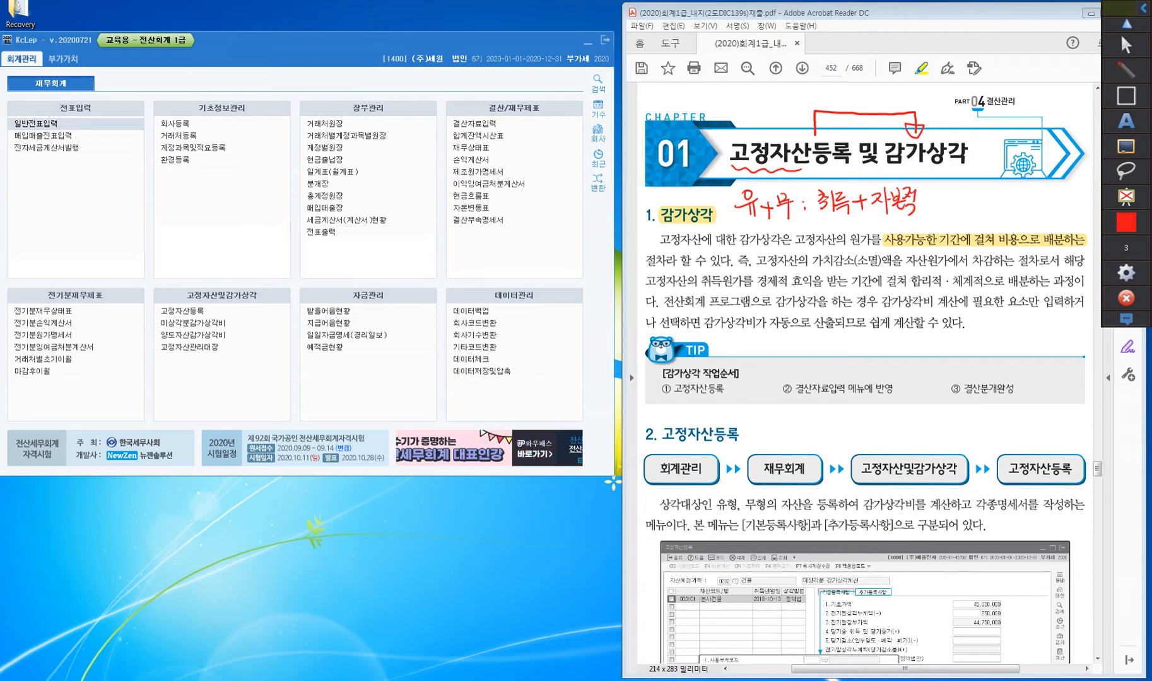
Add an underlined 처분 to the red handwritten note and put check marks above 취득 and 자본적
drag(944, 197, 982, 213)
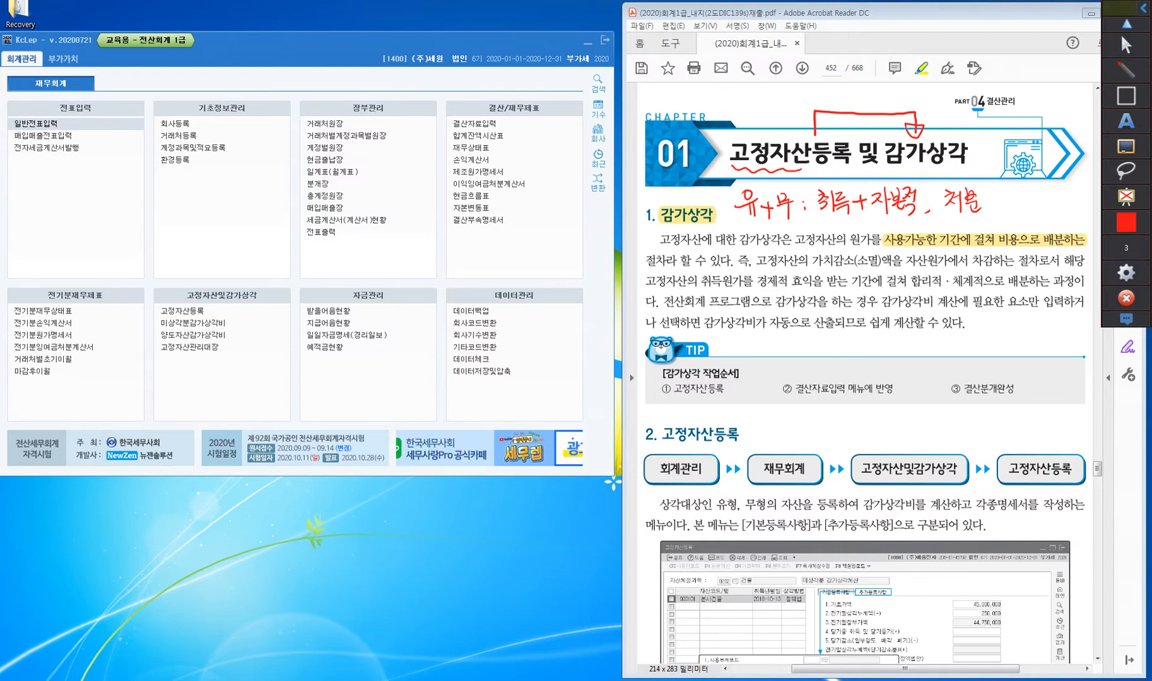
drag(835, 176, 827, 186)
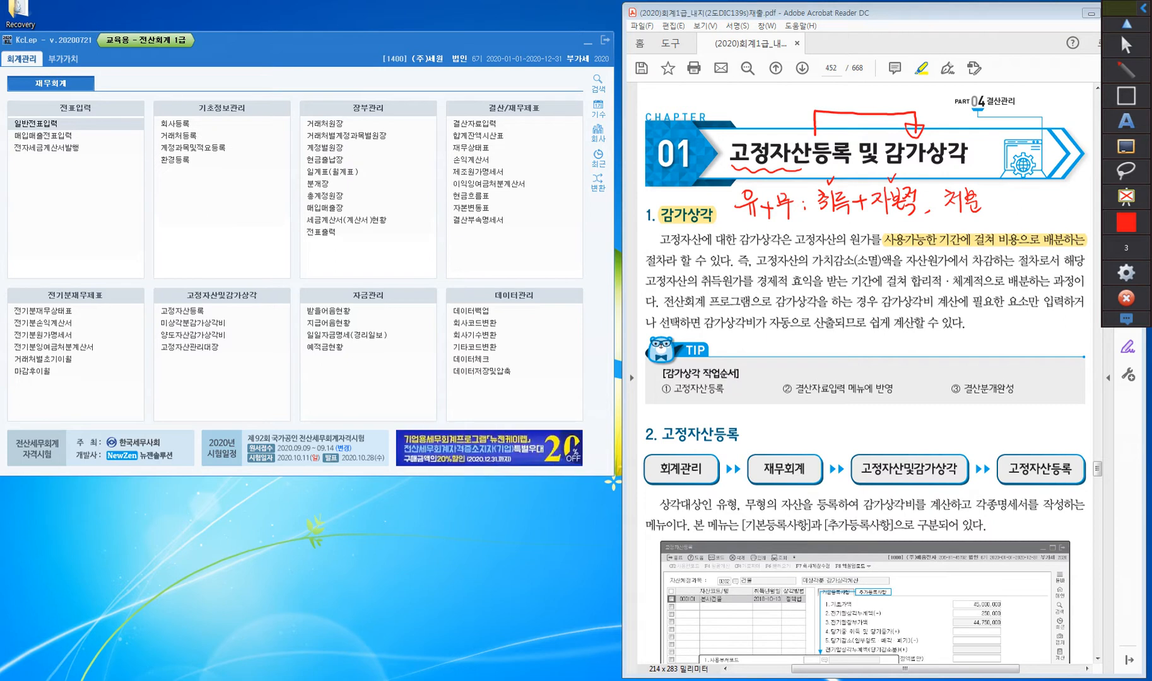
drag(942, 218, 997, 217)
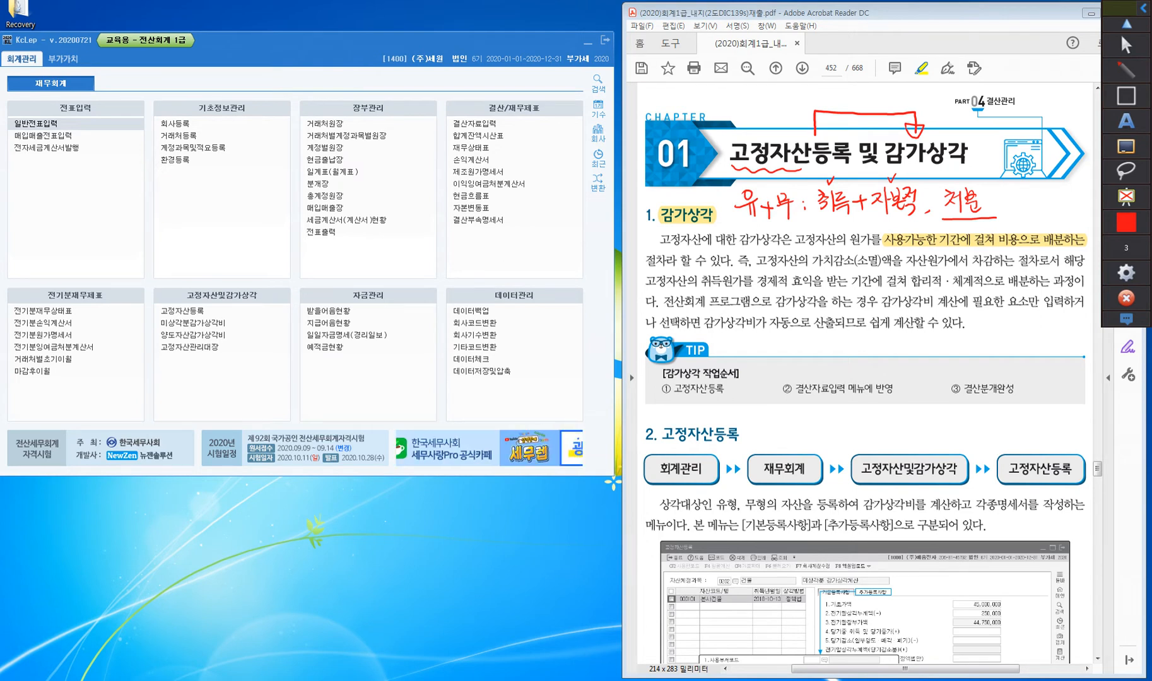
Mark the three TIP work steps in red, with an arrow from ① 고정자산등록 to 결산자료입력 labelled 자동
mouse_move(660, 397)
mouse_down()
mouse_move(655, 381)
mouse_move(675, 386)
mouse_up()
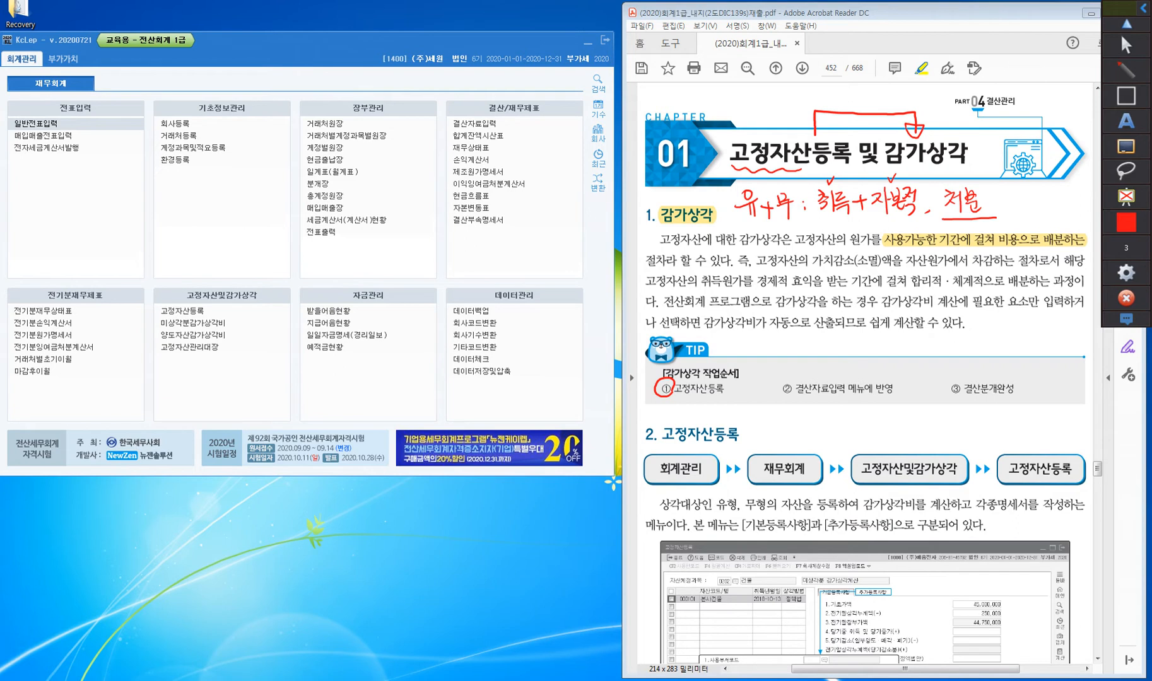
drag(798, 396, 846, 396)
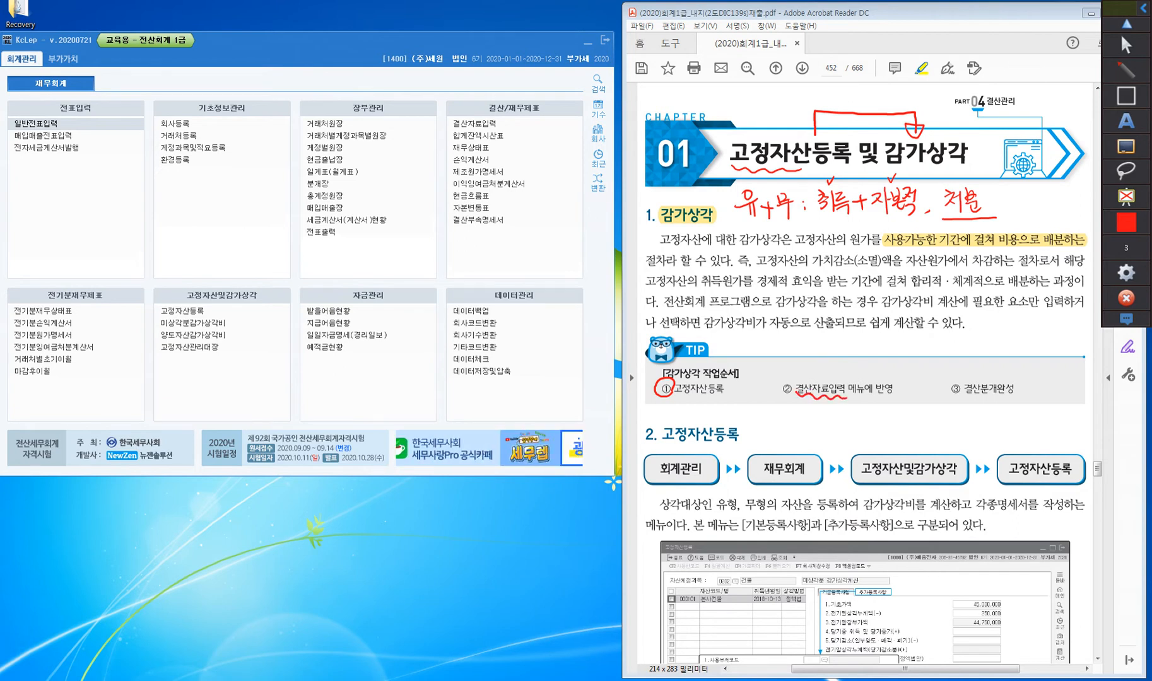
mouse_move(732, 381)
mouse_down()
mouse_move(782, 361)
mouse_move(807, 379)
mouse_move(812, 366)
mouse_move(827, 373)
mouse_move(839, 352)
mouse_up()
mouse_move(836, 352)
mouse_down()
mouse_move(833, 365)
mouse_move(849, 359)
mouse_up()
drag(840, 366, 839, 373)
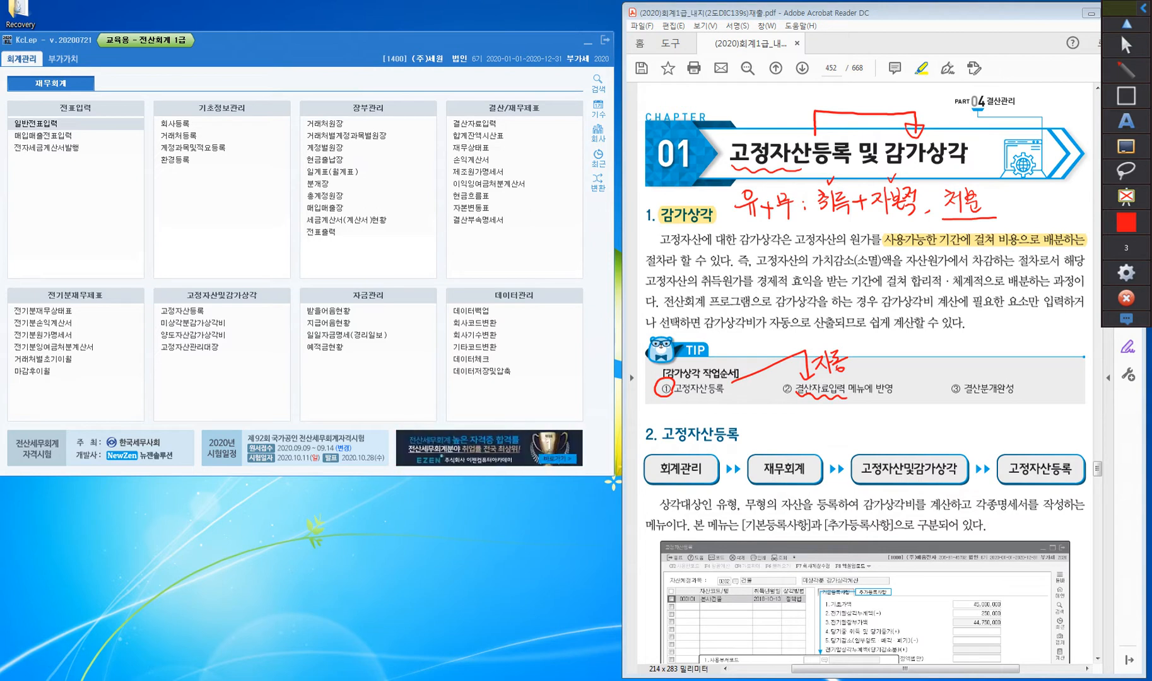
drag(963, 397, 1020, 399)
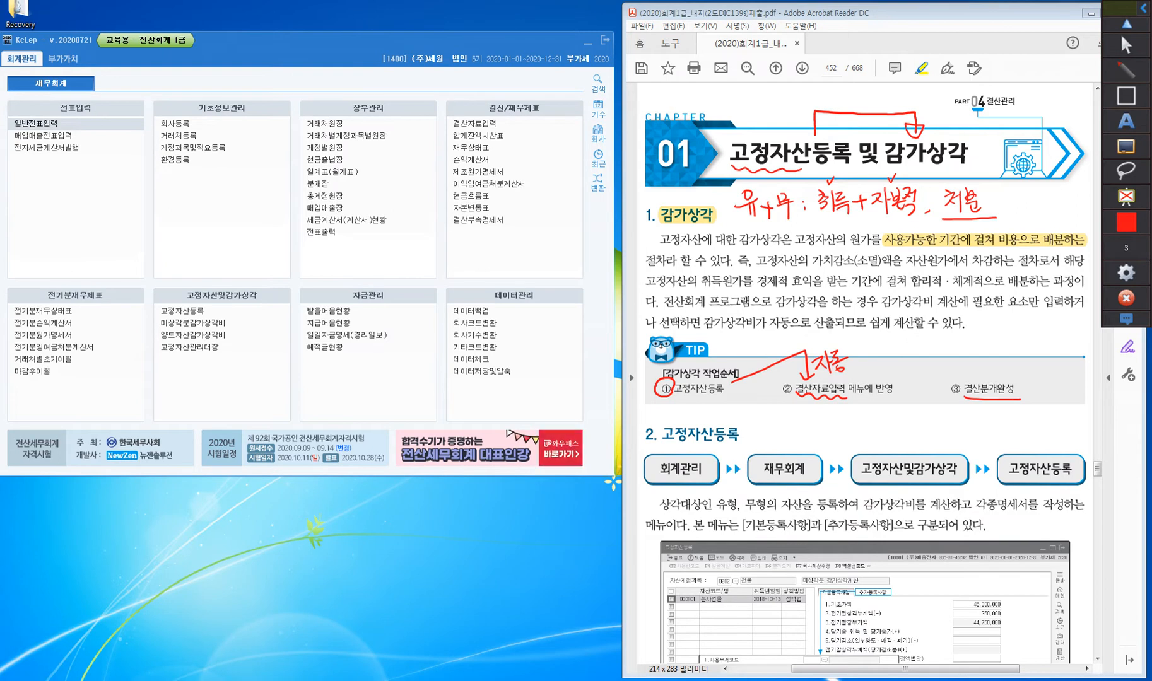
Draw red crosses above ① 고정자산등록 and beside 자동, and handwrite 직접입력 under 결산자료입력
mouse_move(705, 346)
mouse_down()
mouse_move(717, 372)
mouse_move(701, 373)
mouse_up()
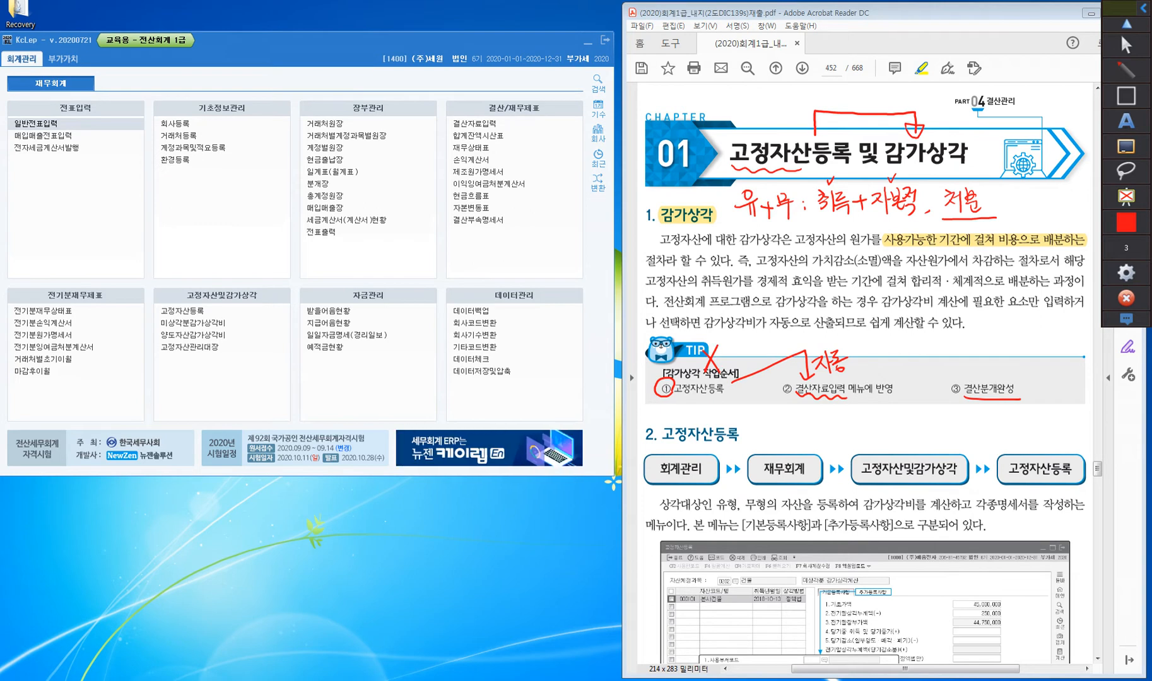
mouse_move(873, 347)
mouse_down()
mouse_move(895, 380)
mouse_move(875, 380)
mouse_up()
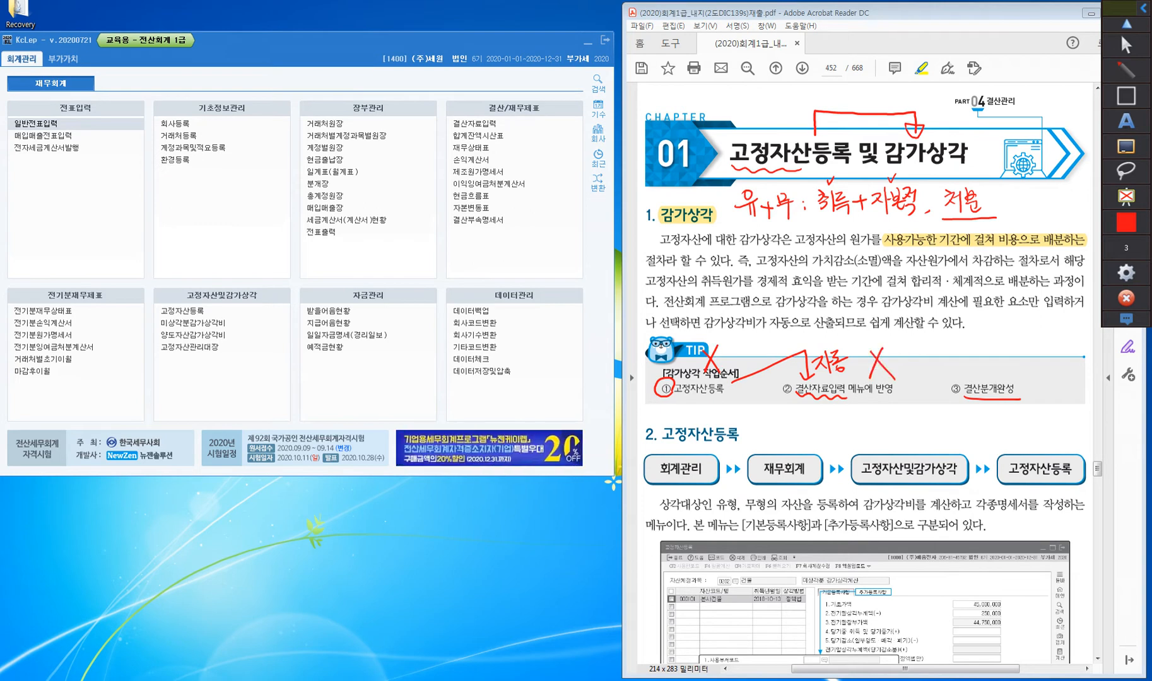
drag(811, 406, 819, 413)
drag(821, 402, 821, 416)
drag(815, 420, 823, 426)
mouse_move(822, 413)
mouse_down()
mouse_move(851, 424)
mouse_move(858, 410)
mouse_up()
mouse_move(850, 407)
mouse_down()
mouse_move(862, 414)
mouse_move(863, 403)
mouse_up()
drag(858, 408, 863, 408)
drag(865, 399, 868, 419)
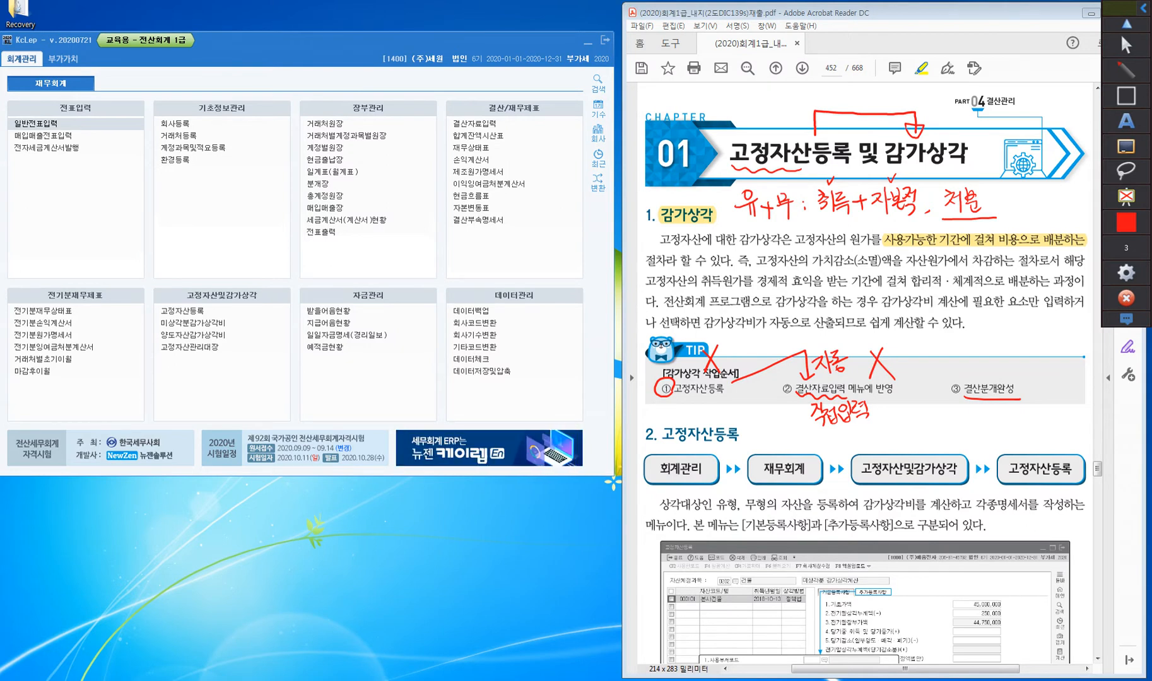
Draw a star above the TIP box, and clear all red drawings and leave drawing mode
mouse_move(639, 329)
mouse_down()
mouse_move(665, 316)
mouse_move(647, 319)
mouse_up()
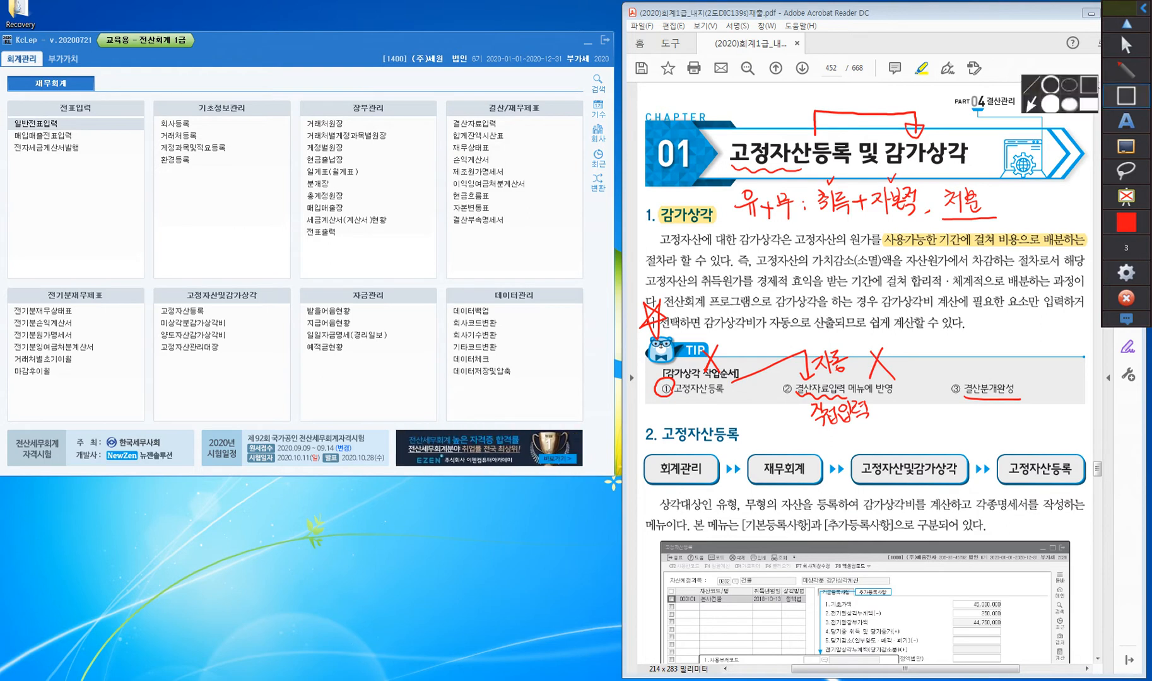
click(1126, 146)
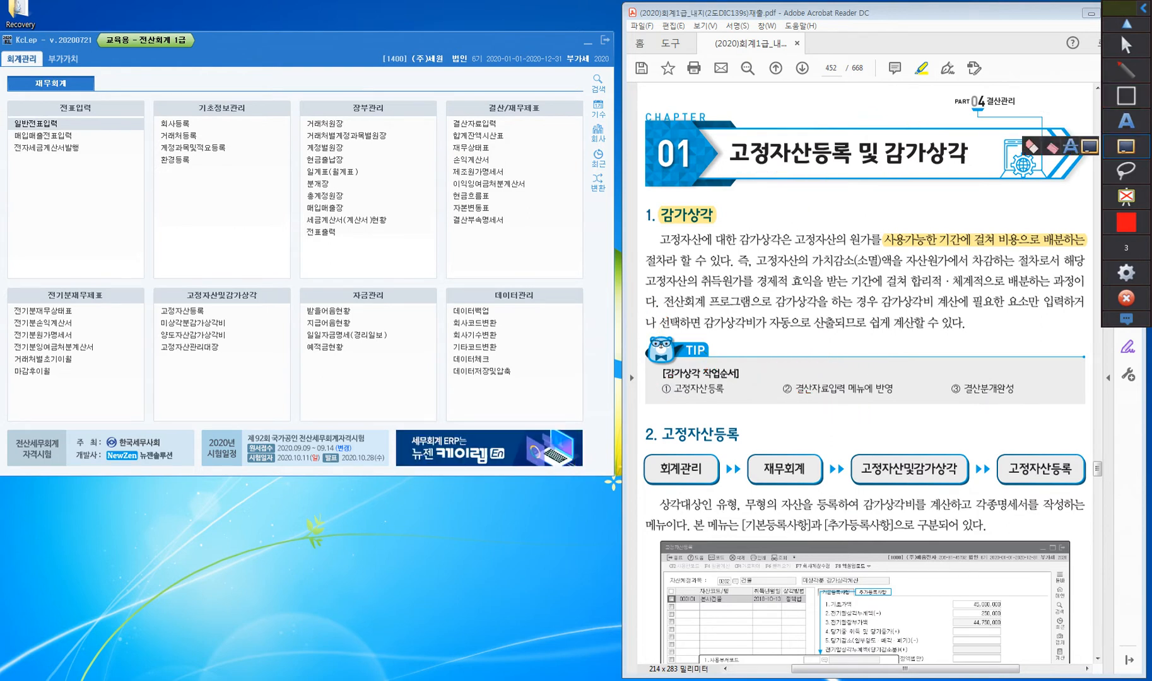
click(1125, 45)
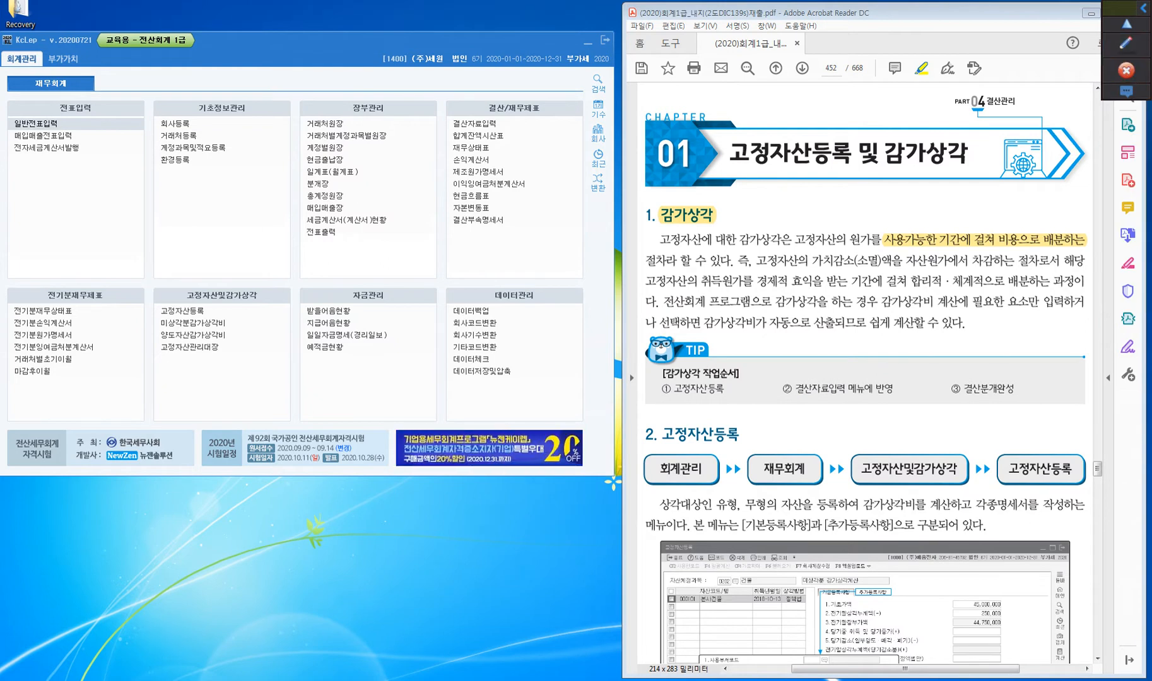
Switch to KcLep and change the working company to code 1000, (주)배움전자
scroll(864, 378, down, 5)
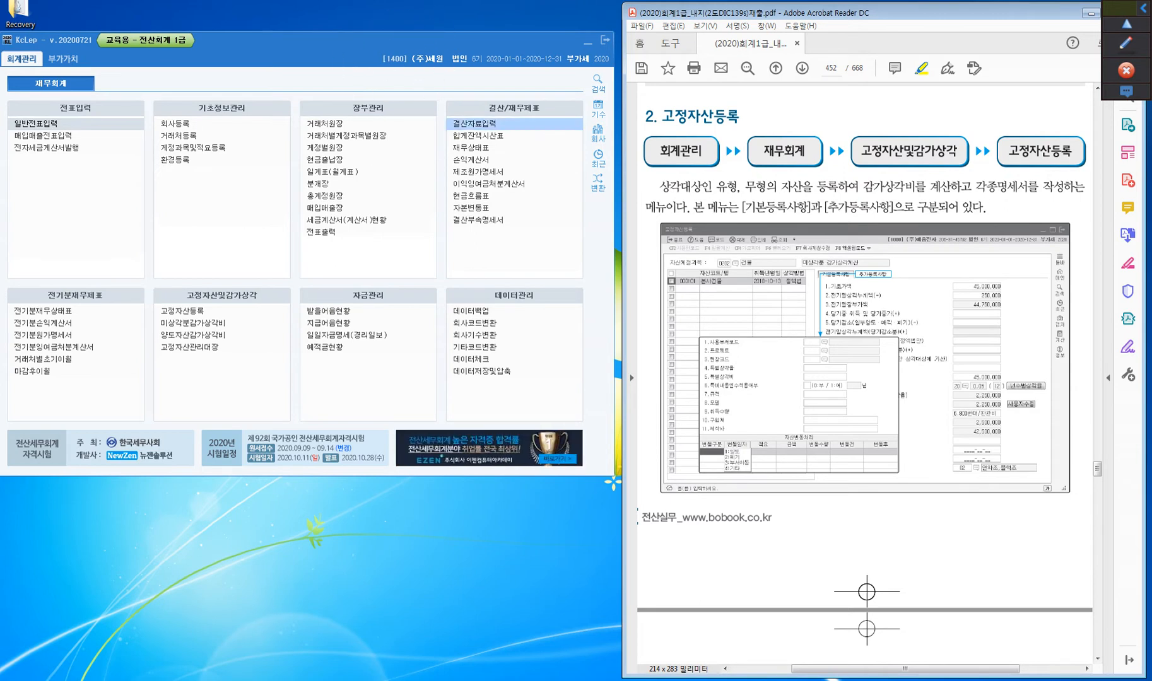
click(597, 133)
text(1000)
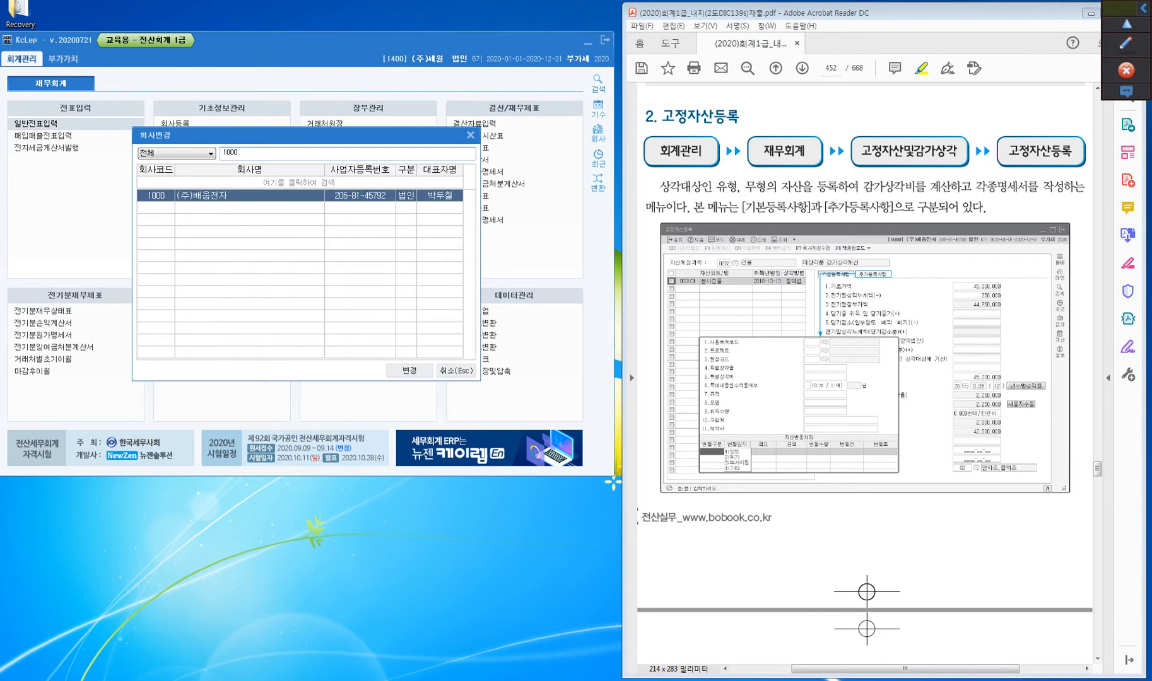
key(Return)
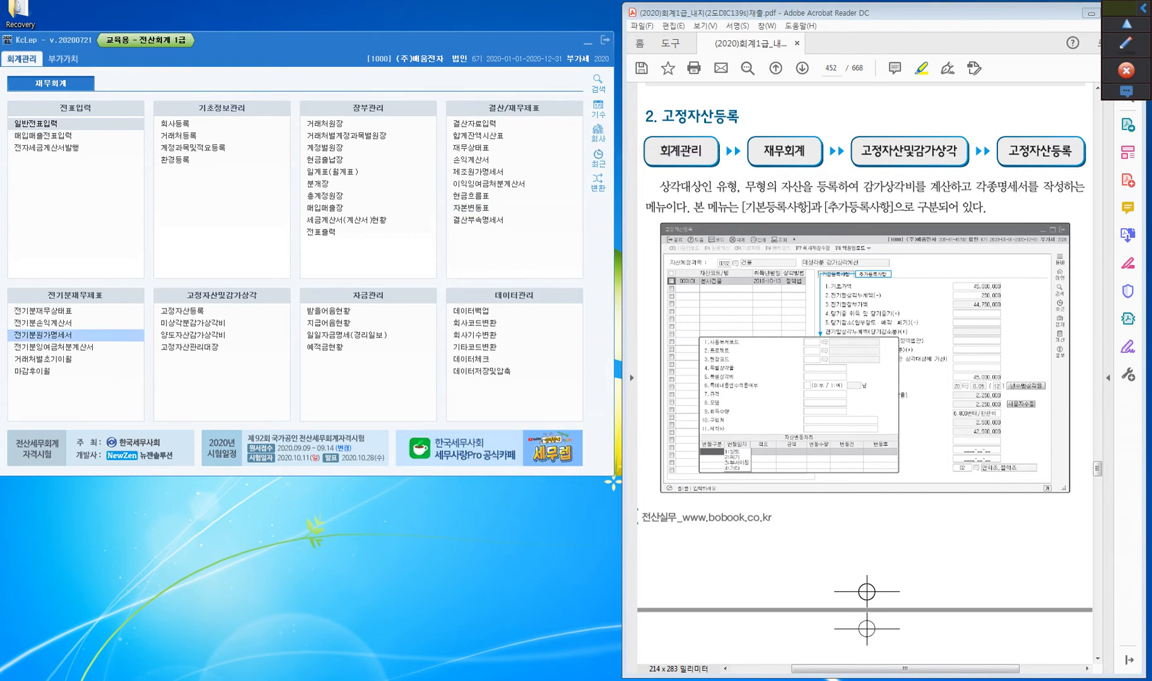
key(ctrl)
key(ctrl)
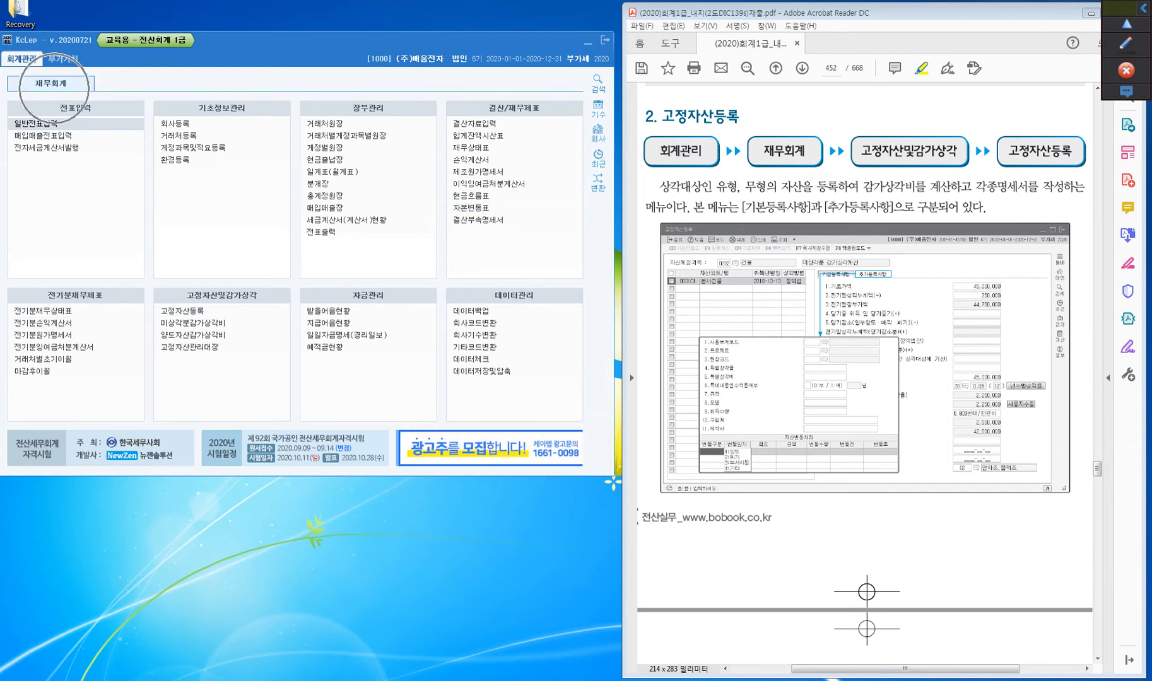
key(ctrl)
key(ctrl)
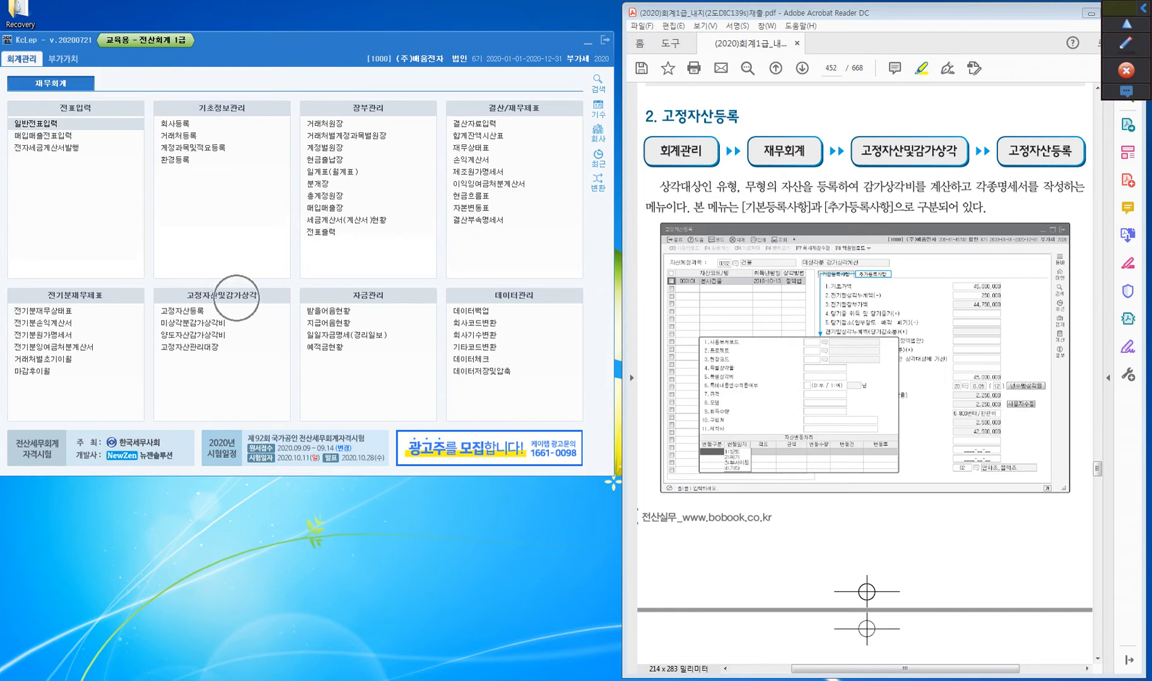
key(ctrl)
key(ctrl)
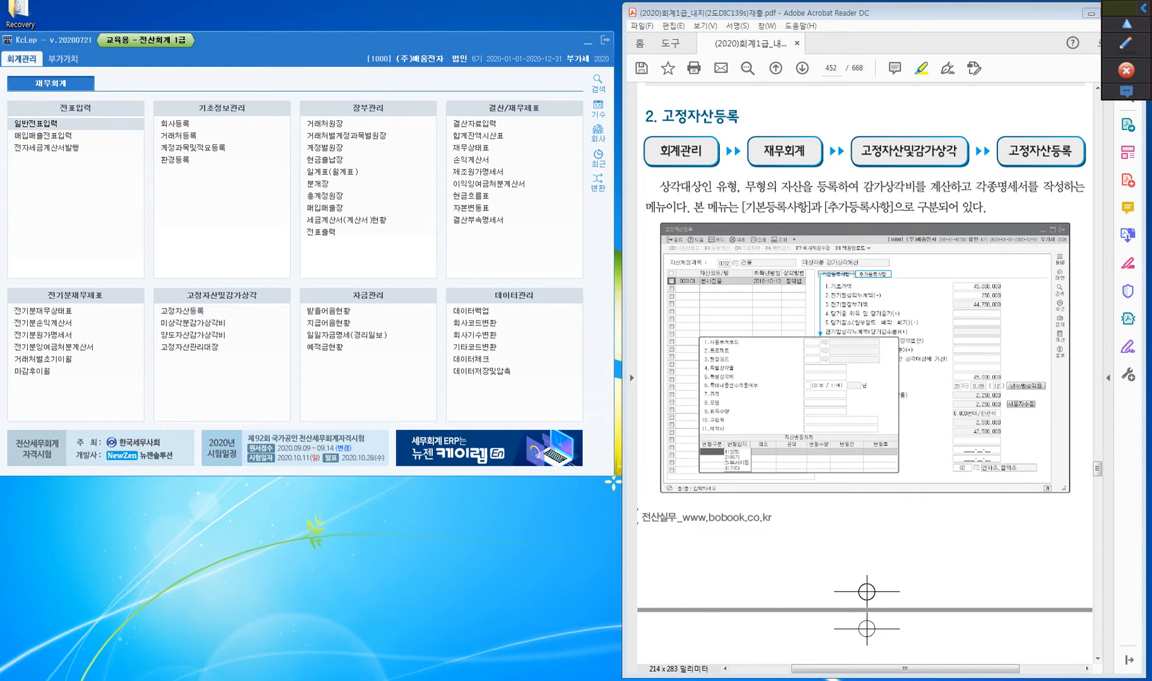
Open 고정자산등록 and move its window clear of the textbook page, pointing out 기본등록사항 and 추가등록사항
click(190, 312)
drag(404, 36, 54, 81)
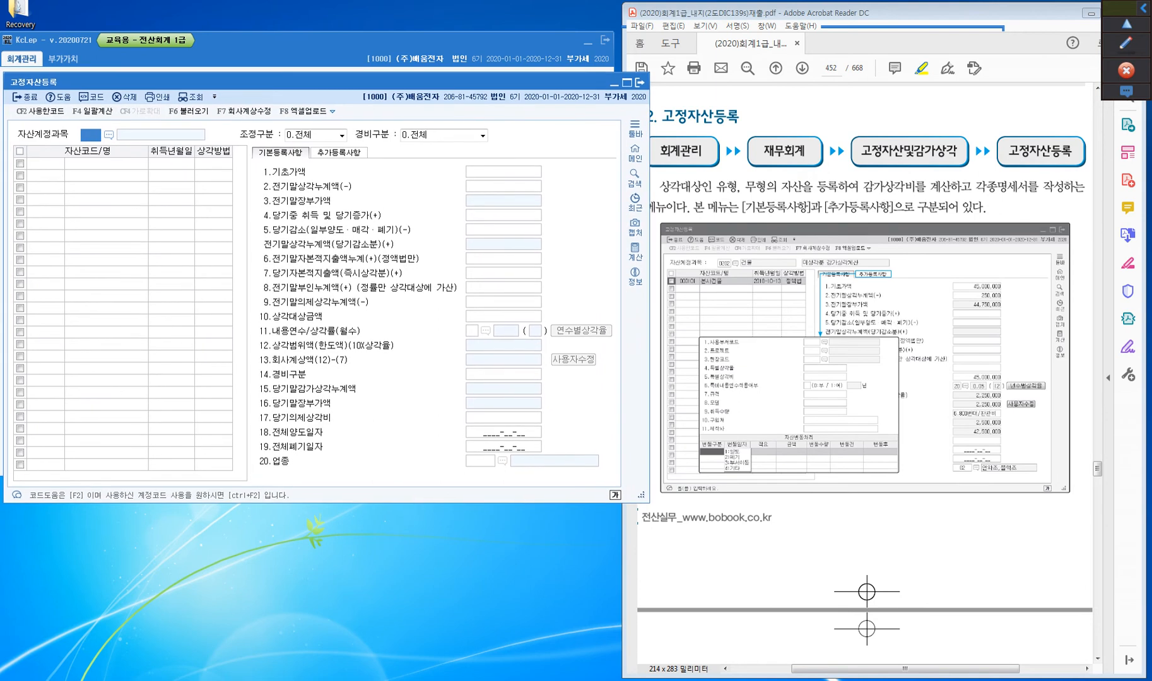
click(286, 156)
click(348, 153)
Examine the 고정자산등록 필드 설명 table on page 453 of the textbook for each field's input method
scroll(866, 372, down, 3)
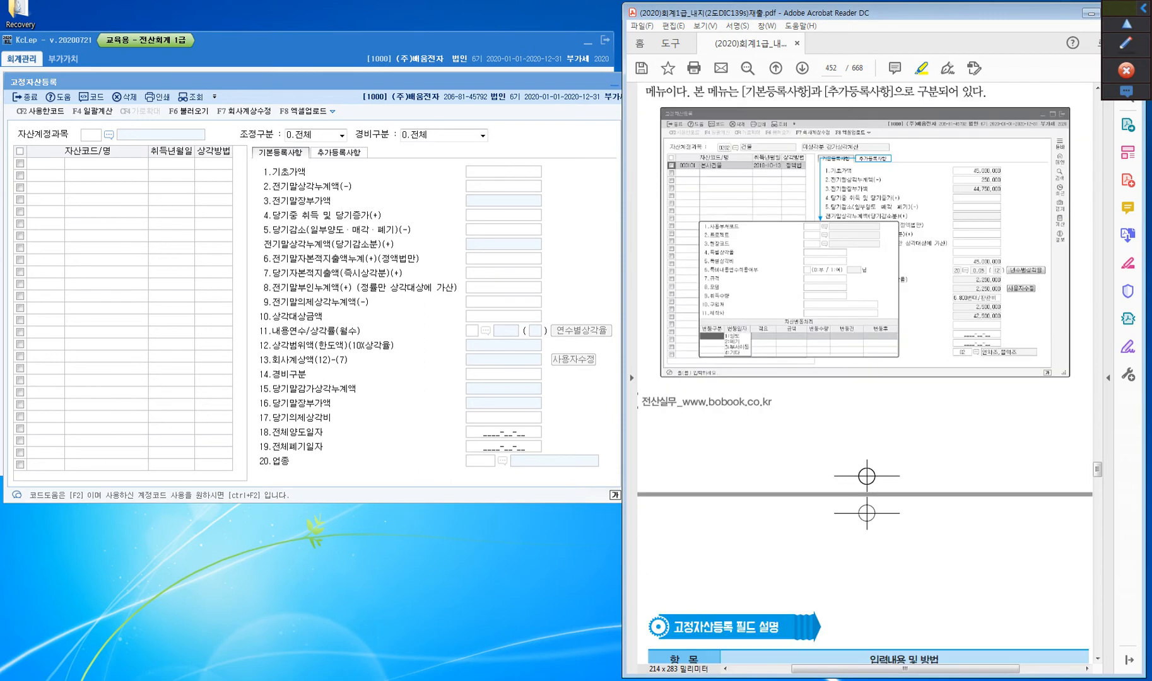
scroll(866, 372, down, 9)
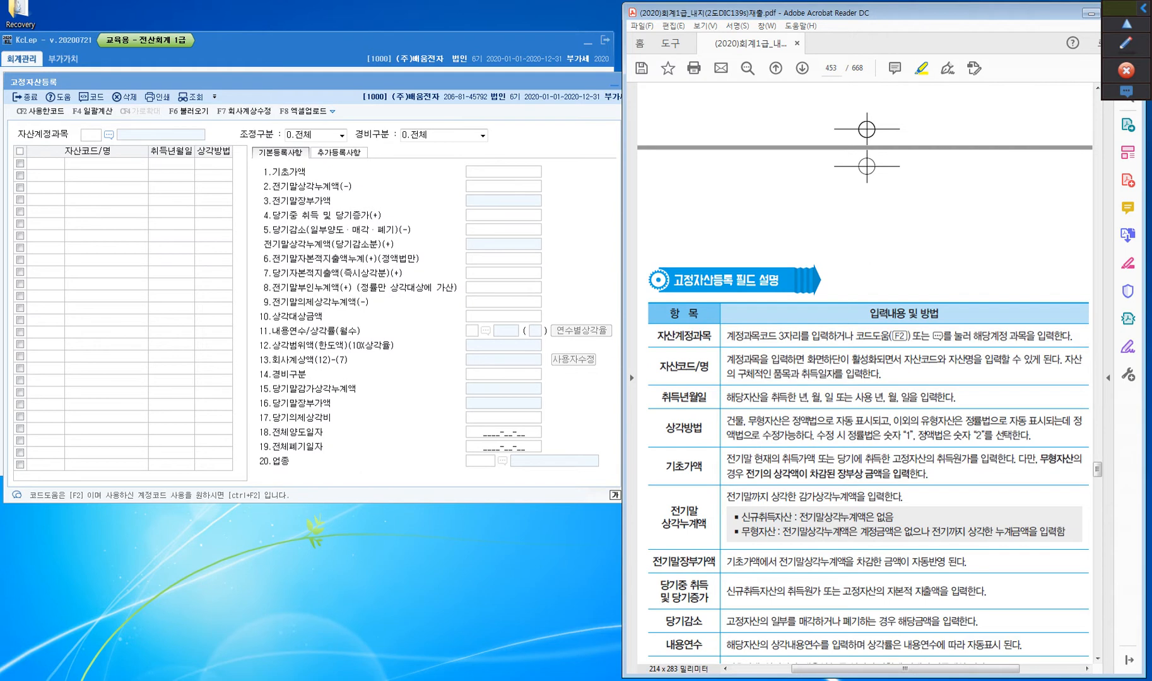
scroll(865, 374, down, 3)
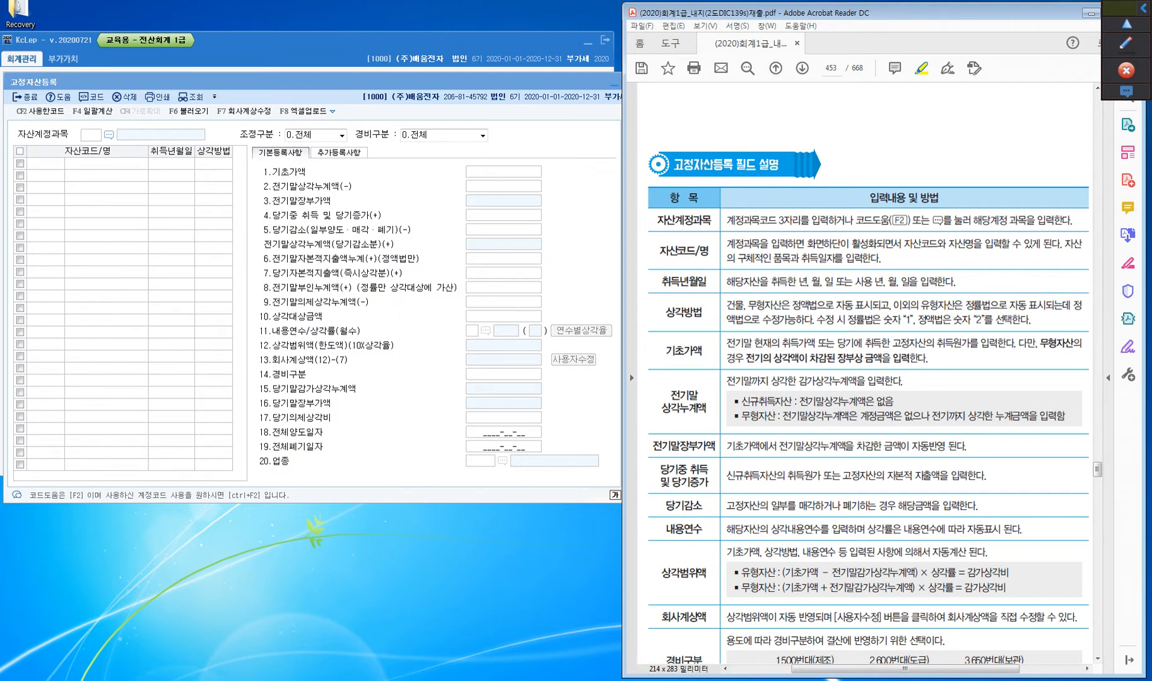
key(ctrl)
key(ctrl)
key(ctrl)
key(ctrl)
key(ctrl)
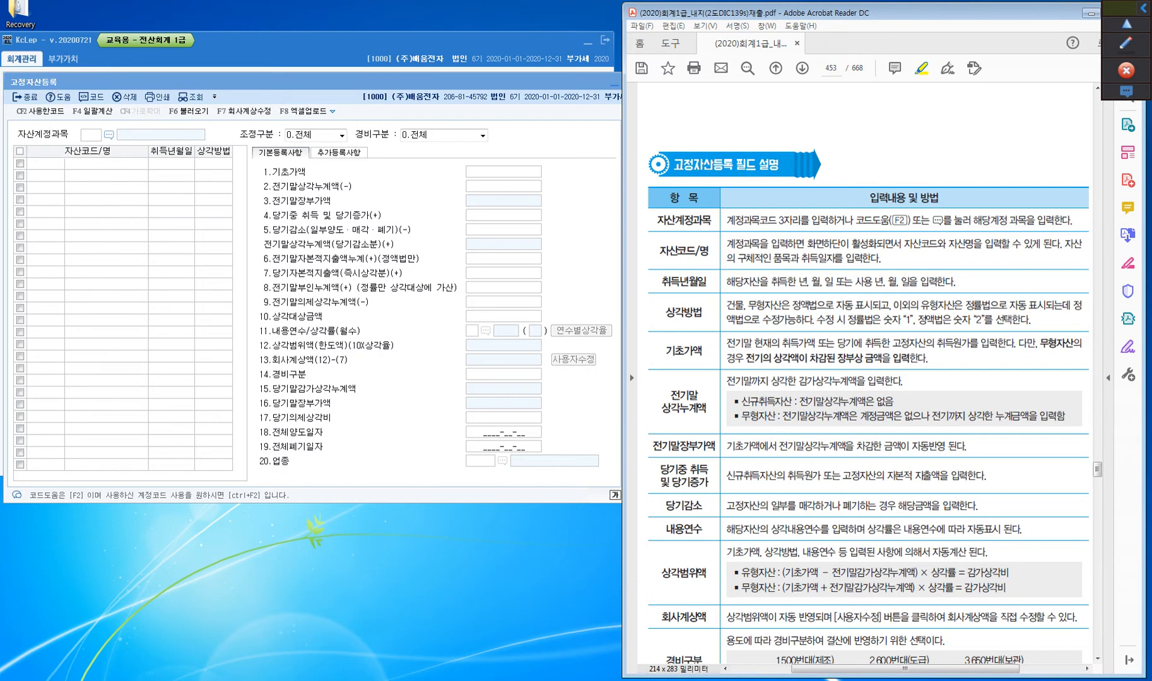
key(ctrl)
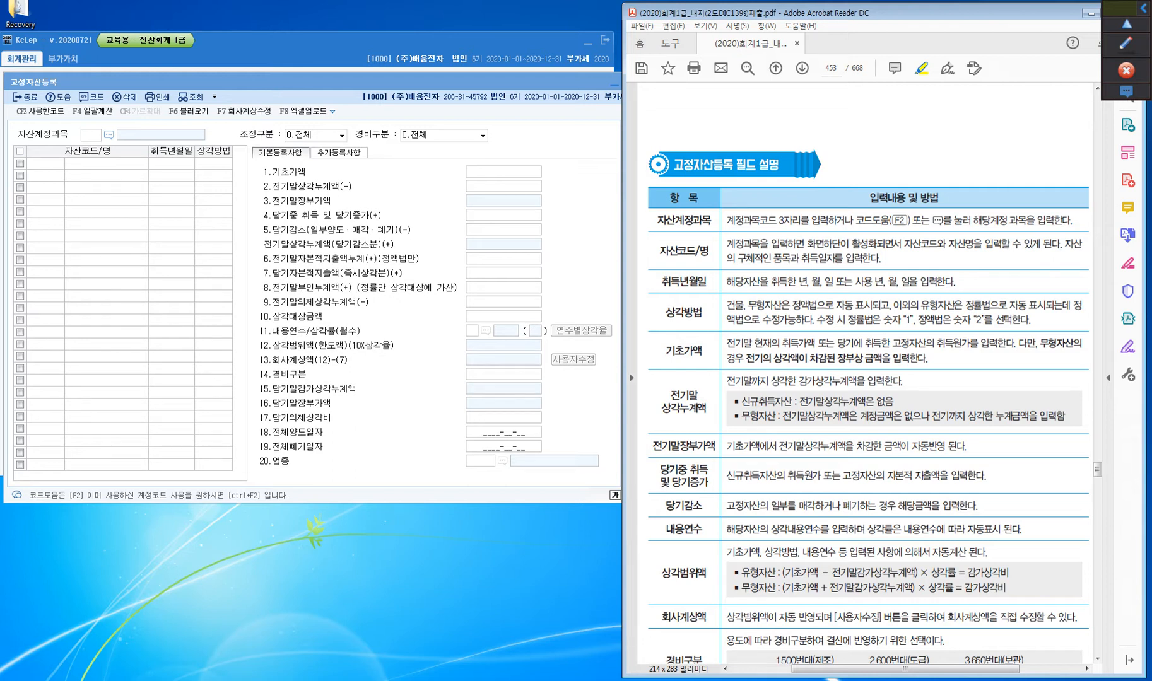
Examine the asset list columns 자산코드/명, 취득년월일 and 상각방법 in 고정자산등록
key(ctrl)
key(ctrl)
key(ctrl)
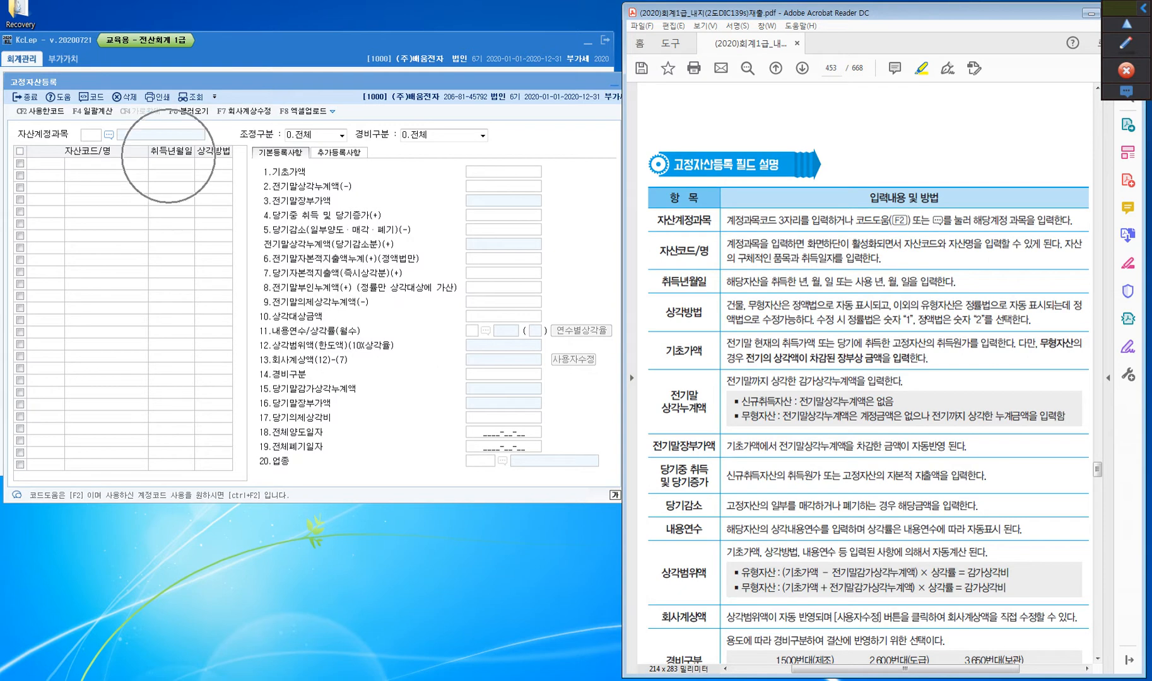
key(ctrl)
key(ctrl)
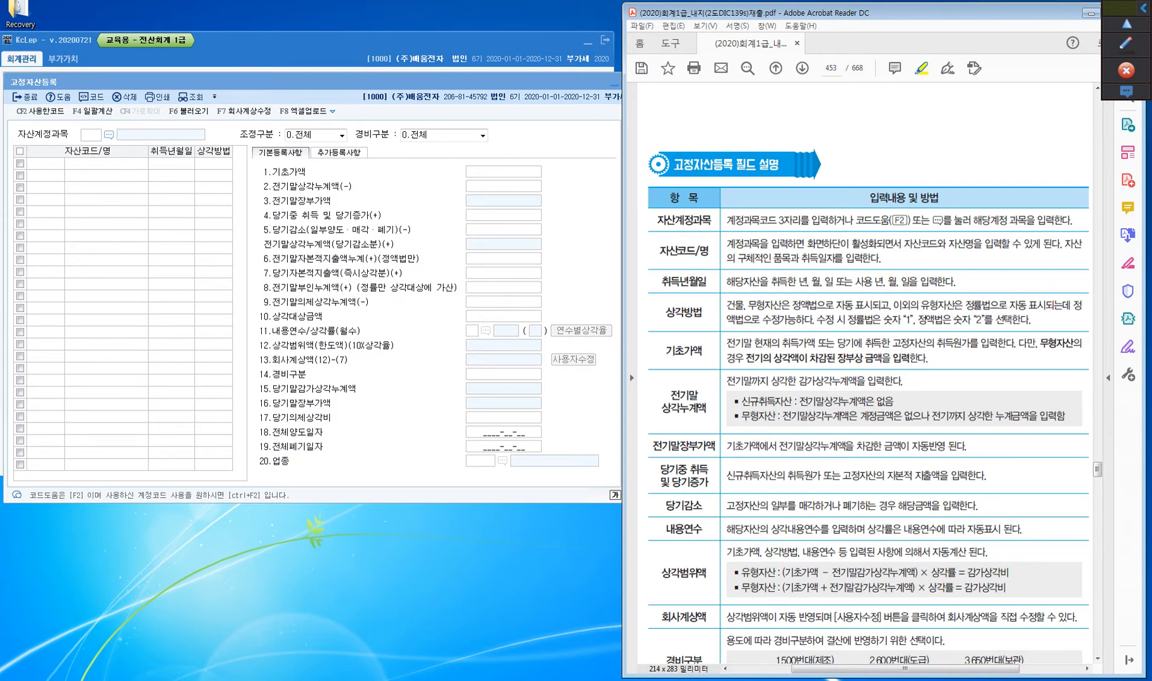
key(ctrl)
key(ctrl)
Highlight 정액법 and 정률법 in the textbook's 상각방법 row, and 취득원가 and 장부상 금액을 입력한다 in the 기초가액 row
key(ctrl)
drag(792, 305, 818, 306)
drag(964, 305, 991, 305)
key(ctrl)
drag(936, 344, 971, 344)
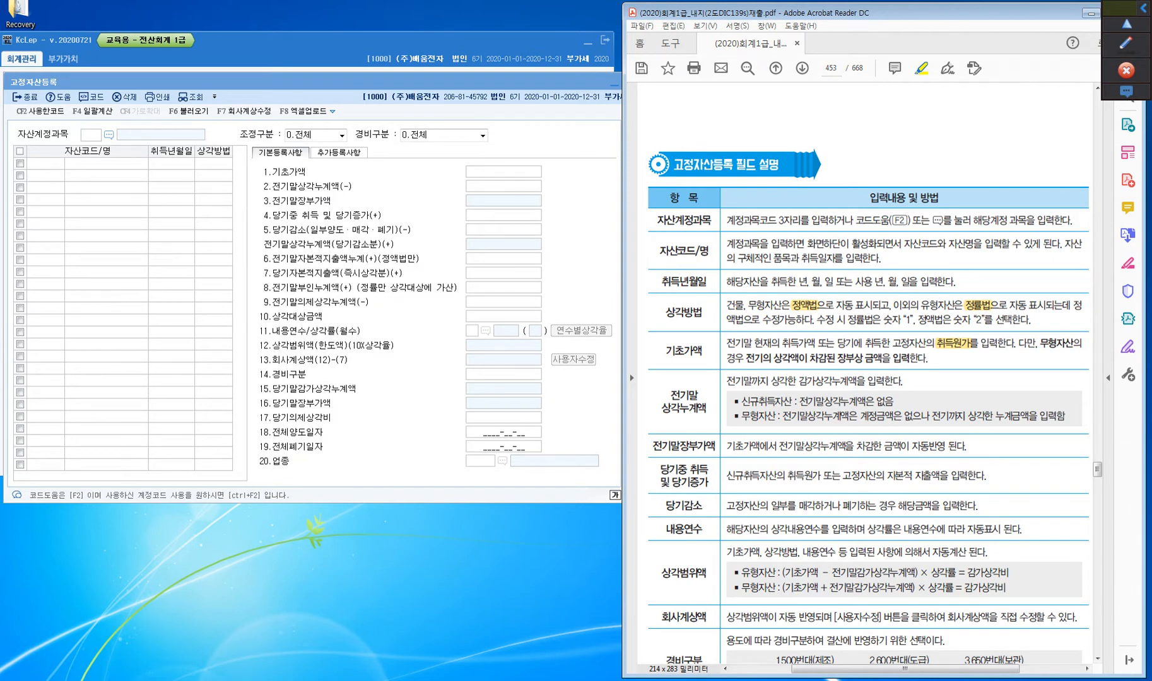
click(962, 351)
click(297, 174)
drag(837, 358, 926, 358)
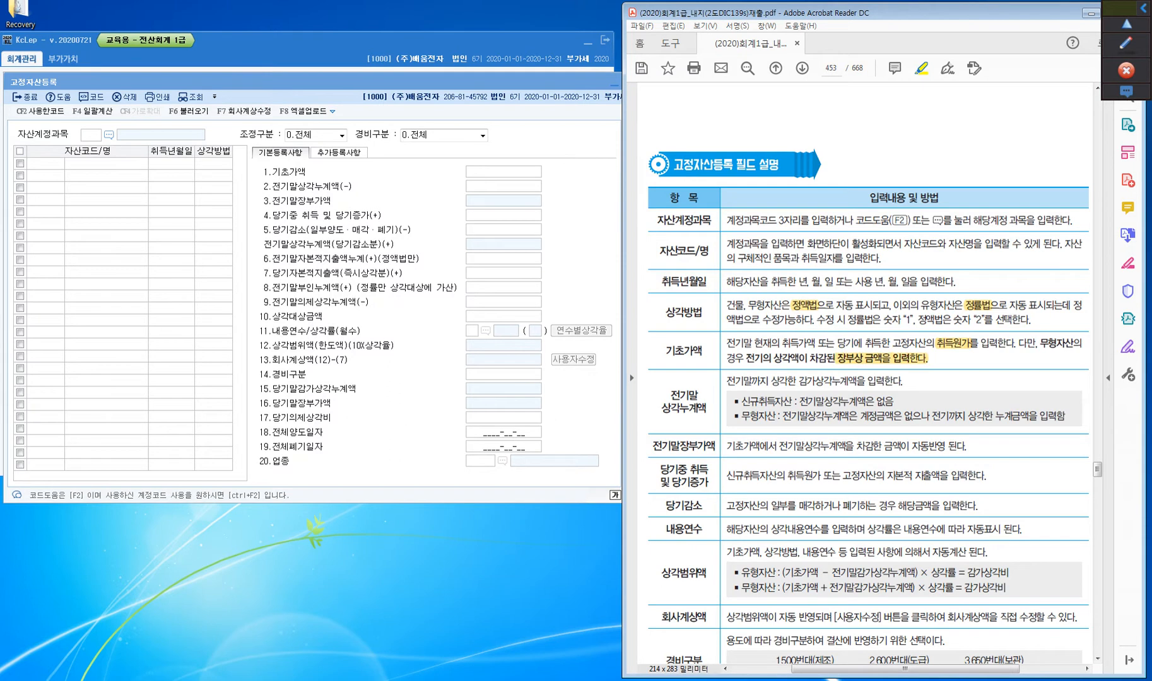
Examine the 기본등록사항 fields from 전기말상각누계액 to 내용연수/상각률 against the textbook descriptions
scroll(868, 379, down, 2)
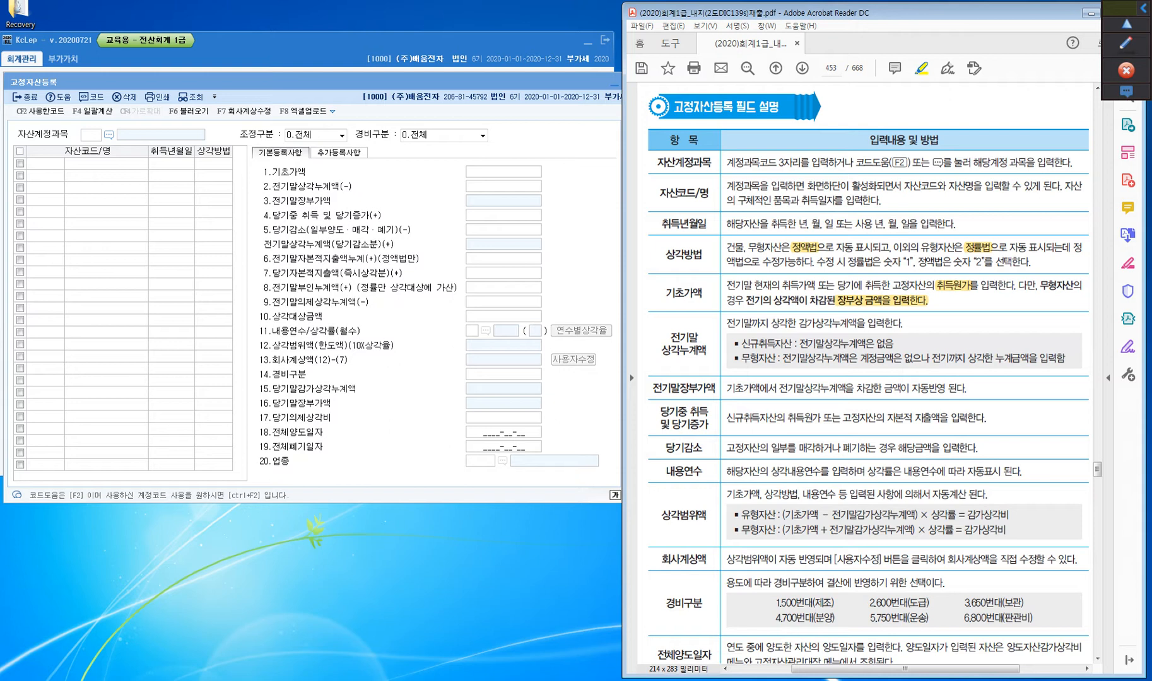
click(470, 186)
key(ctrl)
key(ctrl)
key(ctrl)
key(ctrl)
key(ctrl)
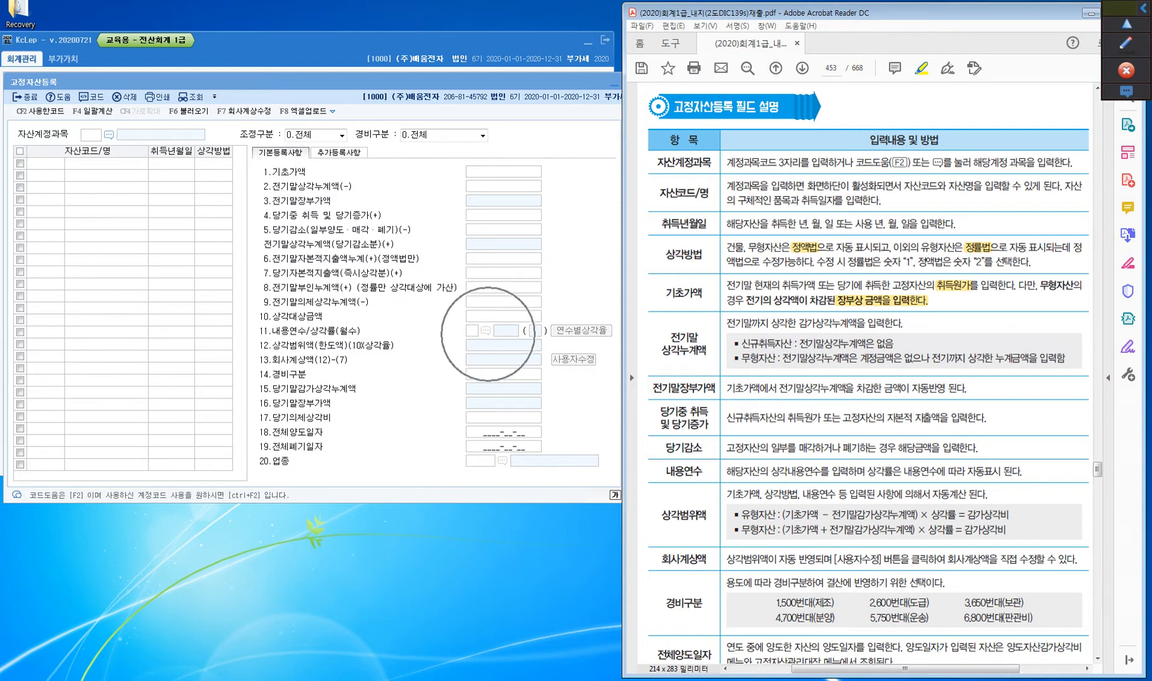
key(ctrl)
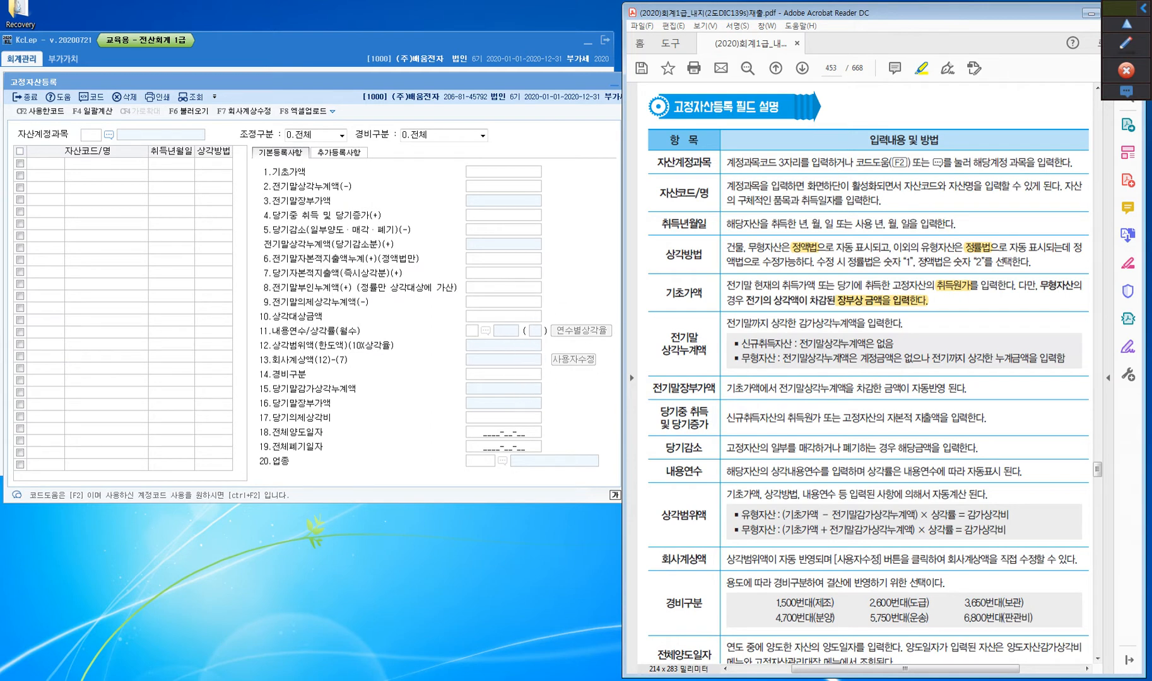
Highlight the table labels 상각범위액, 회사계상액, 취득, 당기증가, 내용연수 and 상각방법 in the textbook
drag(660, 516, 707, 516)
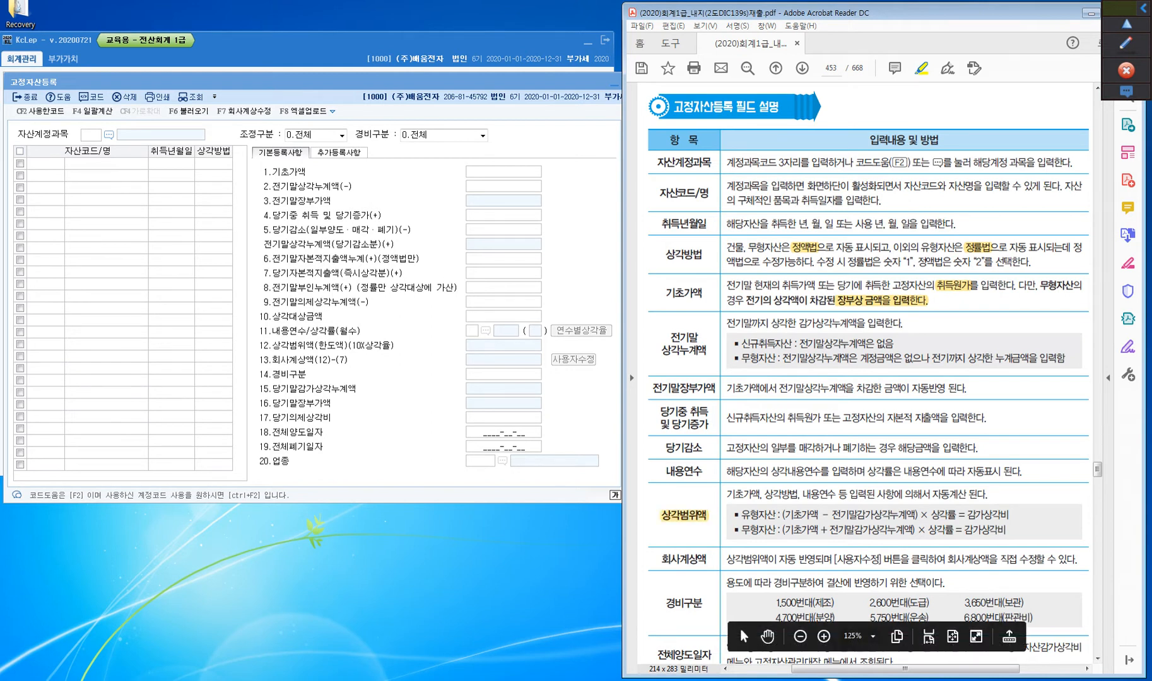
drag(660, 560, 707, 560)
drag(690, 412, 710, 411)
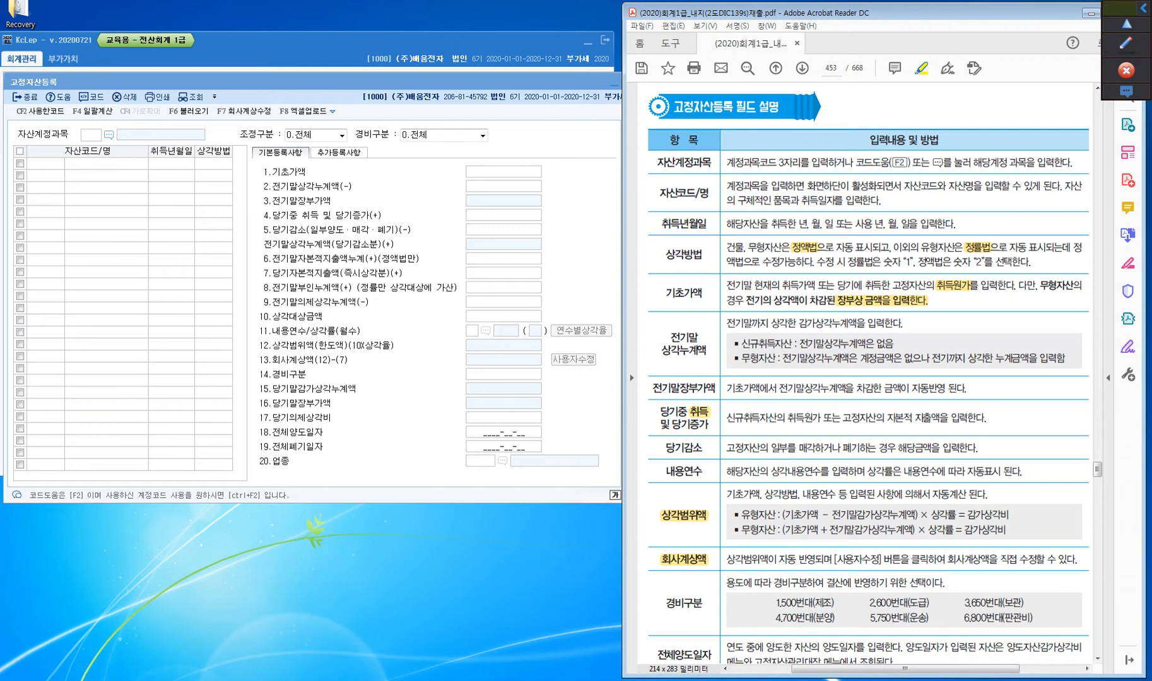
drag(671, 424, 711, 424)
drag(672, 472, 703, 472)
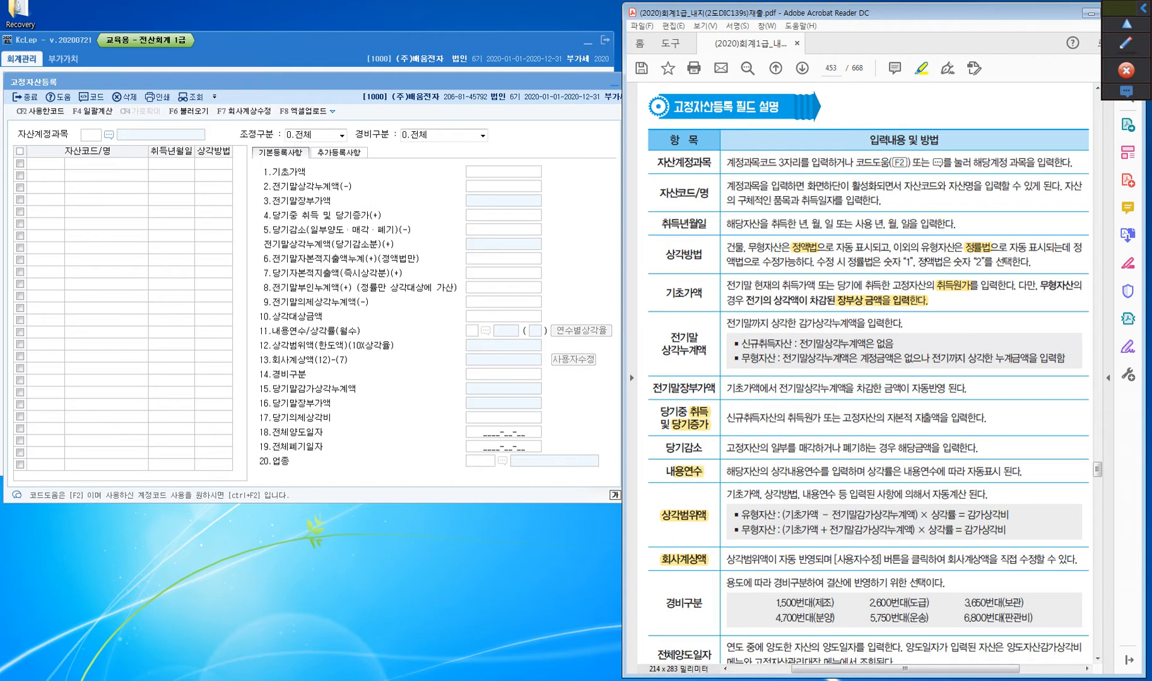
drag(666, 254, 703, 255)
mouse_move(740, 629)
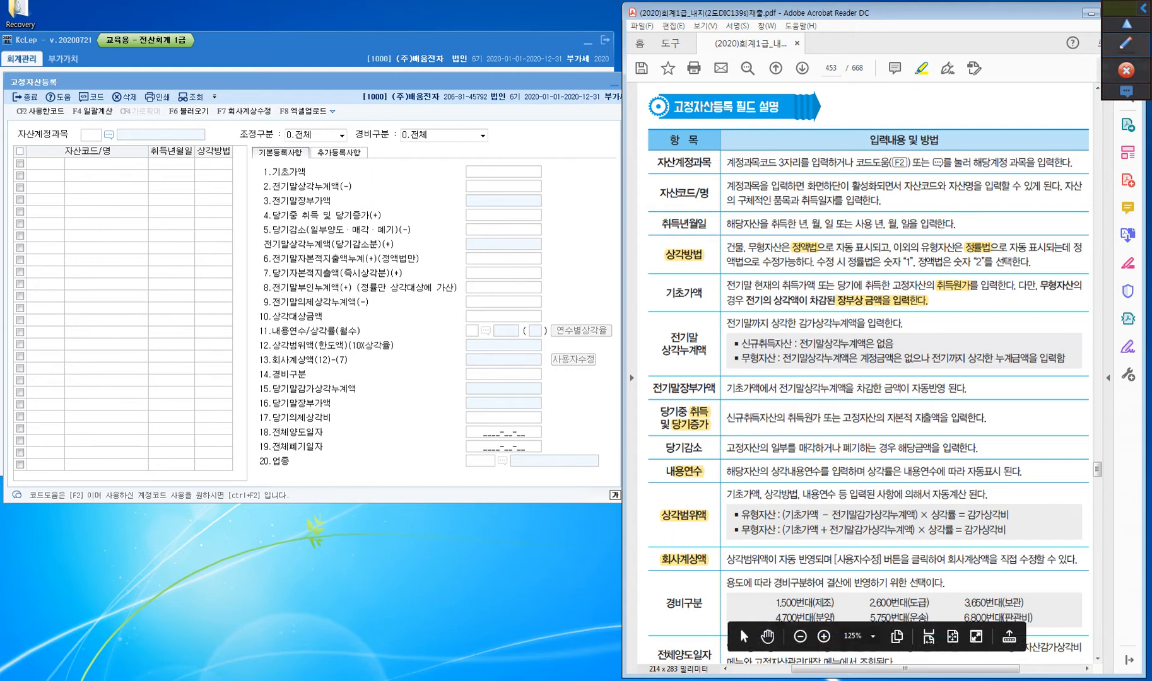
Frame the 14.경비구분 field of the KcLep form with a magenta rectangle
click(1122, 39)
click(1126, 96)
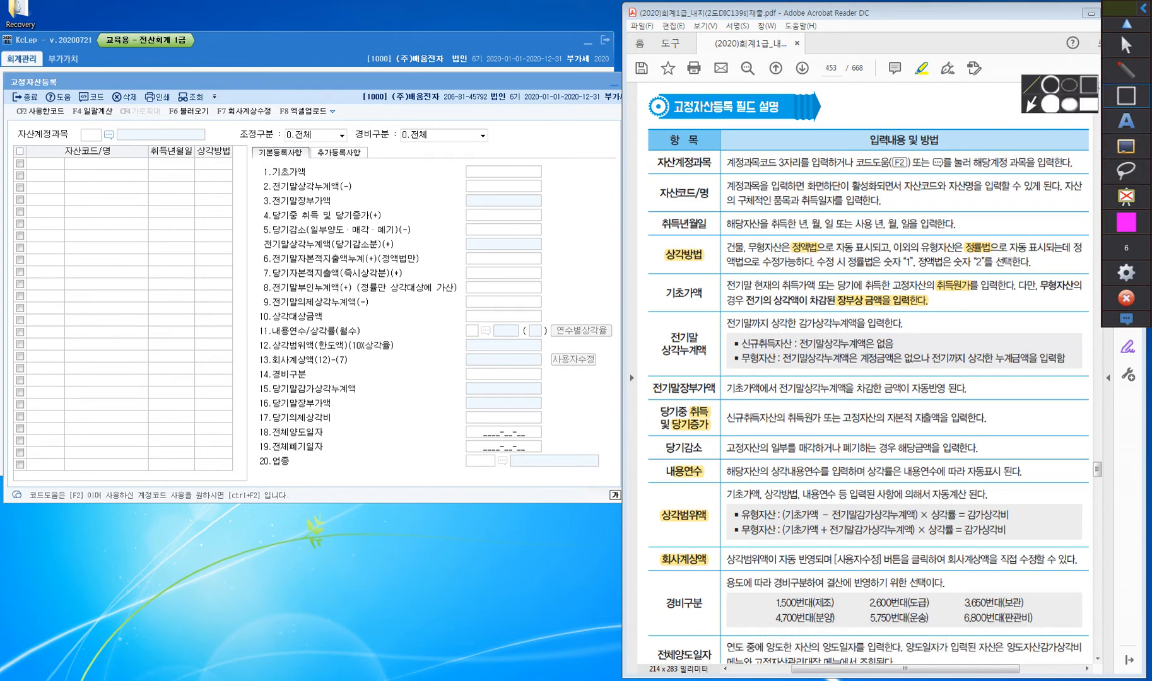
drag(255, 362, 546, 384)
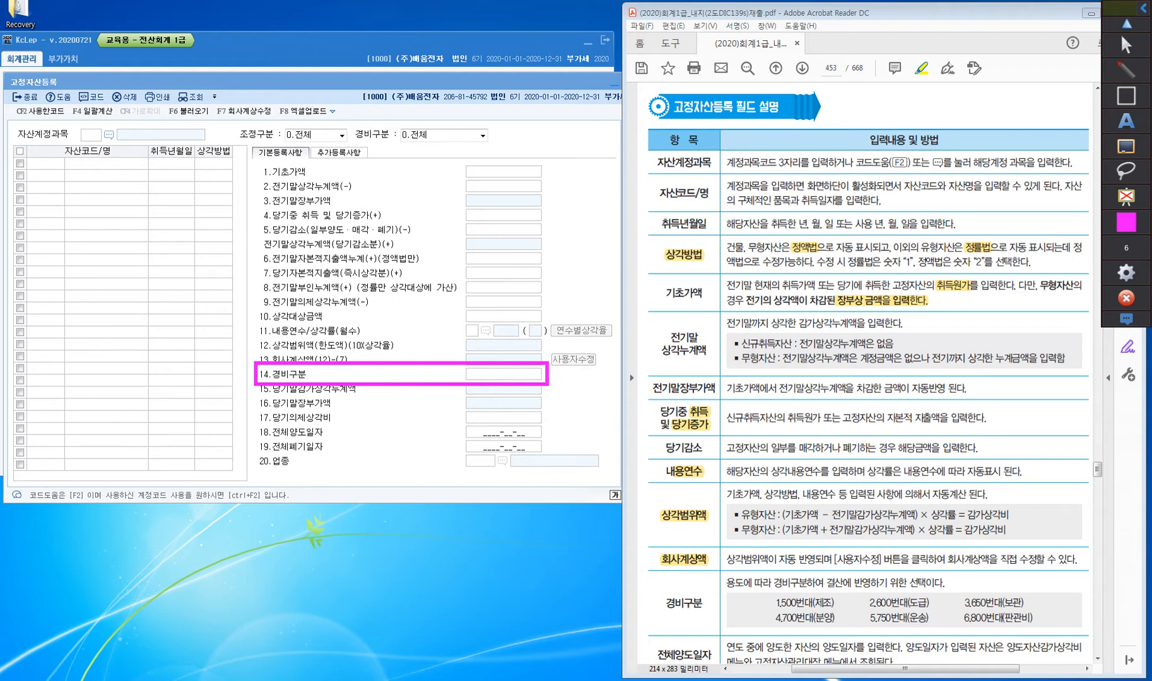
Frame 결산에 반영하기 위한 선택이다, 1,500번대(제조) and 6,800번대(판관비) in magenta in the textbook, and clear all drawings and leave drawing mode
mouse_move(1126, 71)
mouse_move(1126, 96)
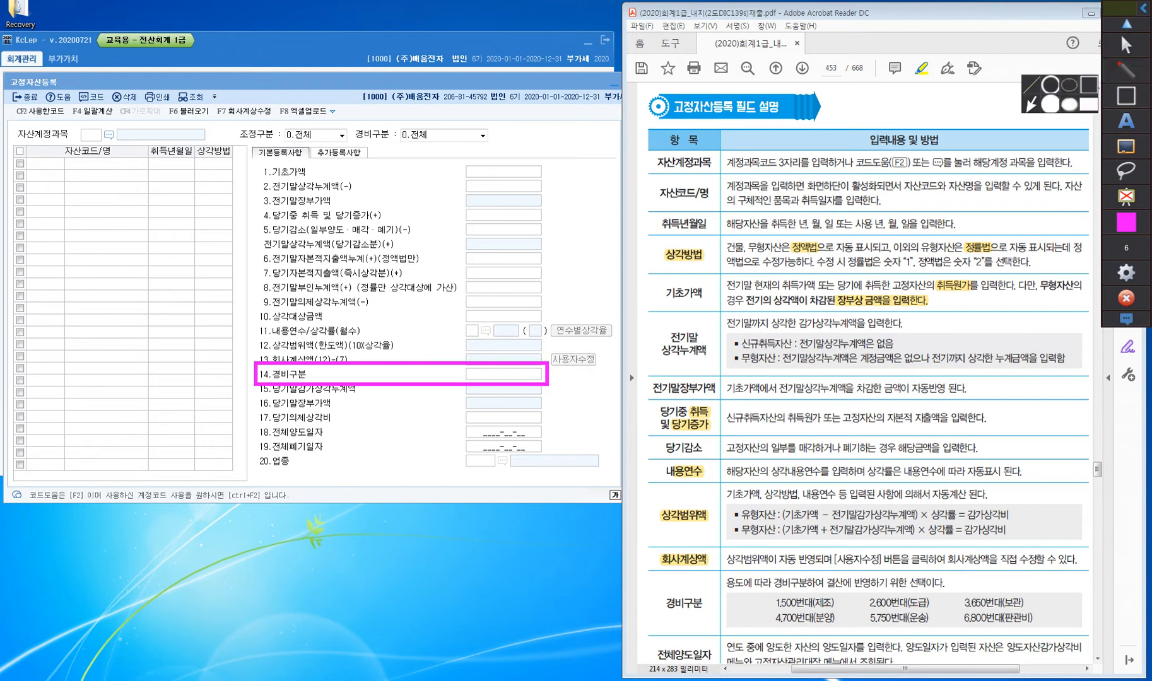
mouse_move(823, 576)
mouse_down()
mouse_move(865, 594)
mouse_move(947, 592)
mouse_up()
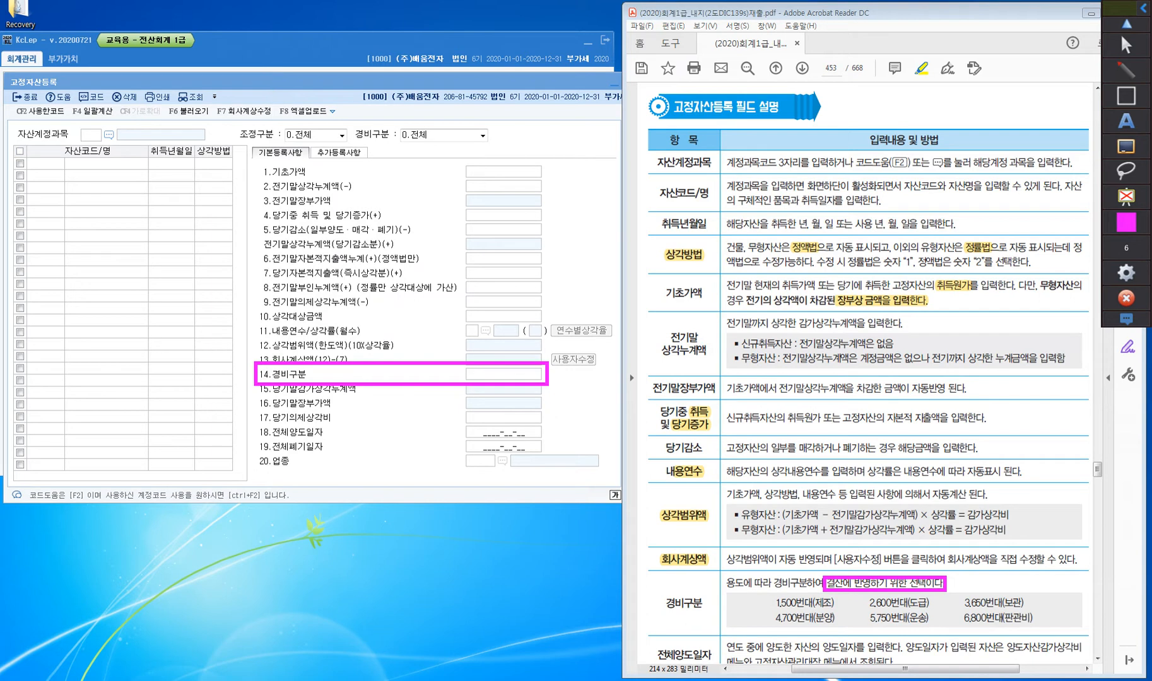
drag(772, 595, 839, 612)
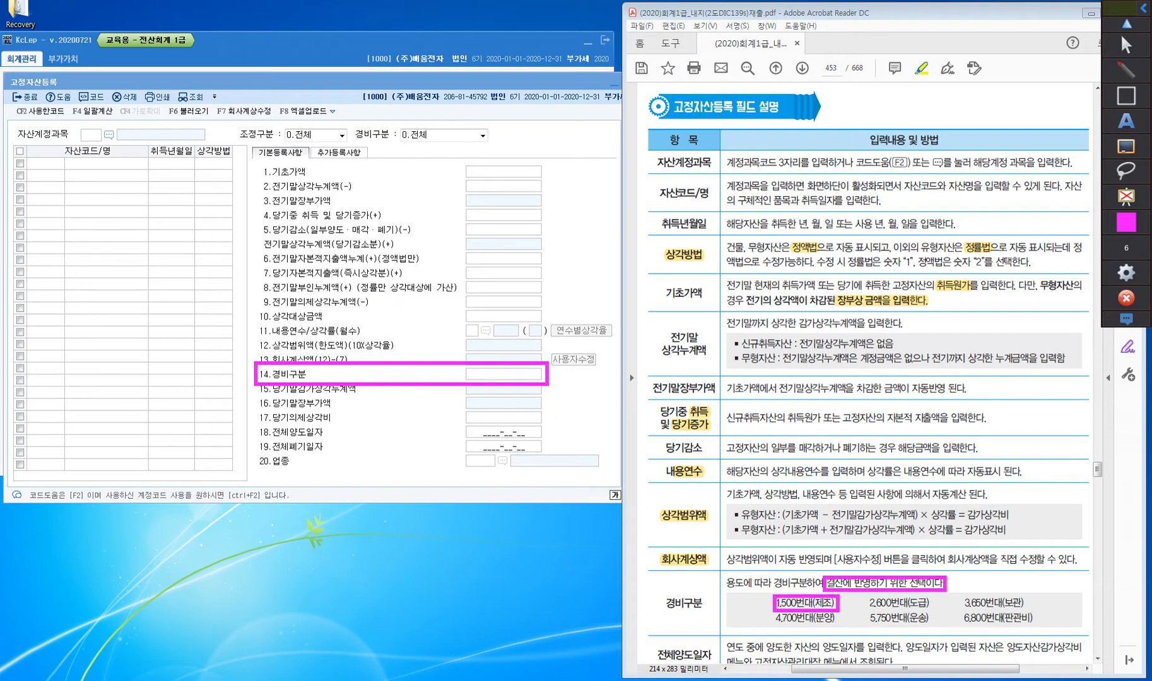
drag(957, 609, 1041, 629)
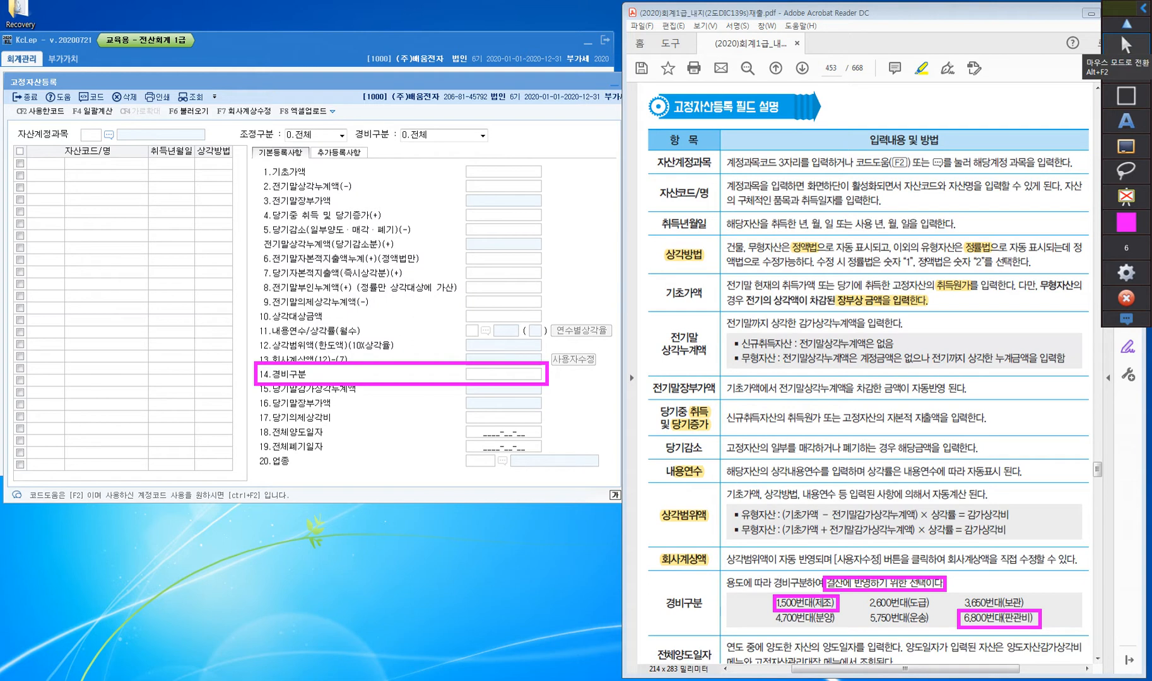
click(1126, 147)
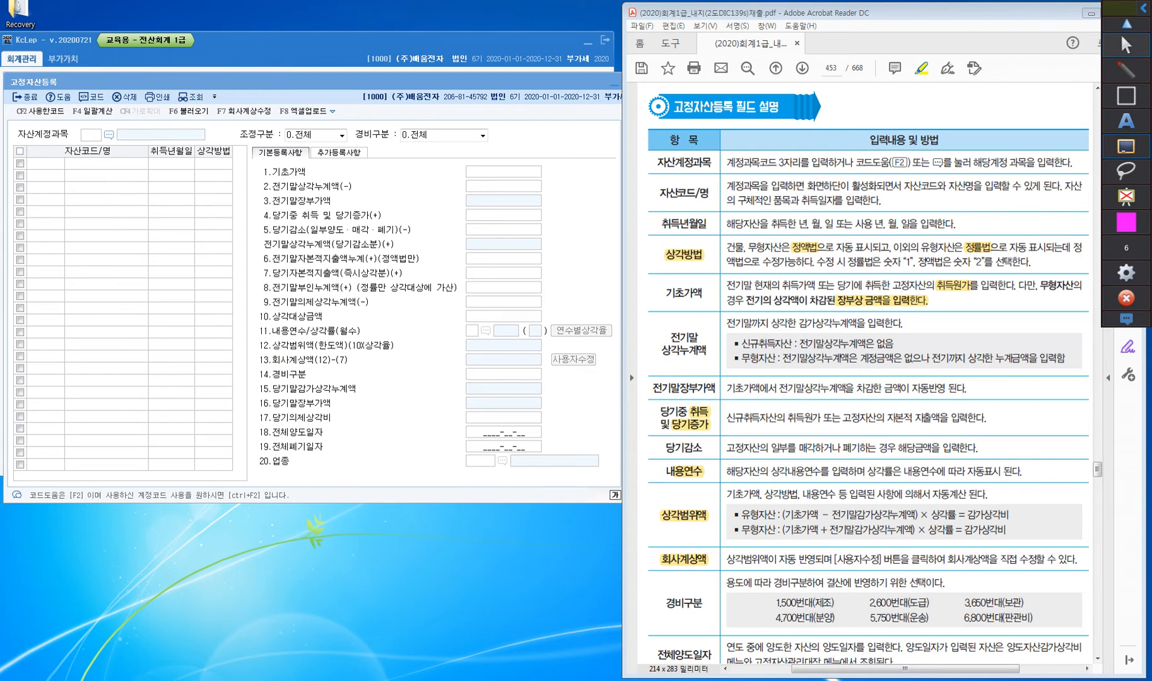
click(1126, 45)
Highlight 양도 and 폐기 in the 전체양도일자 and 전체폐기일자 labels of the textbook table
scroll(868, 362, down, 3)
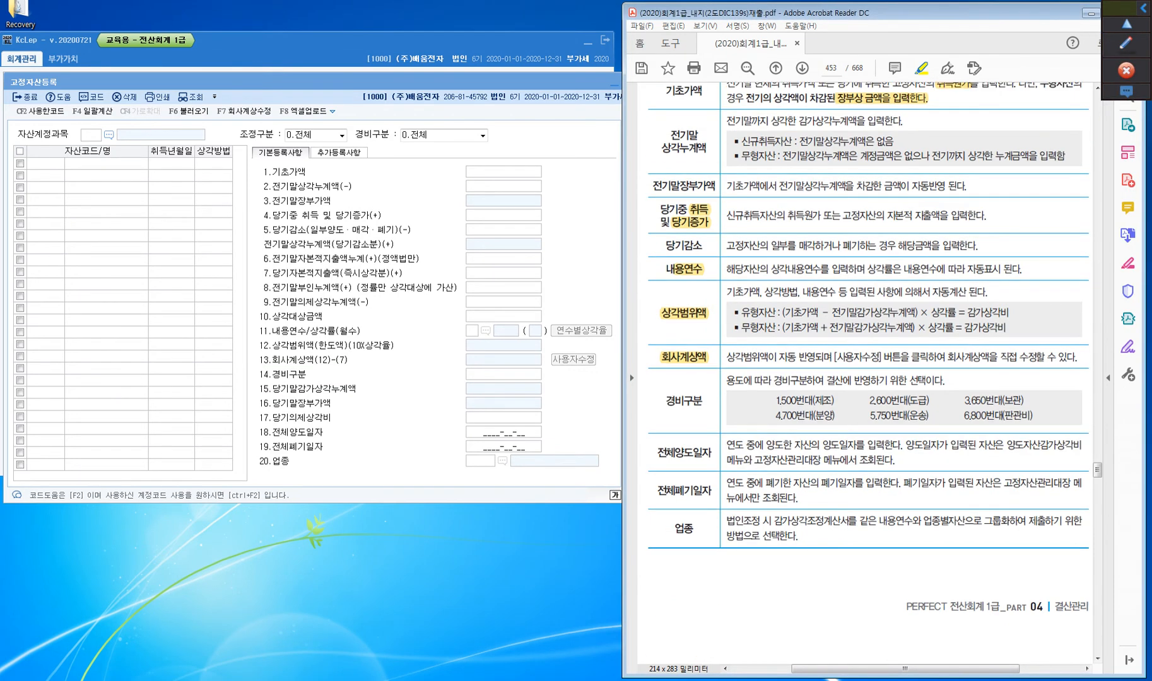
mouse_move(674, 453)
mouse_down()
mouse_move(695, 453)
mouse_move(695, 491)
mouse_up()
mouse_move(740, 629)
View the 추가등록사항 fields, return to 기본등록사항, and highlight the 업종 label in the textbook
click(344, 82)
click(340, 153)
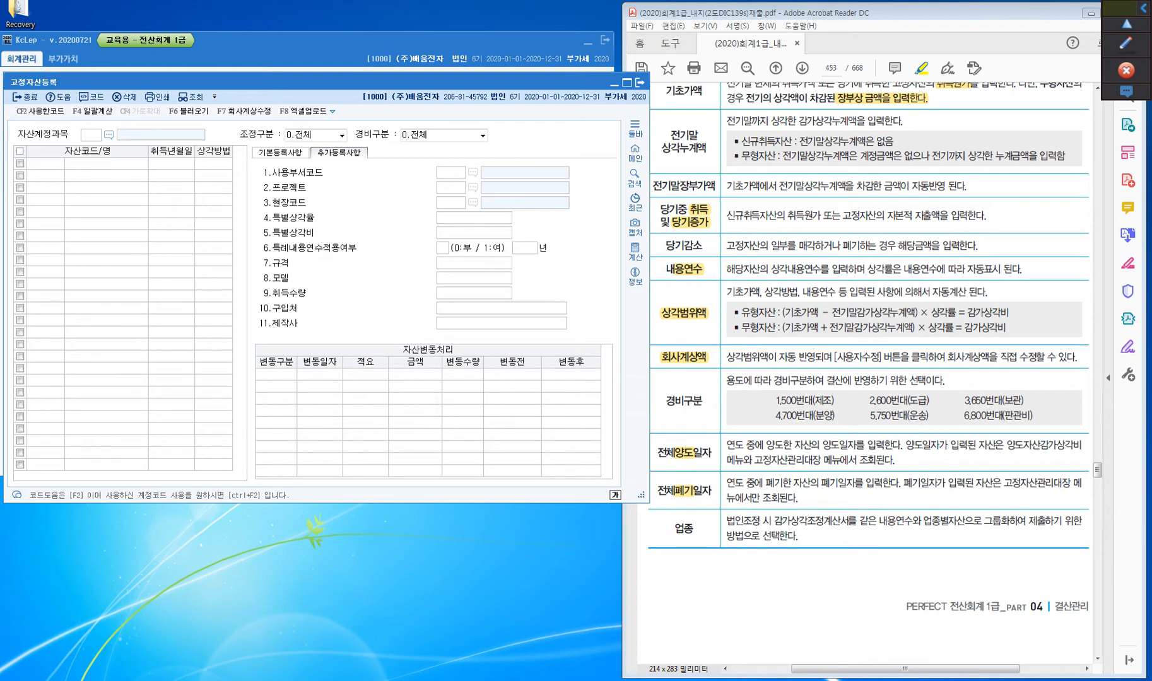
click(281, 152)
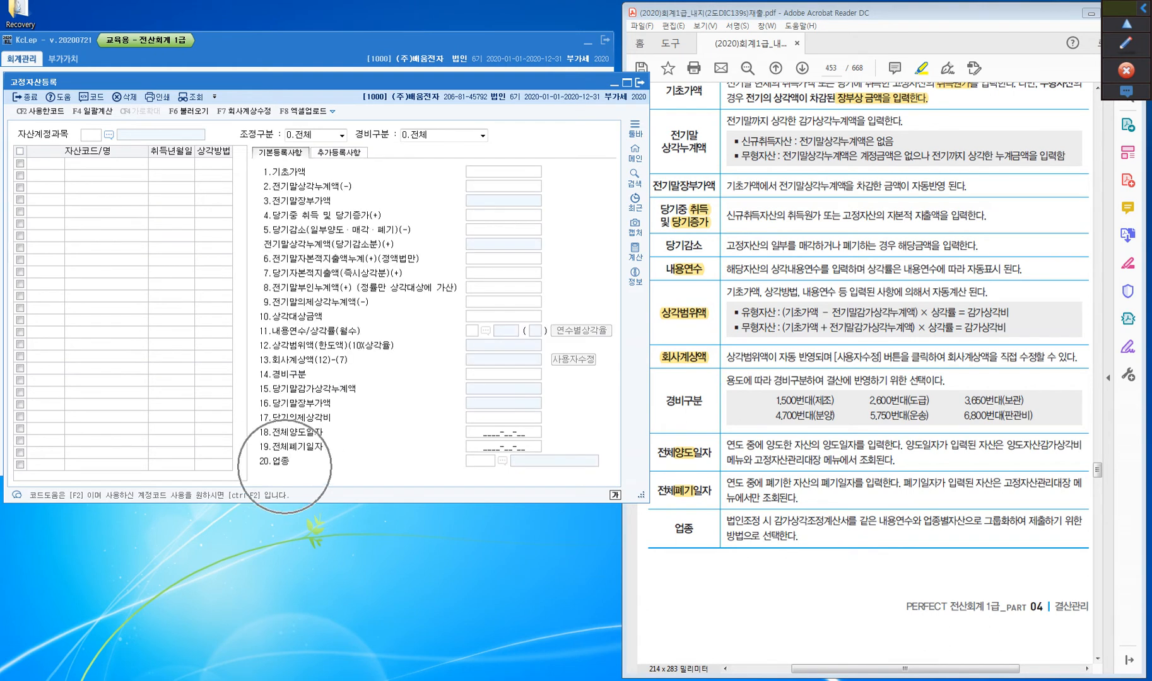
drag(675, 529, 694, 529)
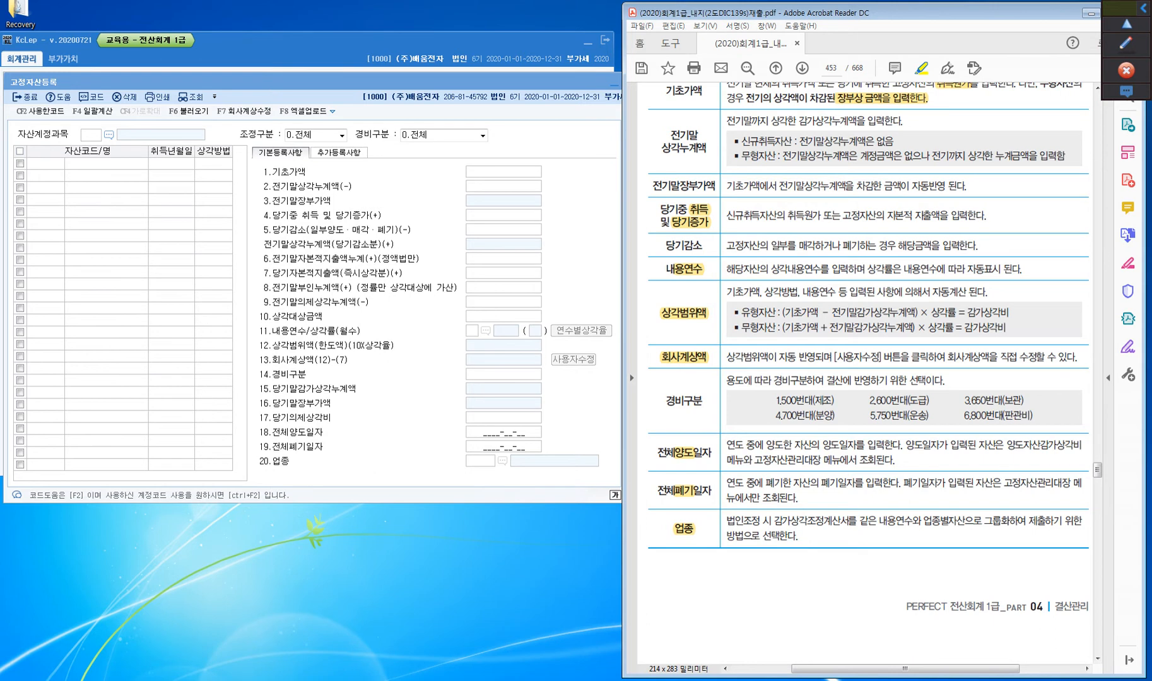
Go to the 실무예제 on page 454 of the textbook and highlight 계산 in its instruction
scroll(740, 629, down, 10)
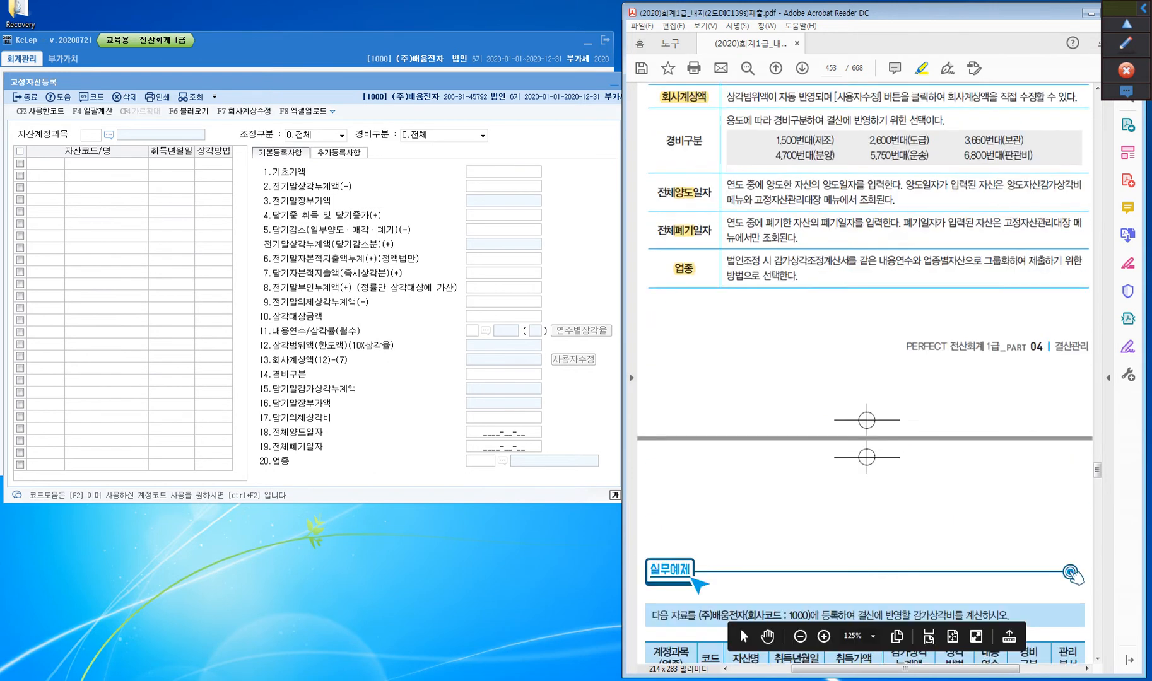
scroll(740, 629, down, 1)
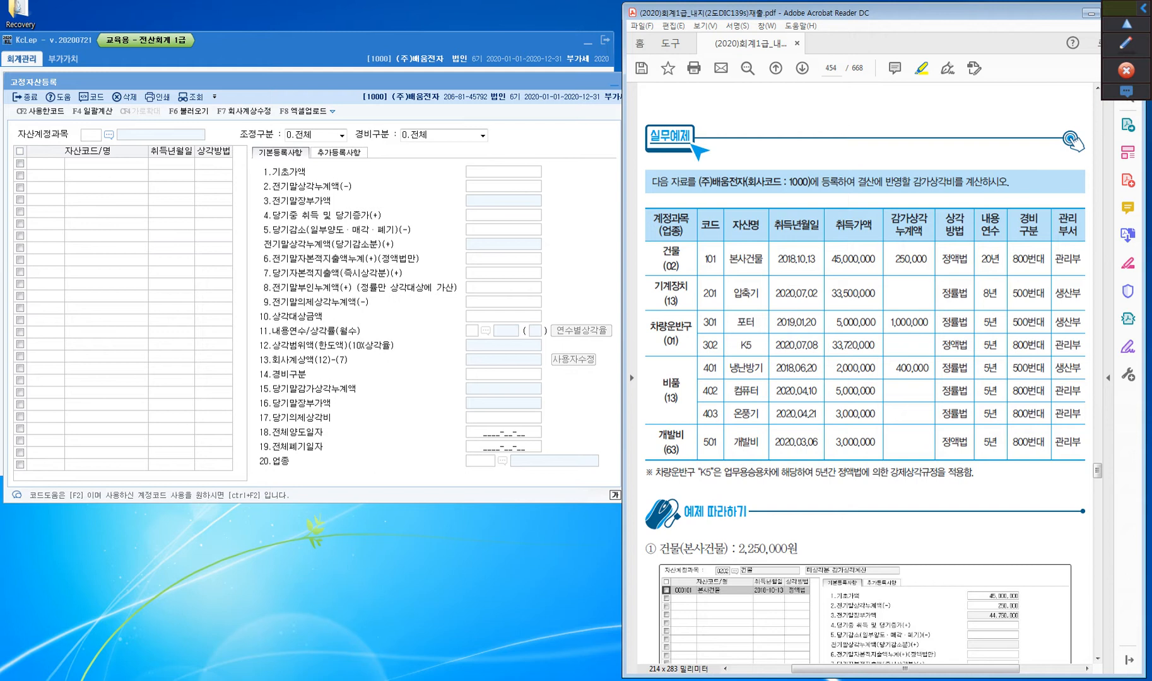
drag(965, 182, 983, 181)
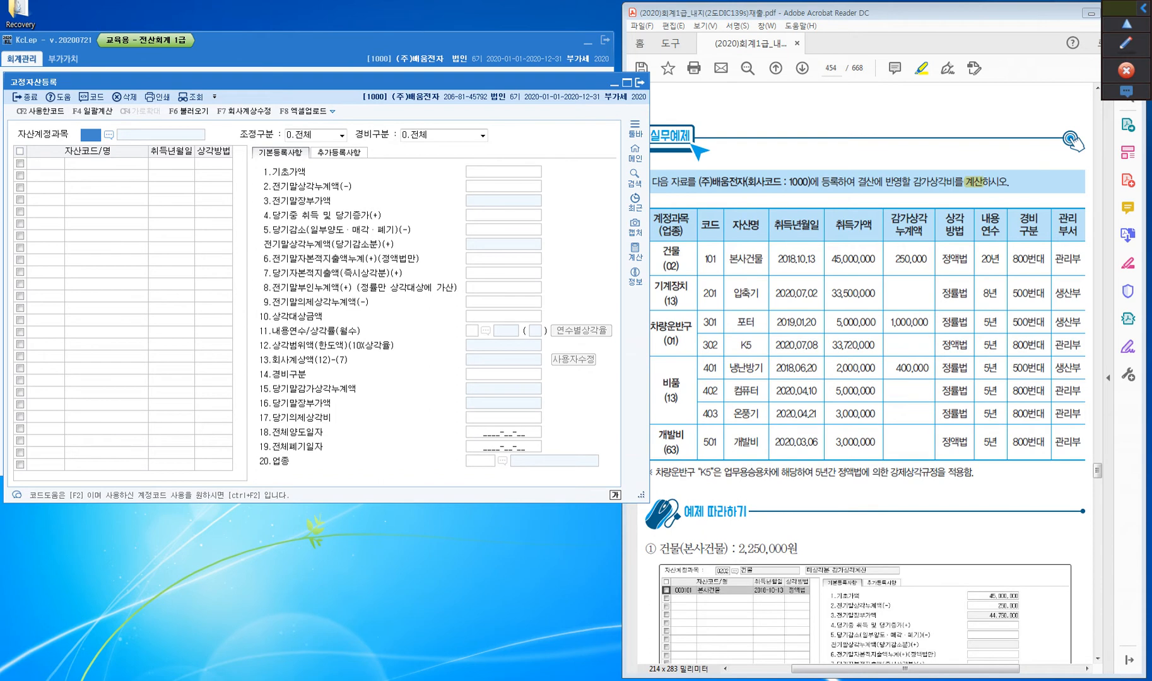
Look up the asset account codes in KcLep and set 자산계정과목 to 0202 건물
key(F2)
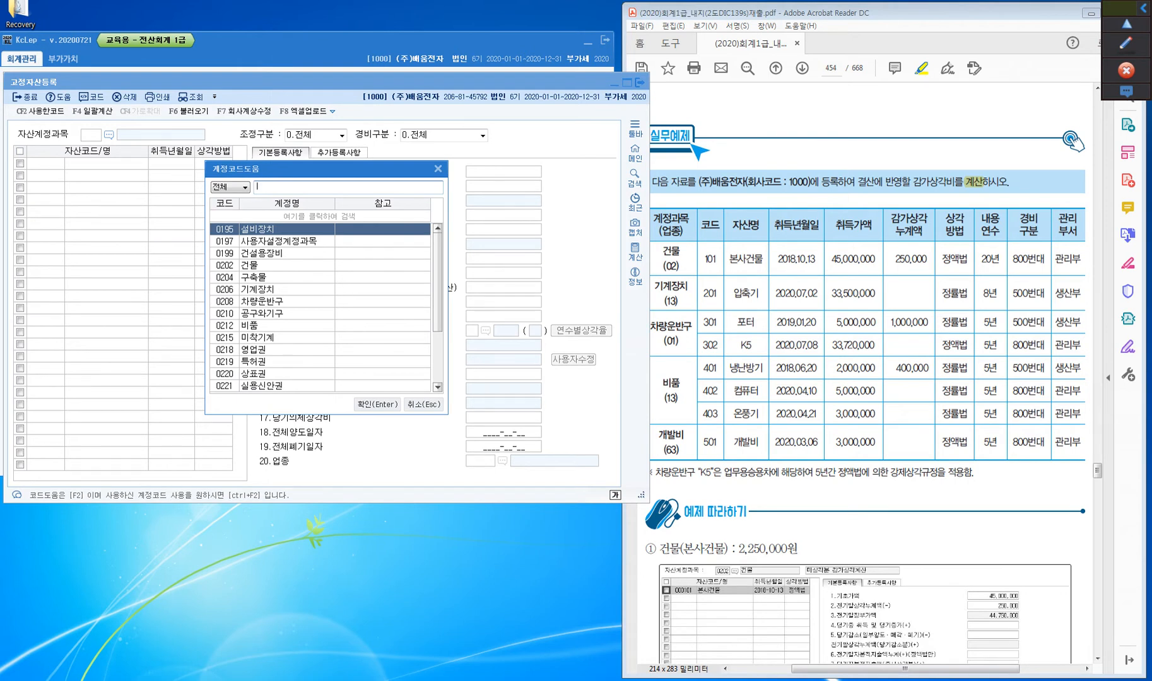
key(Down)
key(Down)
key(Down)
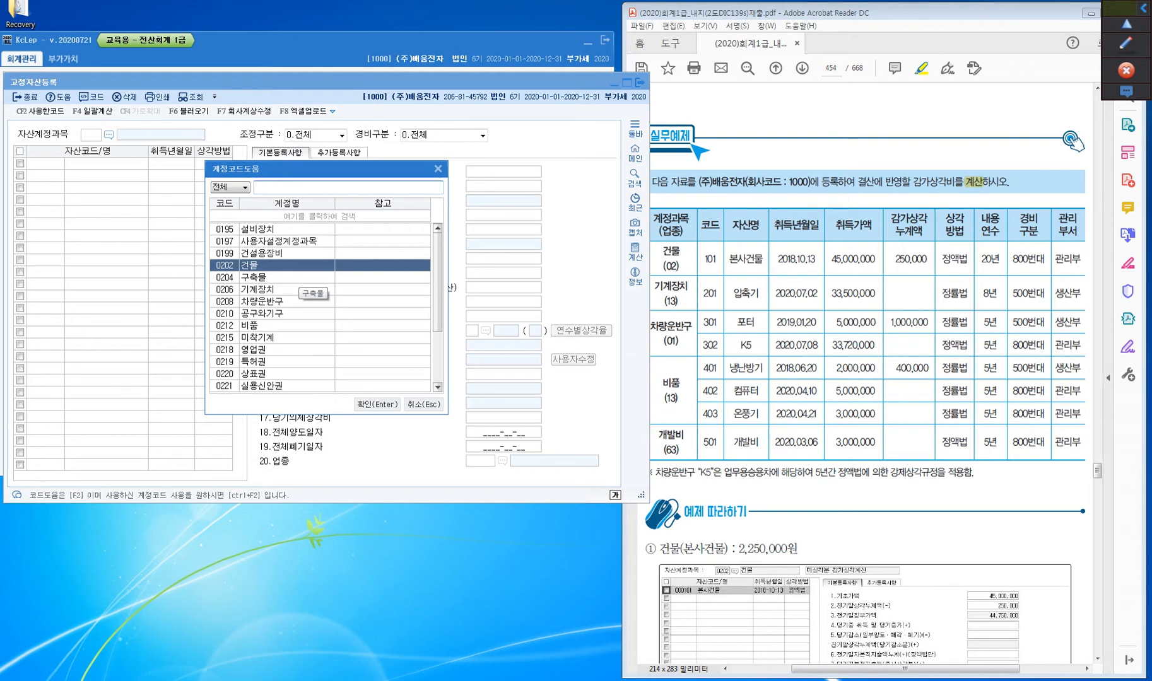
key(Return)
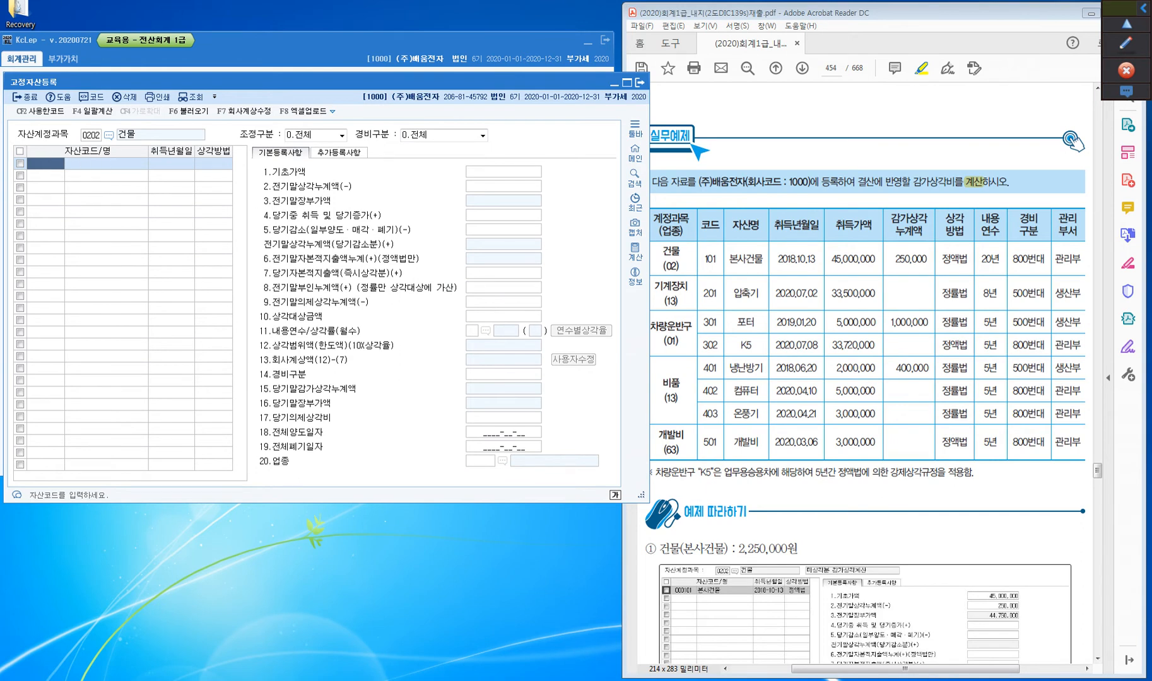
Register asset code 101 with the name 본사건물 and acquisition date 2018-10-13
key(ctrl)
text(101)
key(Return)
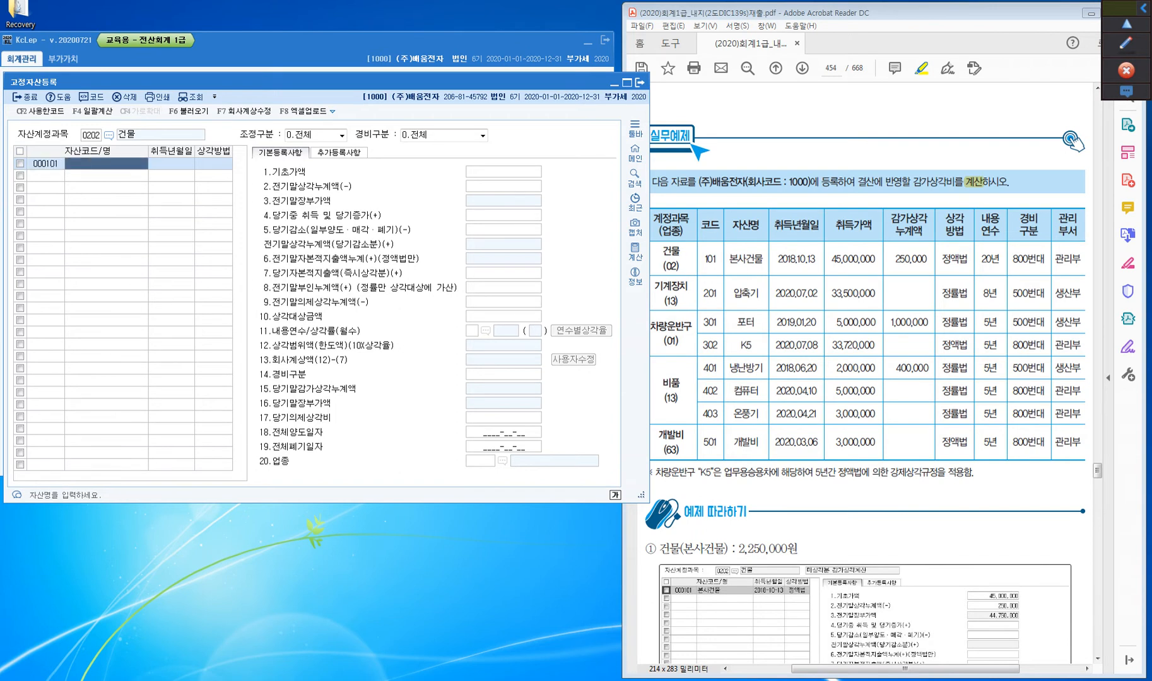
text(본사건물)
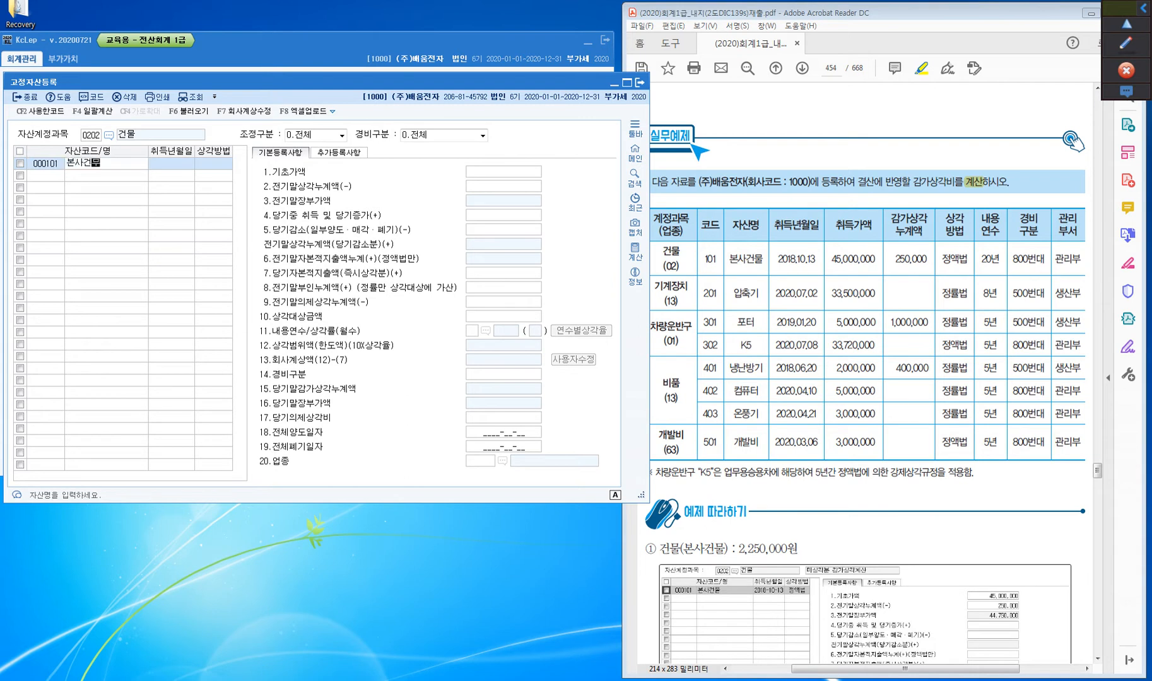
key(Return)
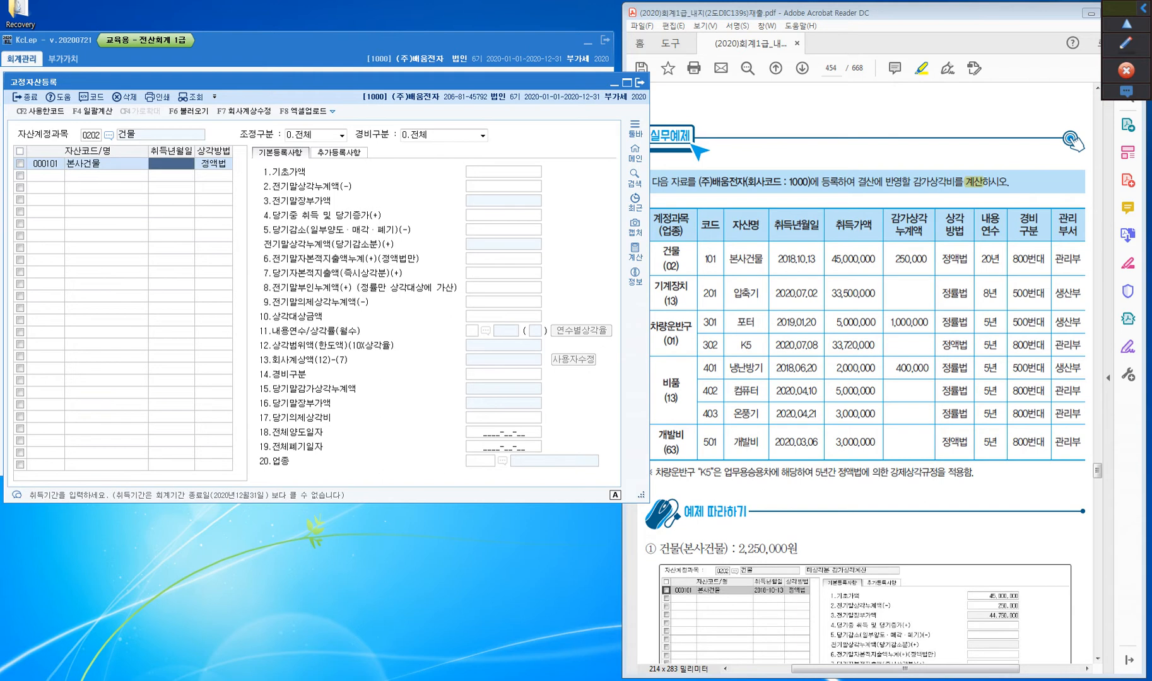
text(2018-10-13)
key(Return)
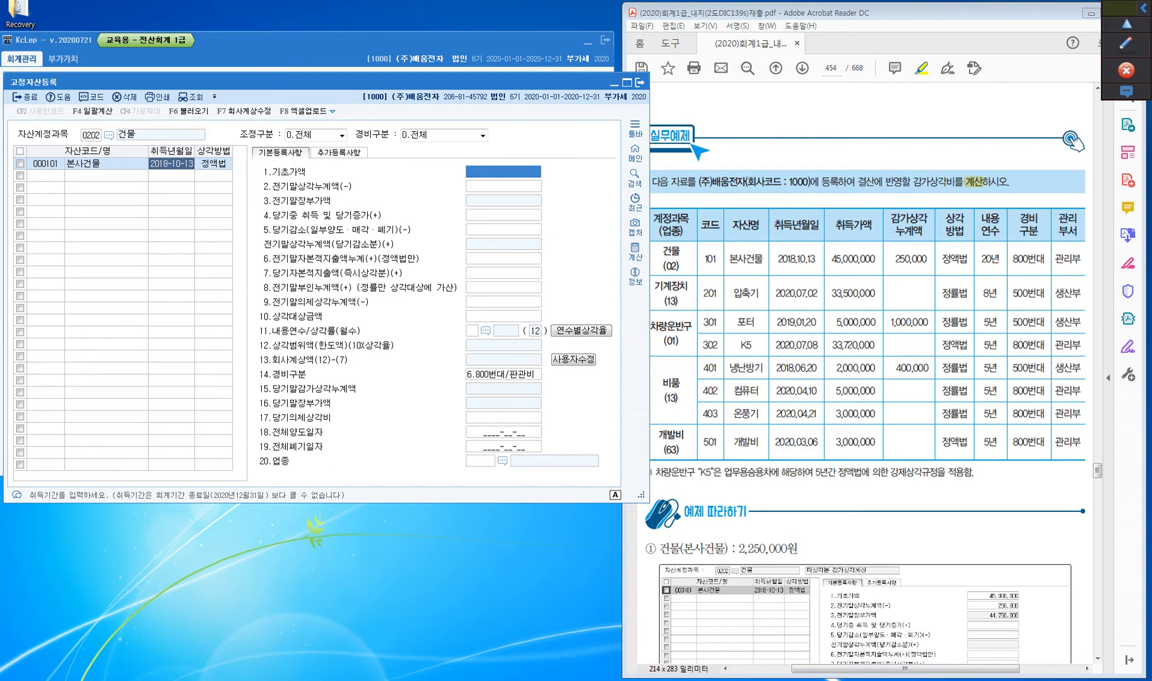
Confirm 정액법 as the 상각방법 of 본사건물, and highlight 2018 in its acquisition date in the textbook
click(213, 164)
click(215, 165)
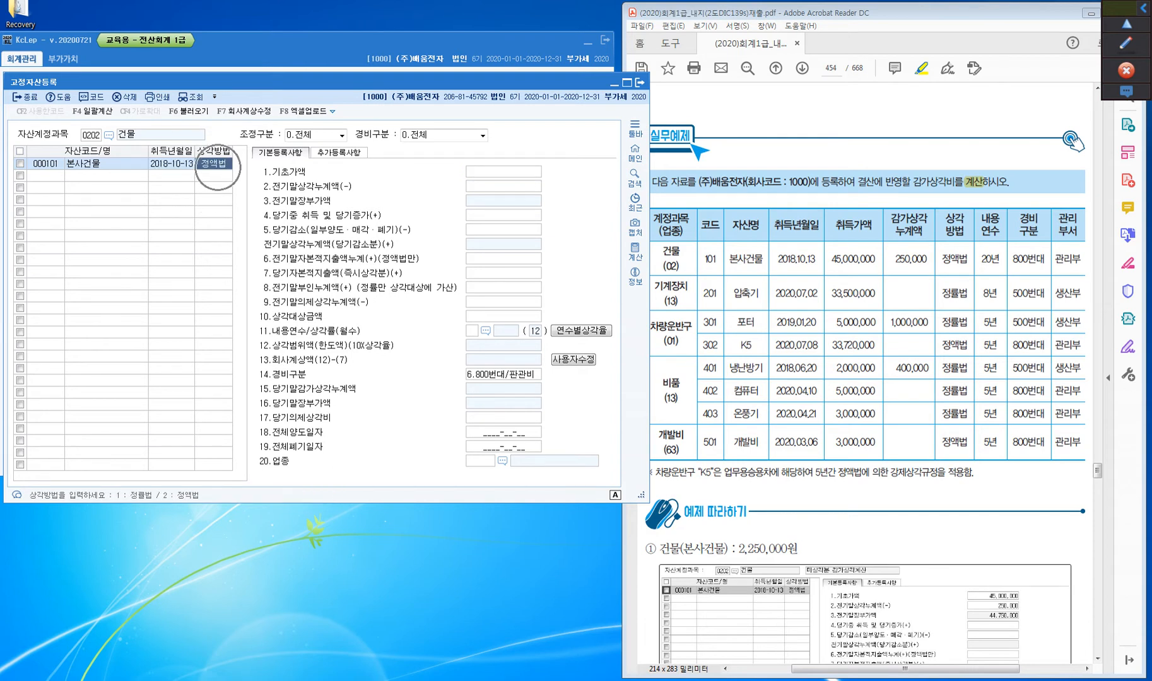
click(218, 166)
click(215, 164)
key(Return)
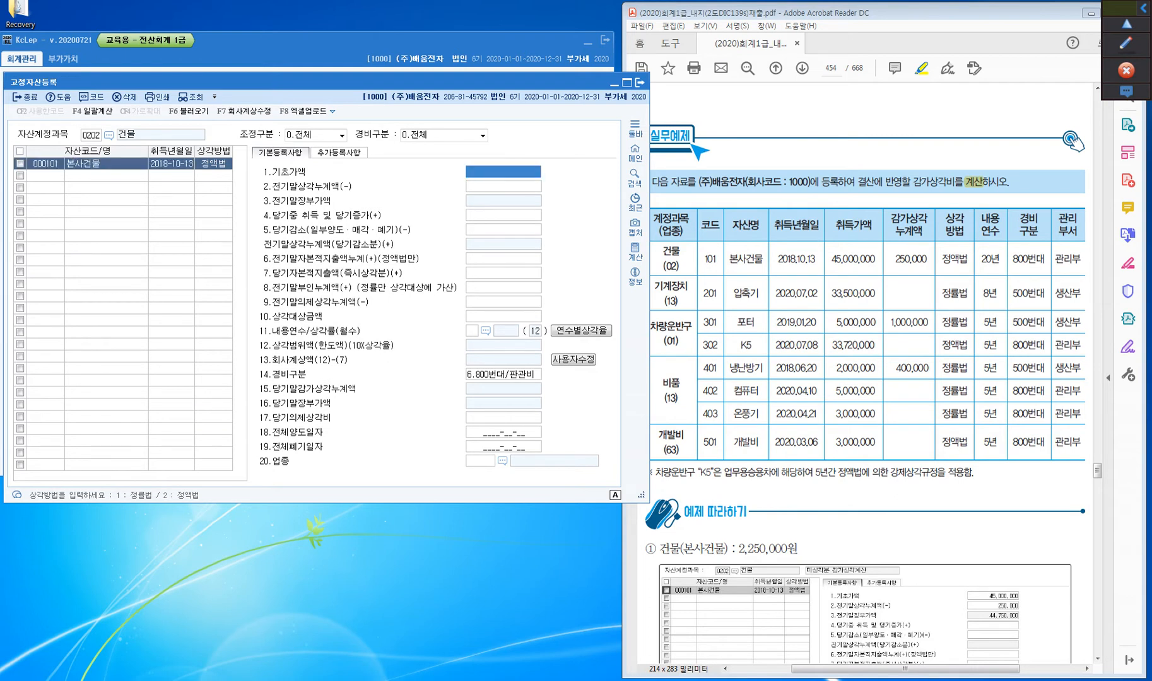
drag(777, 260, 799, 260)
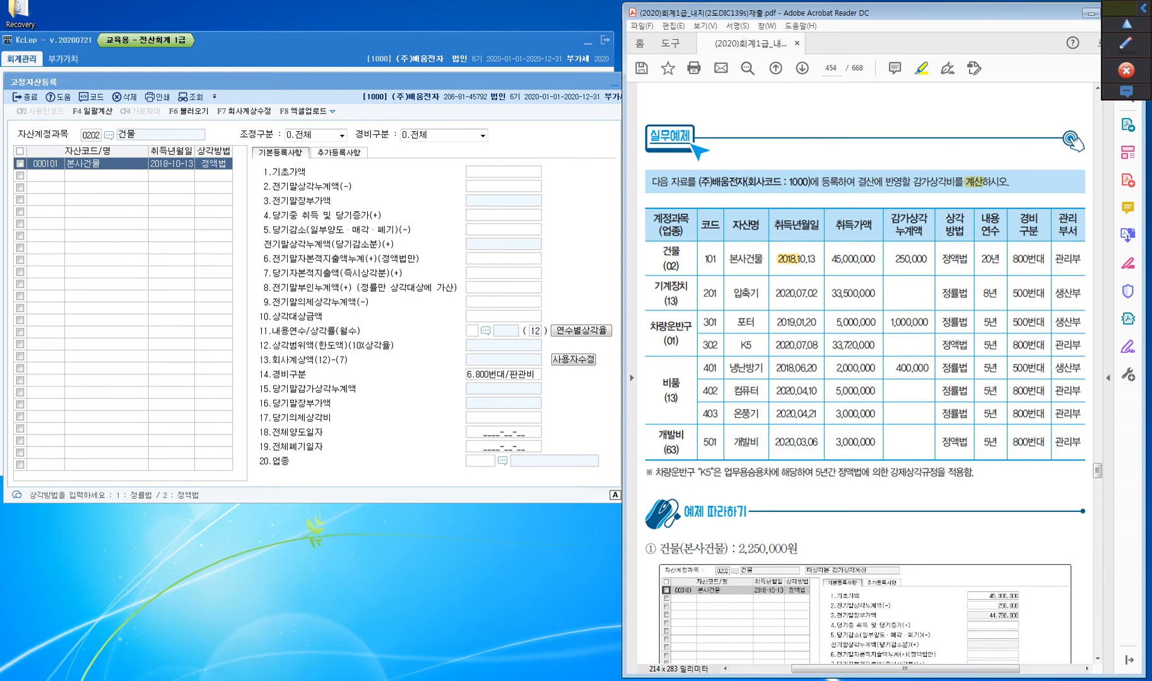
Set 기초가액 to 45,000,000 and 전기말상각누계액 to 250,000 for 본사건물
click(503, 172)
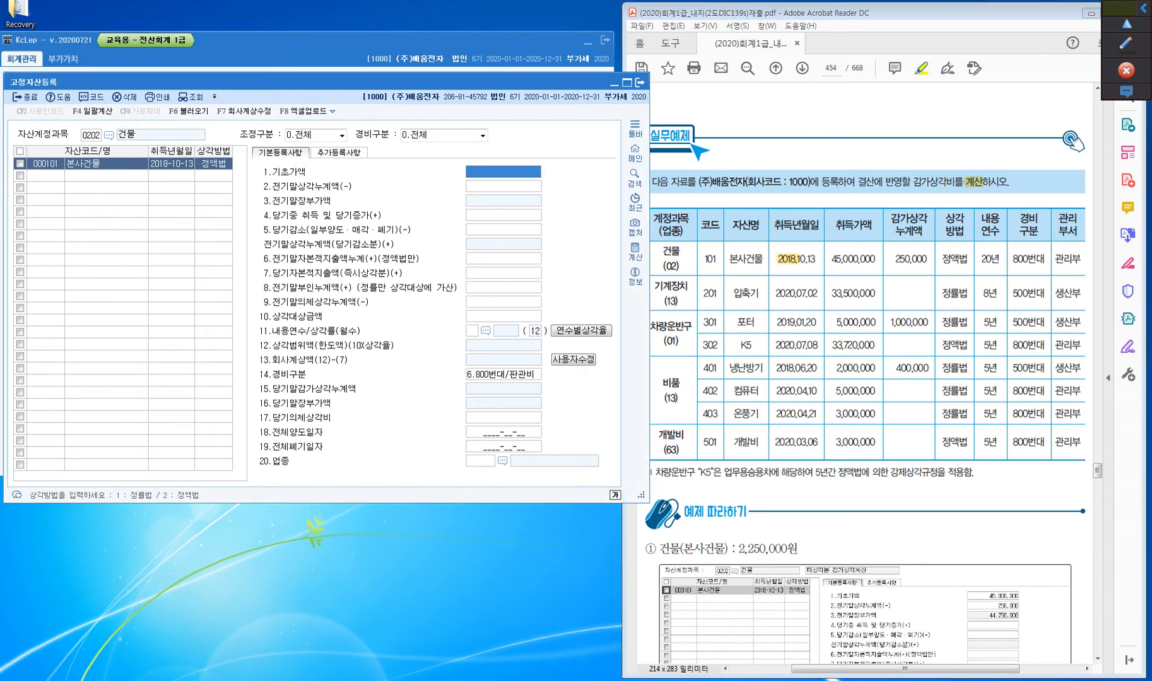
text(45000000)
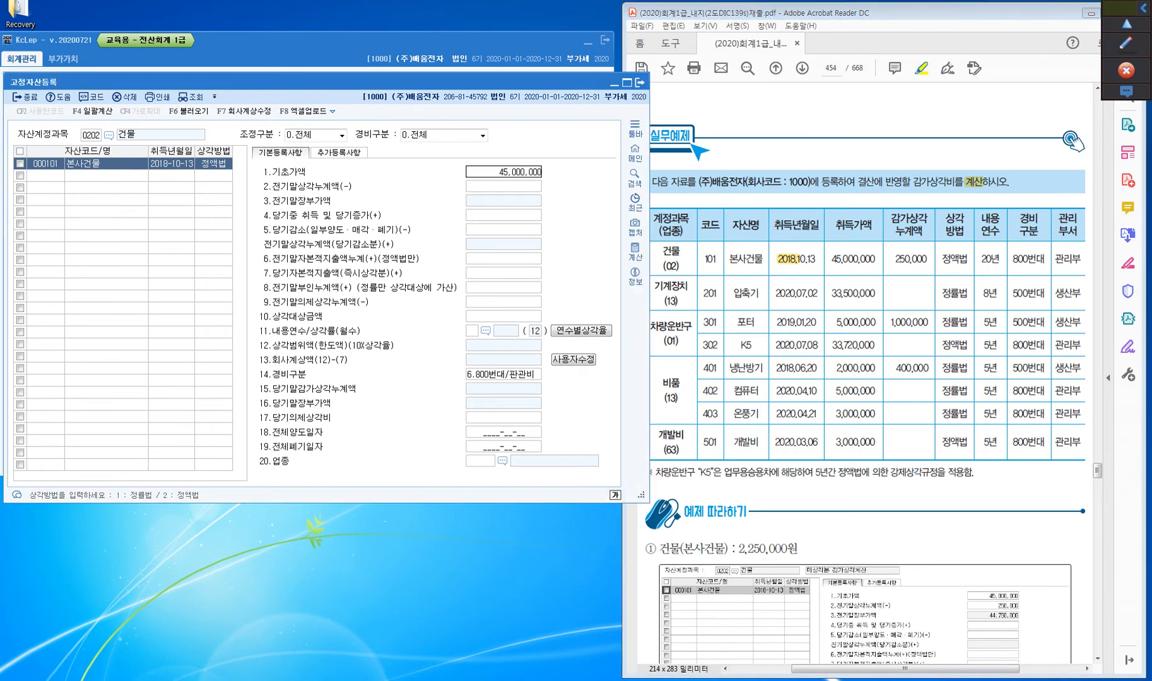
key(Return)
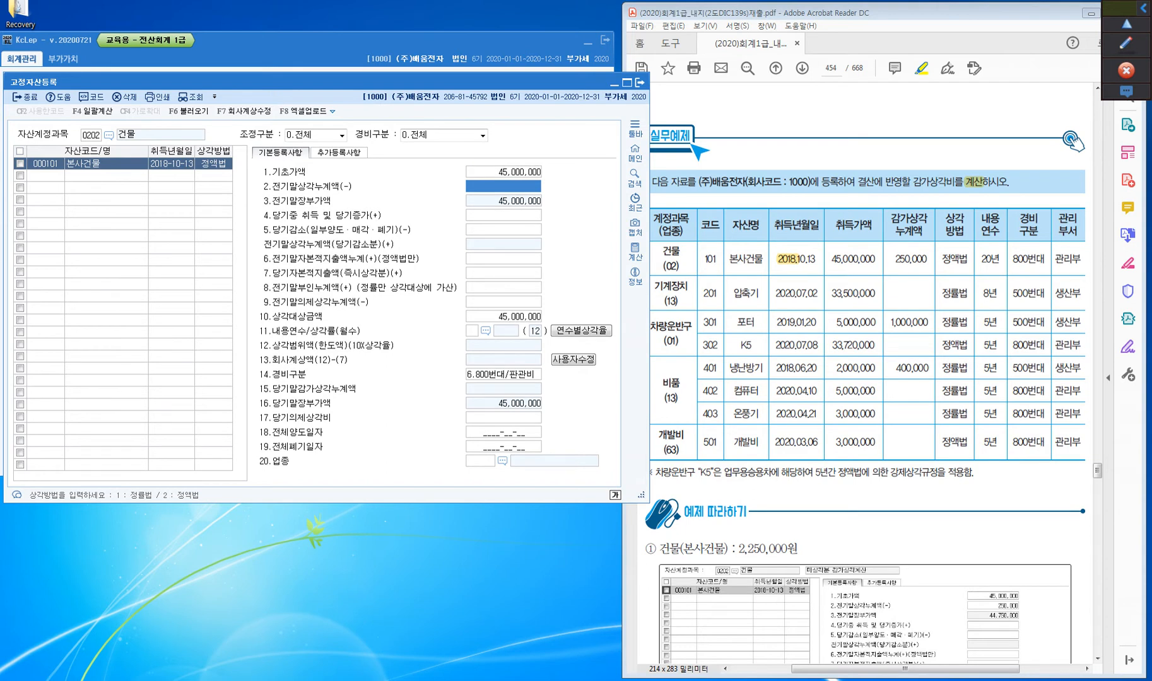
text(2500000)
key(Return)
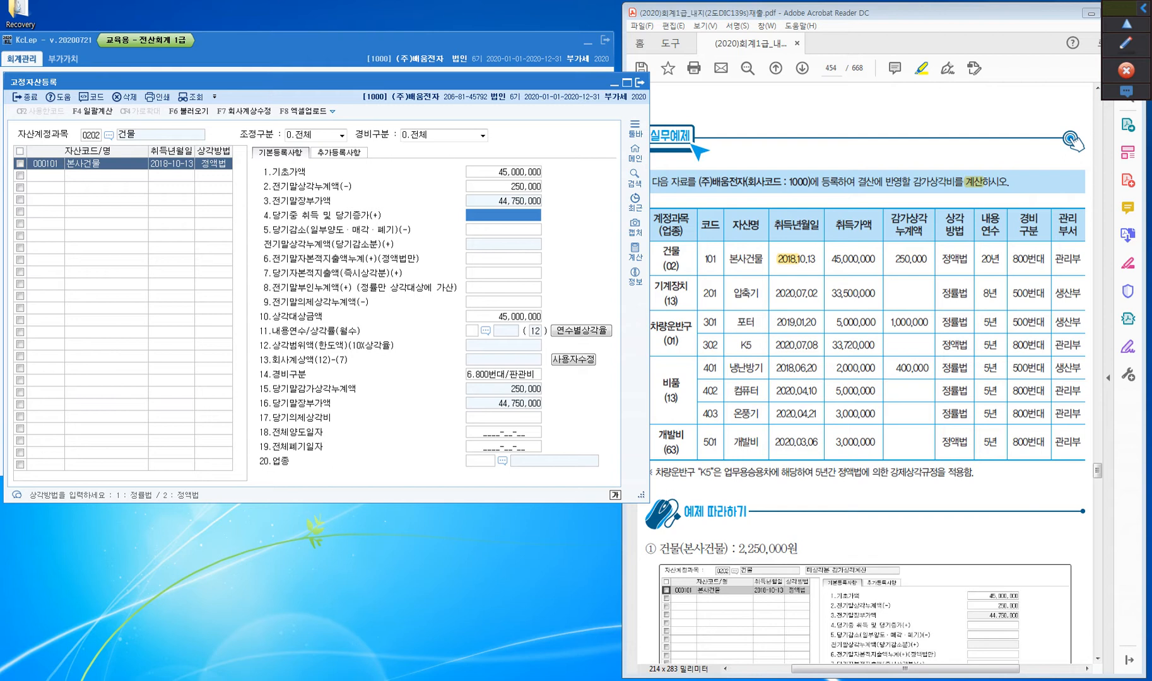
Skip the unused amount fields up to 내용연수 and examine all four categories of the 기준내용년수도움표, from 건축물등 to 무형고정자산
key(Return)
key(Return)
key(Return)
key(Return)
key(Return)
key(Return)
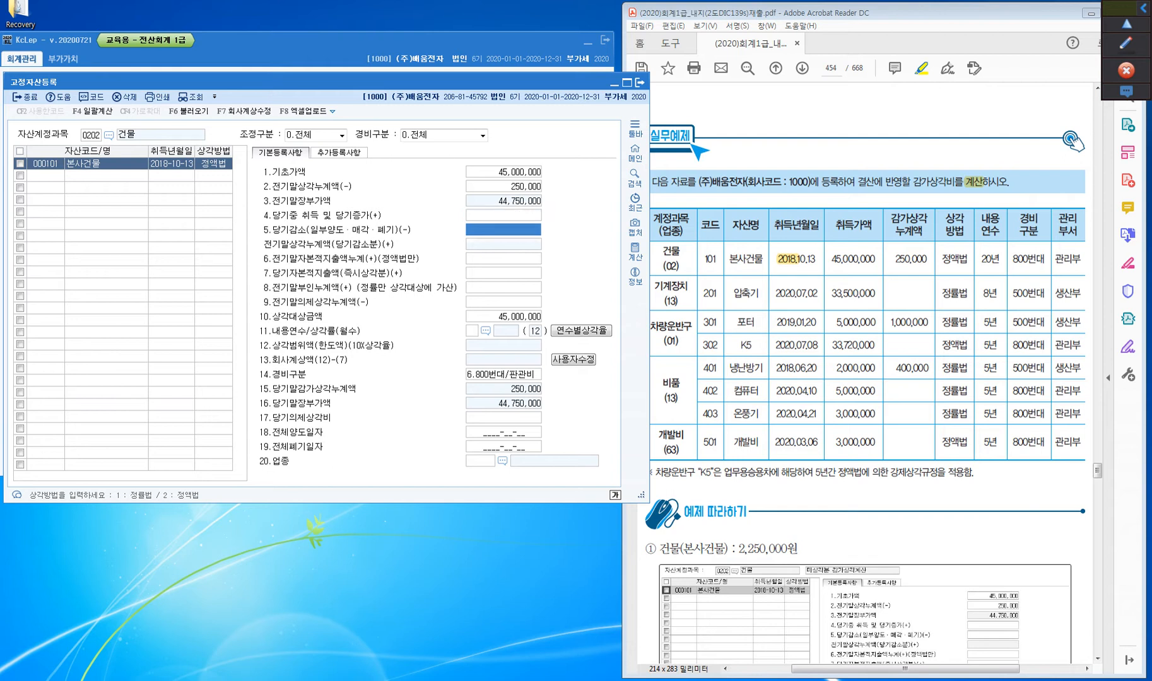
key(Return)
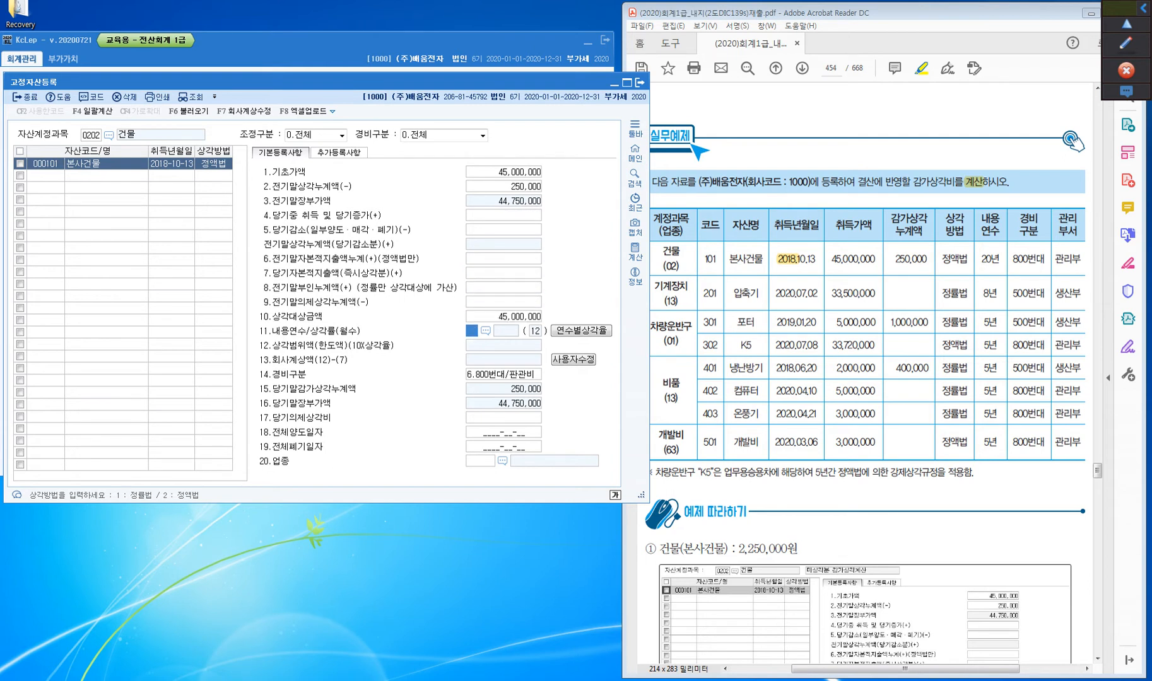
key(ctrl)
click(486, 331)
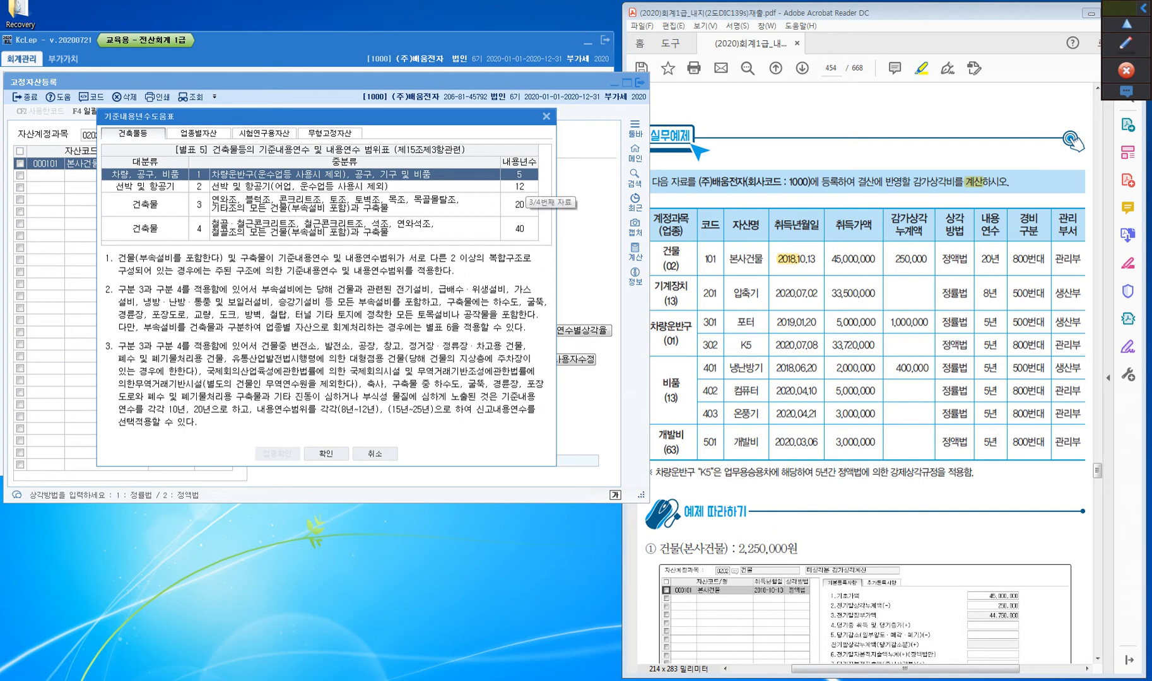
click(199, 133)
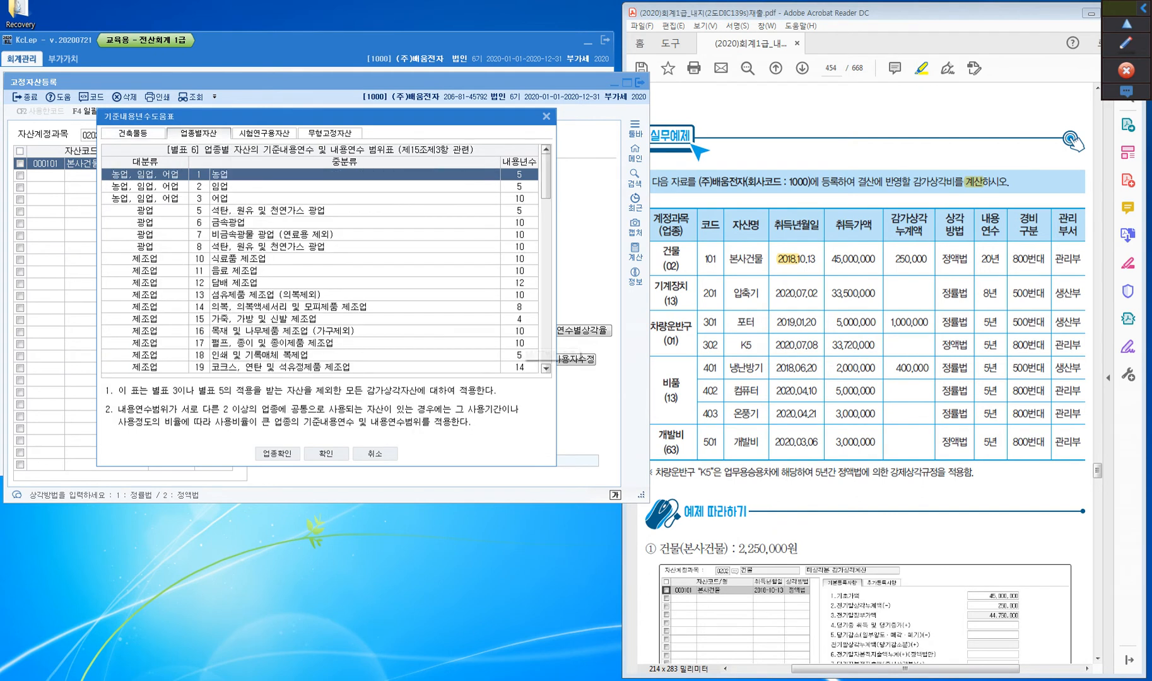
click(264, 133)
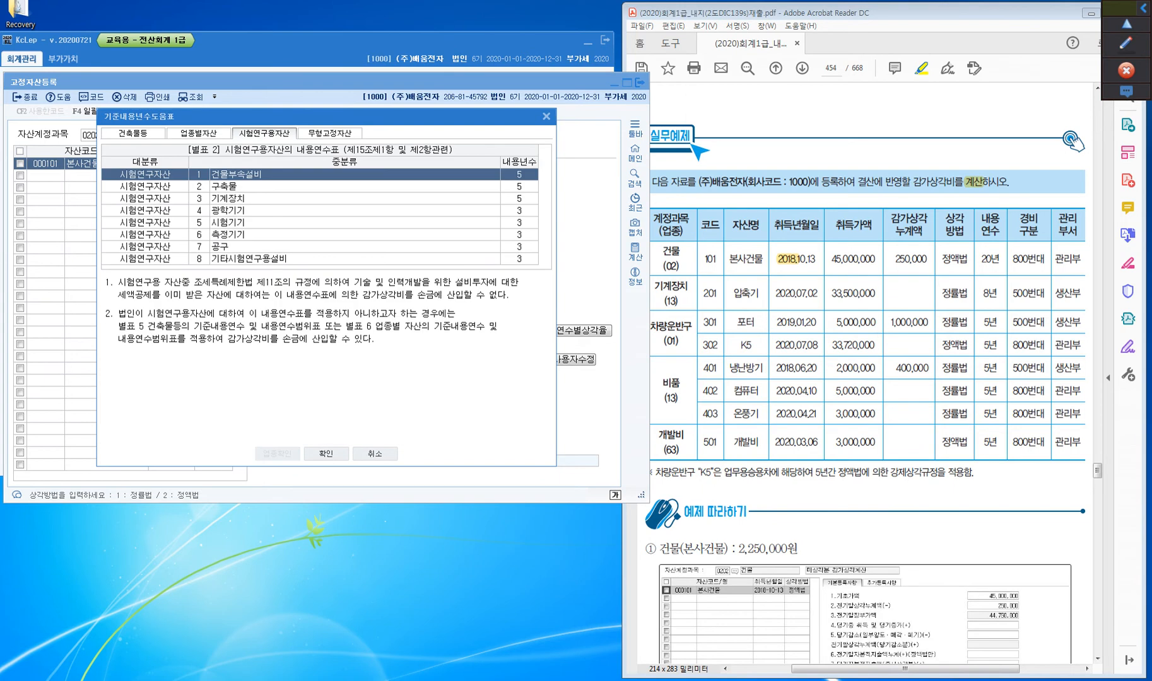
click(329, 133)
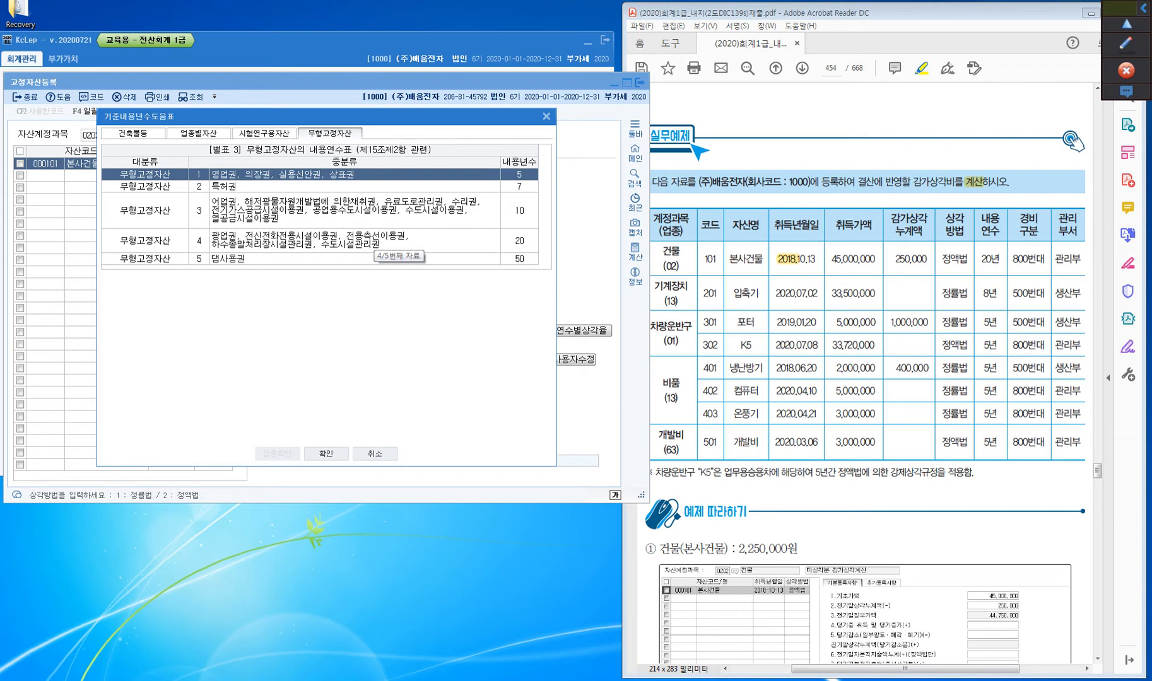
click(133, 133)
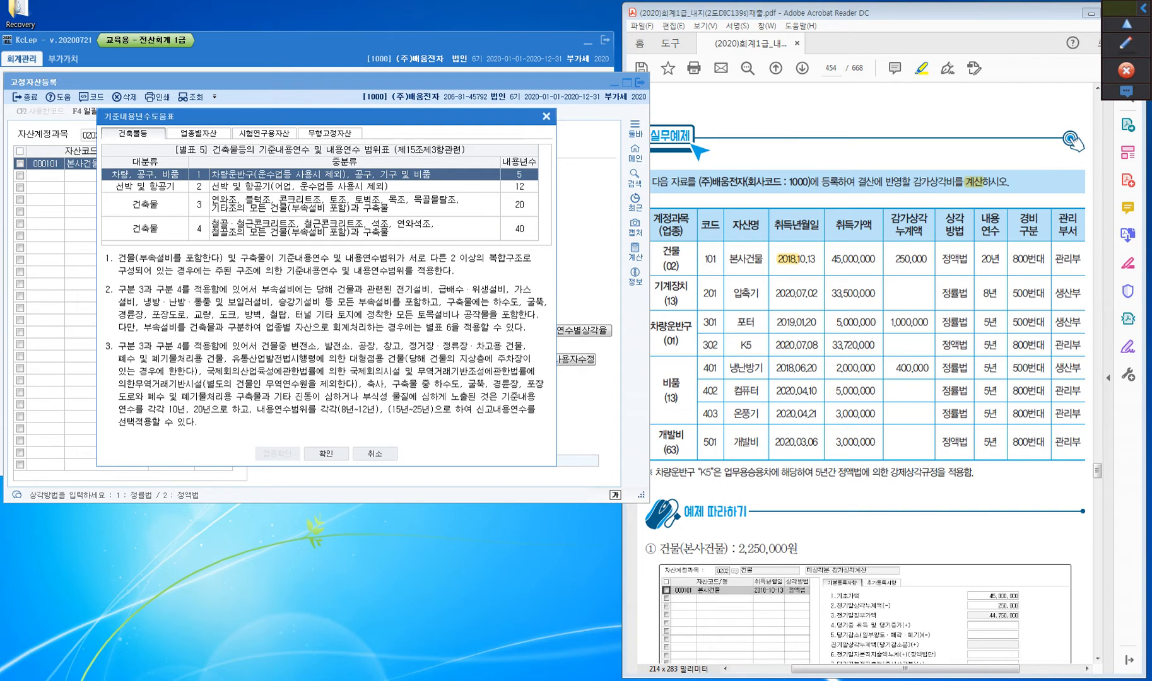
click(546, 116)
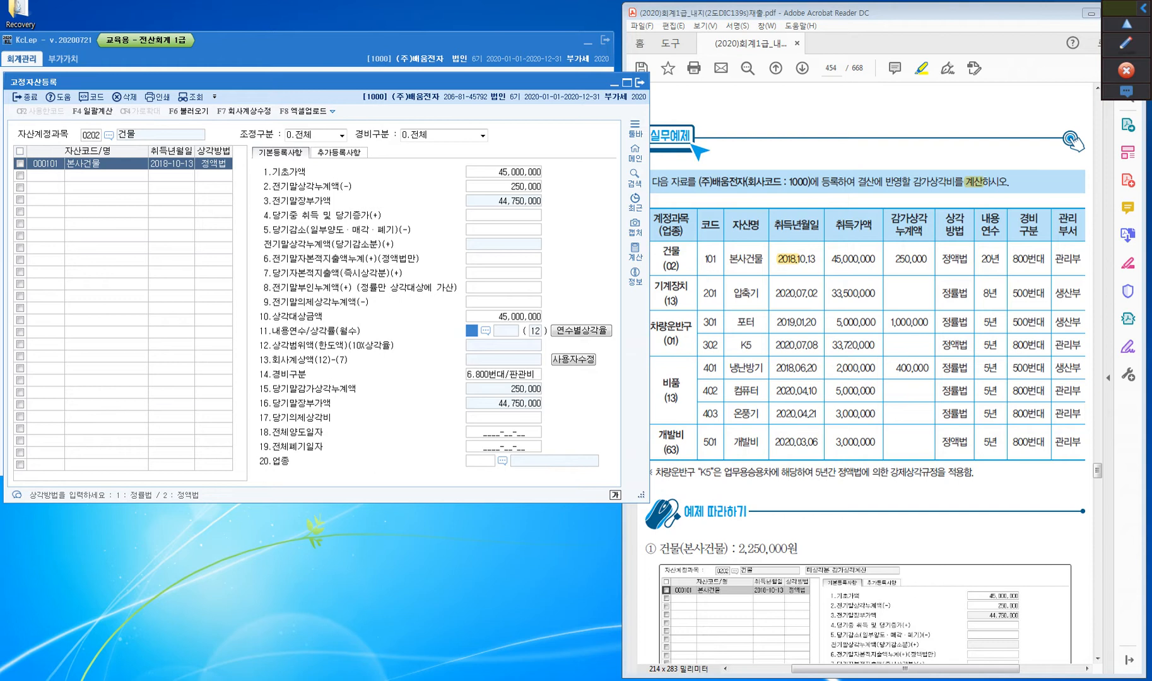
Set 내용연수 to 20 and confirm 경비구분 as 800번대(판관비), highlighting 본사 in the textbook's asset name
text(20)
key(Return)
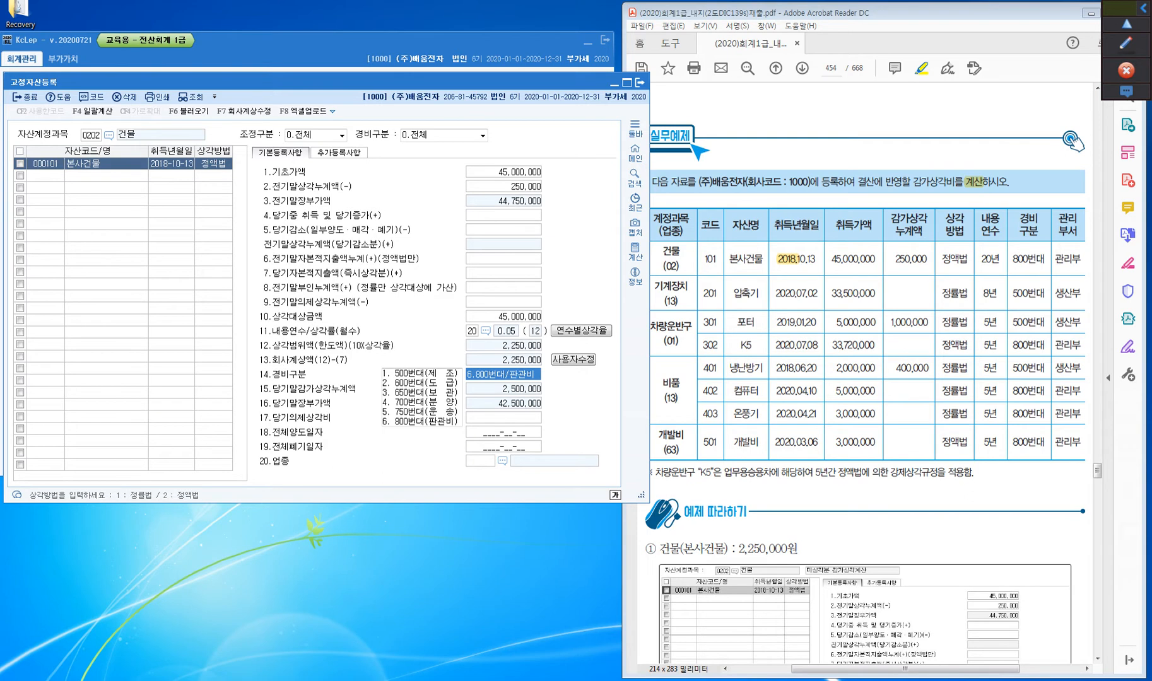
drag(730, 259, 747, 259)
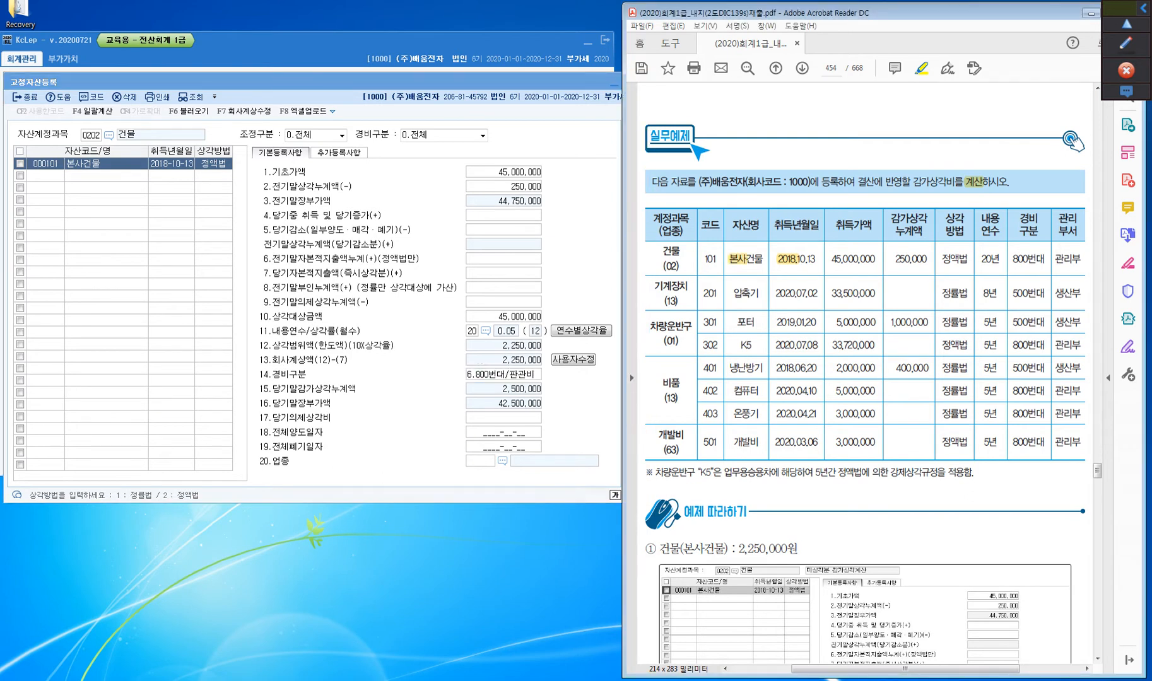
click(503, 375)
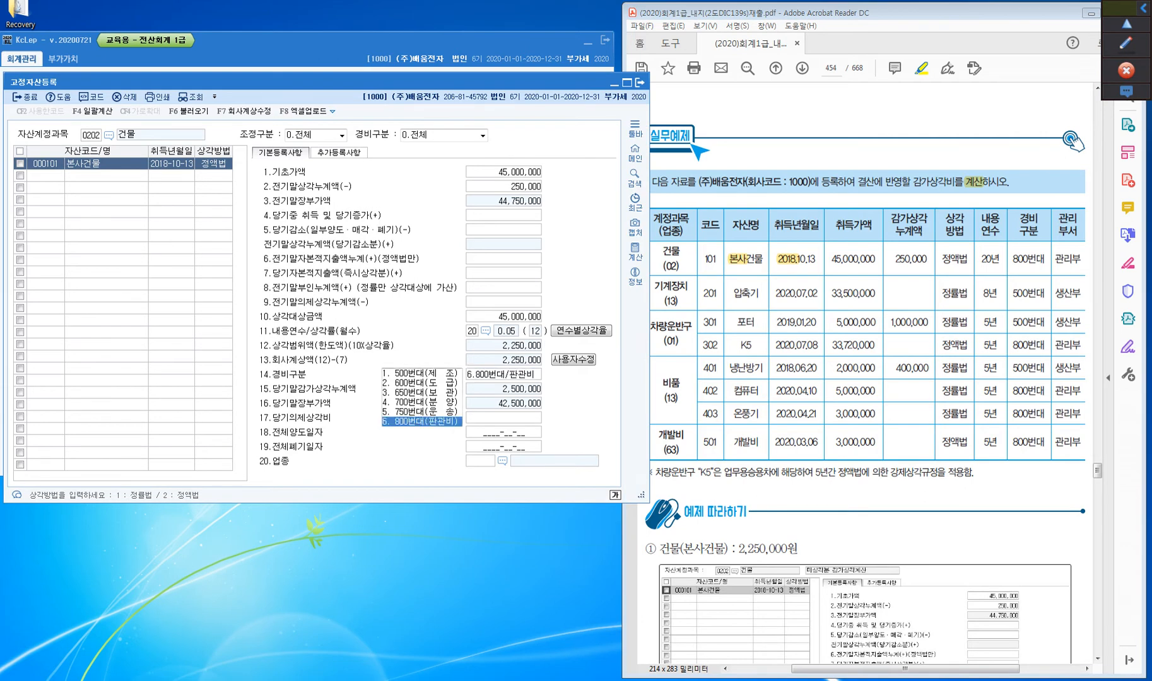
key(Return)
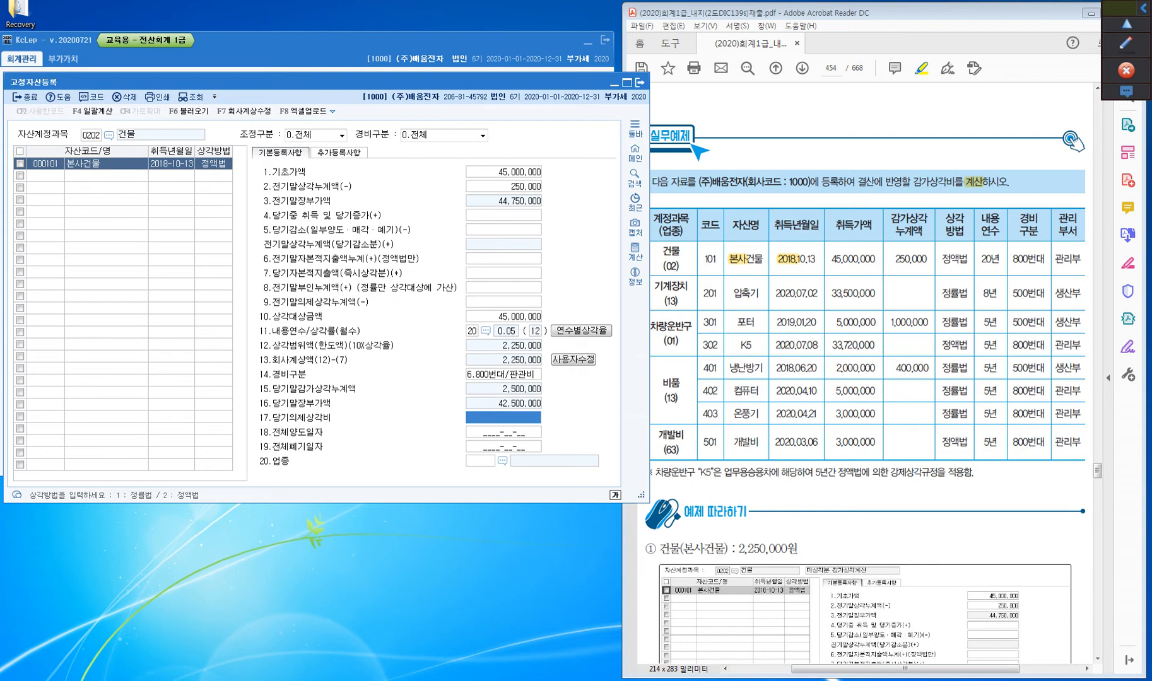
Look up the 정액법 and 정률법 rates in the 연수별상각률 table and close it
click(580, 331)
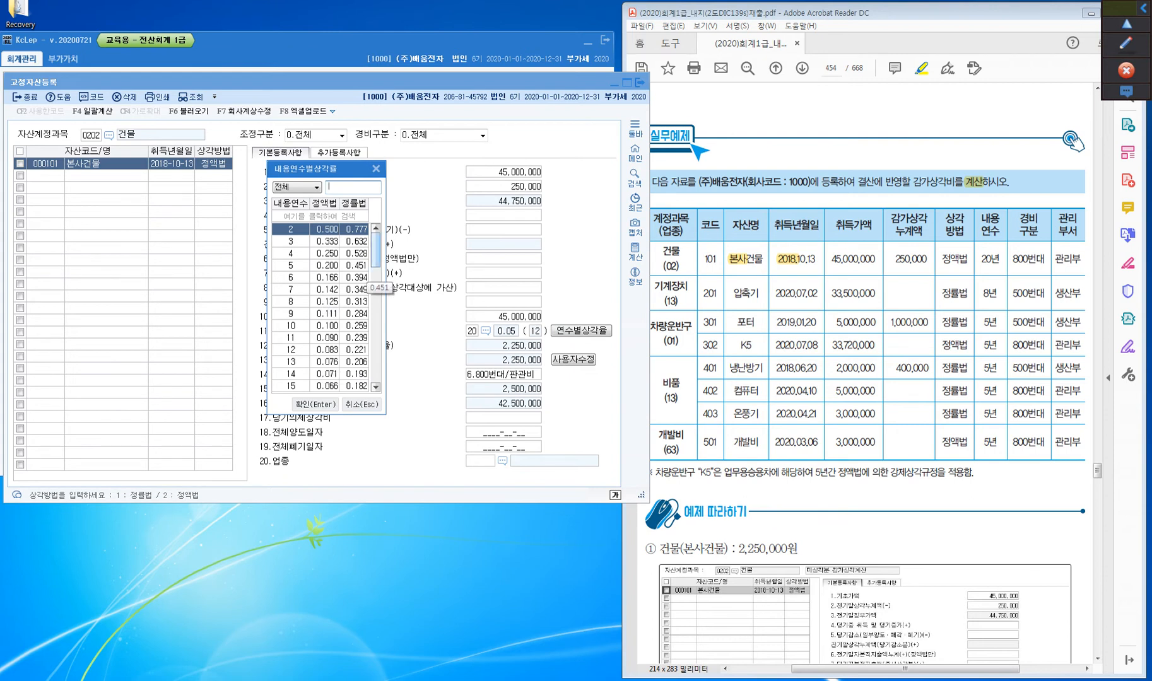
click(376, 169)
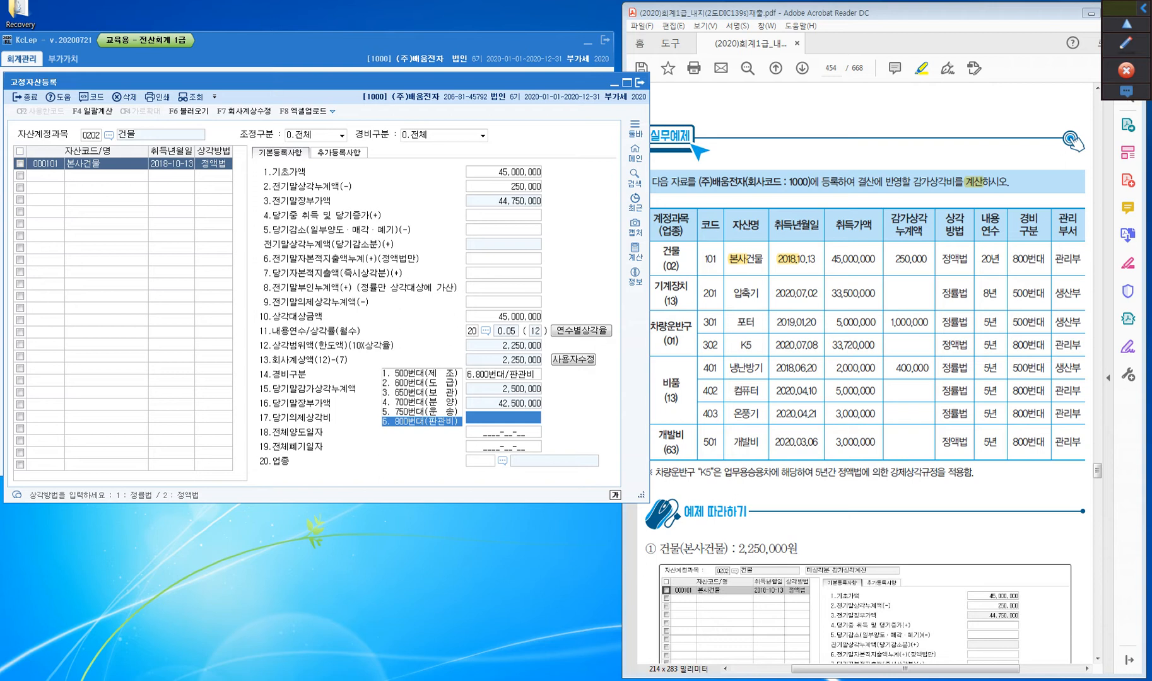
Override 회사계상액 of 본사건물 through 사용자수정 with 2,500,000
click(568, 359)
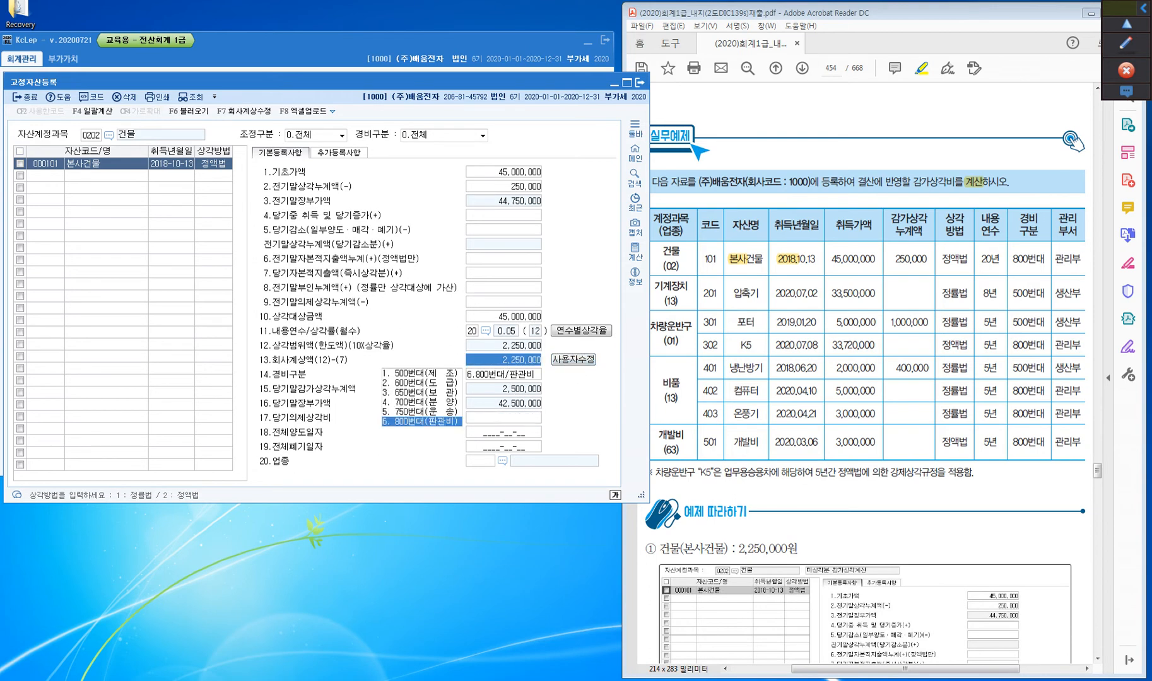
text(2,500,000)
key(Return)
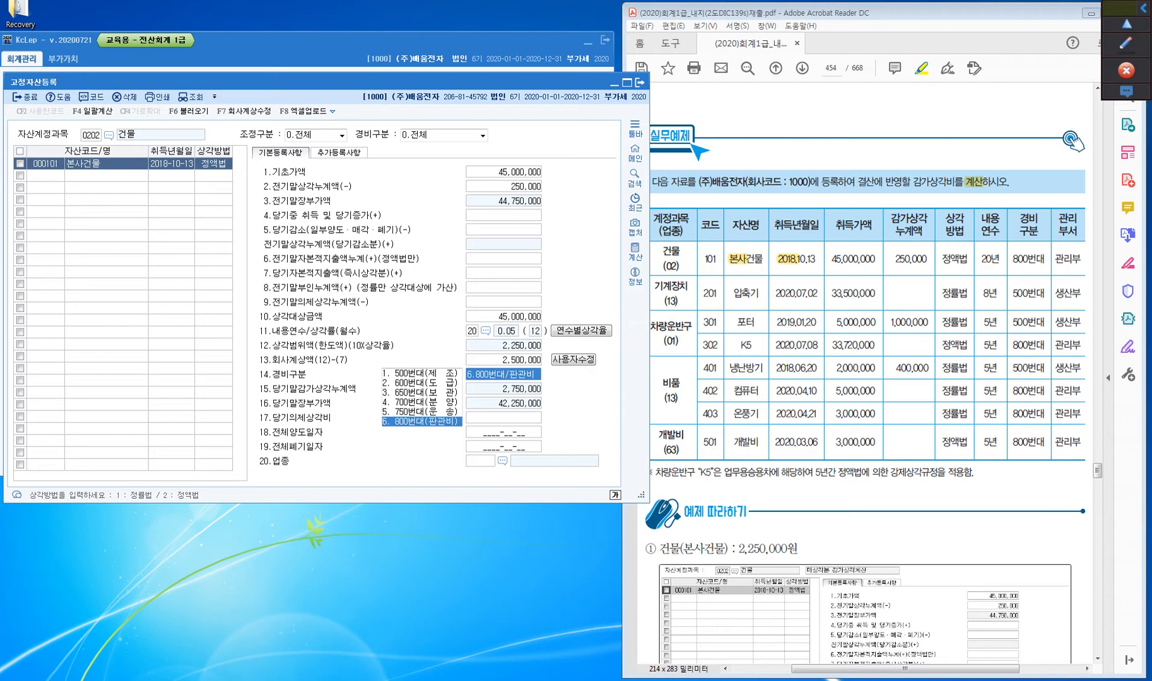
Set 회사계상액 to 2,250,000, and discard the manual amount so it is recalculated from 내용연수
click(504, 361)
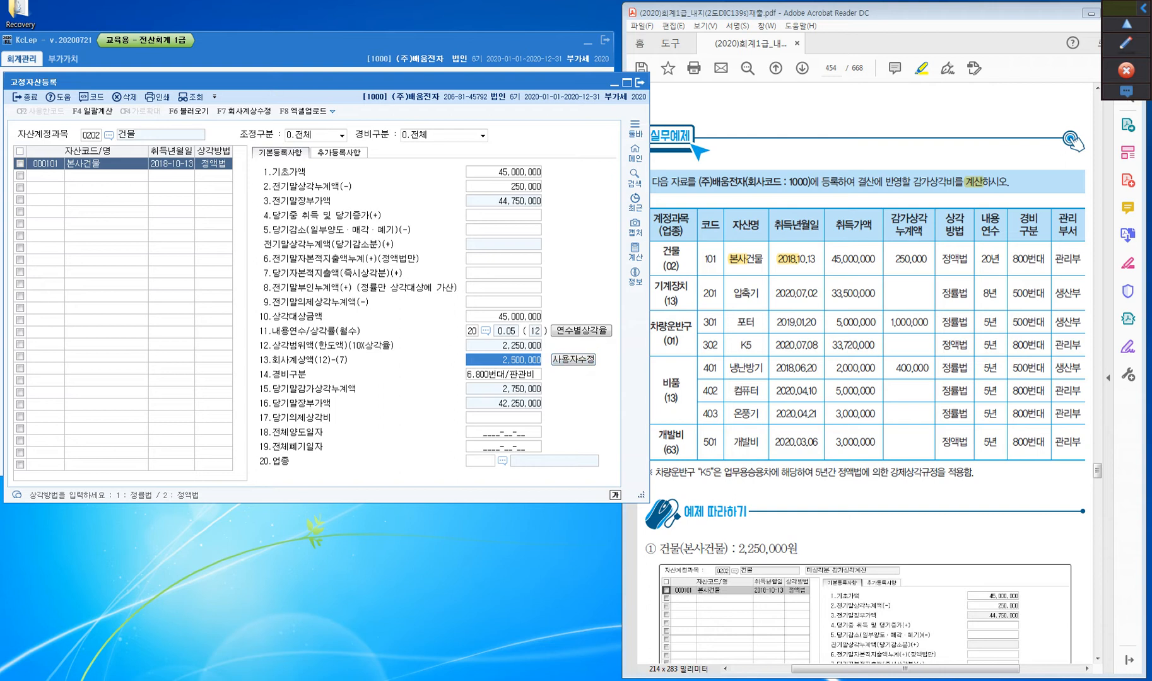
text(2250000)
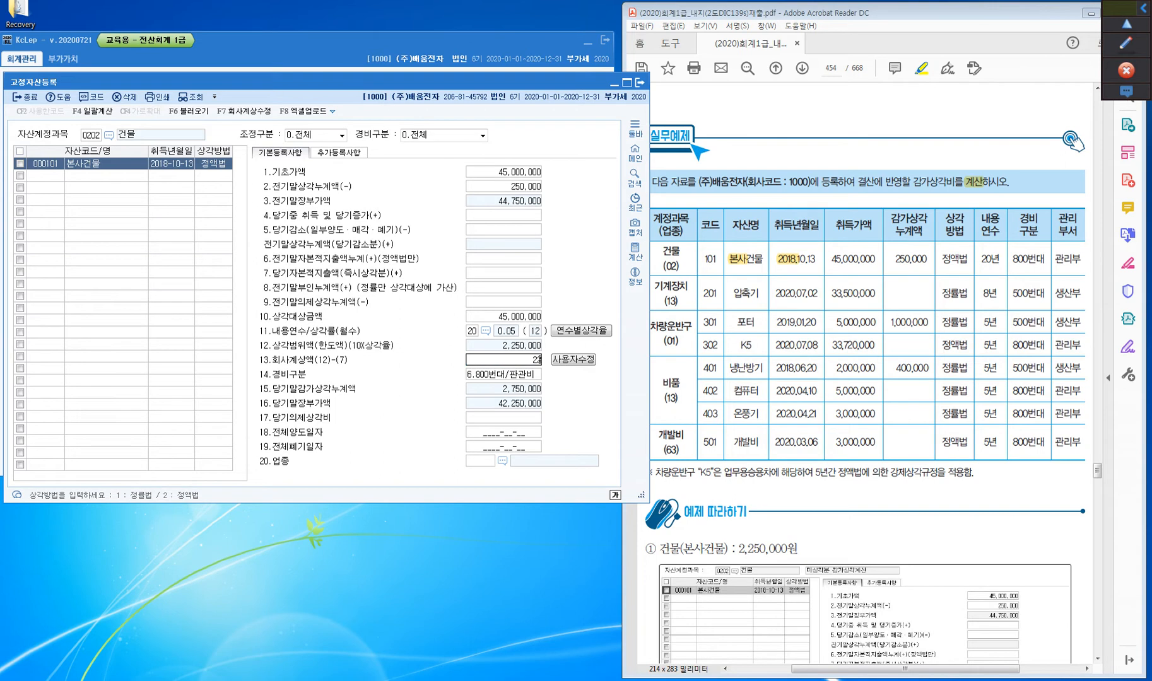
key(Return)
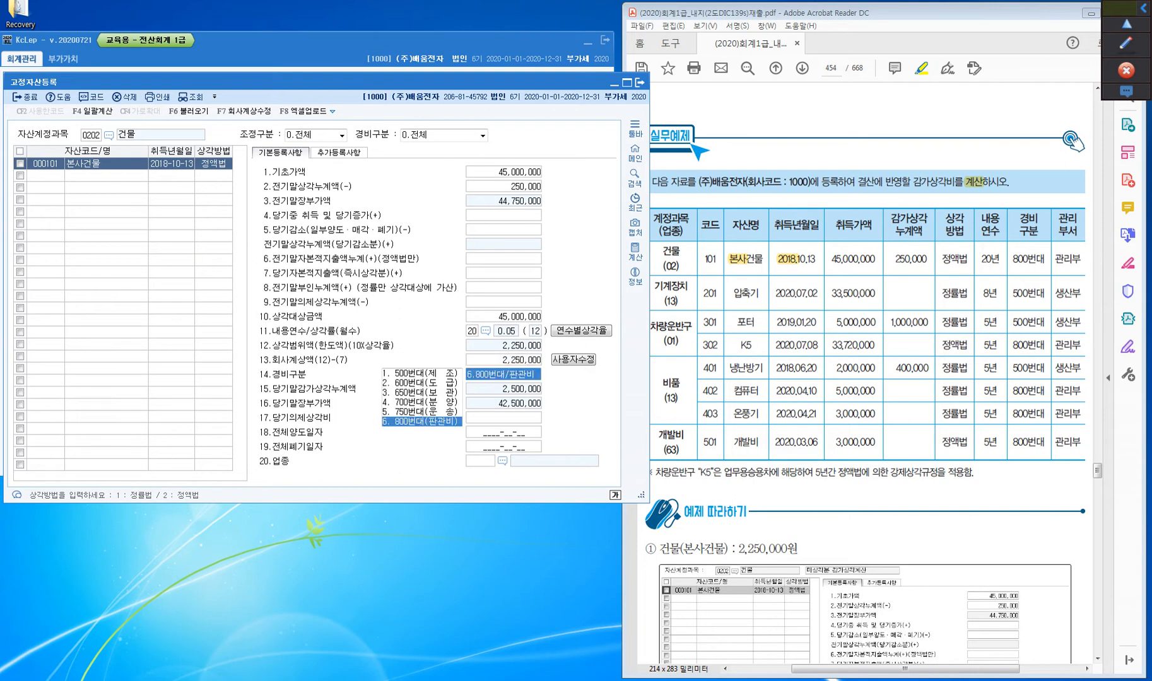
click(504, 360)
click(573, 359)
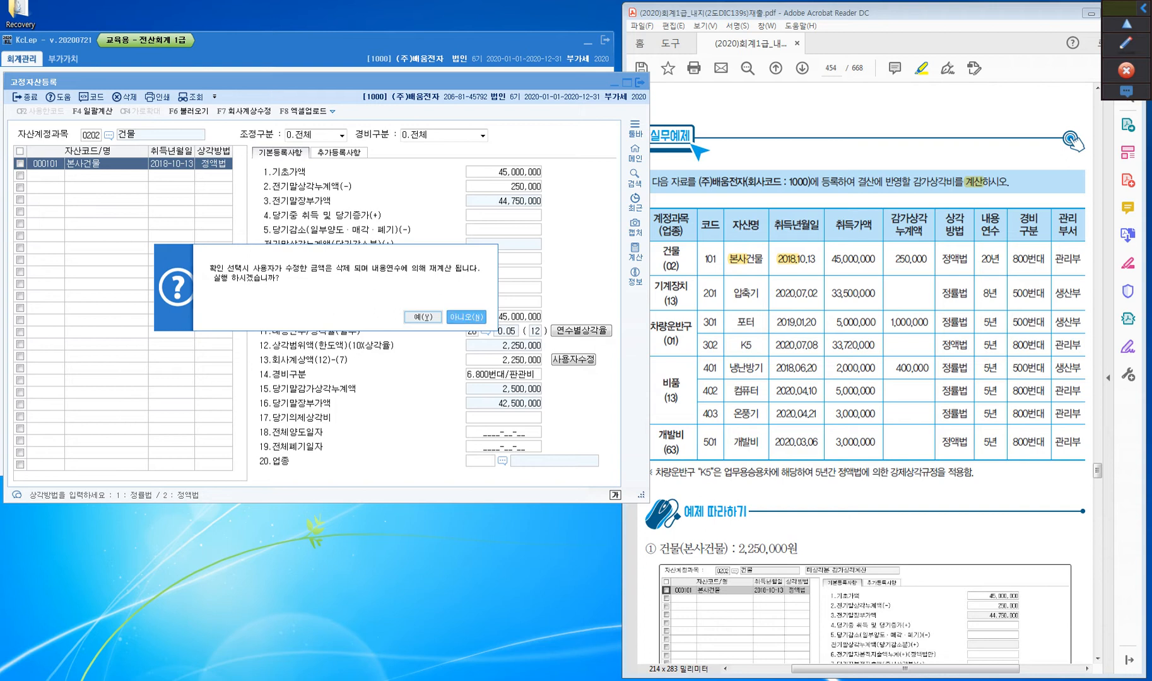
click(422, 317)
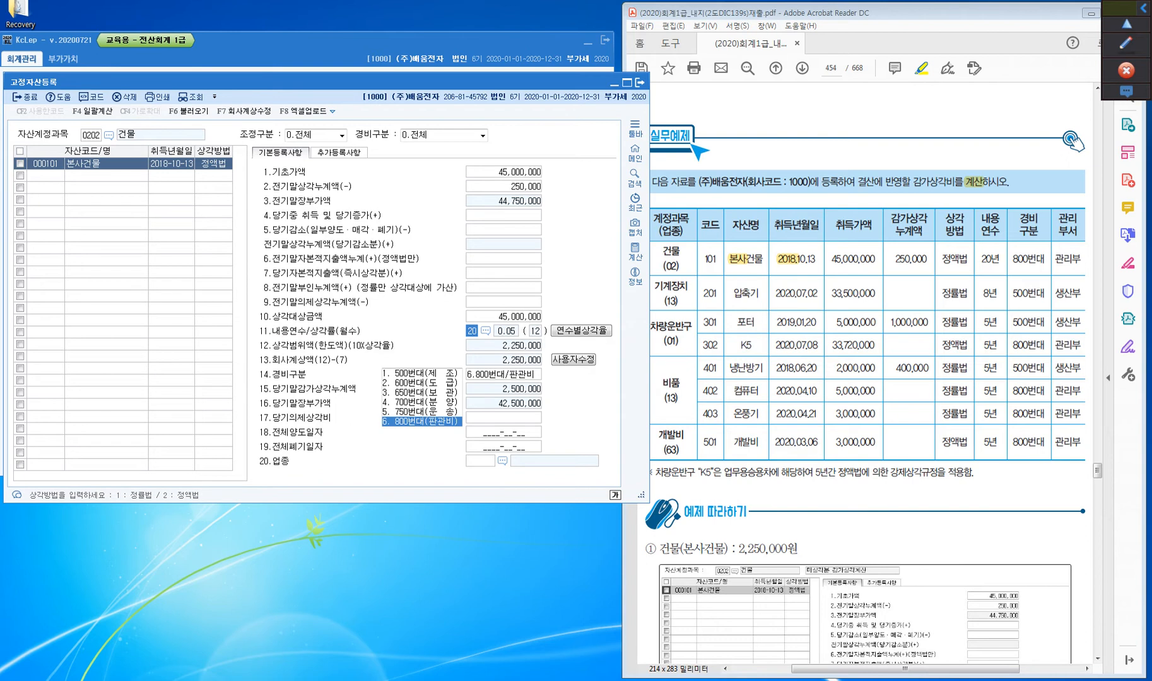
Set 업종 of 본사건물 to 02 연와조,블럭조 from the 업종코드도움 list, leaving the other remaining fields as they are
key(Return)
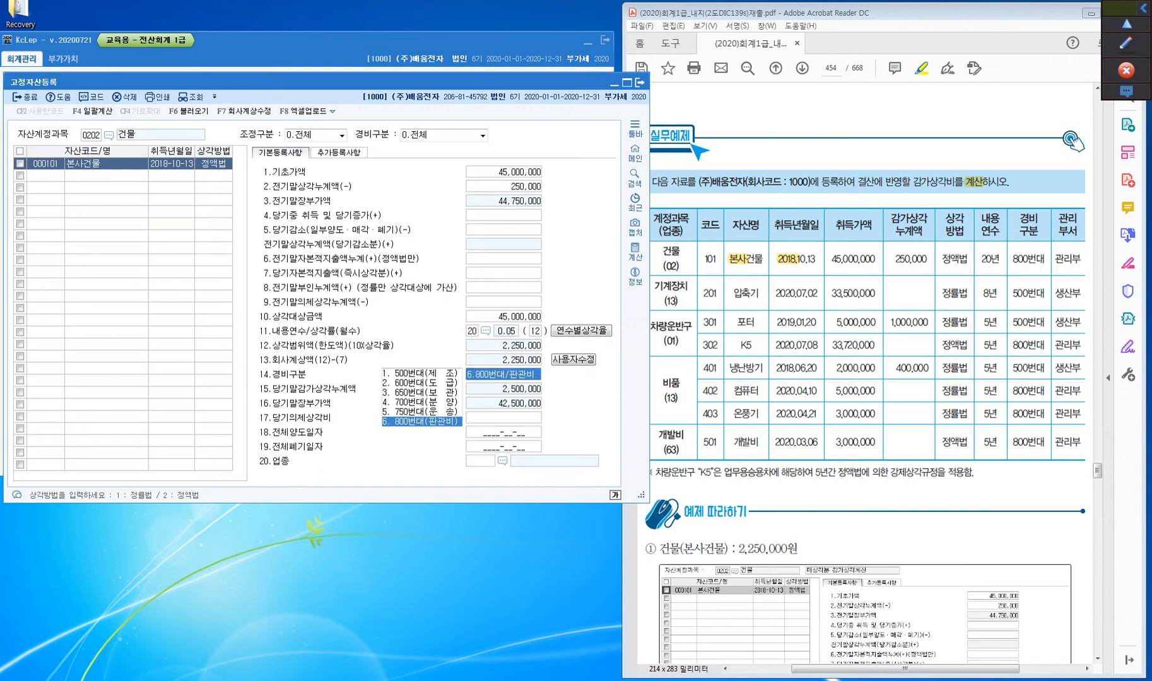
key(Return)
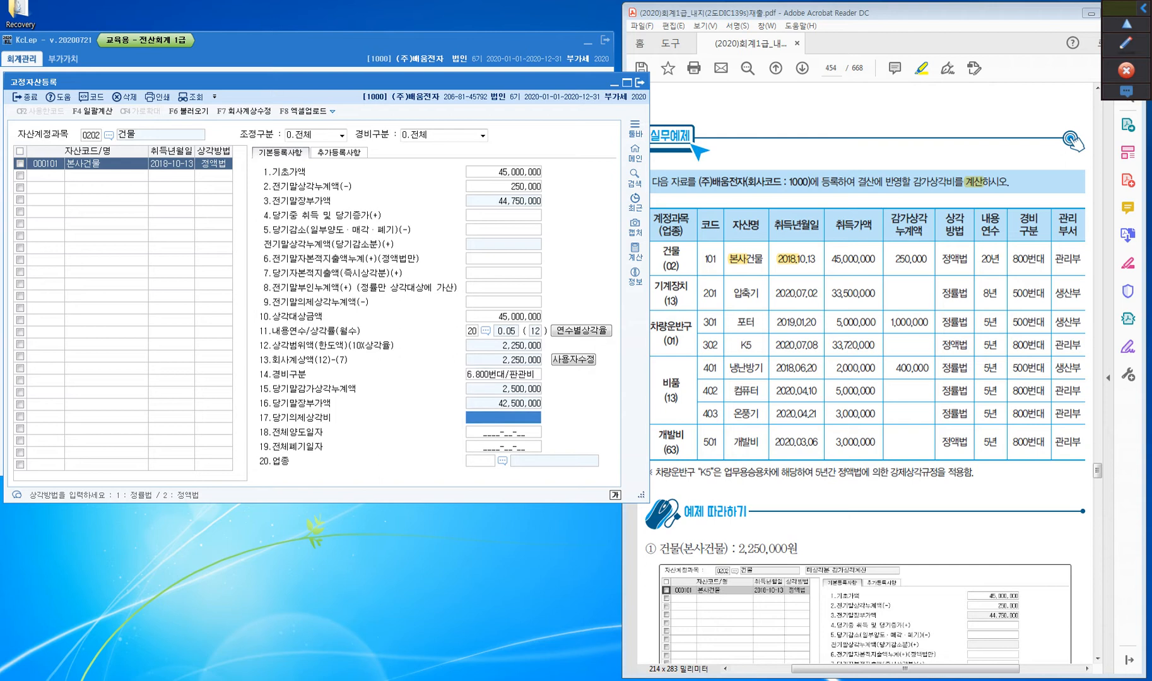
key(Return)
key(Return)
key(Return)
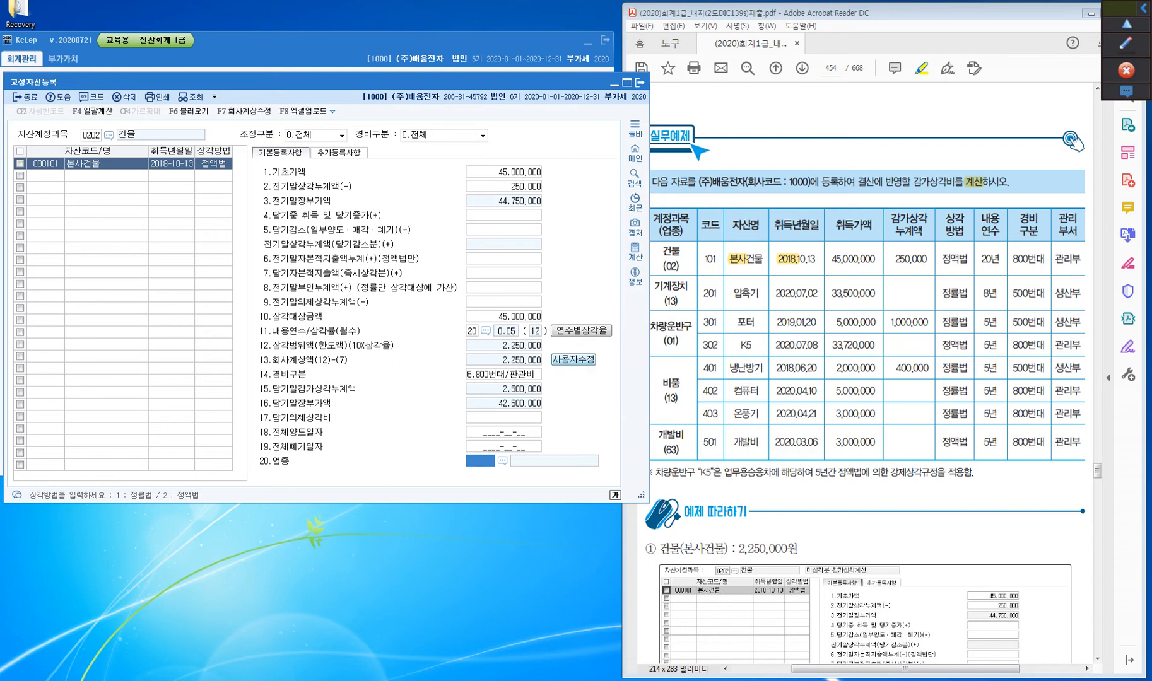
key(F2)
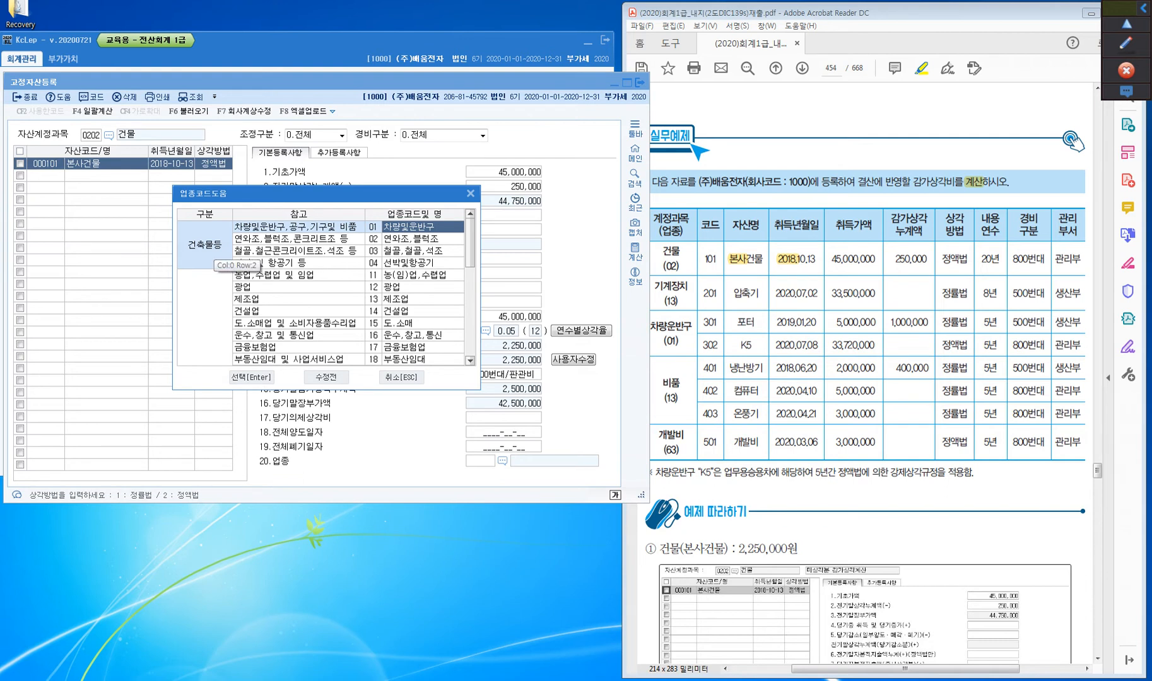
key(Down)
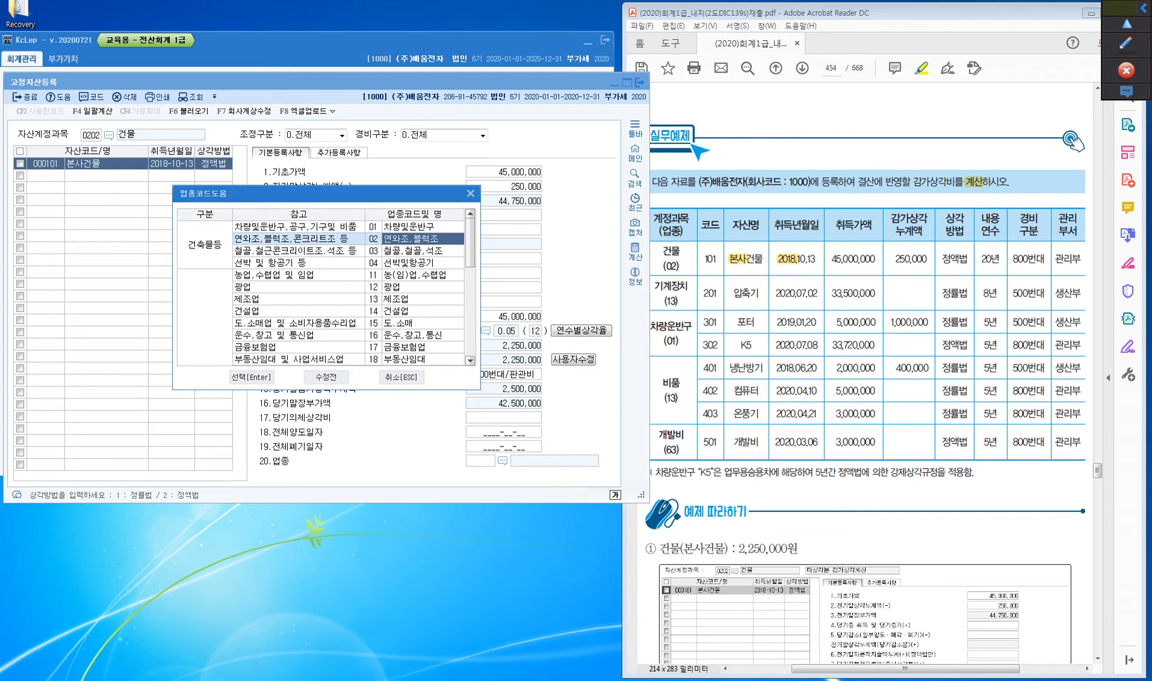
key(Return)
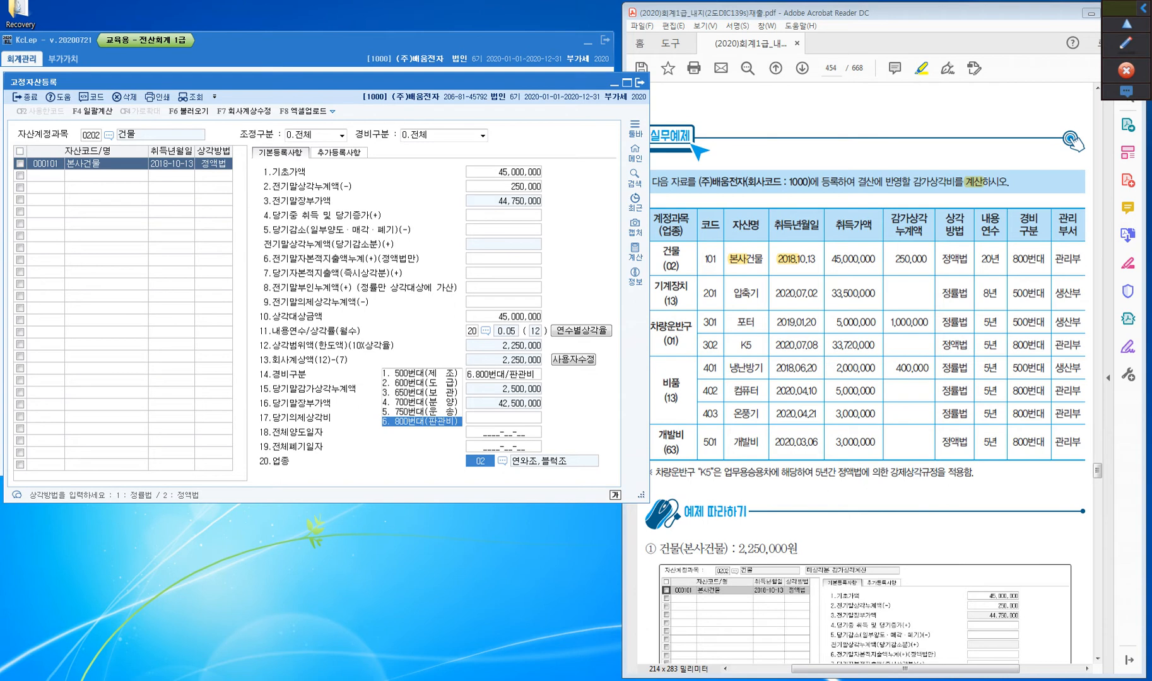
key(Return)
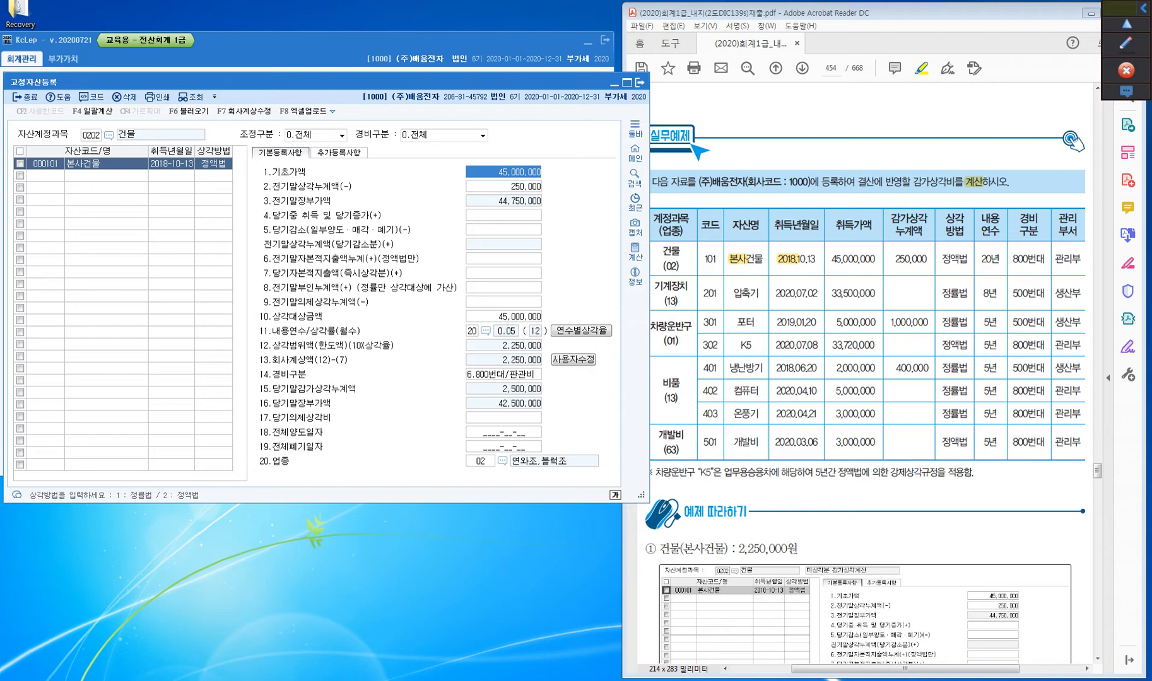
Switch between the empty asset row and 본사건물 to check the building's saved registration
click(45, 175)
click(45, 164)
click(45, 175)
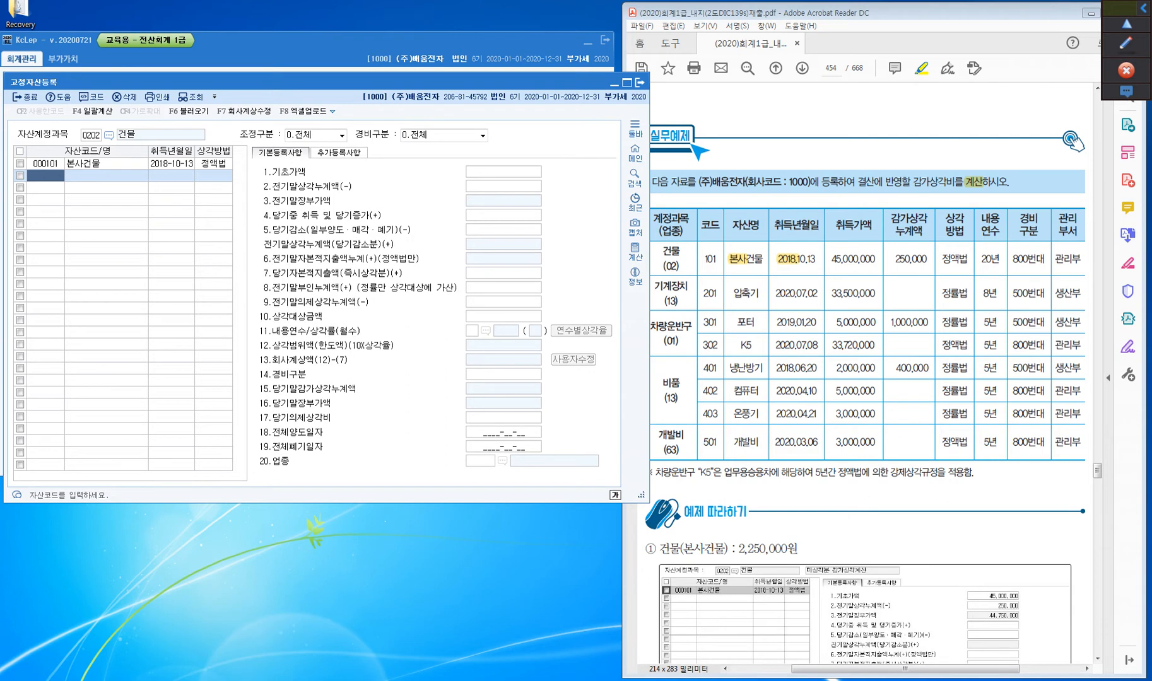
click(45, 164)
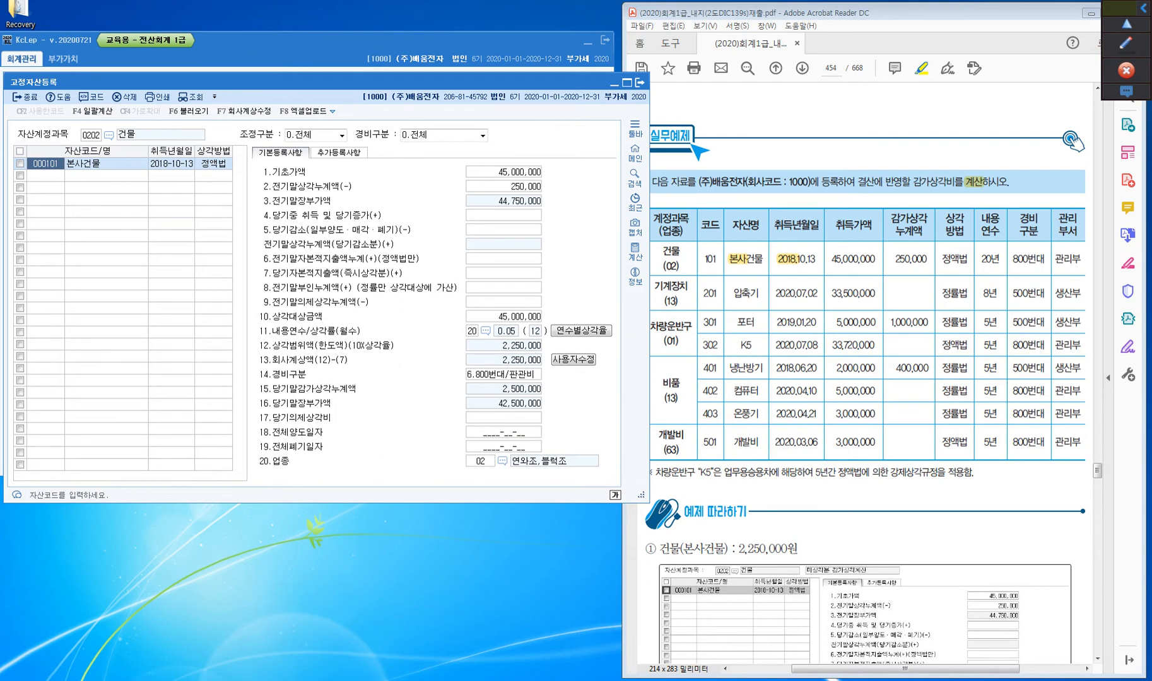
Clear the 자산계정과목 filter to list the assets registered under every account
click(91, 134)
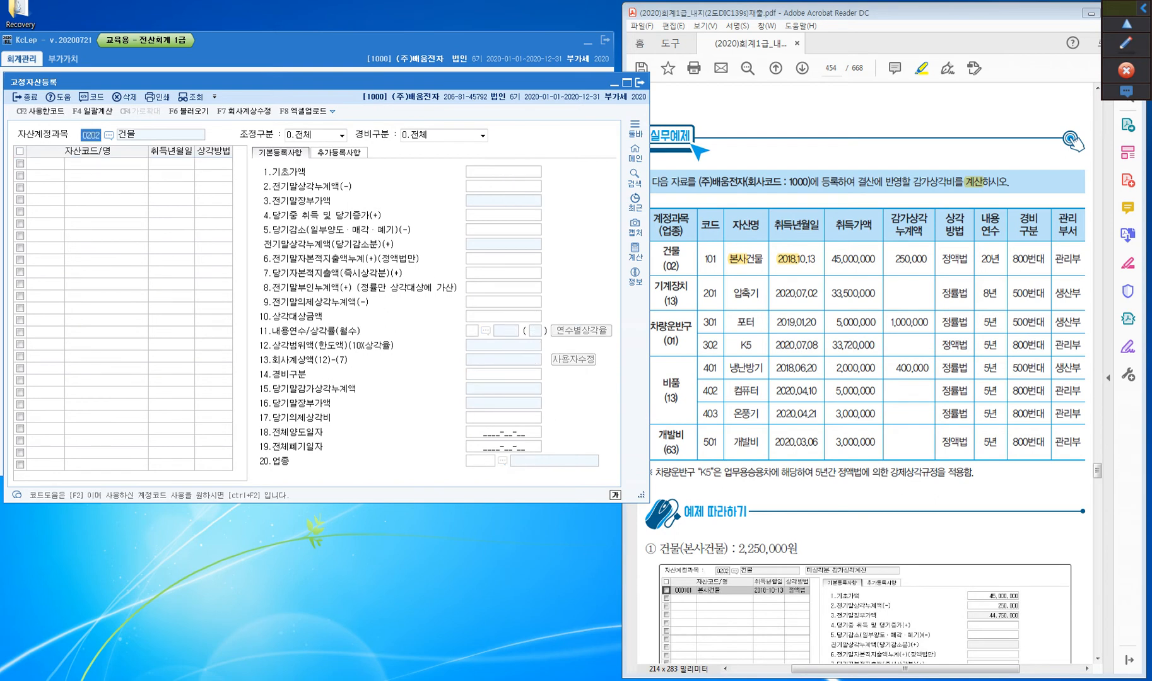
key(BackSpace)
key(Return)
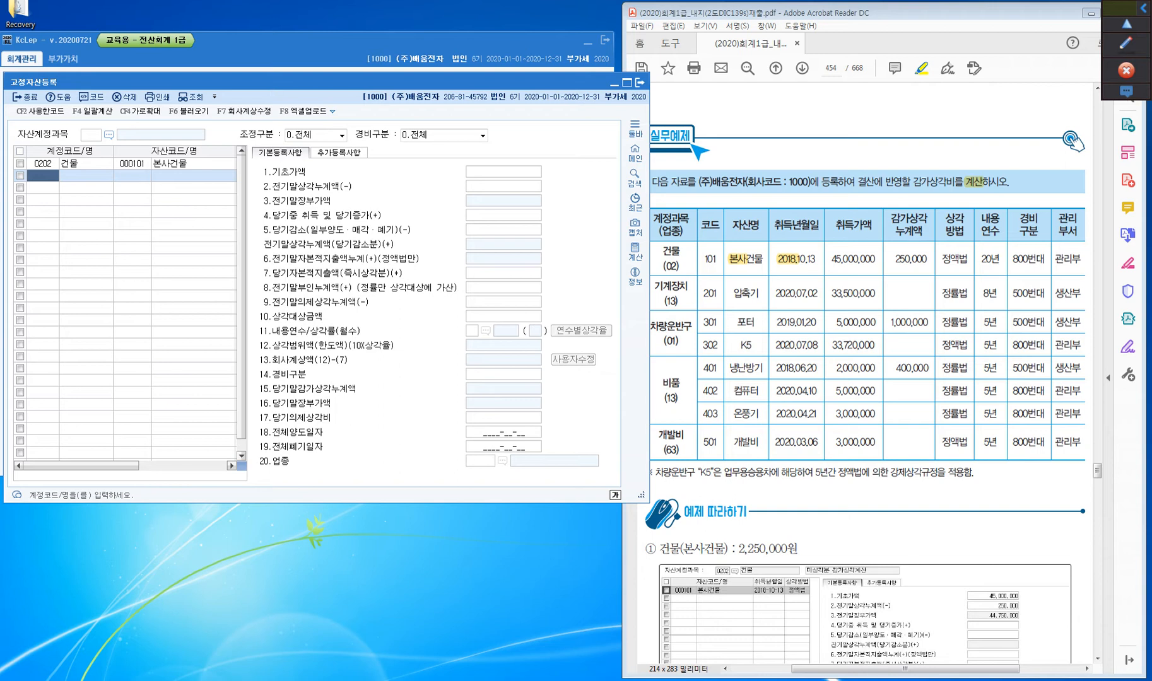
key(ctrl)
Set 자산계정과목 to 0206 기계장치
click(90, 135)
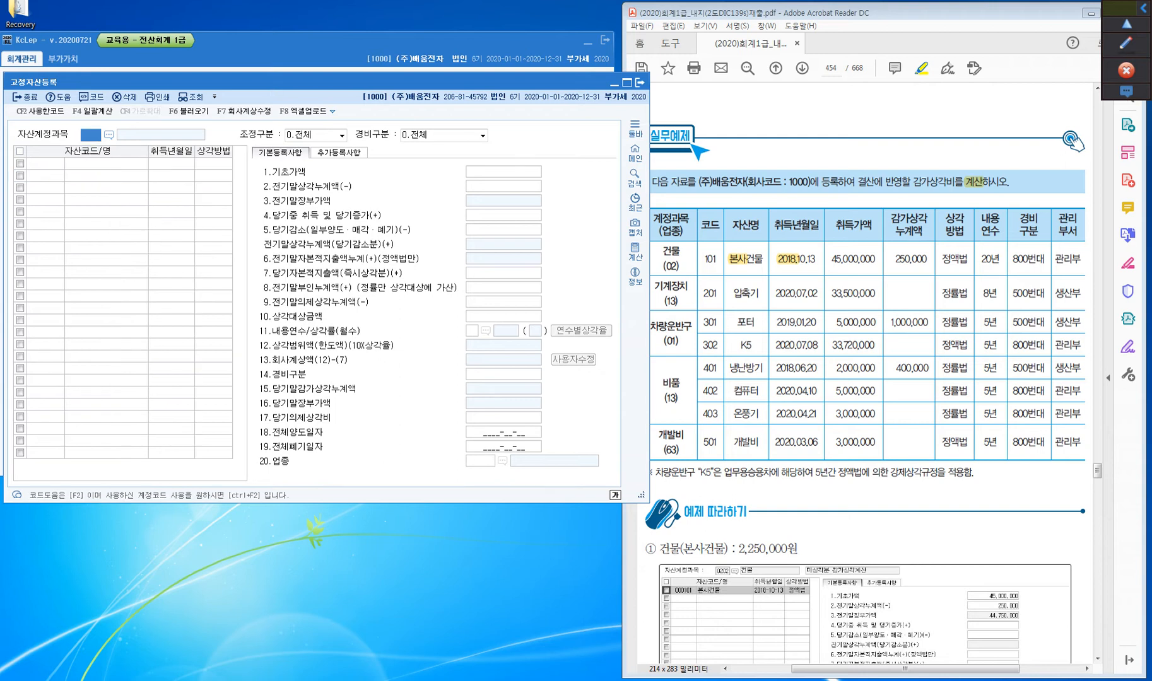
text(0206)
key(Return)
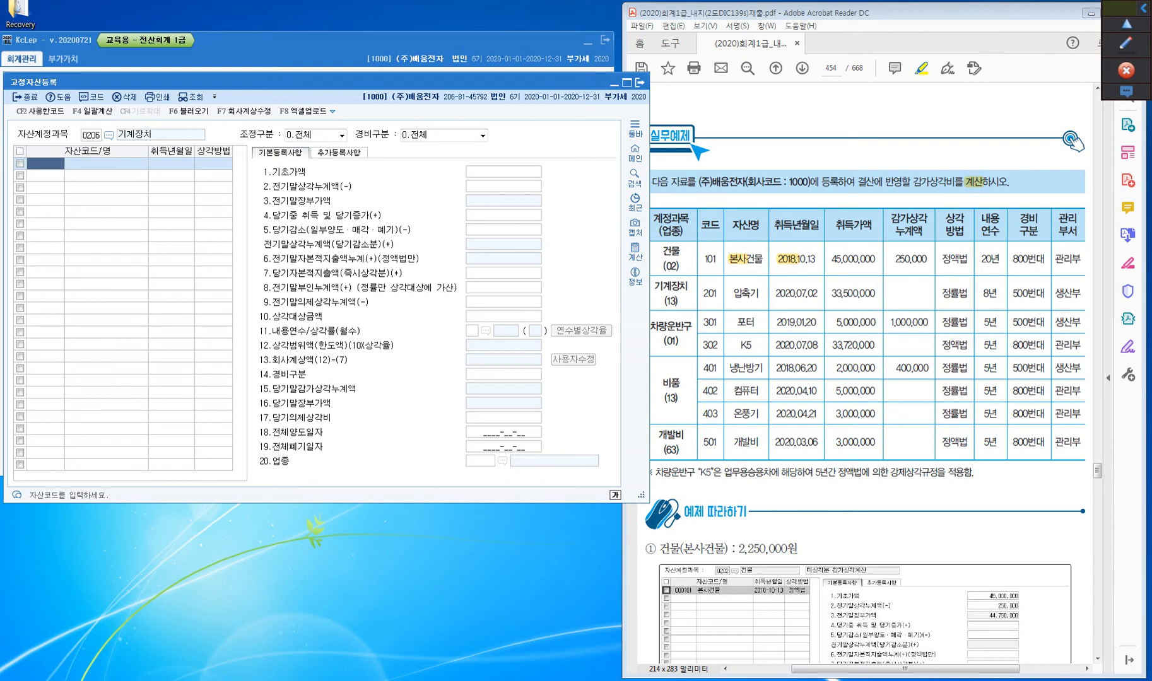
Add asset 201 압축기 under 기계장치 with 취득년월일 2020-07-02, keeping 정률법 as its 상각방법
text(201)
key(Return)
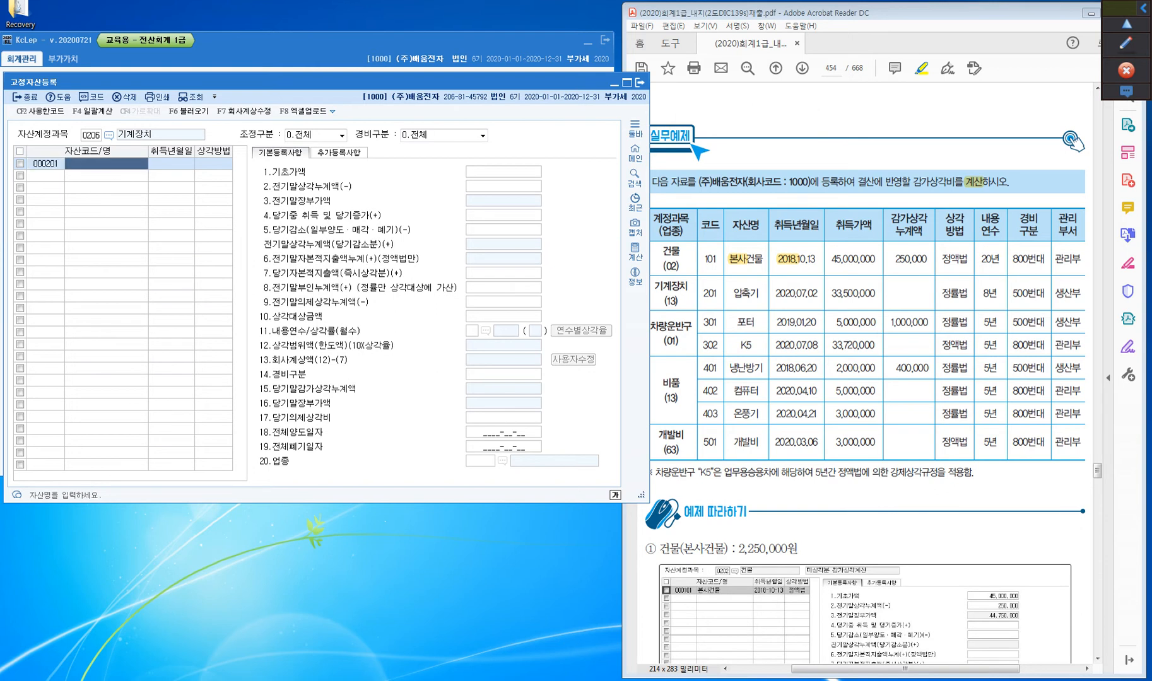
text(압축기)
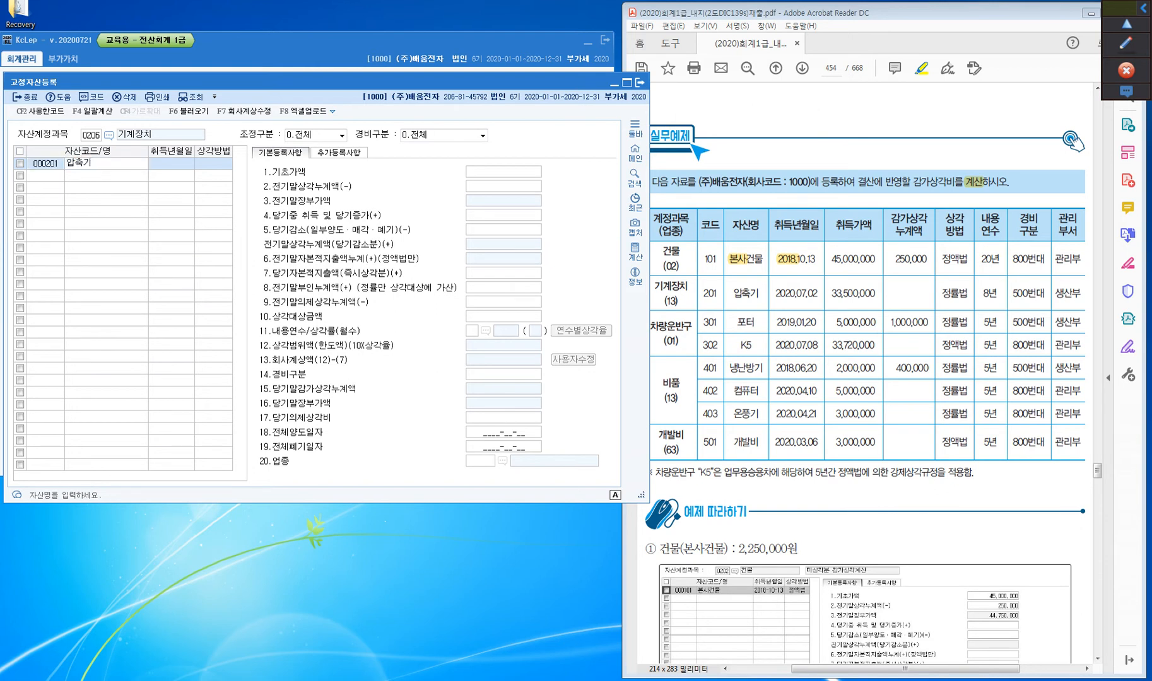
key(Return)
text(2020-07-02)
key(Return)
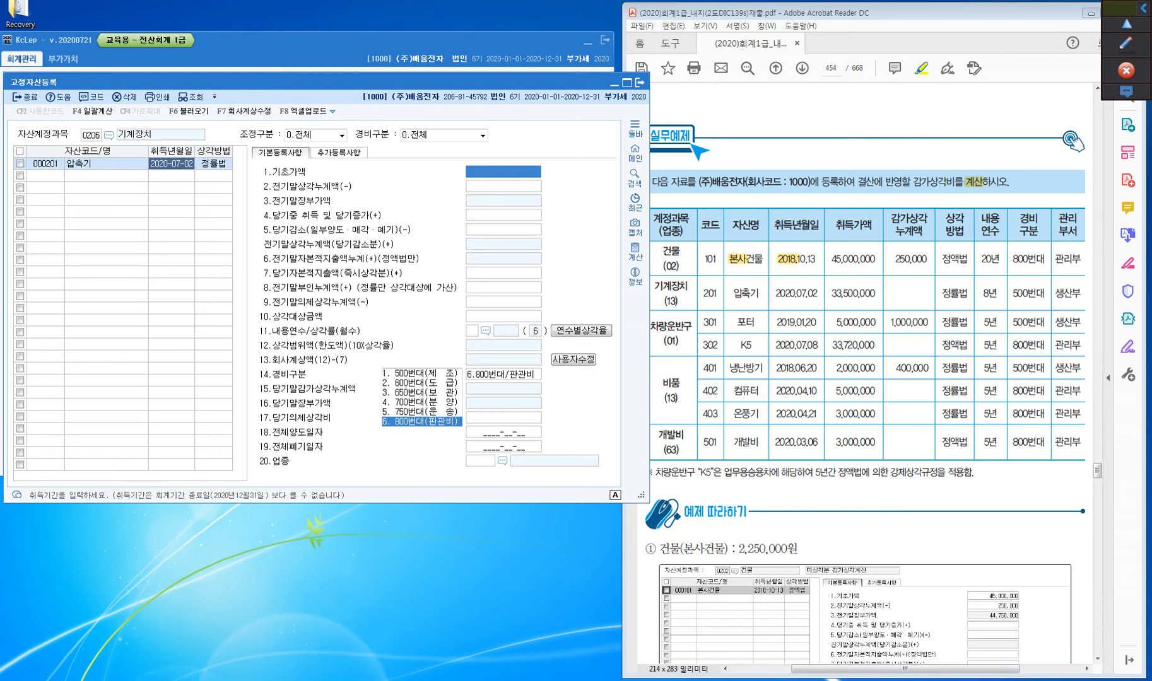
key(Return)
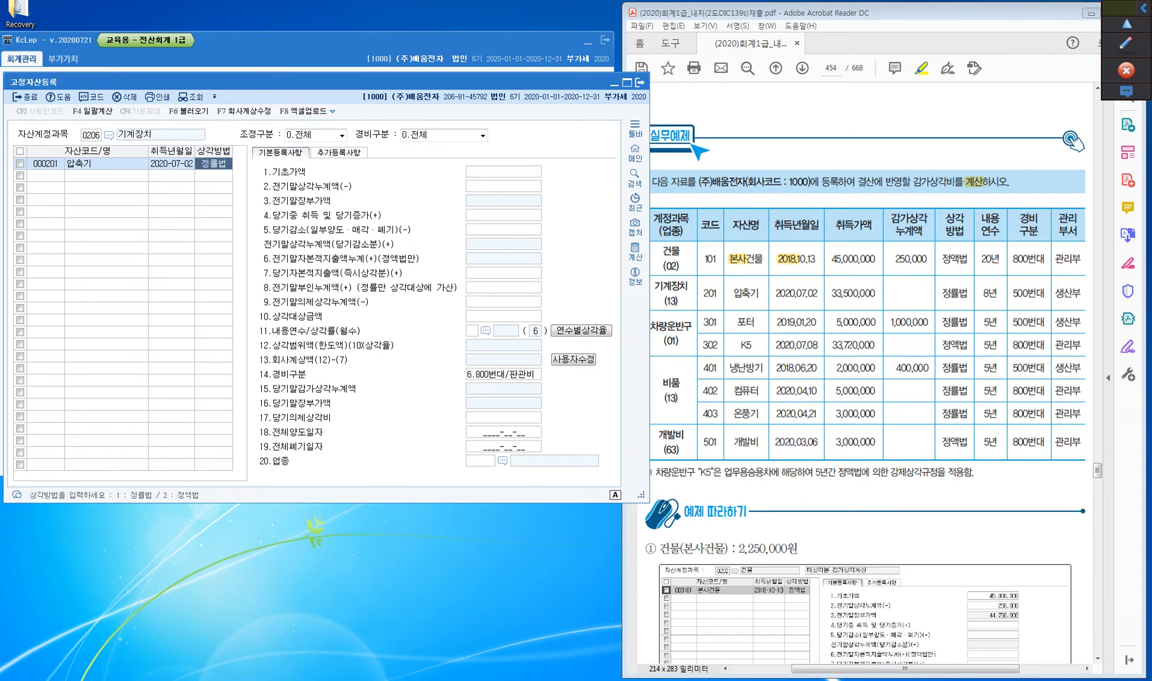
key(Return)
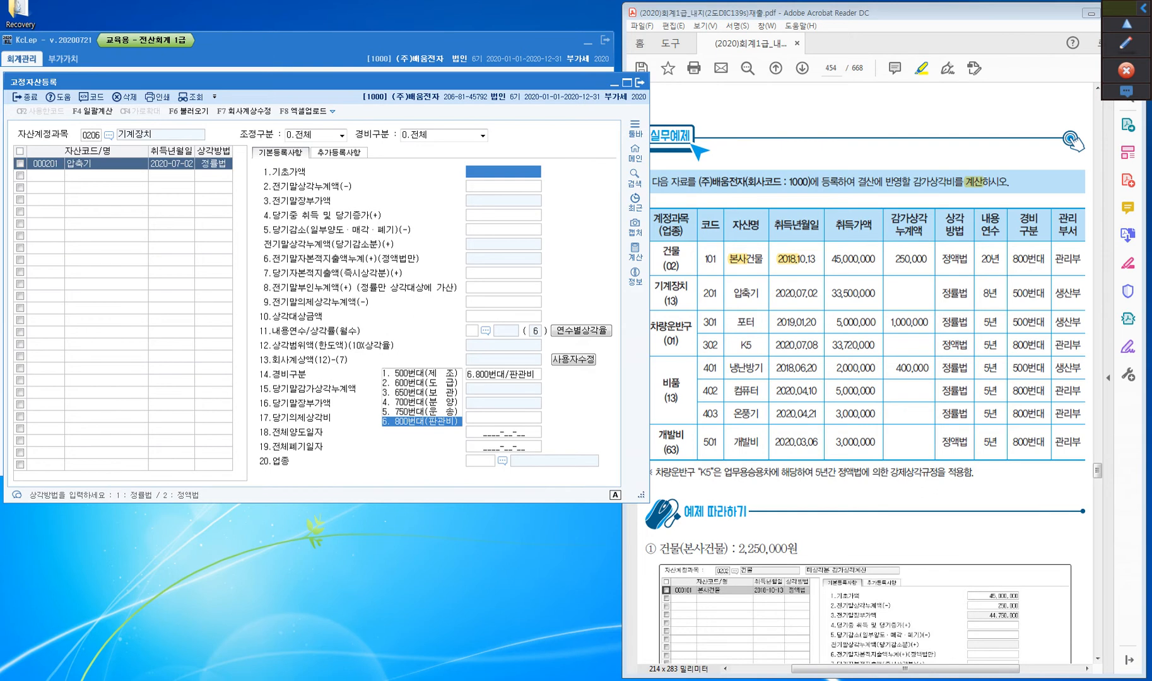
Enter 33,500,000 as 당기중 취득 및 당기증가 for 압축기, leaving 기초가액 and 전기말상각누계액 empty
key(Return)
key(Return)
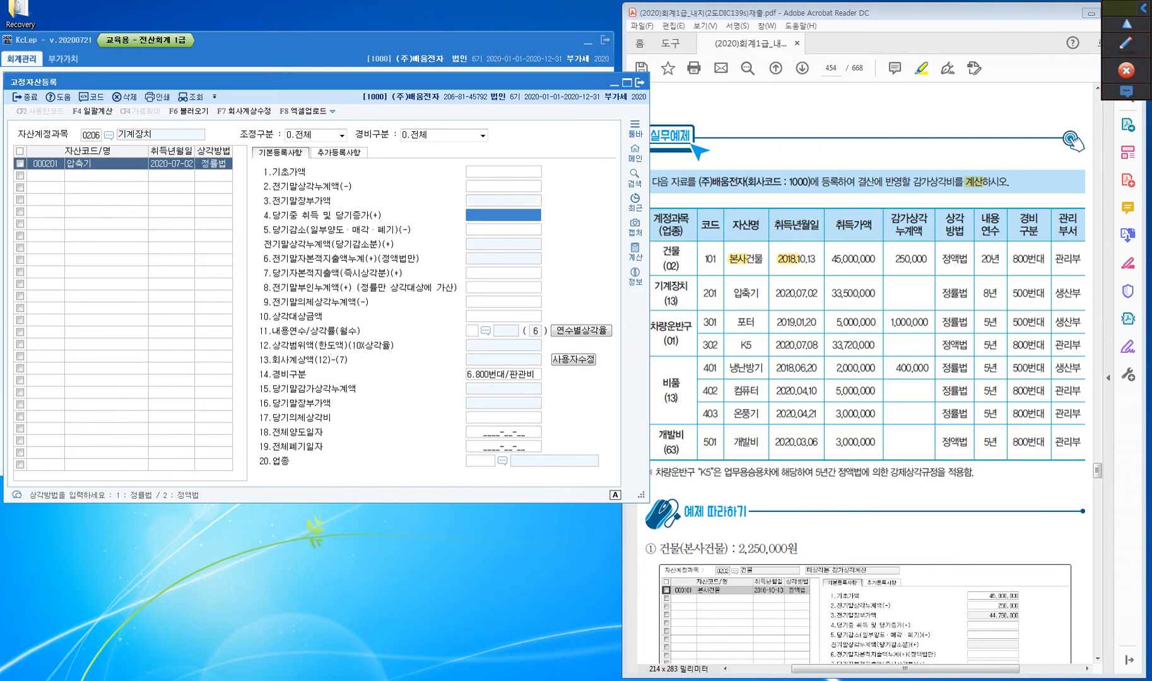
key(ctrl)
key(ctrl)
key(ctrl)
text(33500000)
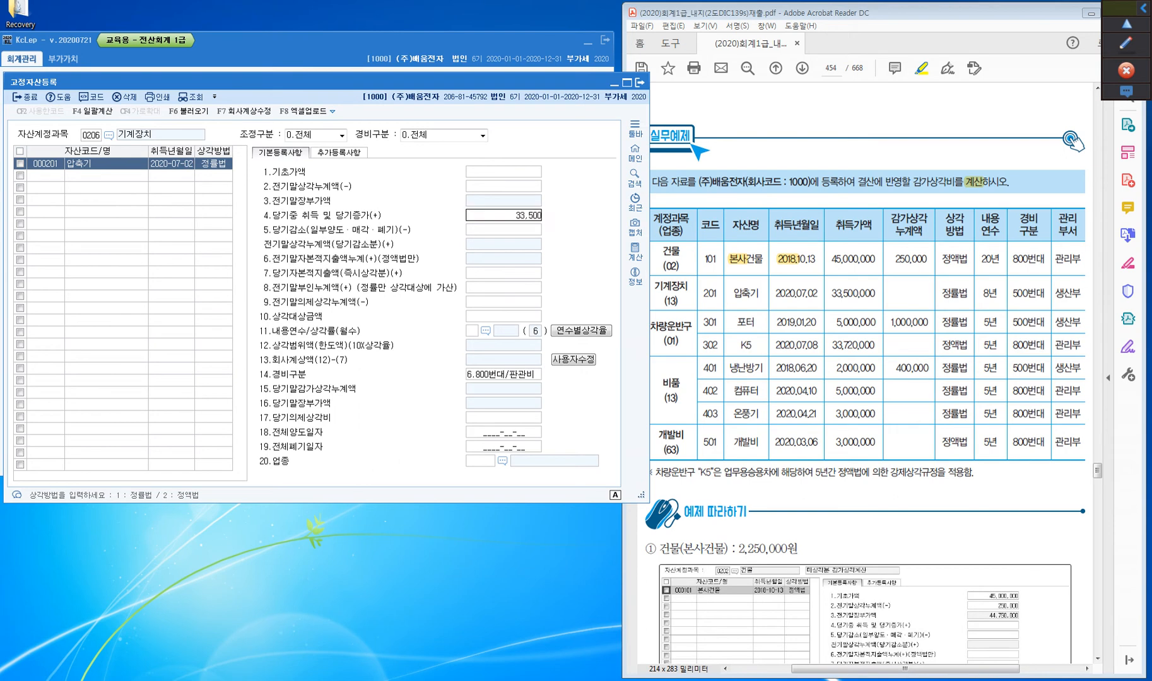
key(Return)
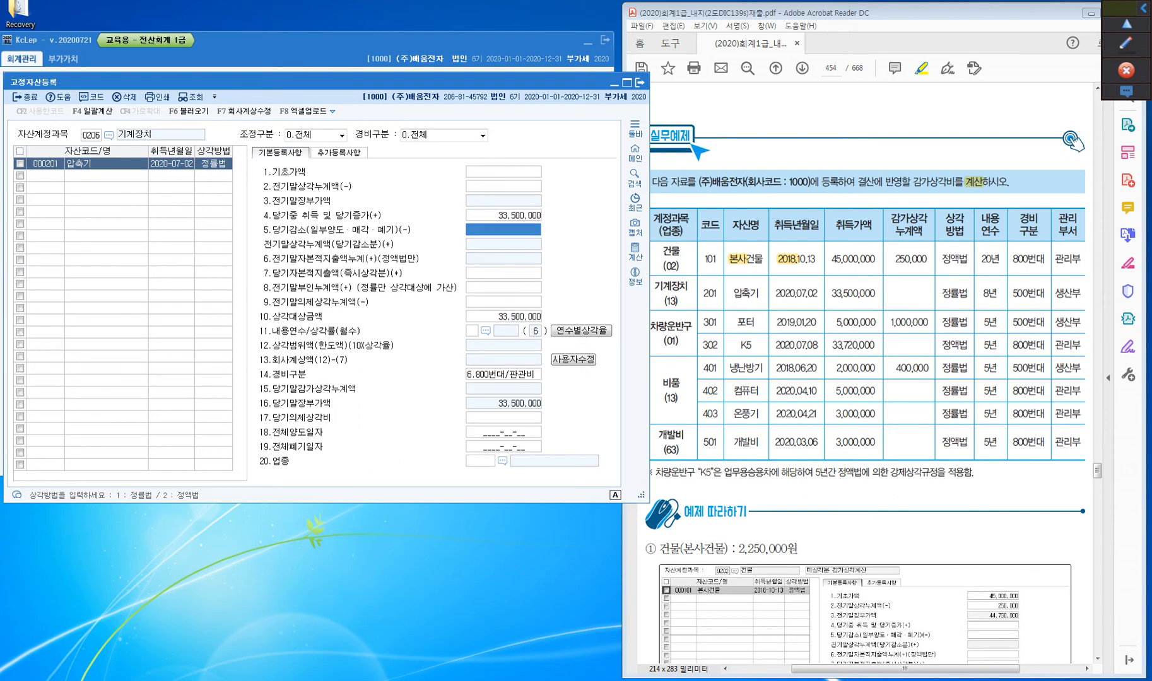
Set 내용연수 of 압축기 to 8 and its 경비구분 to 1.500번대/제조
key(Return)
key(Return)
key(Return)
key(Return)
key(Return)
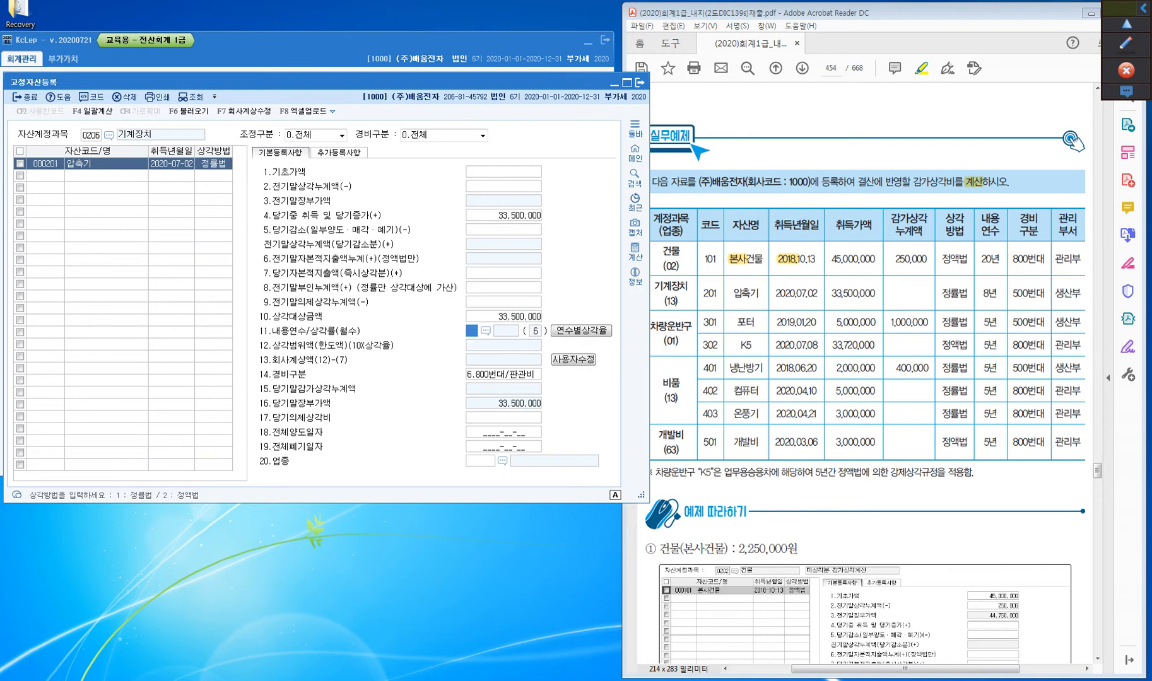
text(8)
key(Return)
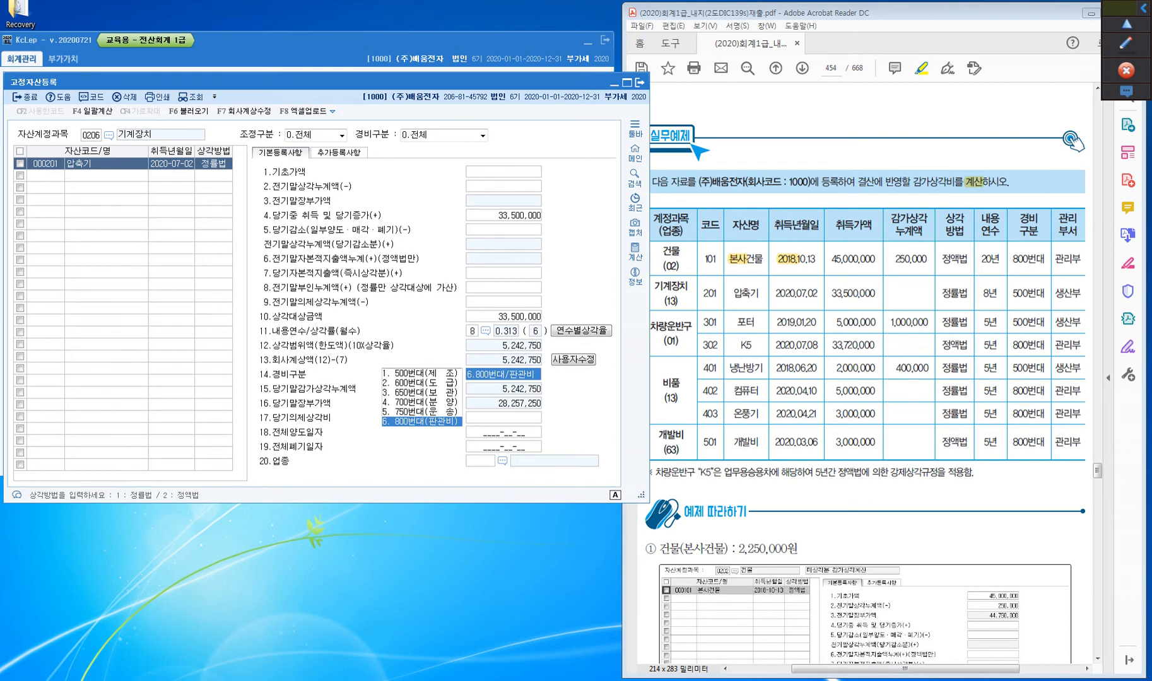
key(1)
key(Return)
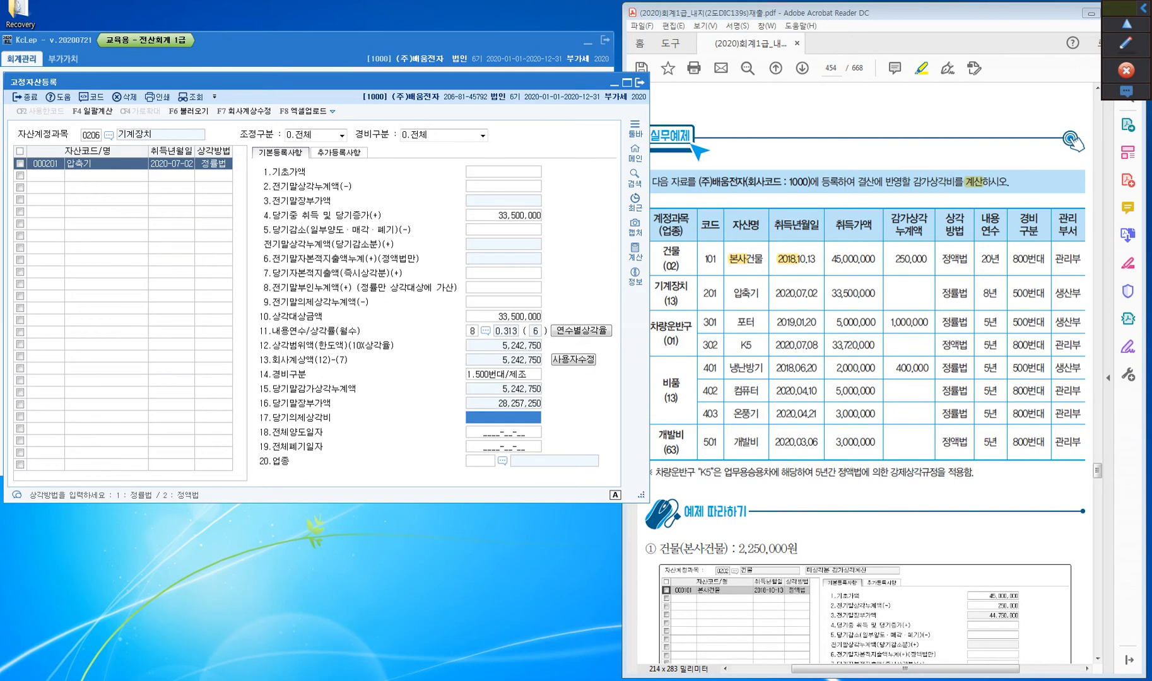
Set 업종 of 압축기 to 13 제조업, and reselect the asset to check its saved registration
key(Return)
key(Return)
key(Return)
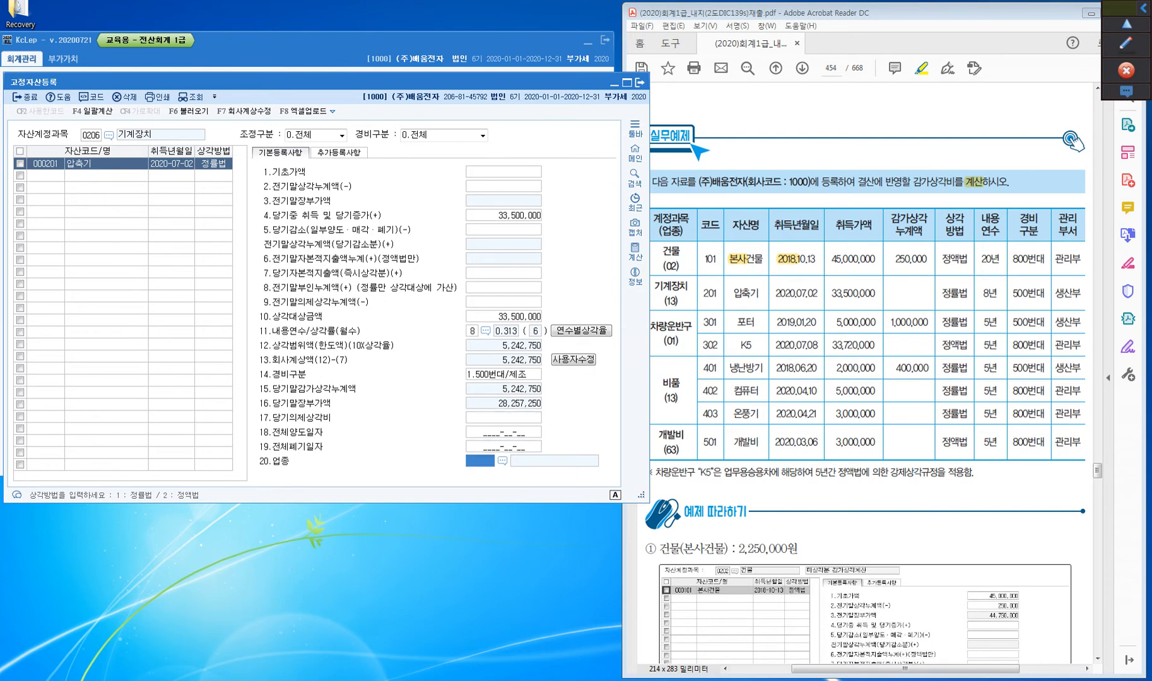
text(13)
key(Return)
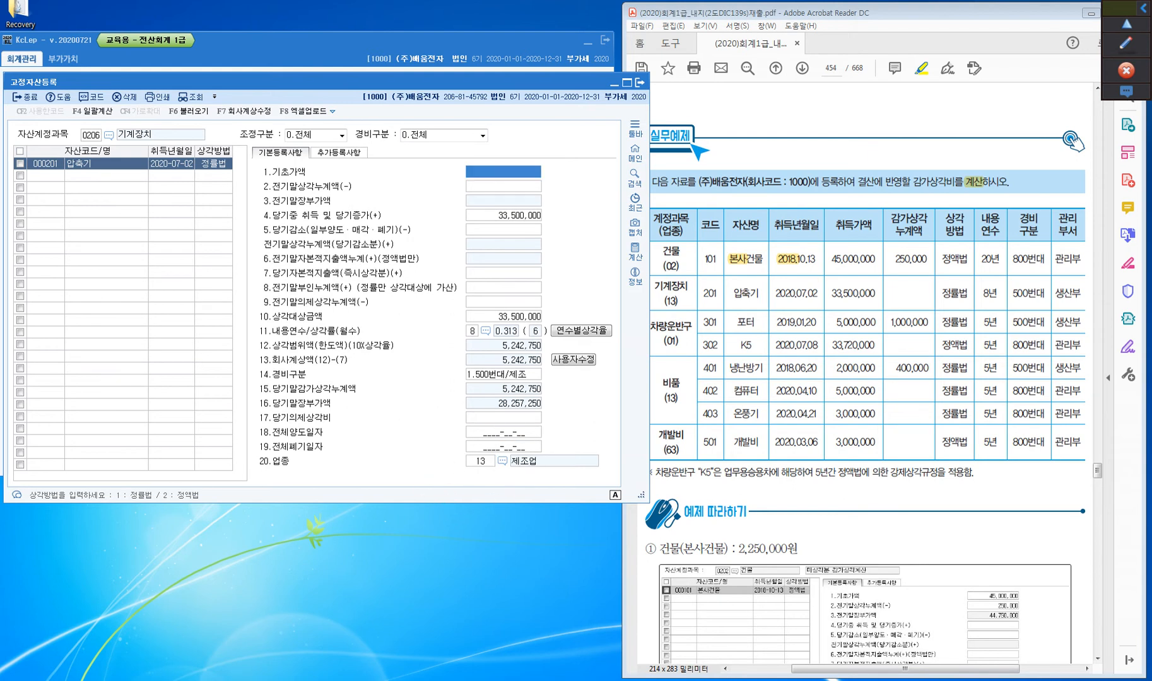
click(45, 175)
click(46, 164)
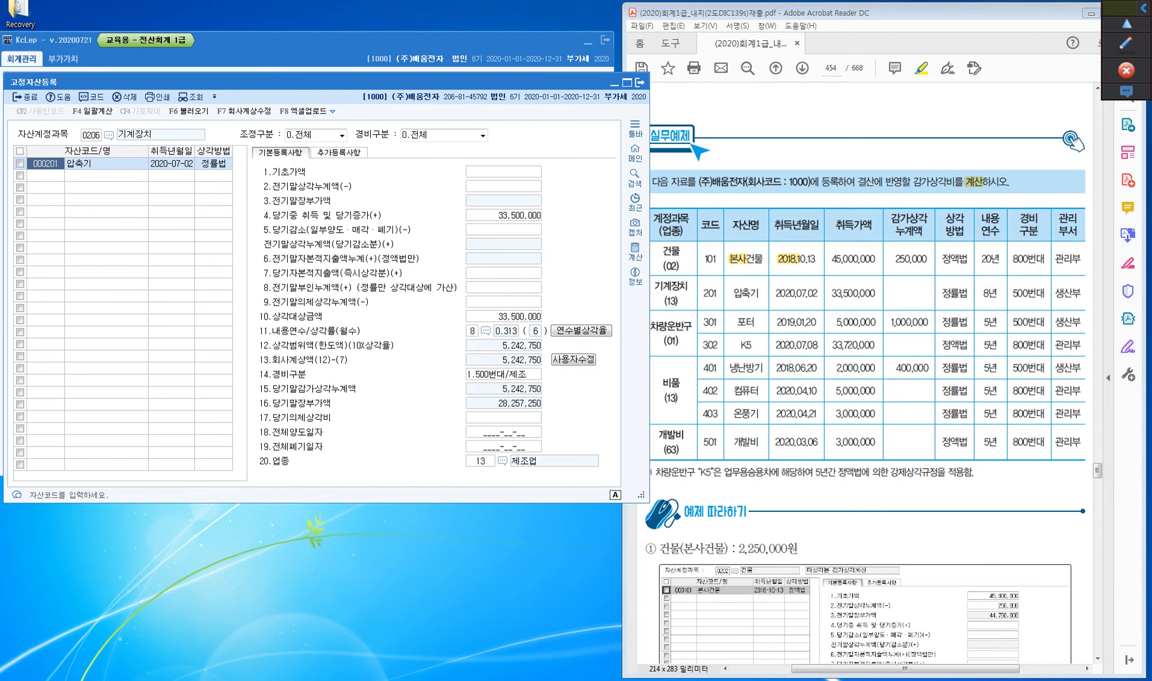
Change 자산계정과목 to 0208 차량운반구 from the 계정코드도움 list
key(Escape)
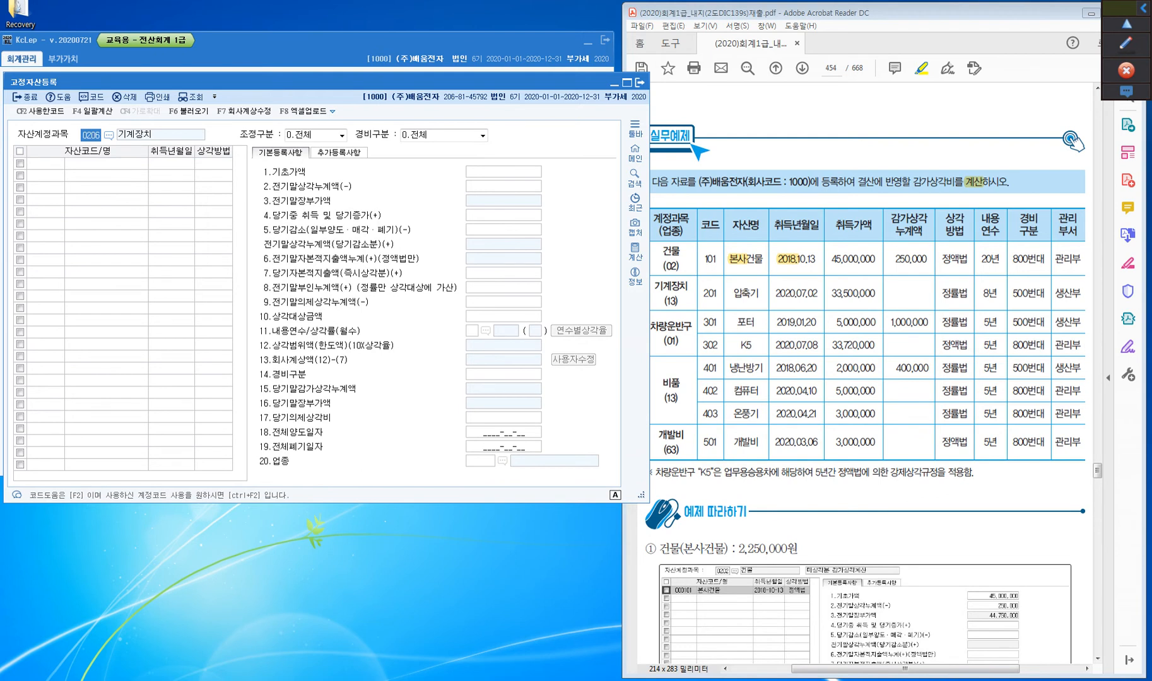
key(F2)
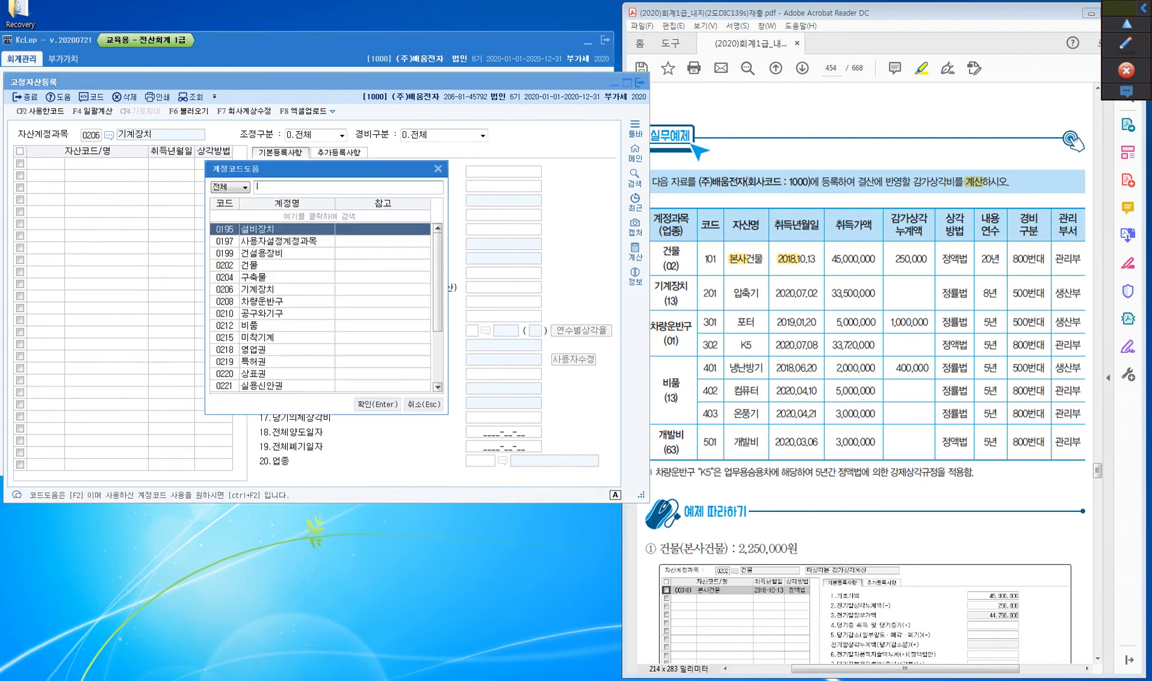
key(Down)
key(Down)
key(Down)
key(Down)
key(Down)
key(Down)
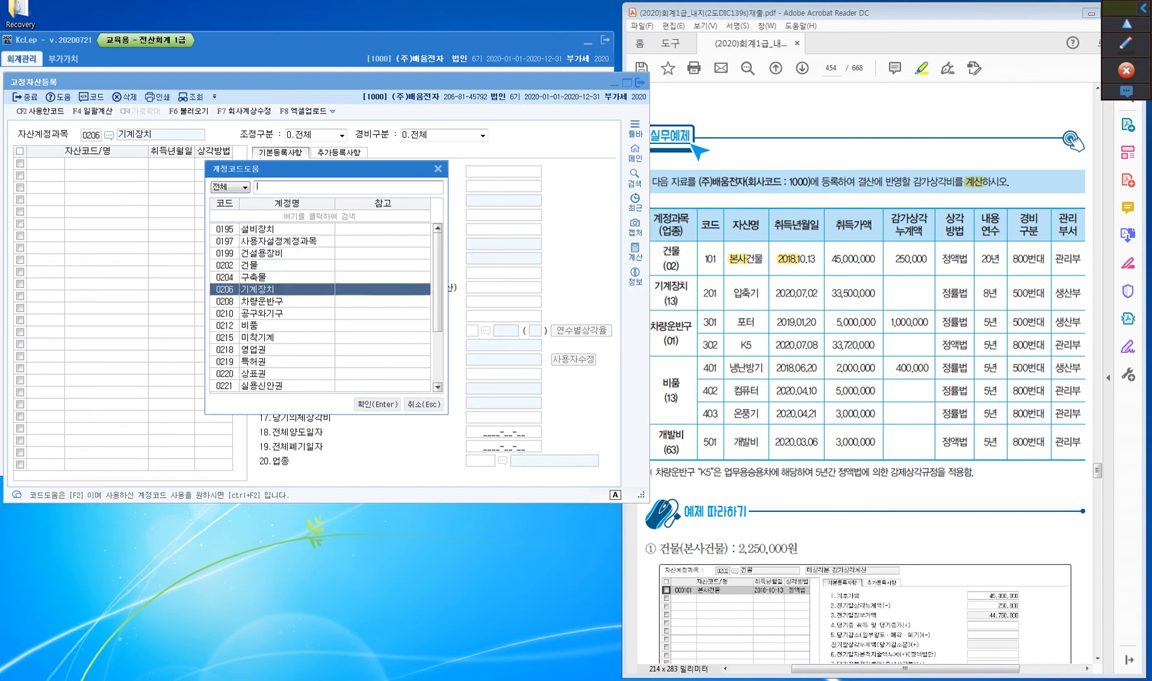
key(Return)
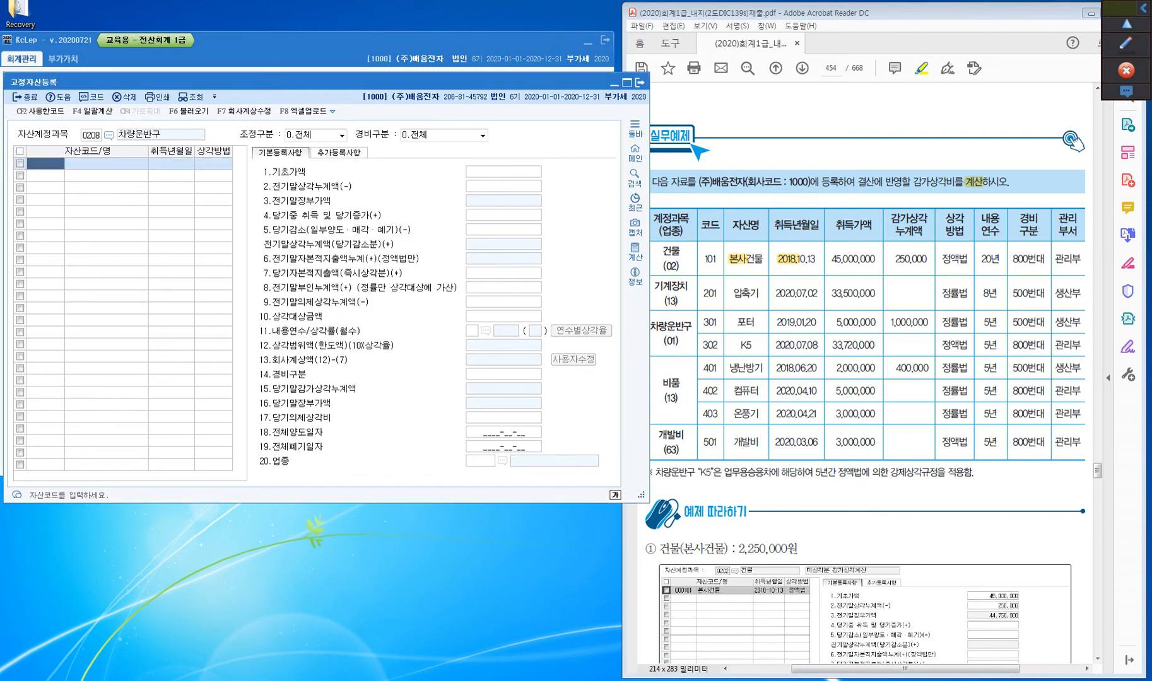
Add asset 301 named 포터(01나1234) under 차량운반구 with 취득년월일 2019-01-20
text(301)
key(Return)
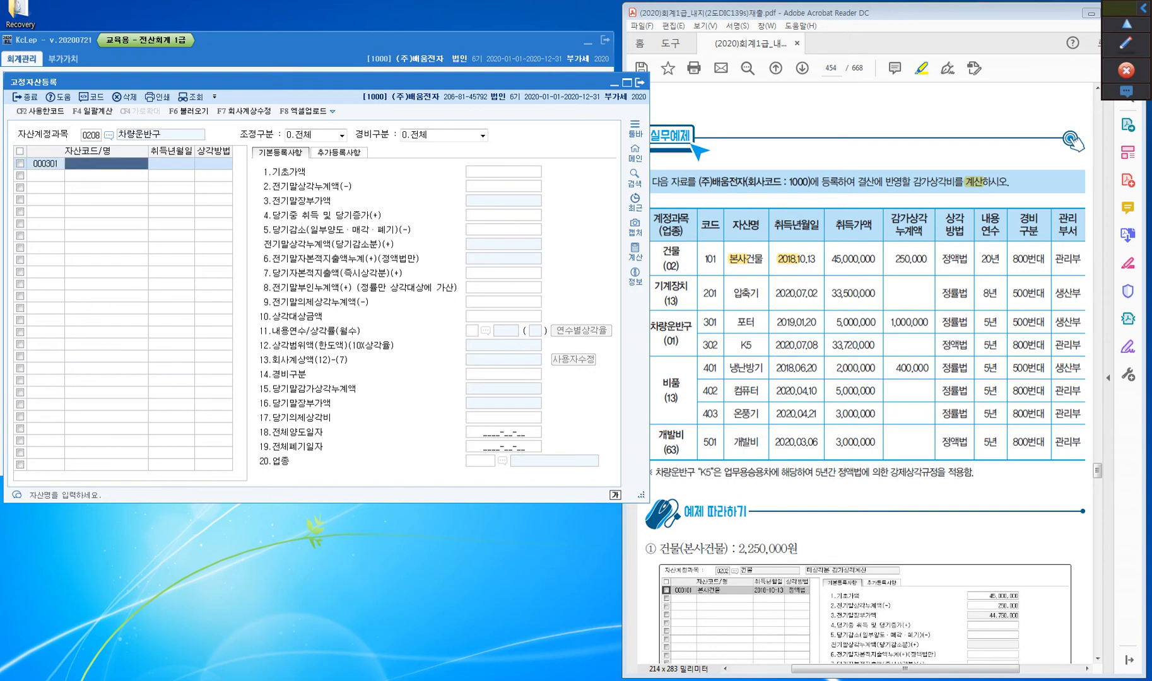
text(포더)
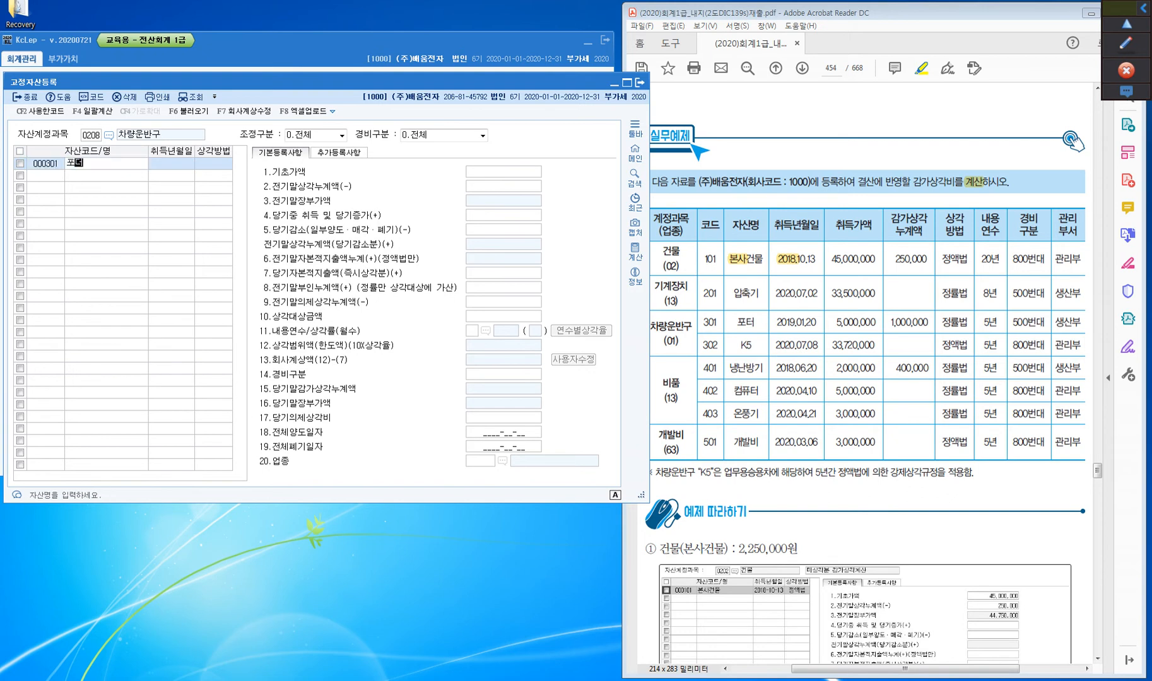
key(BackSpace)
key(BackSpace)
text(터)
text(()
text(이)
text(나1234)
text())
key(Return)
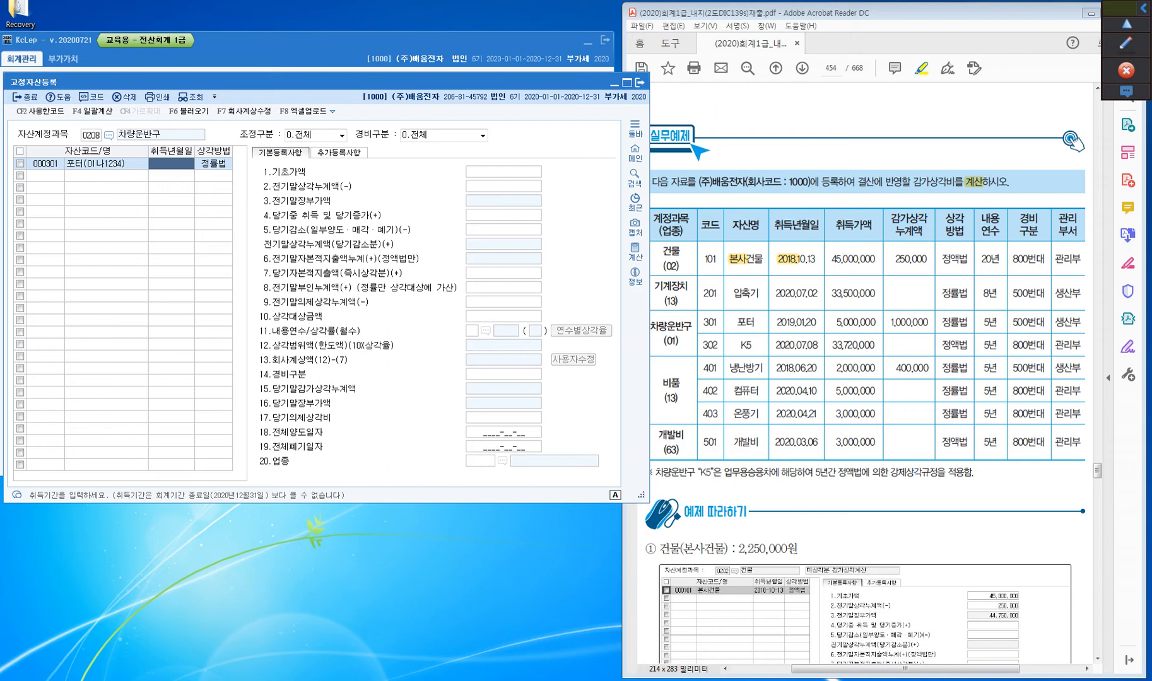
text(20190120)
key(Return)
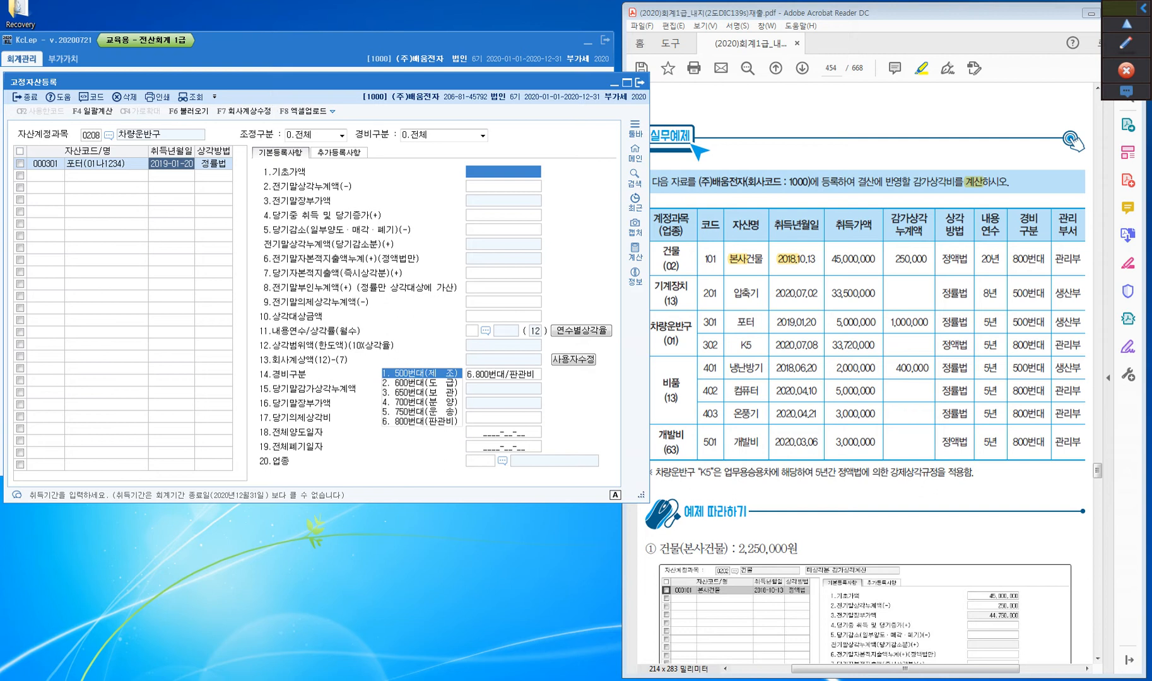
Enter 기초가액 5,000,000 and 전기말상각누계액 1,000,000 for 포터
text(5000000)
key(Return)
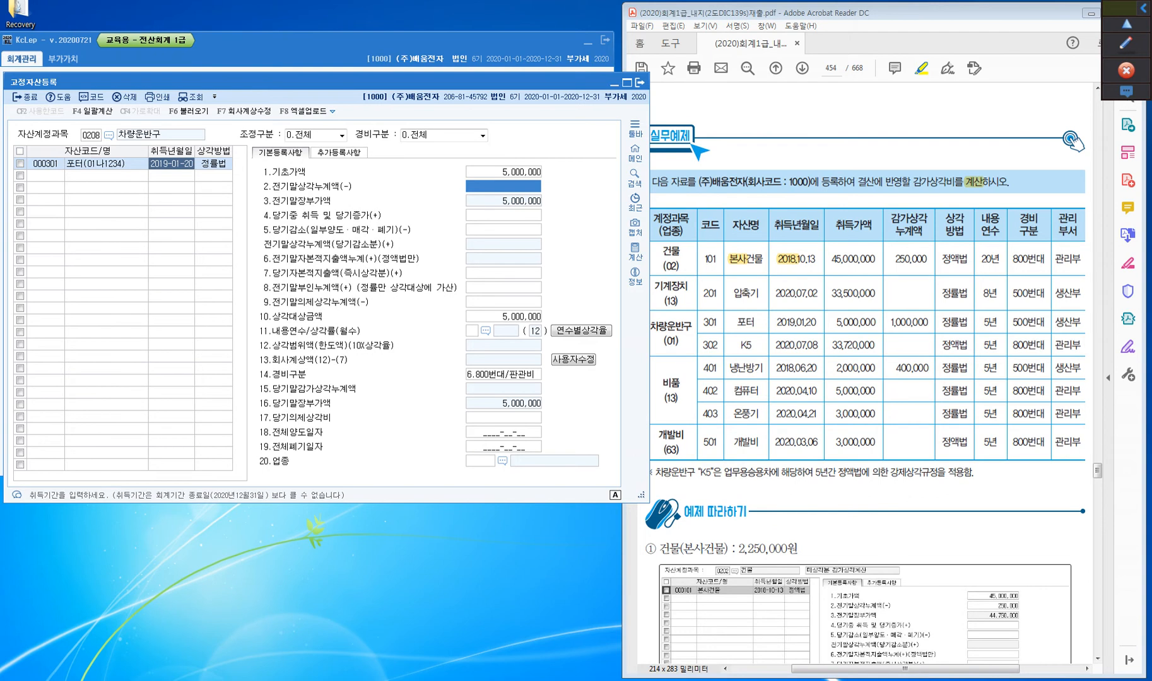
text(1000000)
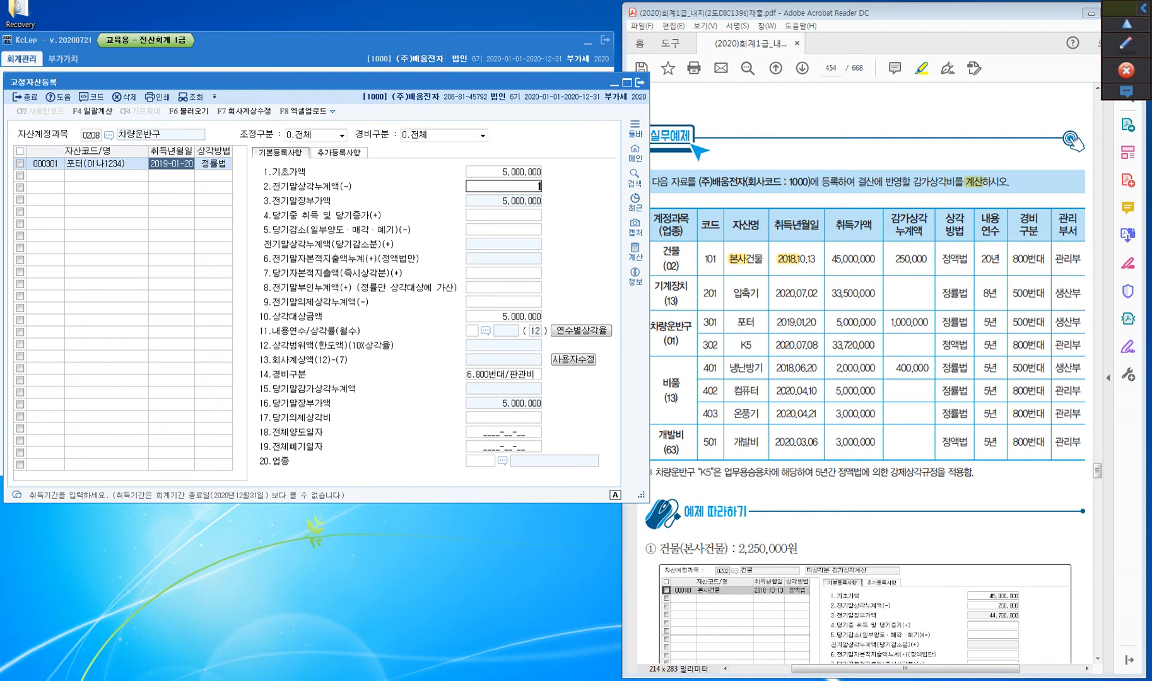
key(Return)
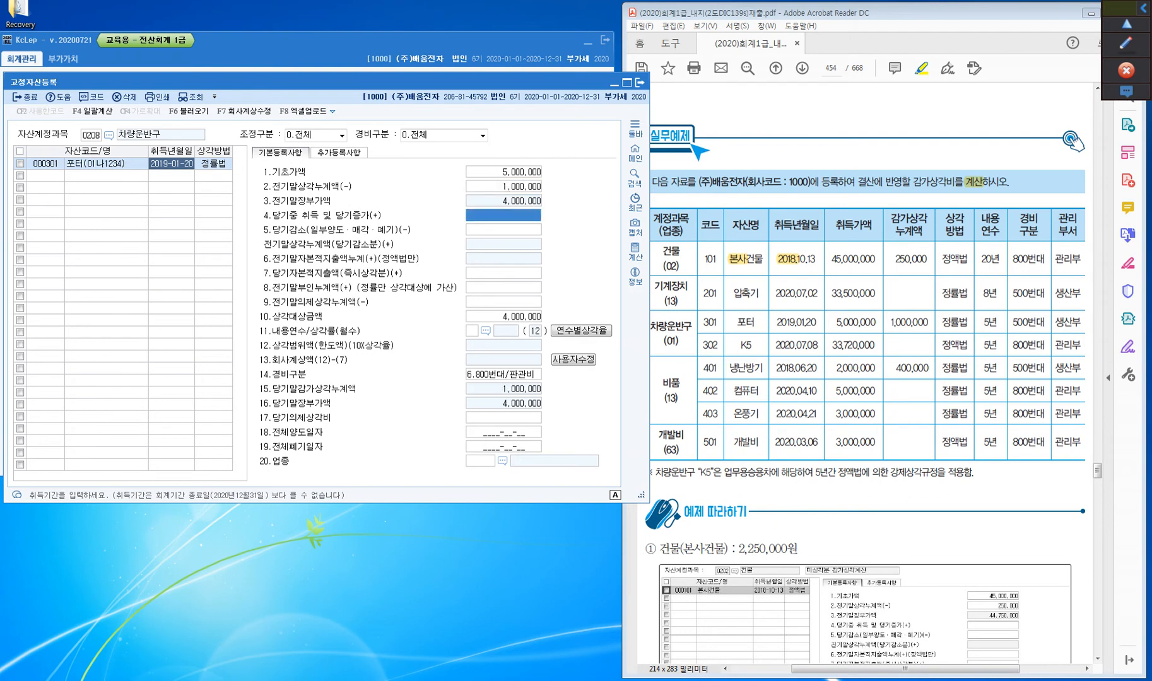
Set 내용연수 of 포터 to 5 and its 경비구분 to 1.500번대/제조
key(Return)
key(Return)
key(Return)
key(Return)
key(Return)
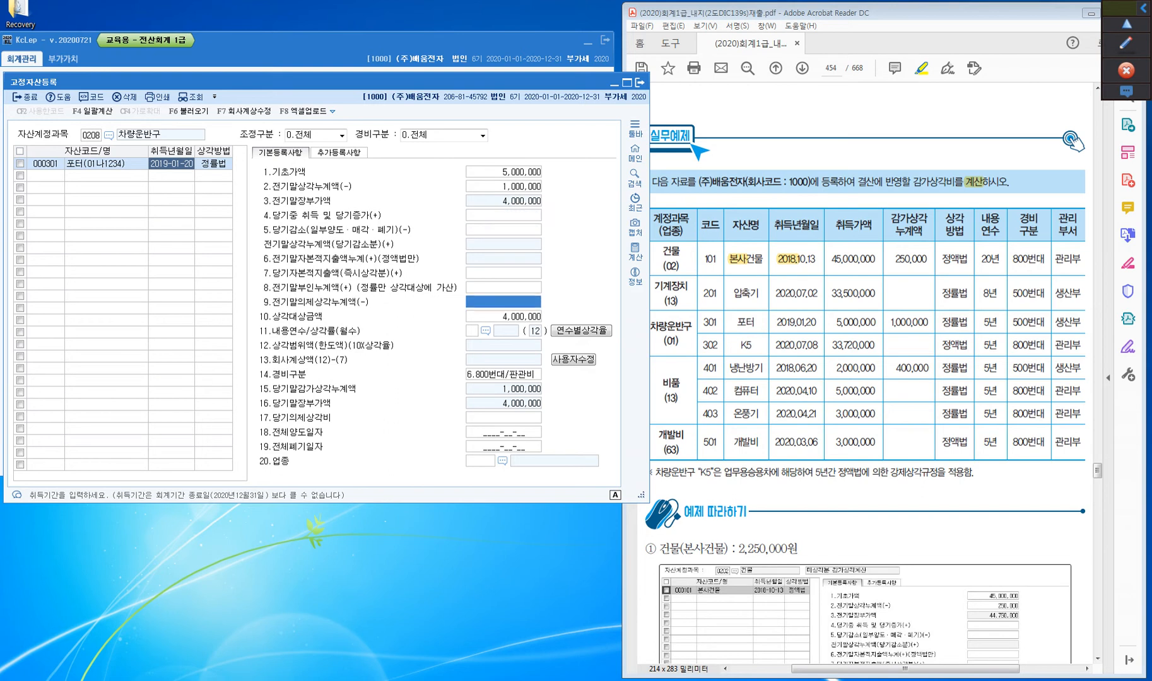
text(5)
key(Return)
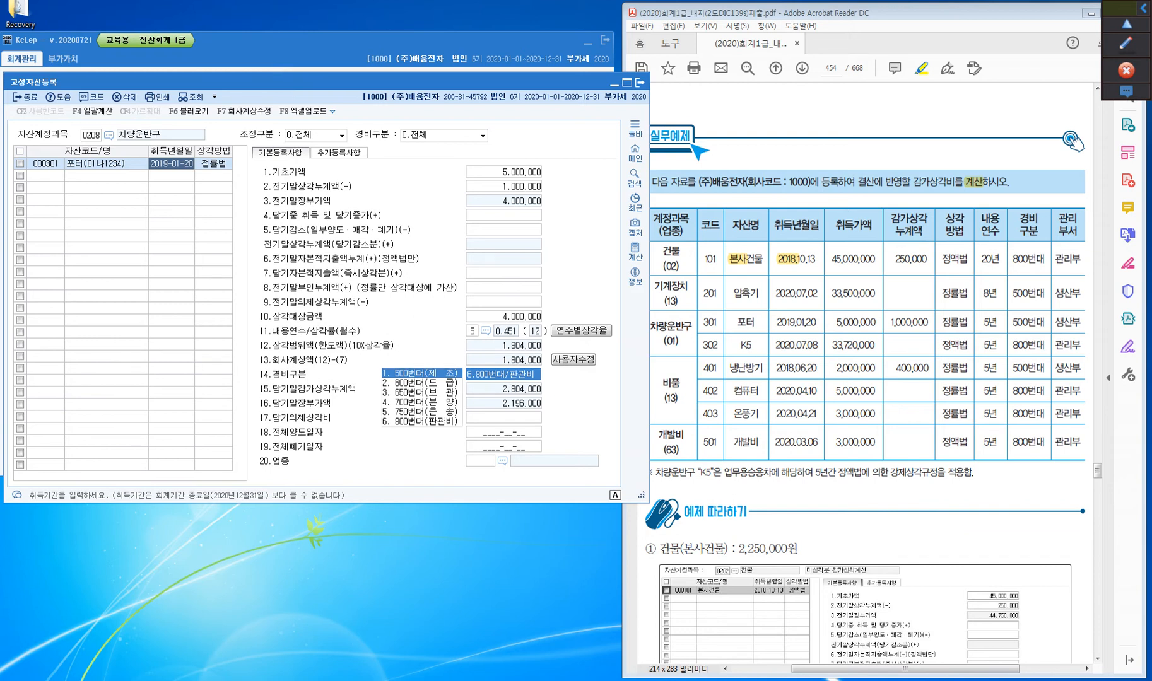
text(1)
key(Return)
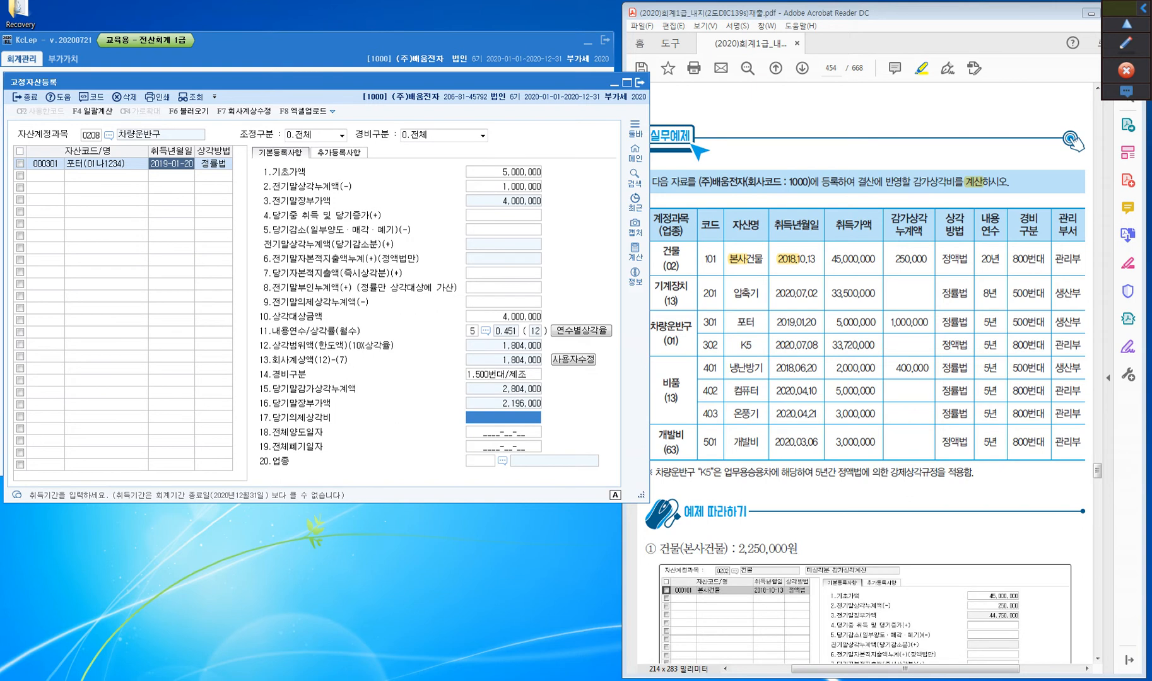
Set 업종 of 포터 to 01 차량및운반구, leaving the other remaining fields empty
key(Return)
key(Return)
key(Return)
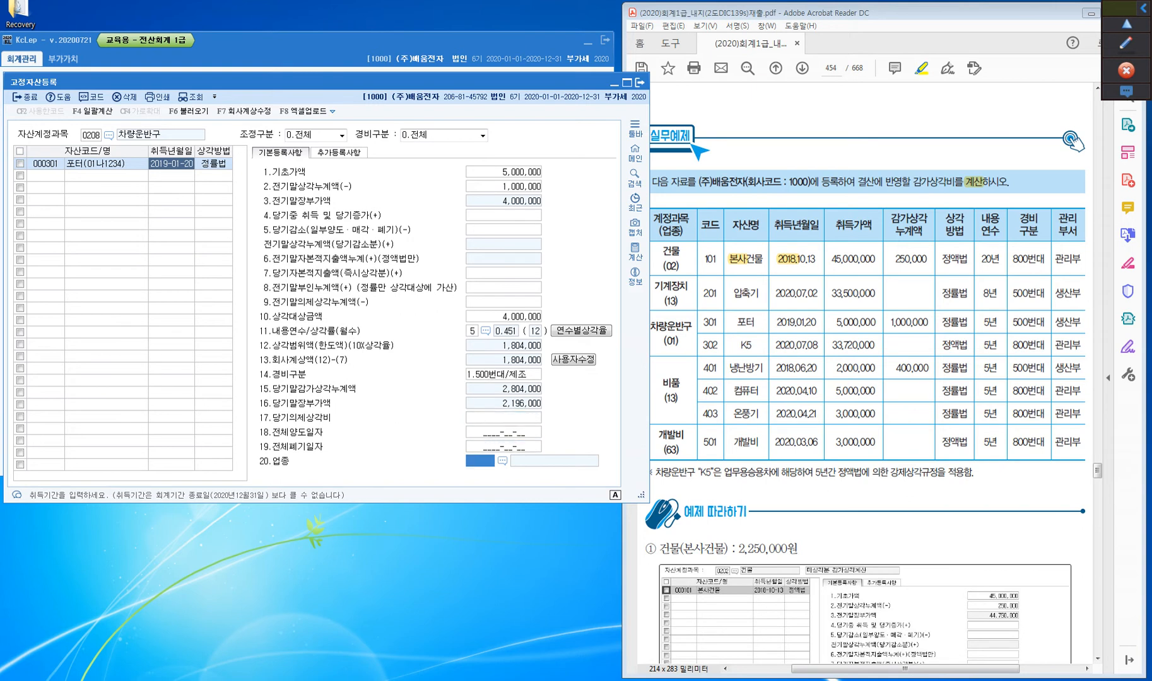
text(01)
key(Return)
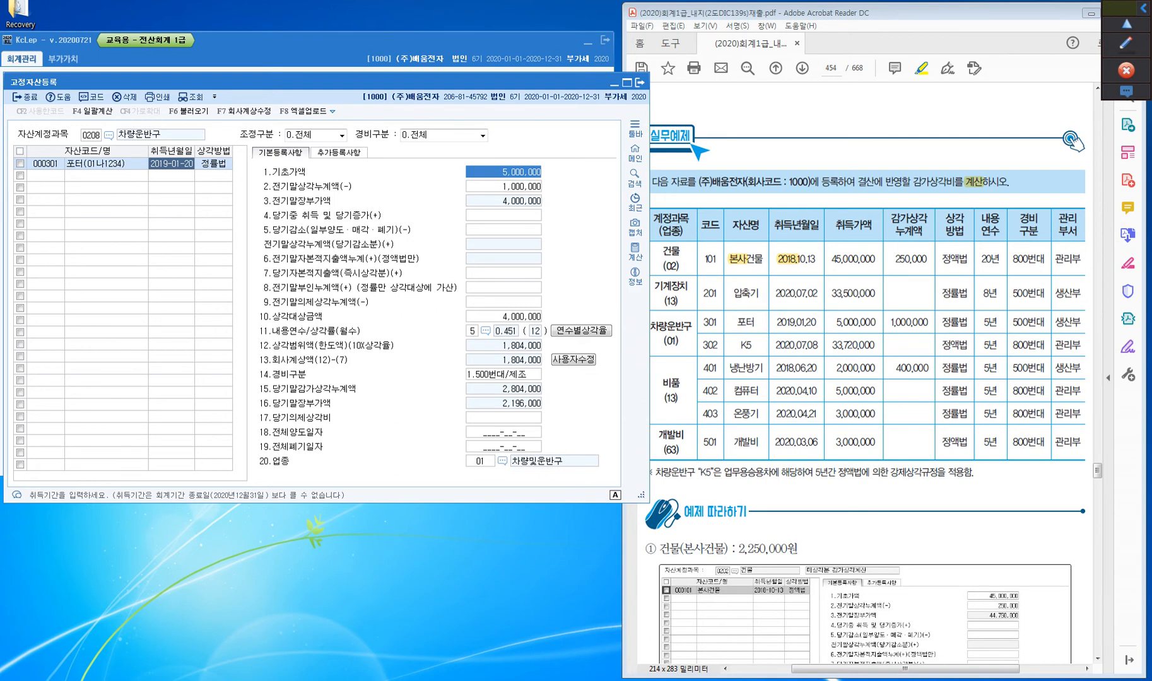
Add asset 302 named K5 under 차량운반구 with 취득년월일 2020-07-08, keeping 정률법 as its 상각방법 for now
click(45, 176)
text(000302)
key(Return)
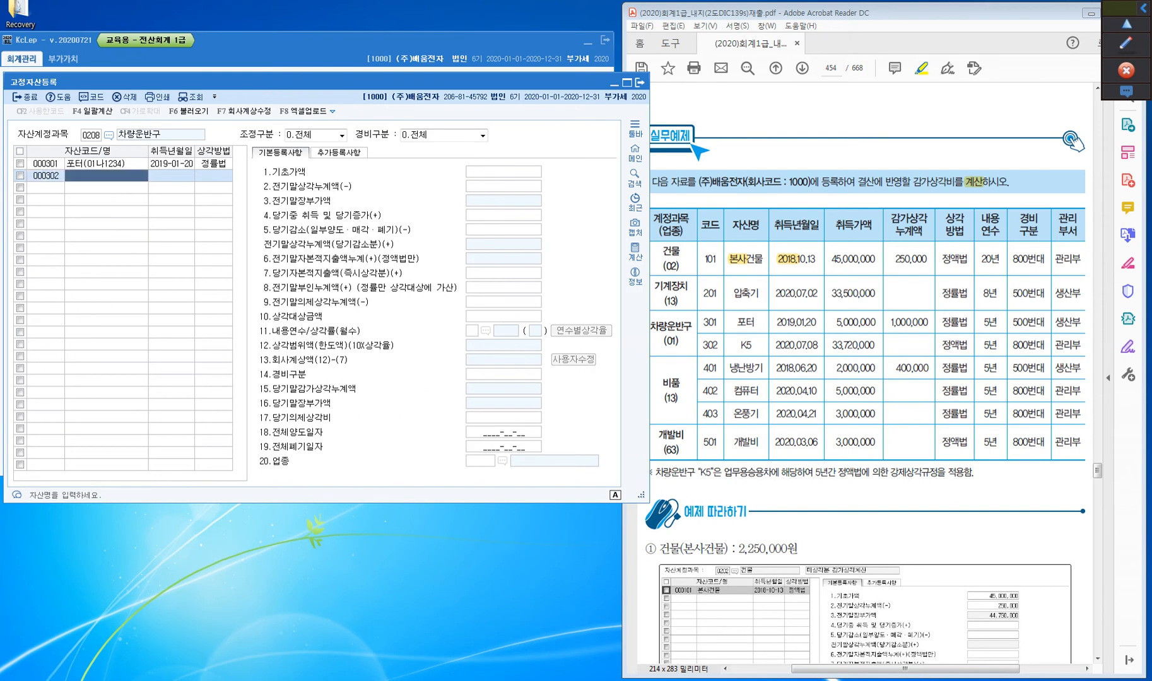
text(K)
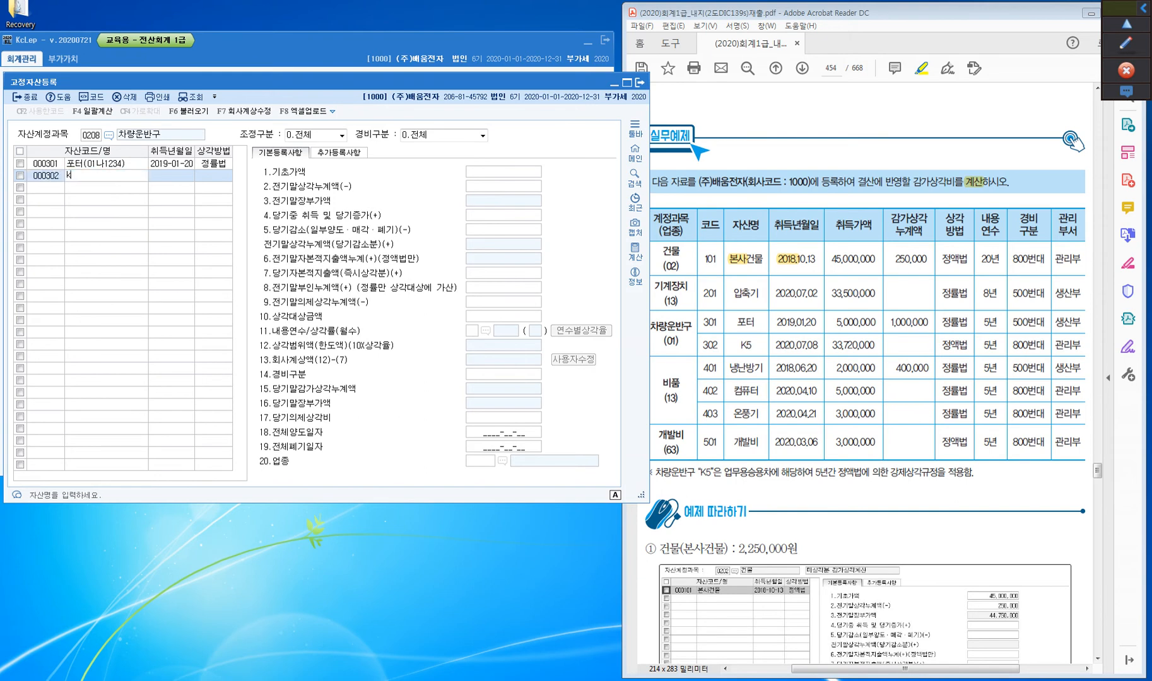
key(BackSpace)
text(K5)
key(Hangul)
key(Return)
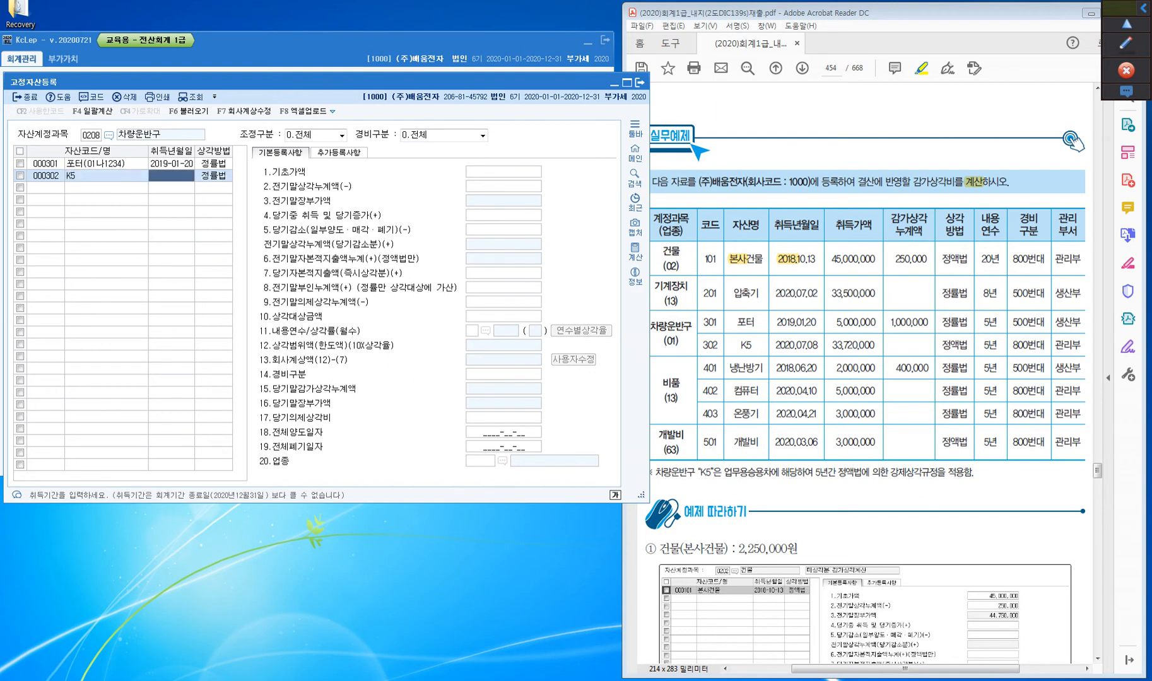
text(2020-07-08)
key(Return)
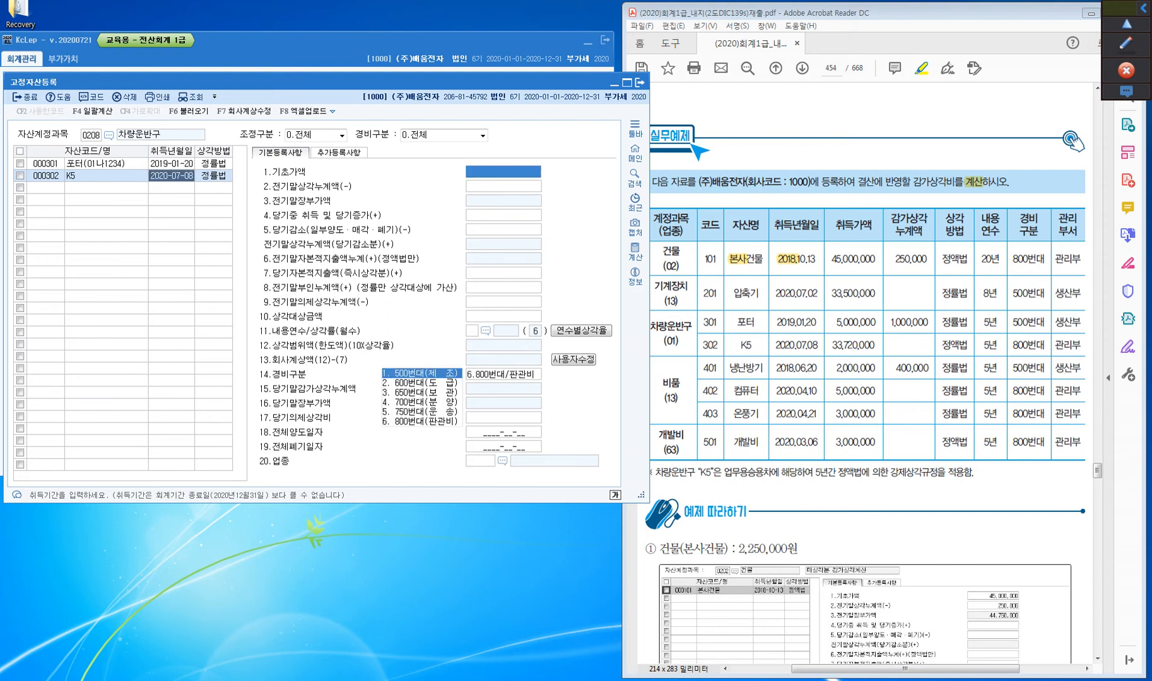
key(Return)
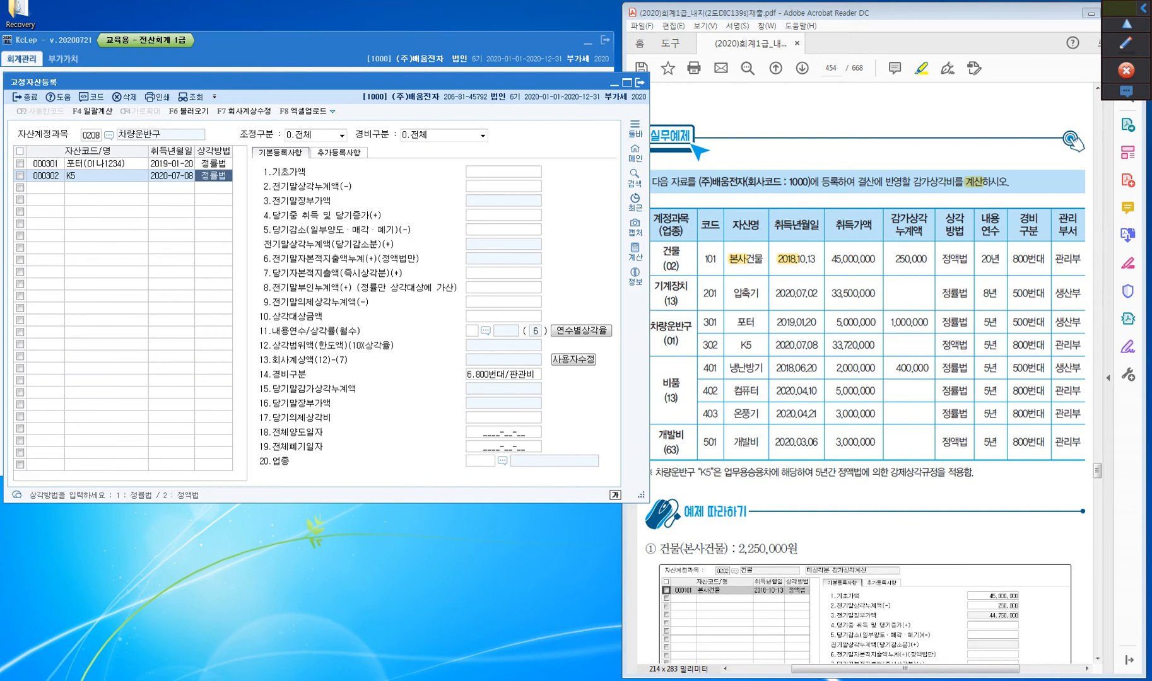
In the textbook PDF in Adobe Acrobat Reader, highlight "K5" and 업무용승용차 in the note below the asset table
key(ctrl)
key(ctrl)
click(782, 472)
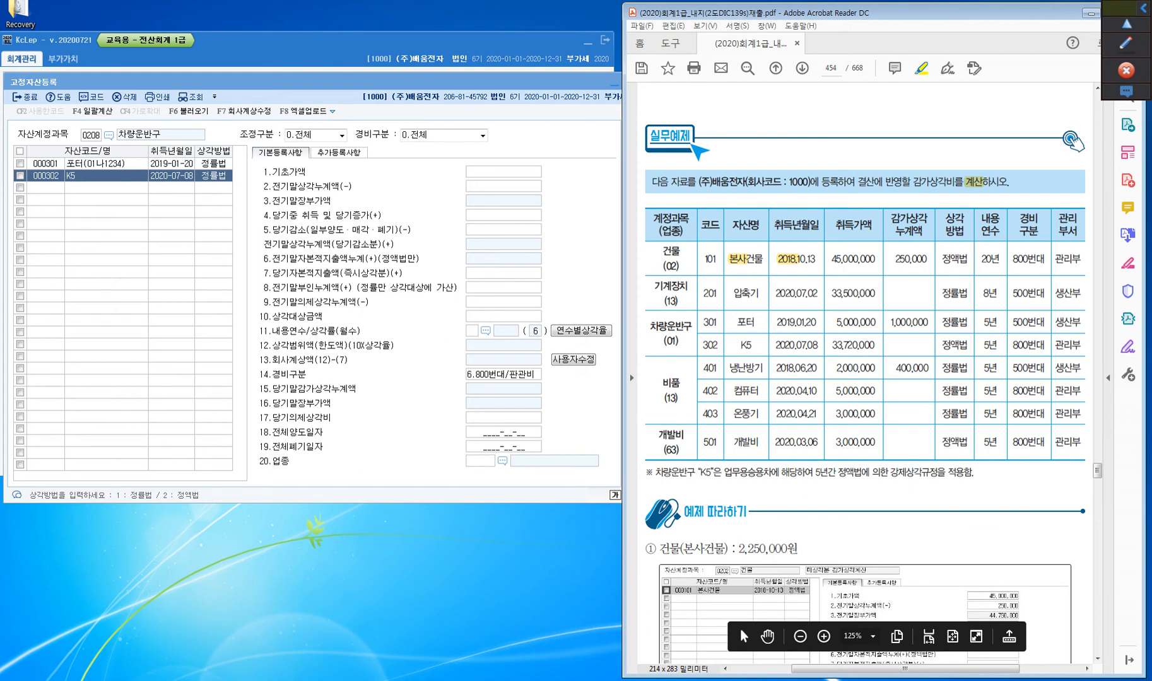
drag(696, 472, 772, 473)
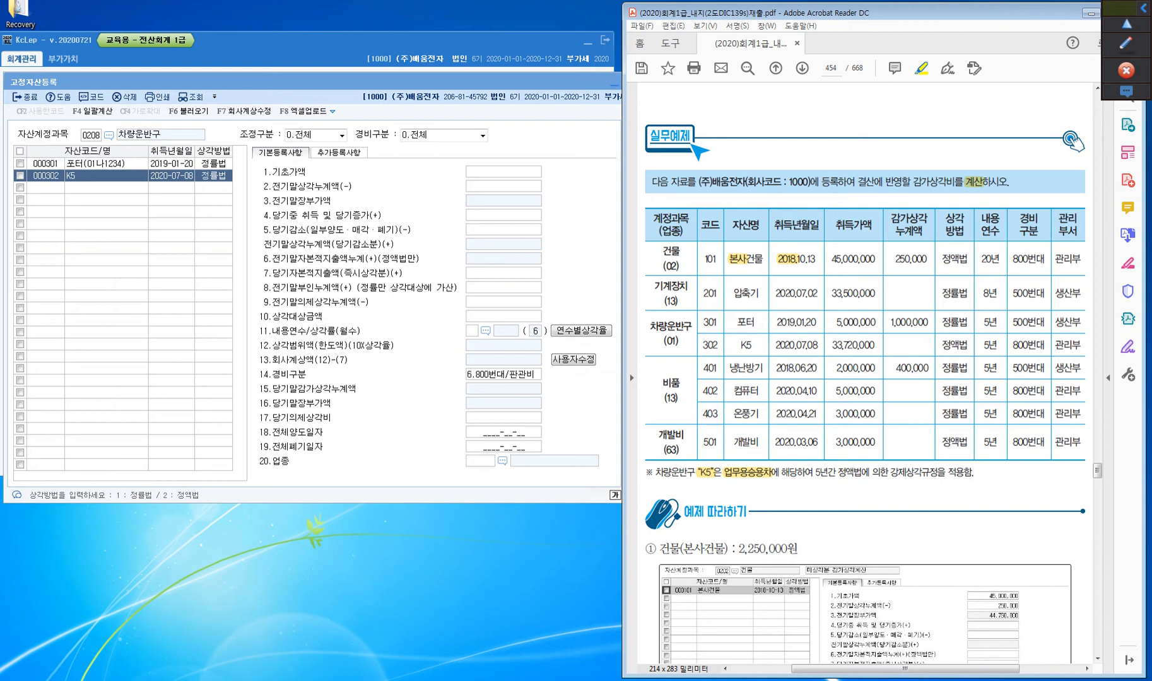
Highlight 5년간 정액법 in the note below the table, 포터's 정률법, and K5's 정액법 and 5년 in the textbook PDF
key(ctrl)
key(ctrl)
drag(814, 472, 837, 472)
drag(838, 473, 863, 473)
drag(941, 322, 969, 322)
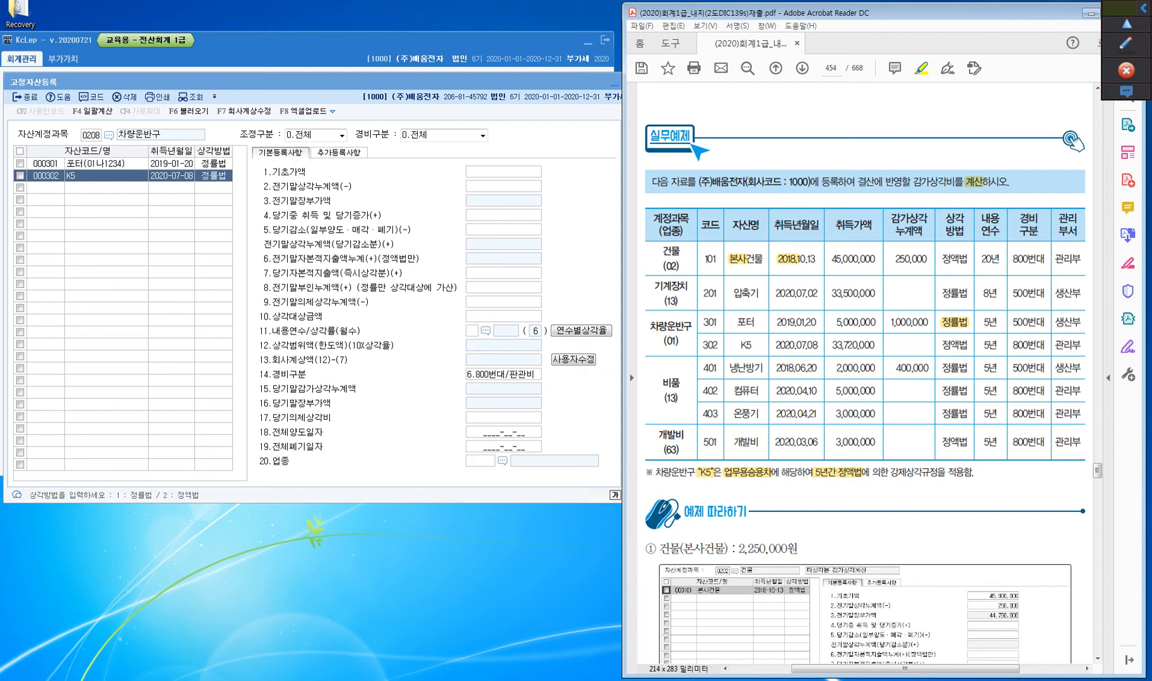
drag(941, 345, 999, 346)
Switch to KcLep and set K5's 상각방법 to 정액법 and its 당기중 취득 및 당기증가 to 33,720,000
click(213, 176)
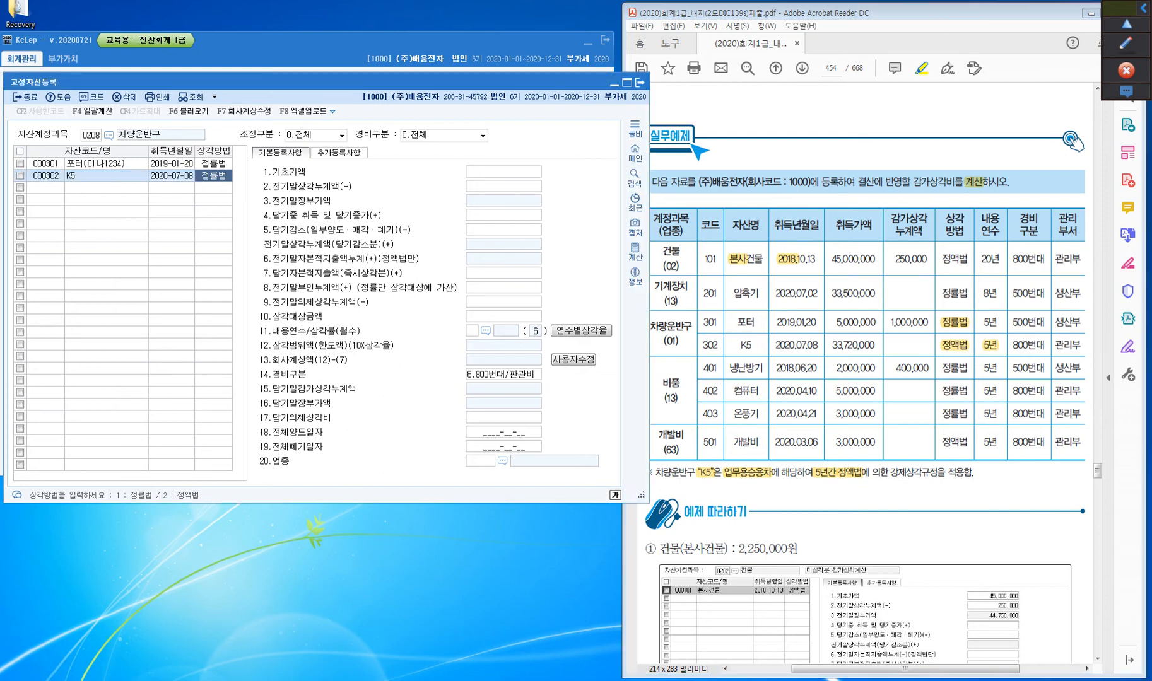
text(2)
key(Return)
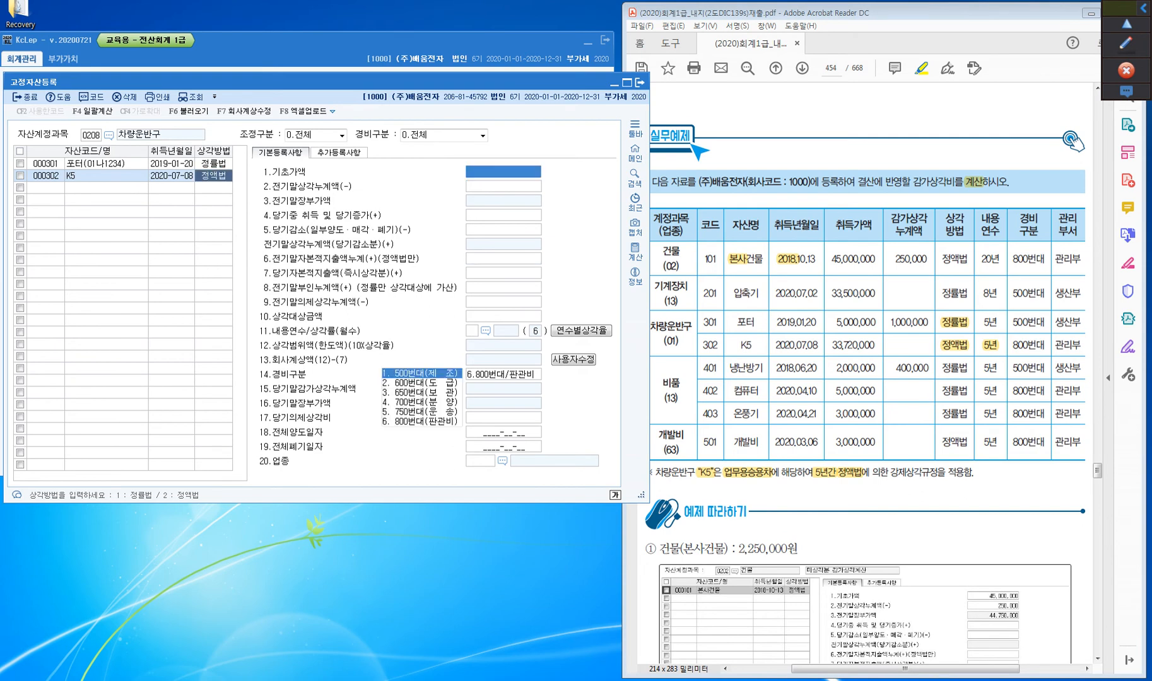
key(Return)
key(Return)
key(Return)
key(Up)
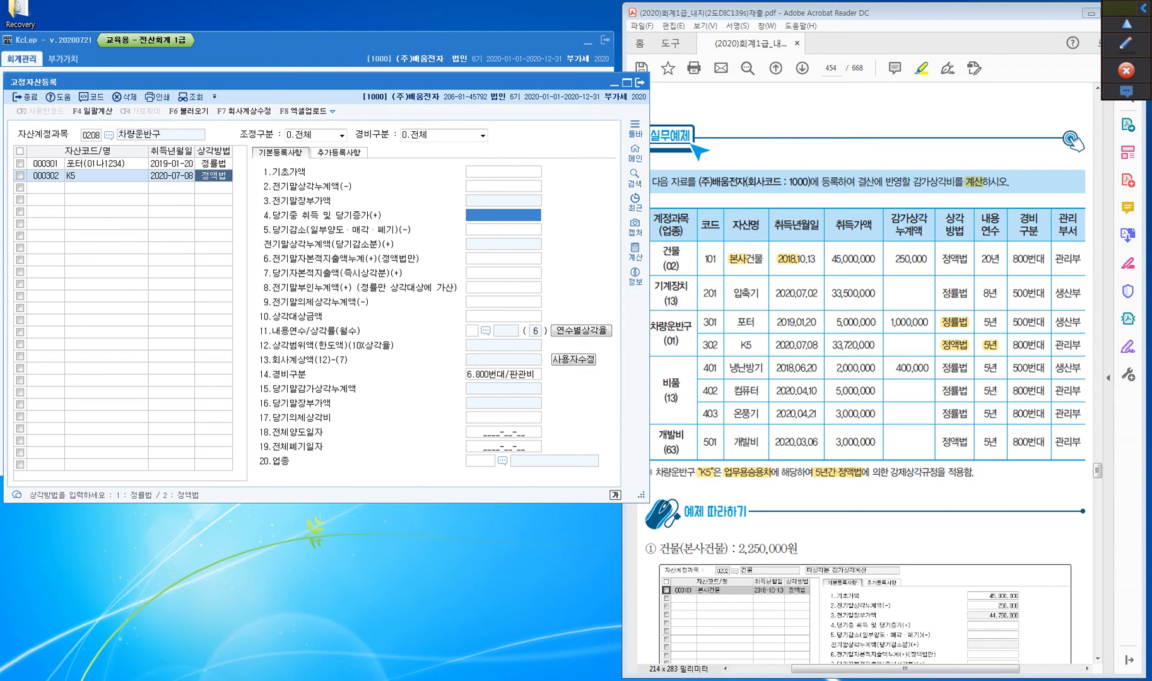
text(33720000)
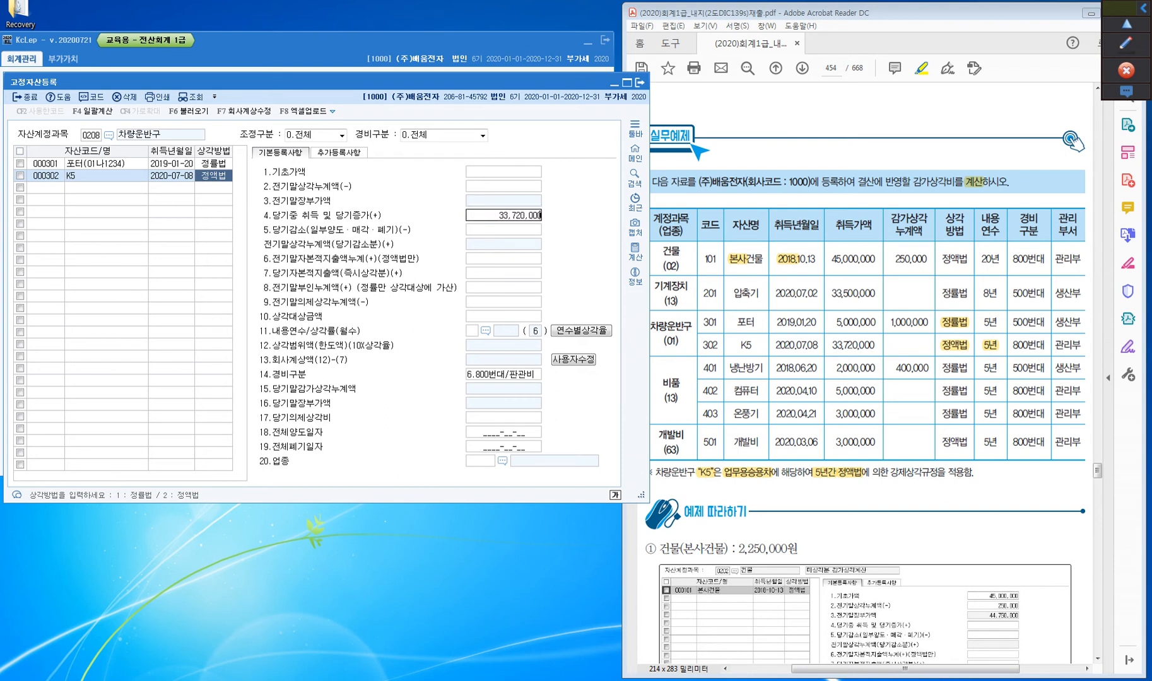
key(Return)
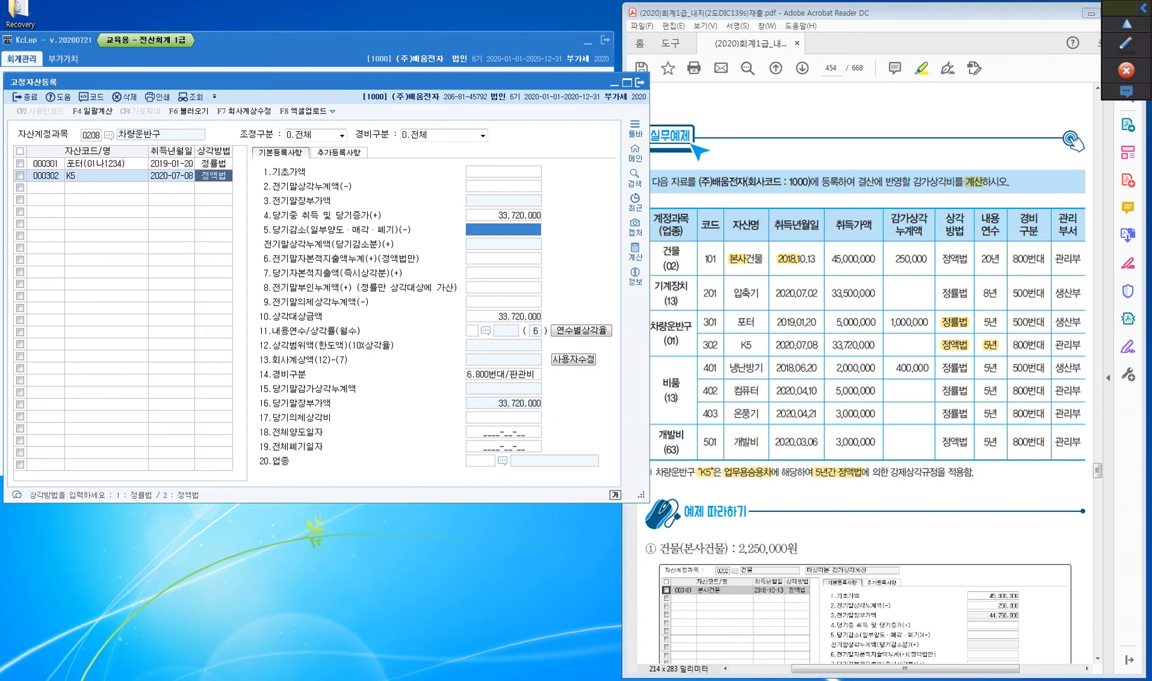
Set K5's 내용연수 to 5 and keep its 경비구분 at 6.800번대/판관비
key(Return)
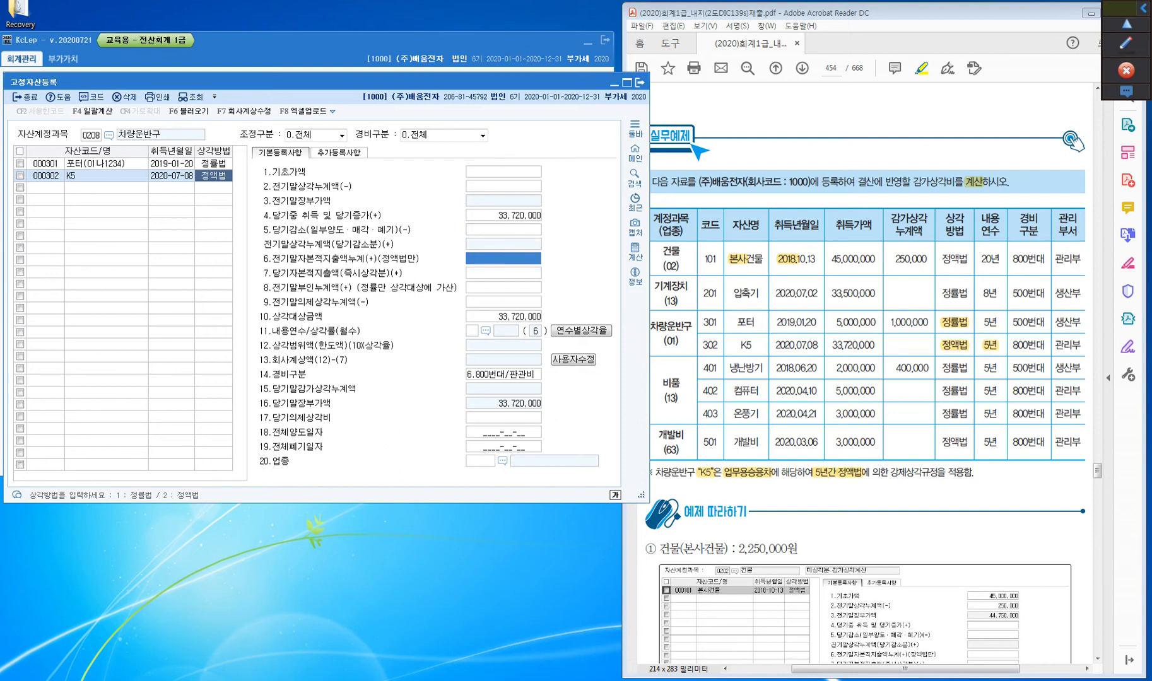
key(Return)
key(Return)
key(Return)
key(Return)
key(Return)
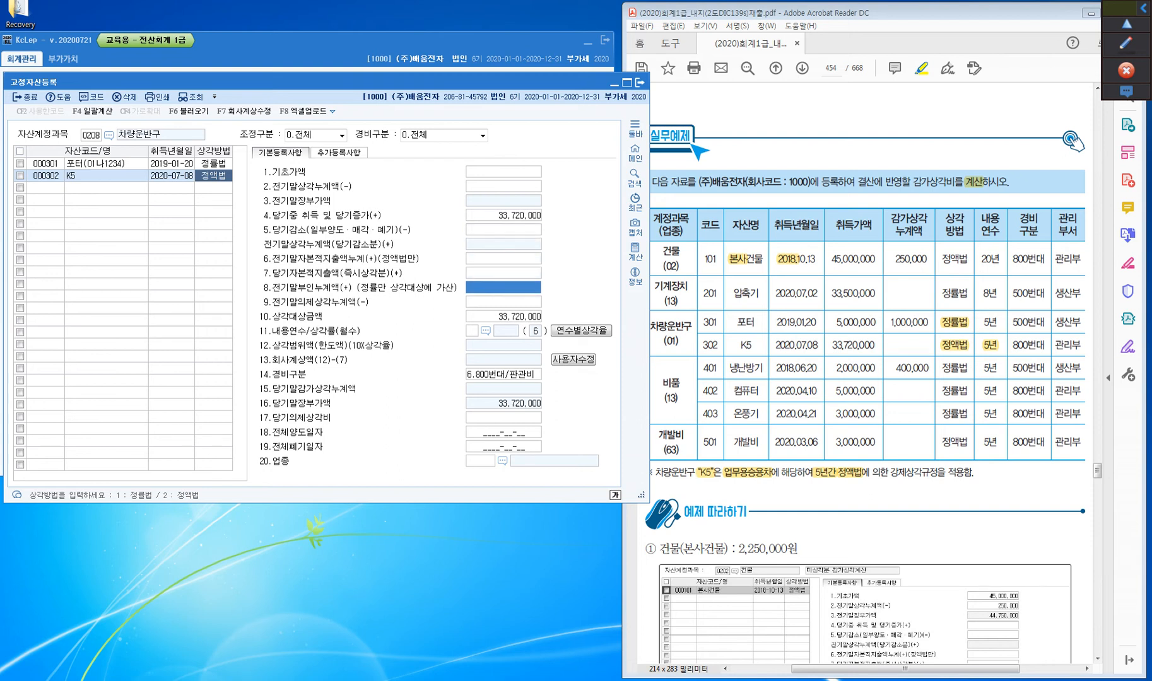
text(5)
key(Return)
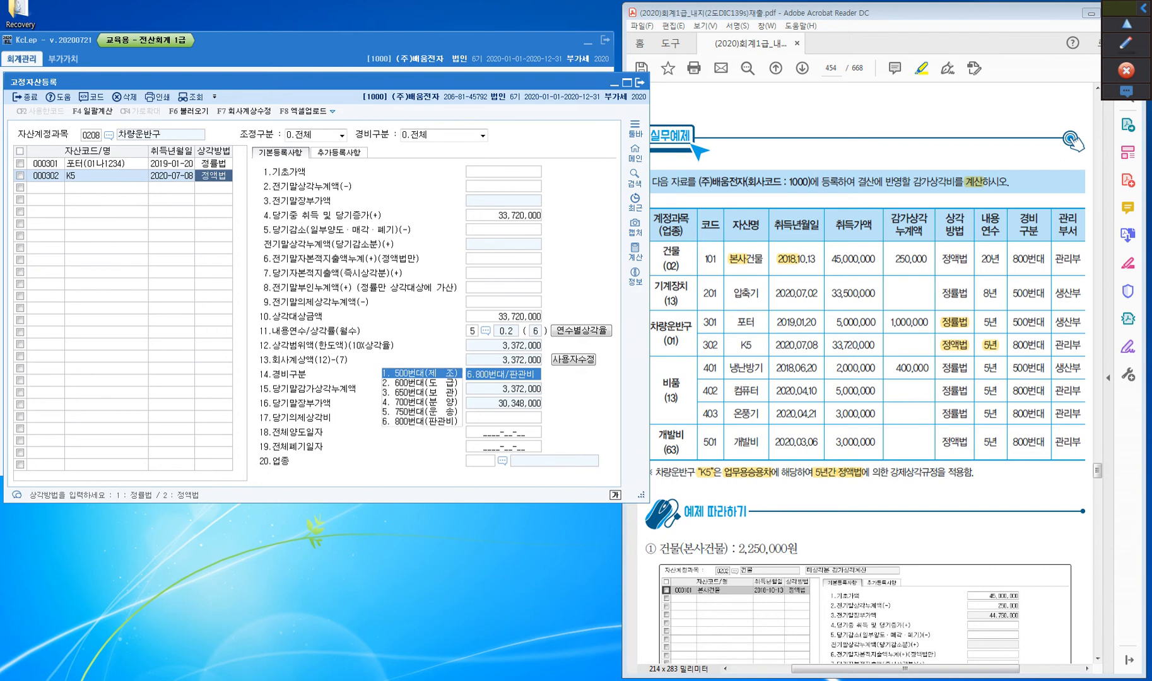
key(Return)
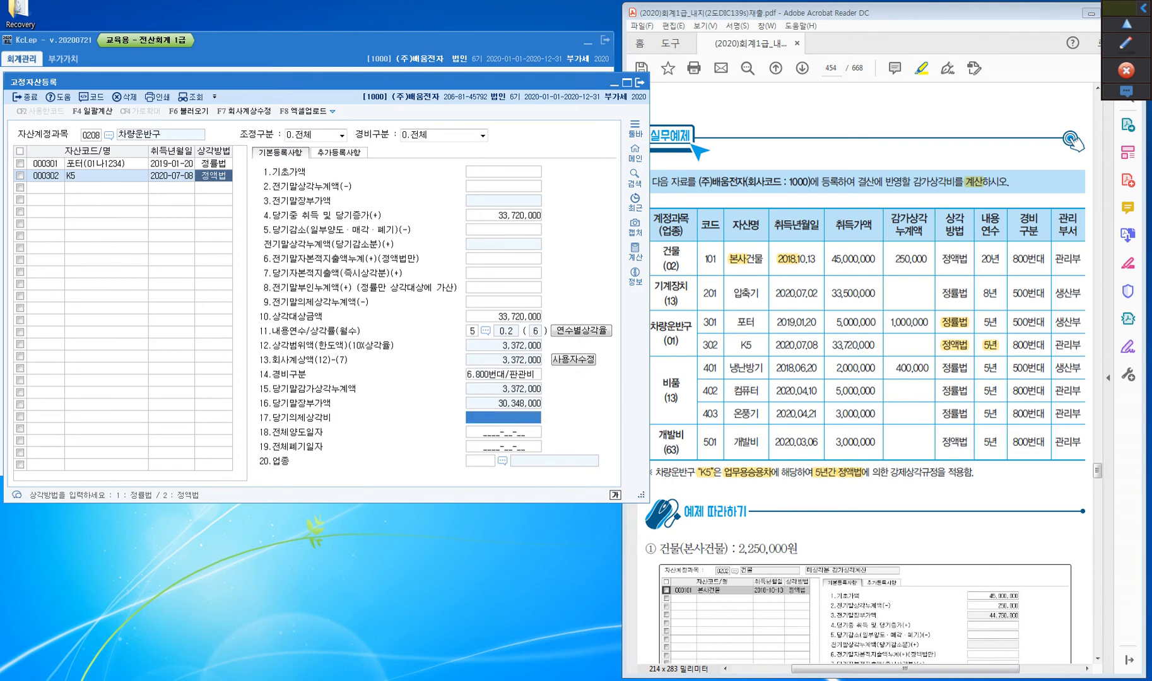
Set 업종 of K5 to 01 차량및운반구, leaving 당기의제상각비 and the 전체양도일자 and 전체폐기일자 dates empty
key(Return)
key(Return)
key(Return)
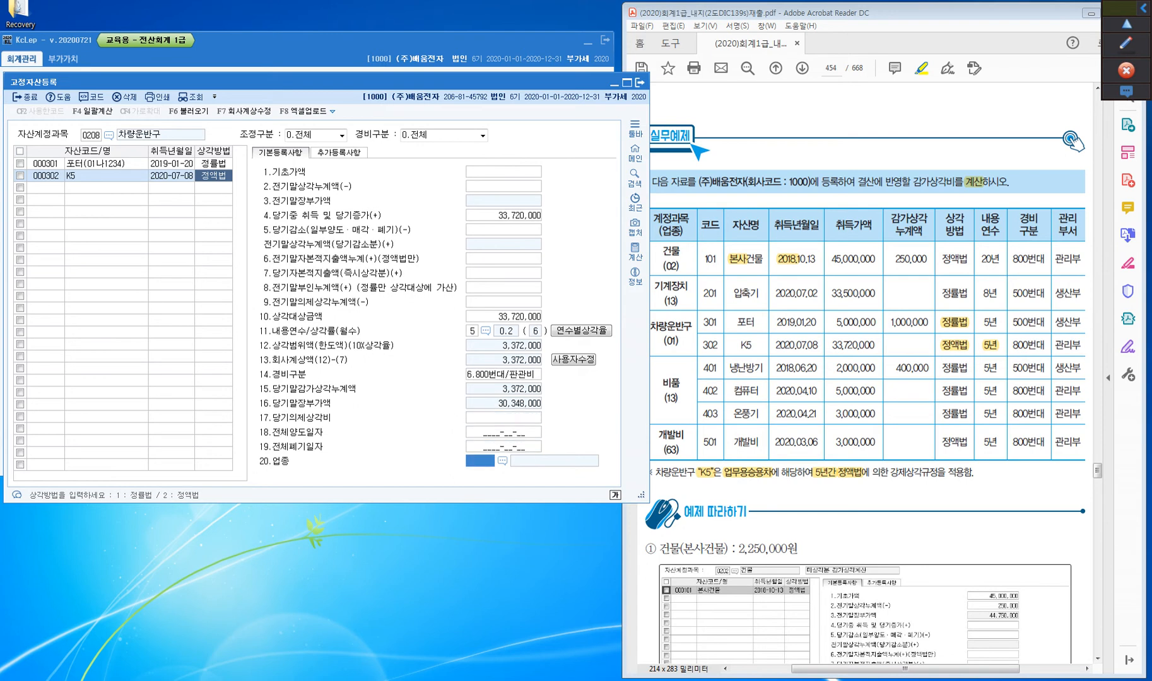
text(01)
key(Return)
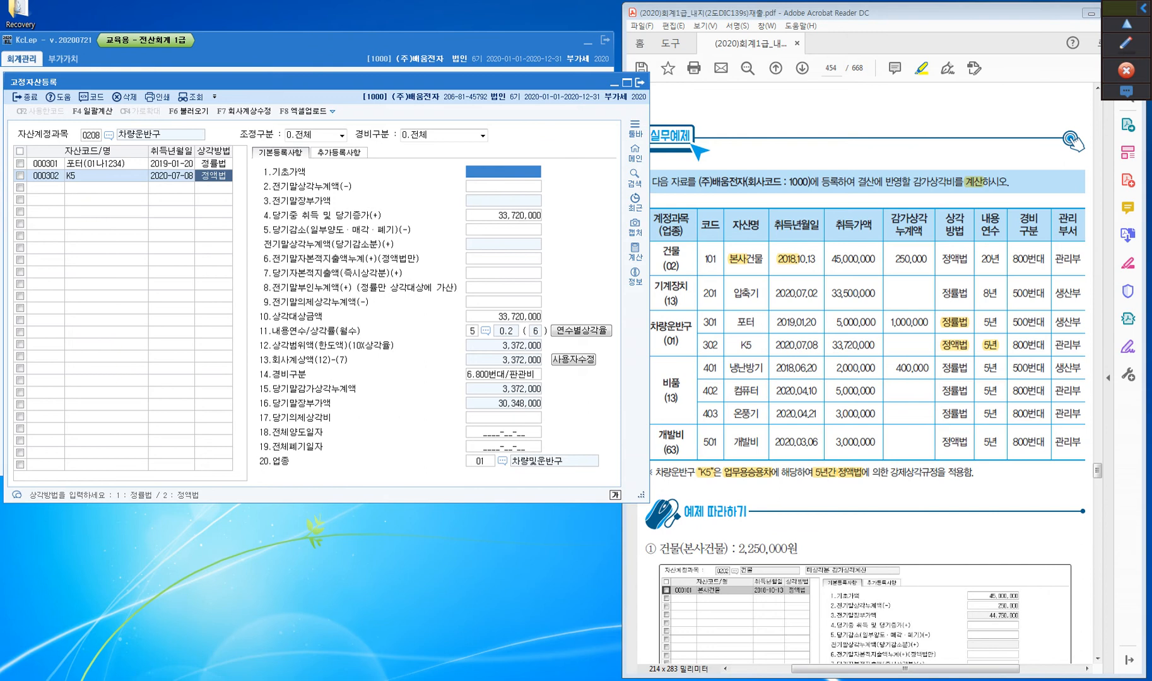
Change the 자산계정과목 to 0212 비품
click(91, 135)
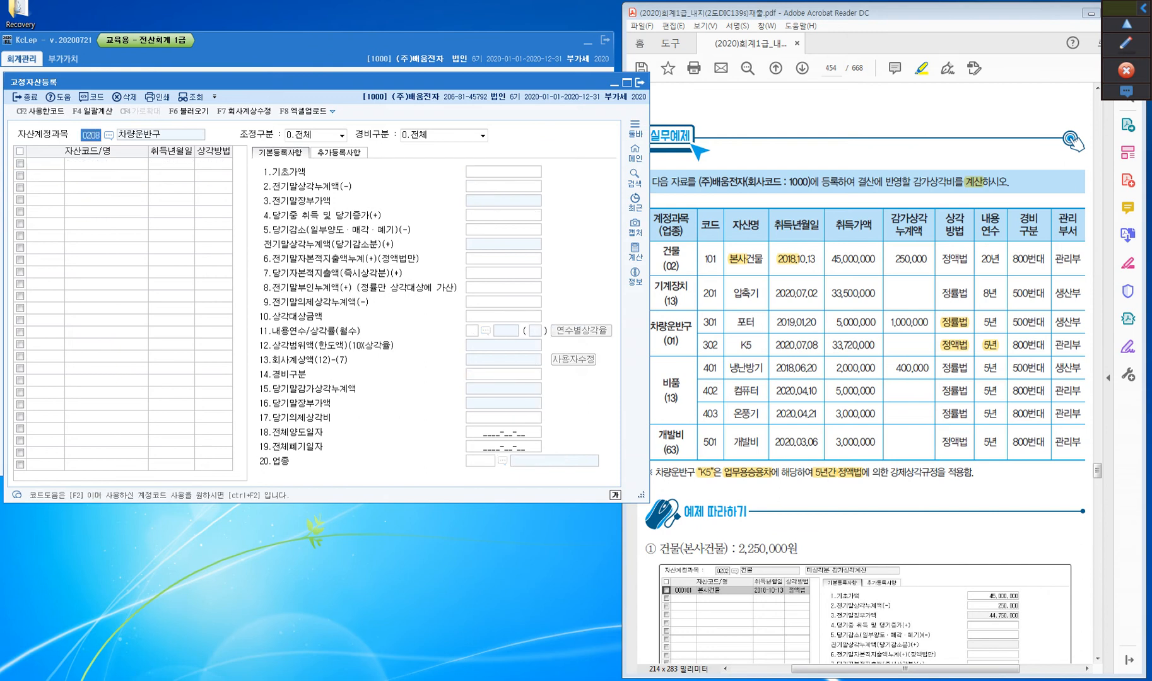
text(0212)
key(Return)
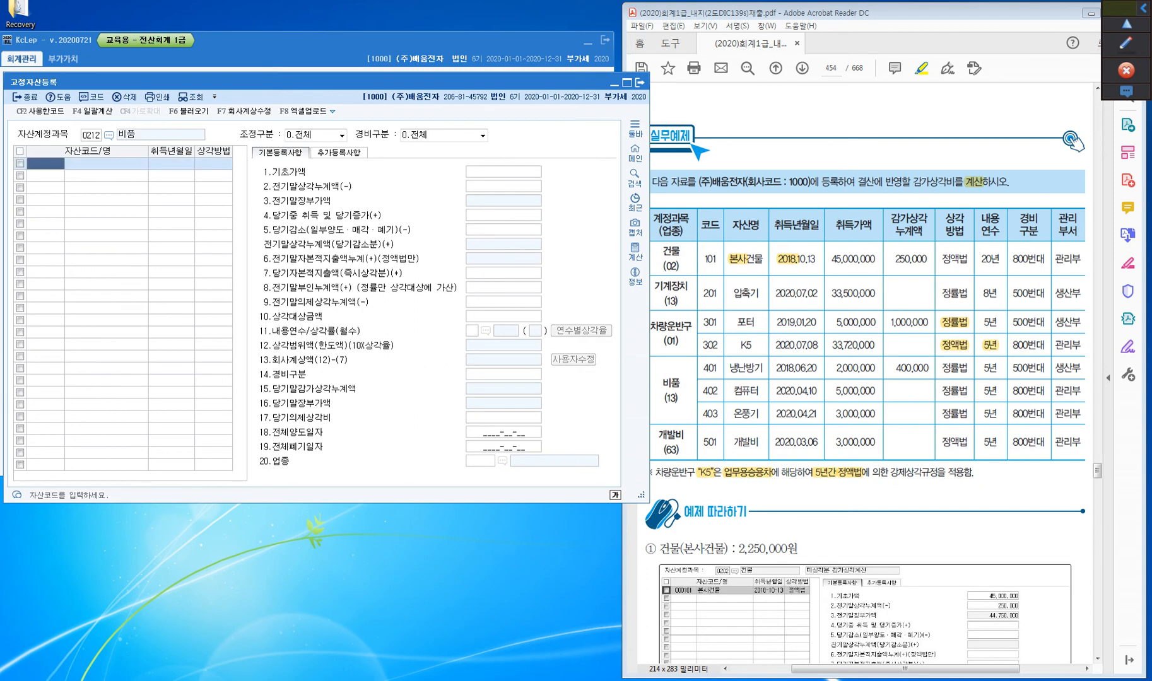
Add asset 401 named 냉난방기 under 비품 with 취득년월일 2018-06-20, keeping 정률법 as its 상각방법
text(401)
key(Return)
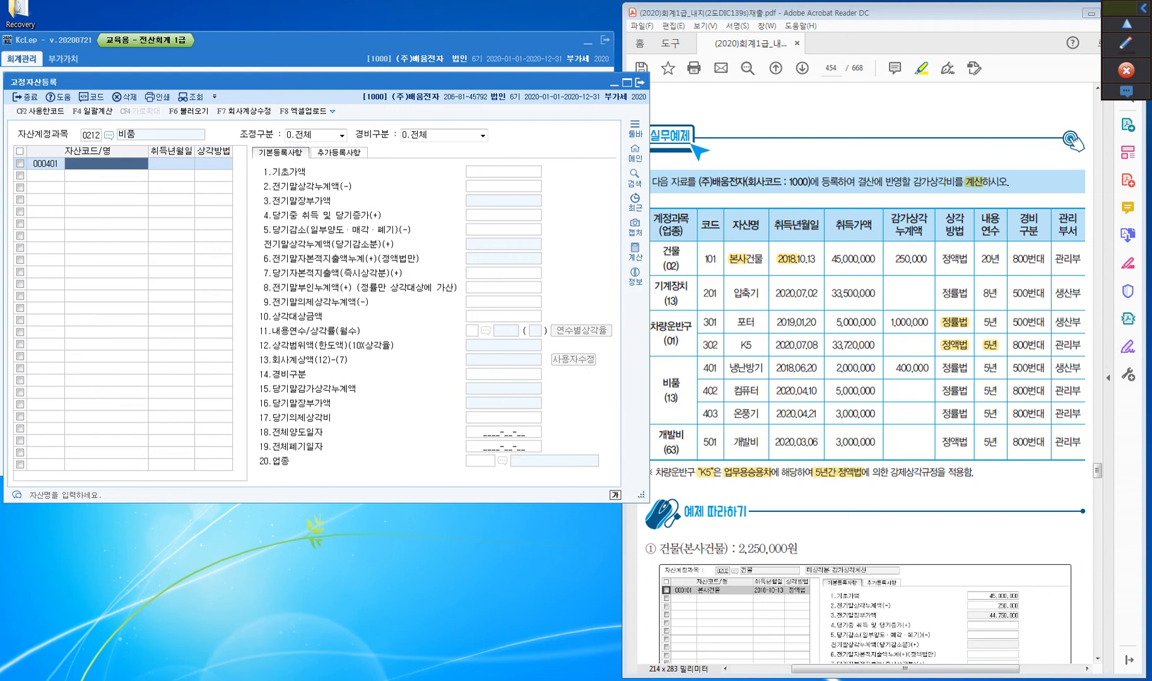
text(냉)
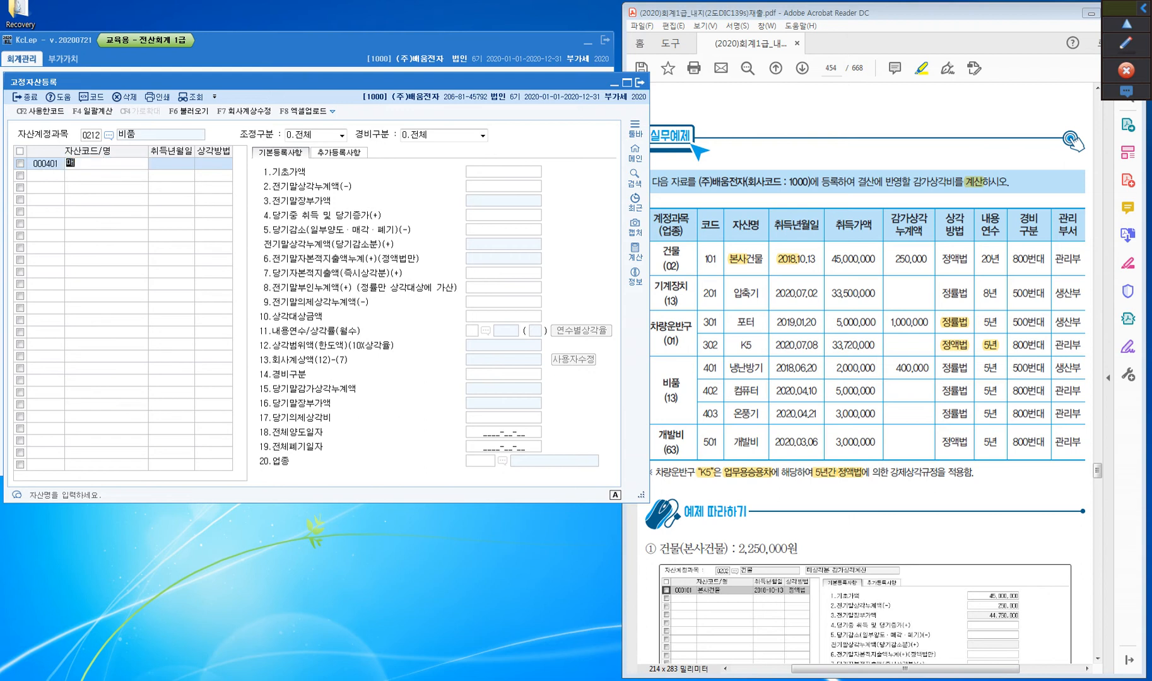
text(난방ㄱ)
key(Return)
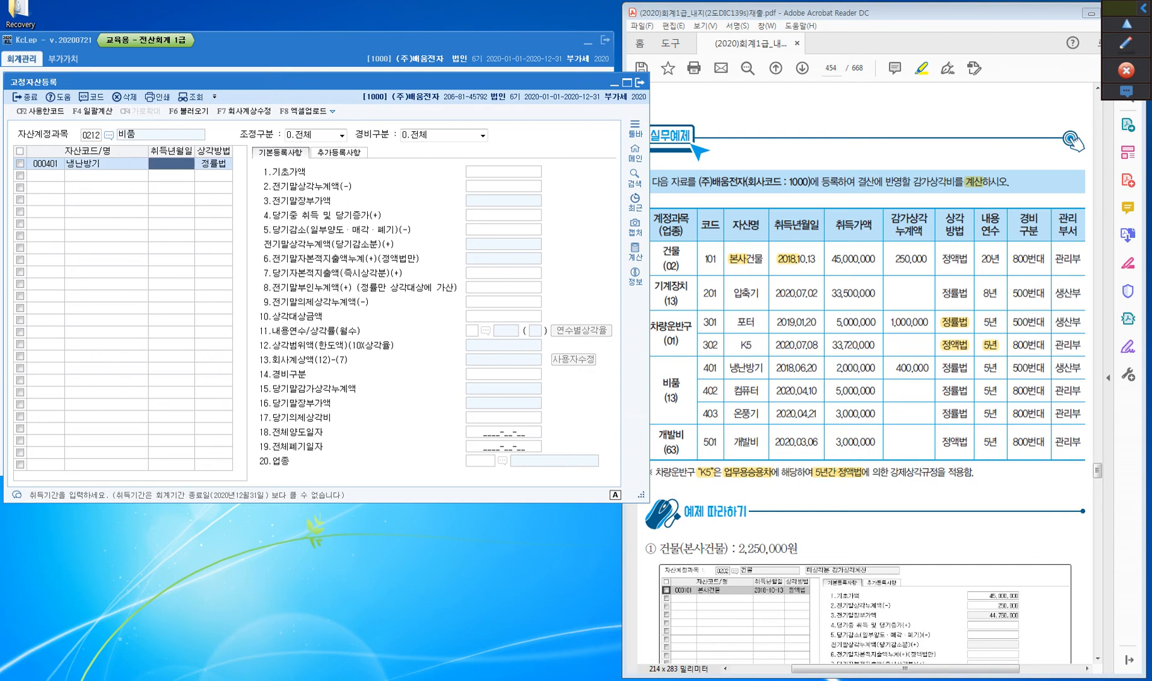
text(2018-06-20)
key(Return)
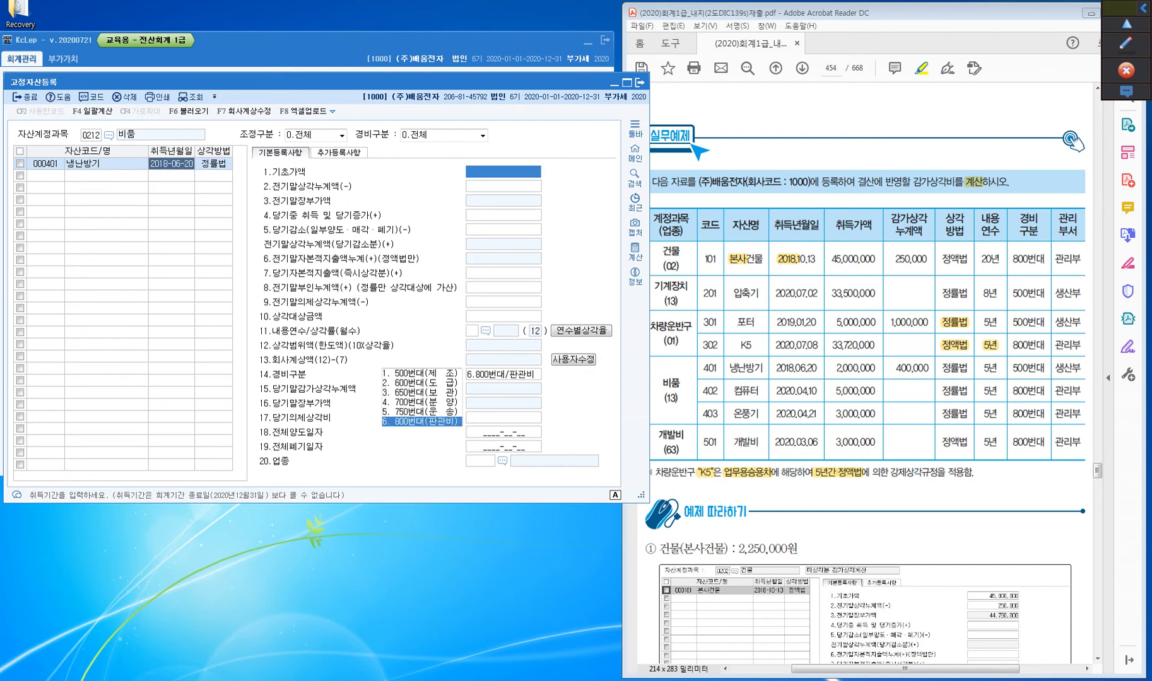
Set 냉난방기's 기초가액 to 2,000,000 and its 전기말상각누계액 to 400,000
key(Return)
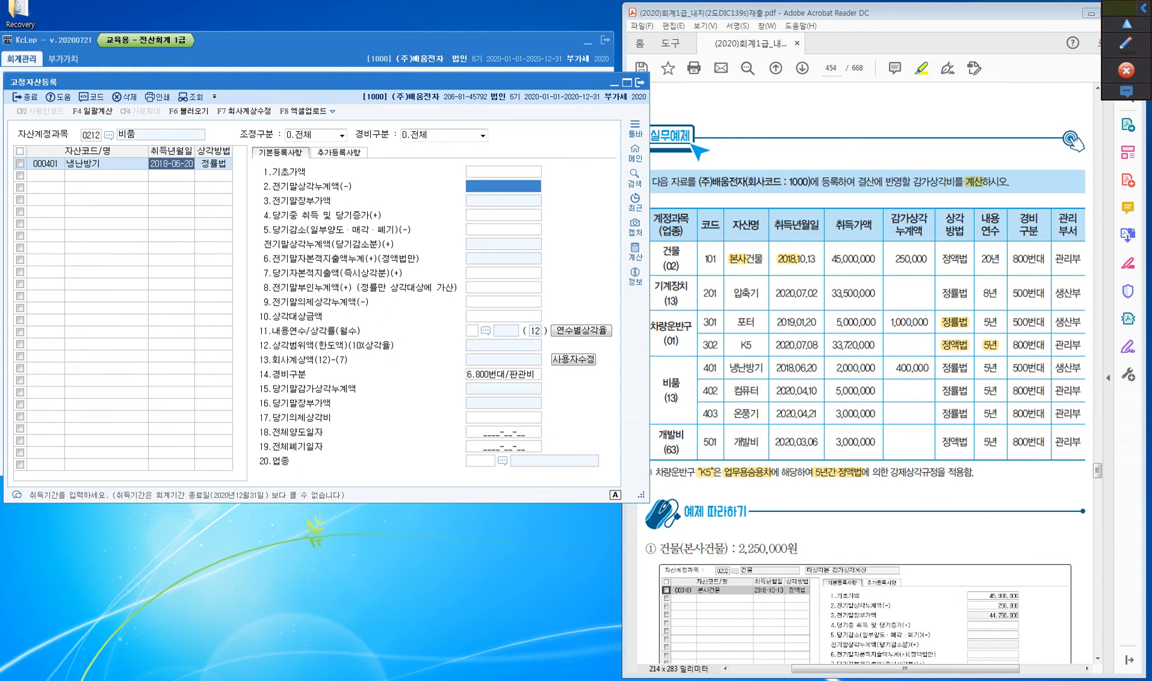
key(Up)
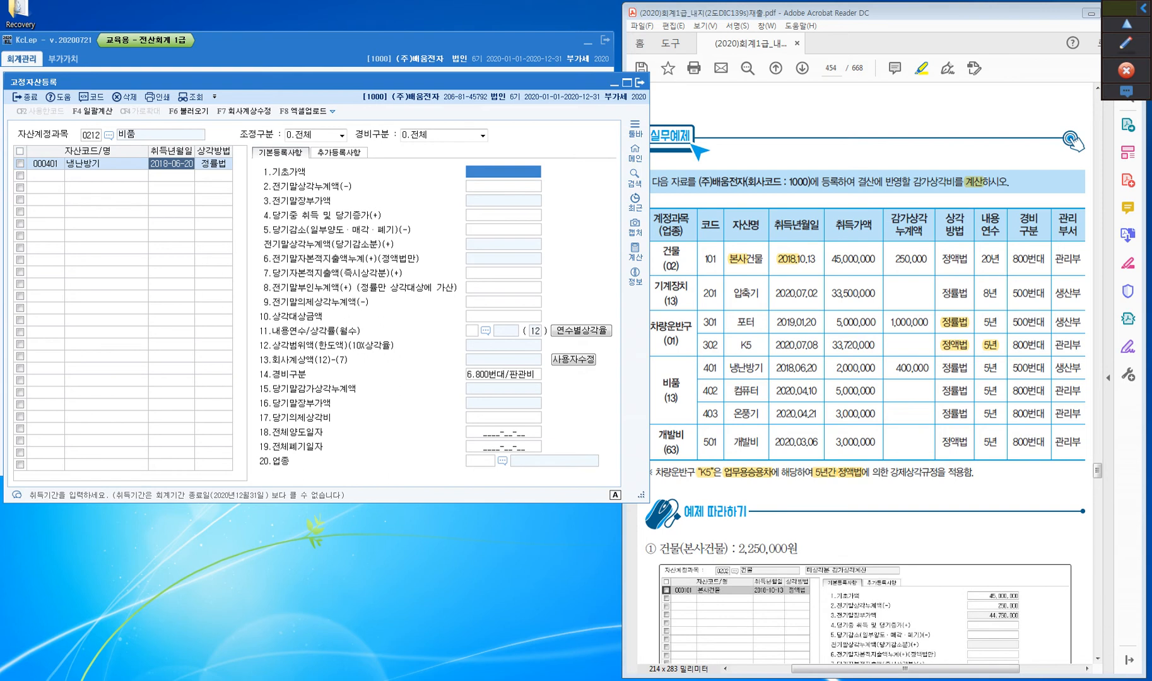
text(2000000)
key(Return)
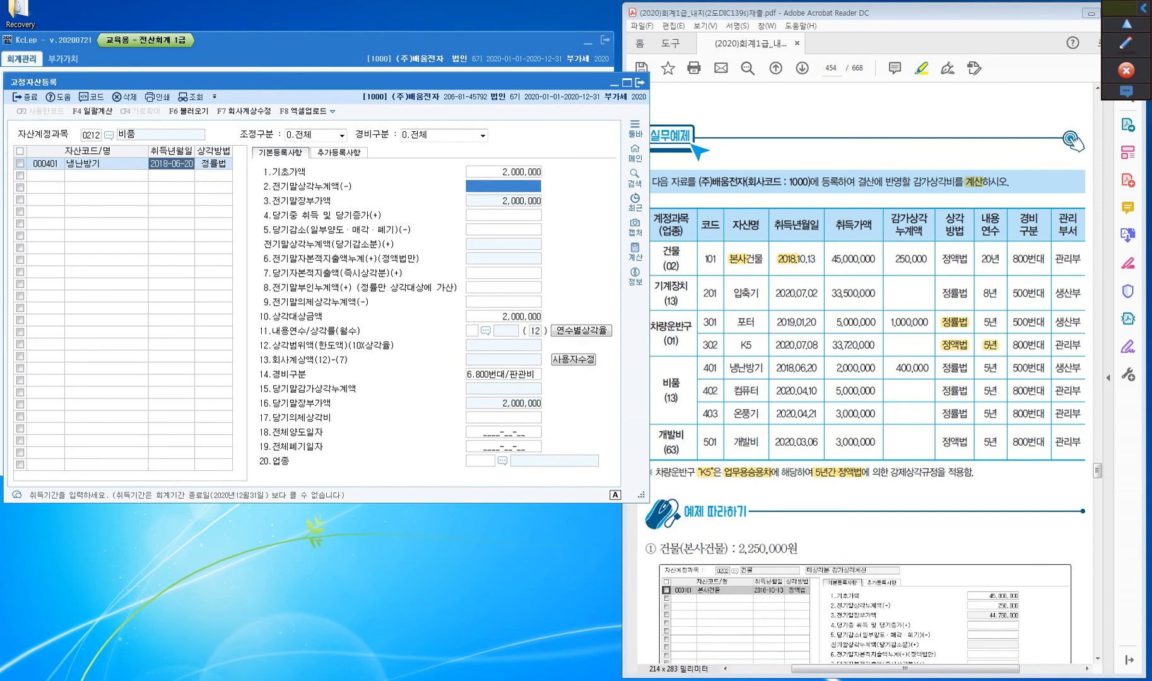
text(400000)
key(Return)
key(Return)
key(Return)
key(Return)
key(Return)
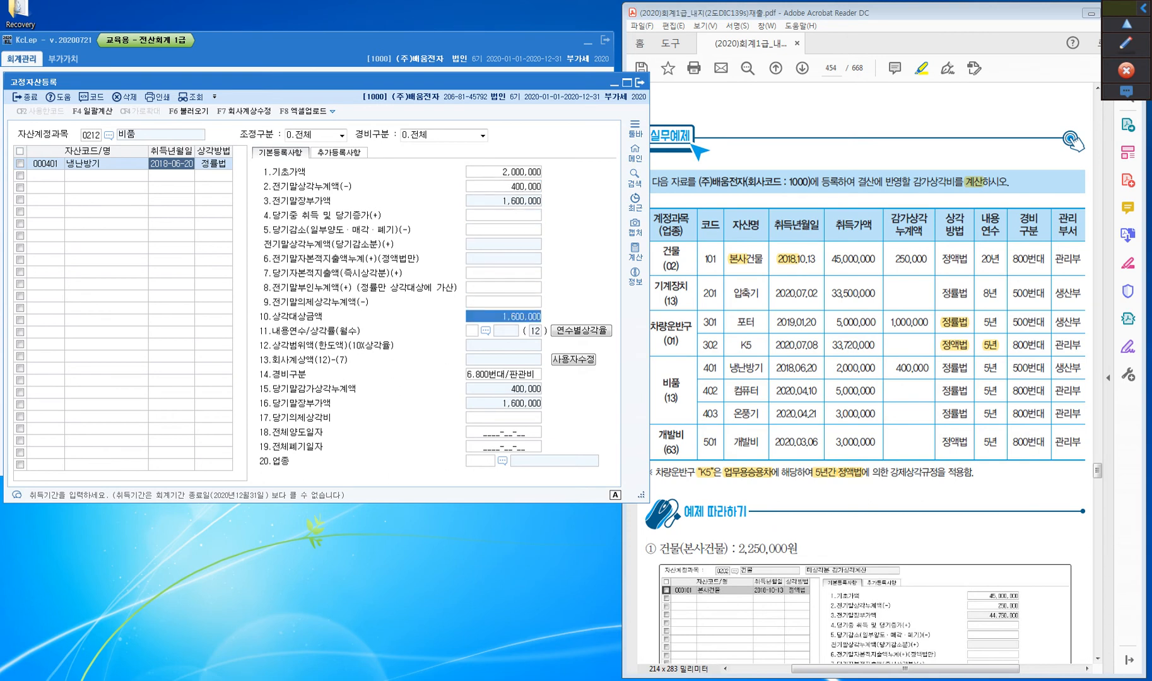
Set the 내용연수 of 냉난방기 to 5, leaving the fields for current-year increases and decreases empty
text(5)
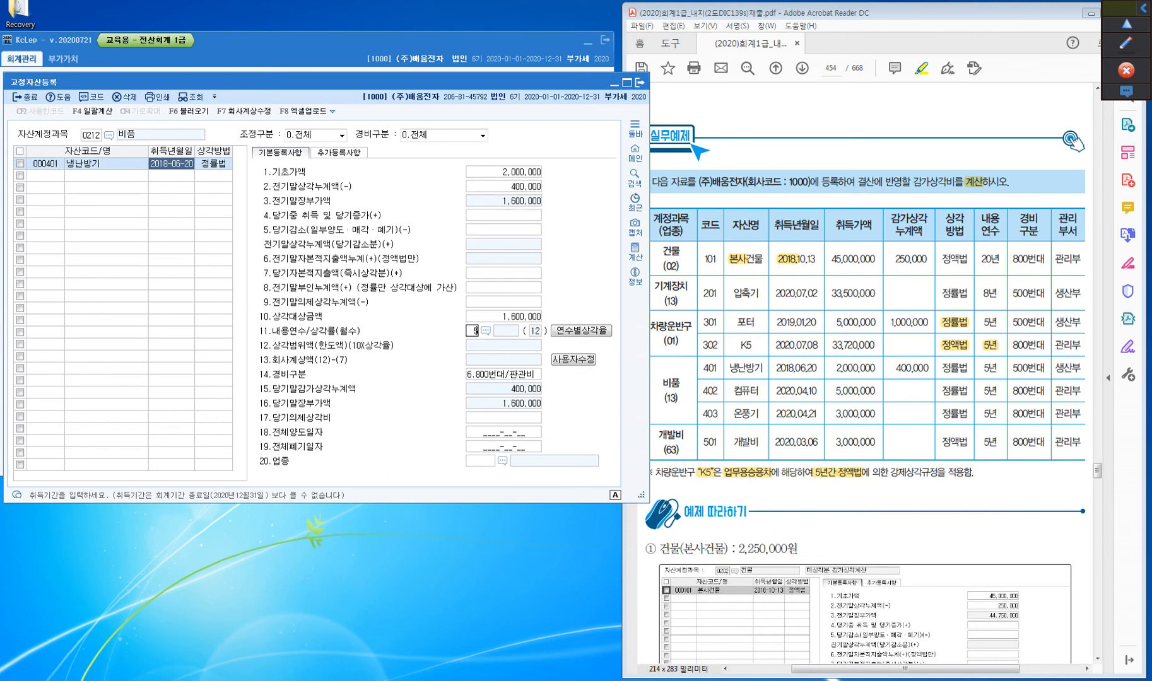
key(Return)
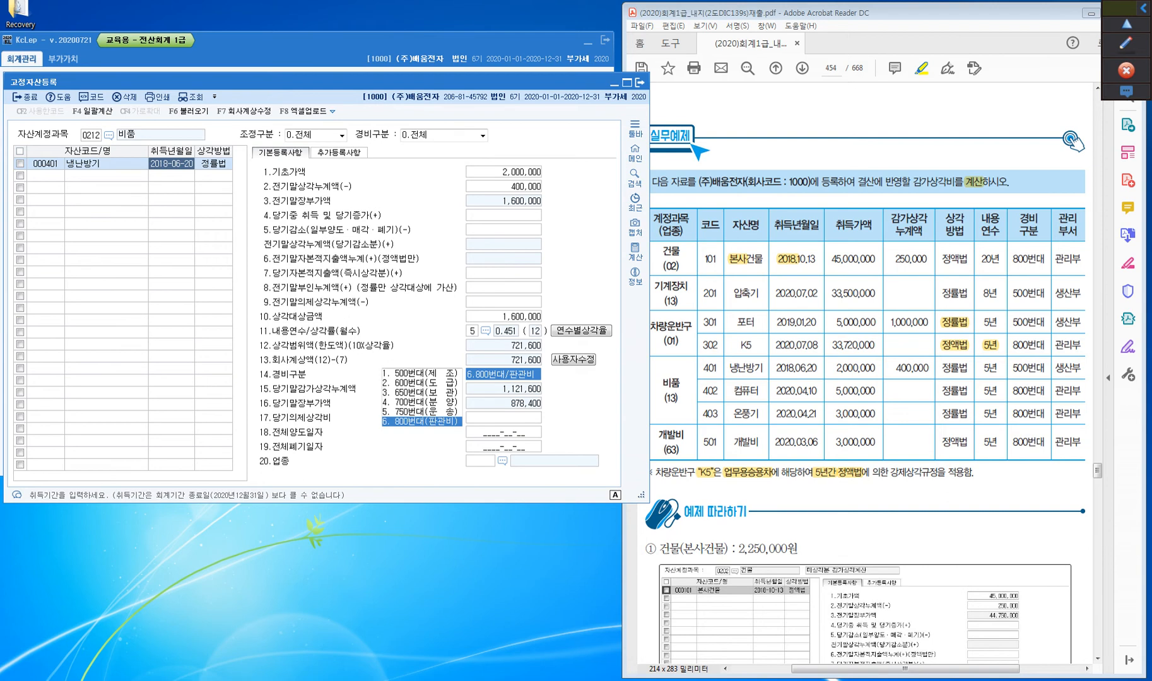
Highlight 냉난방기's 500번대 in the textbook PDF and set its 경비구분 in KcLep to 1.500번대/제조
drag(1012, 368, 1046, 368)
click(503, 375)
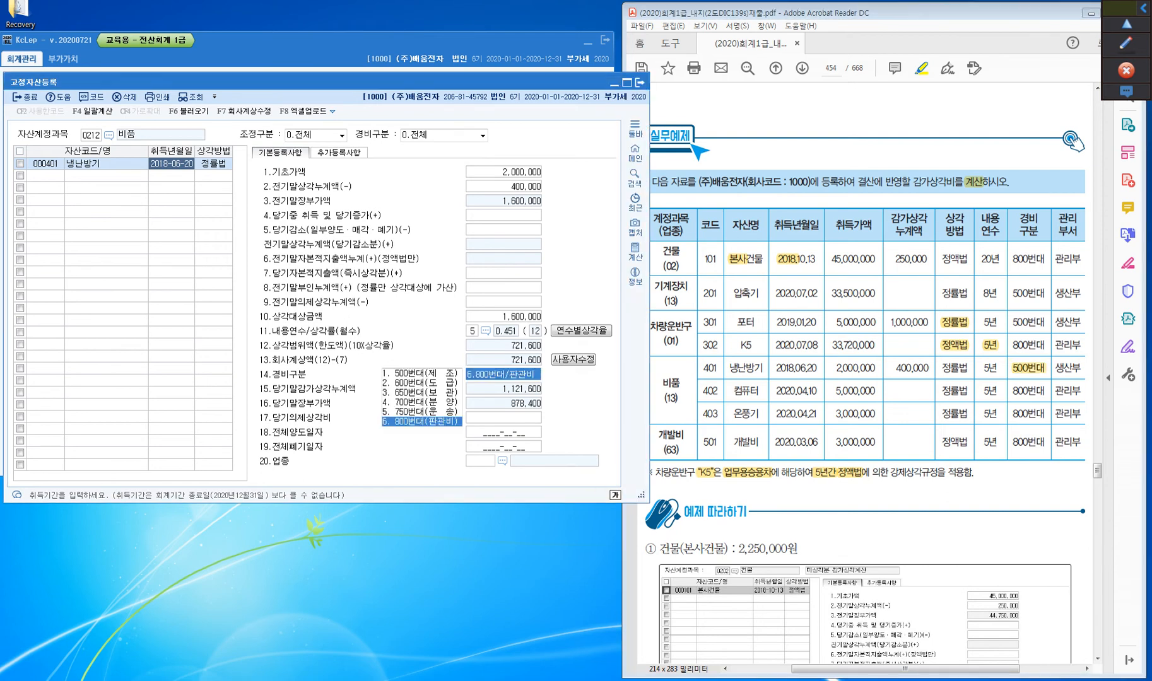
text(1)
key(Return)
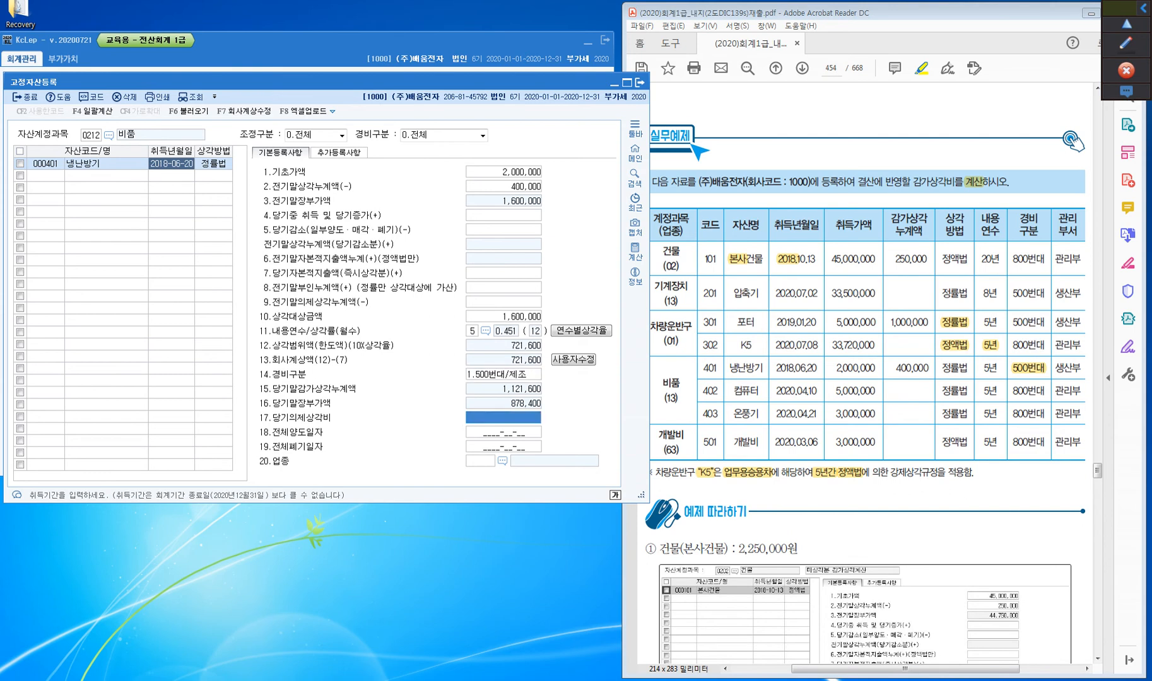
Set 업종 of 냉난방기 to 13 제조업, leaving the 전체양도일자 and 전체폐기일자 dates empty
key(Return)
key(Return)
key(Return)
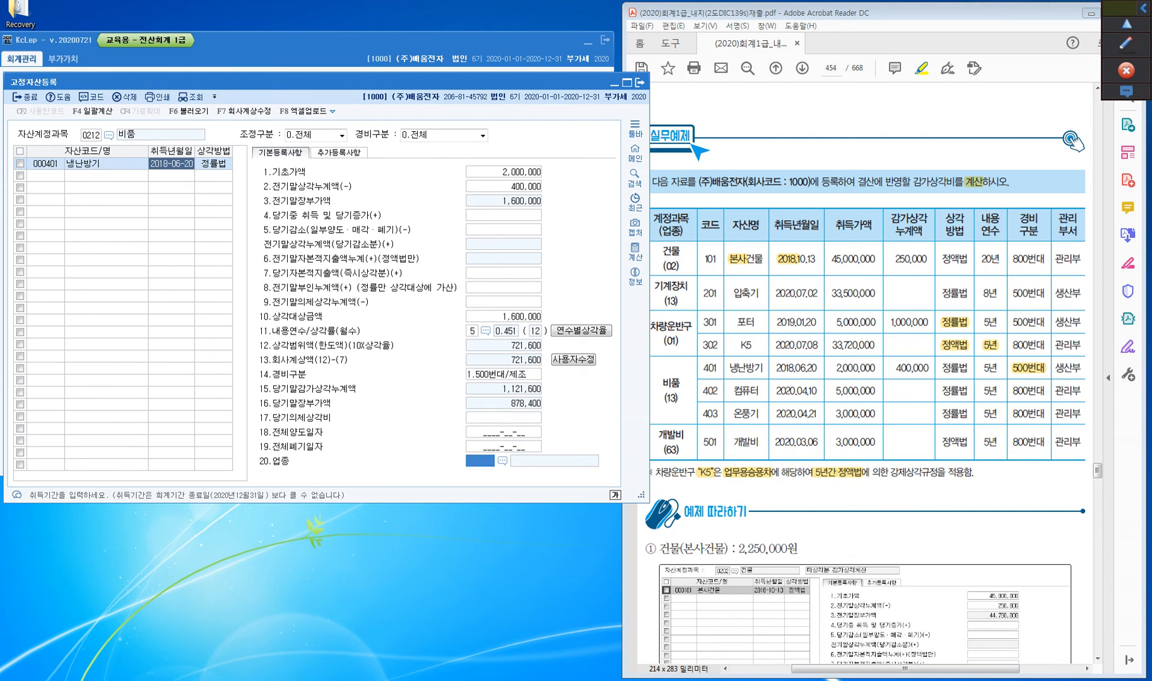
text(13)
key(Return)
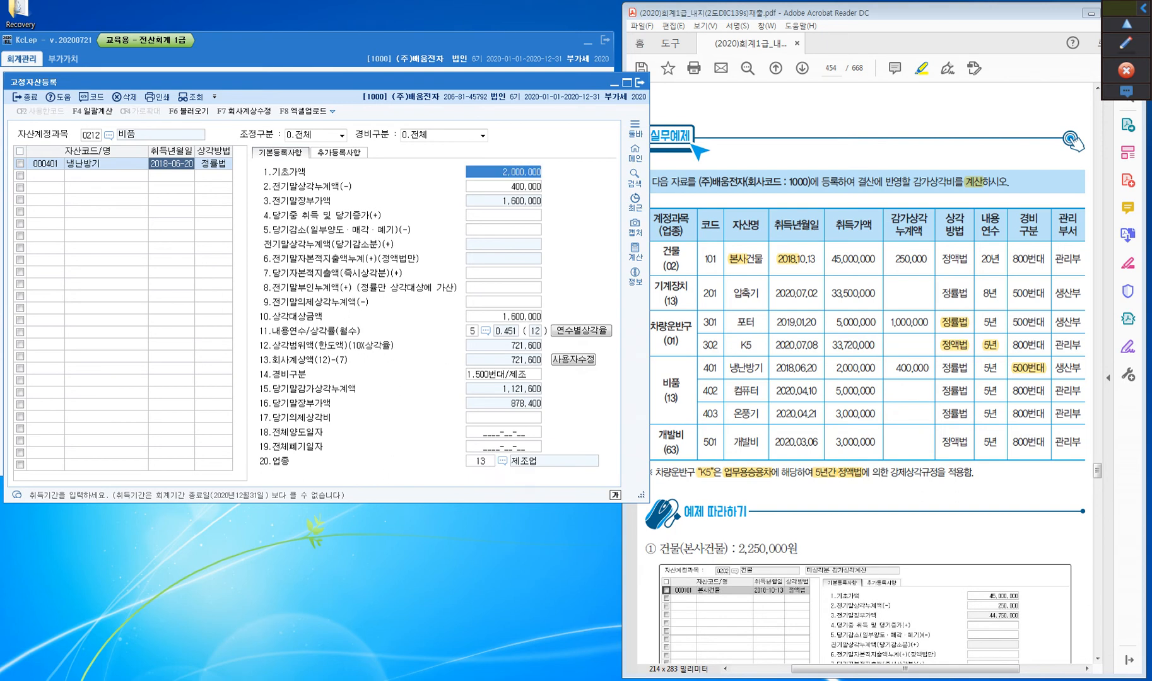
Add asset 402 named 컴퓨터 under 비품 with 취득년월일 2020-04-10, keeping 정률법 as its 상각방법
click(45, 176)
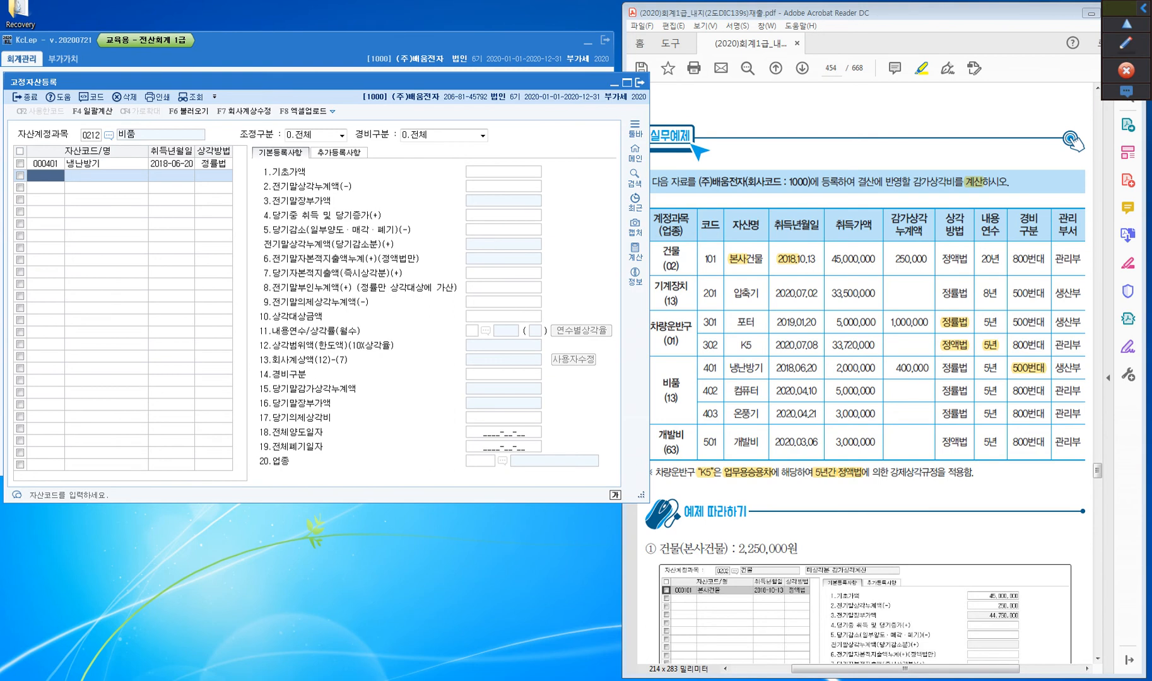
text(402)
key(Return)
text(컴퓨터)
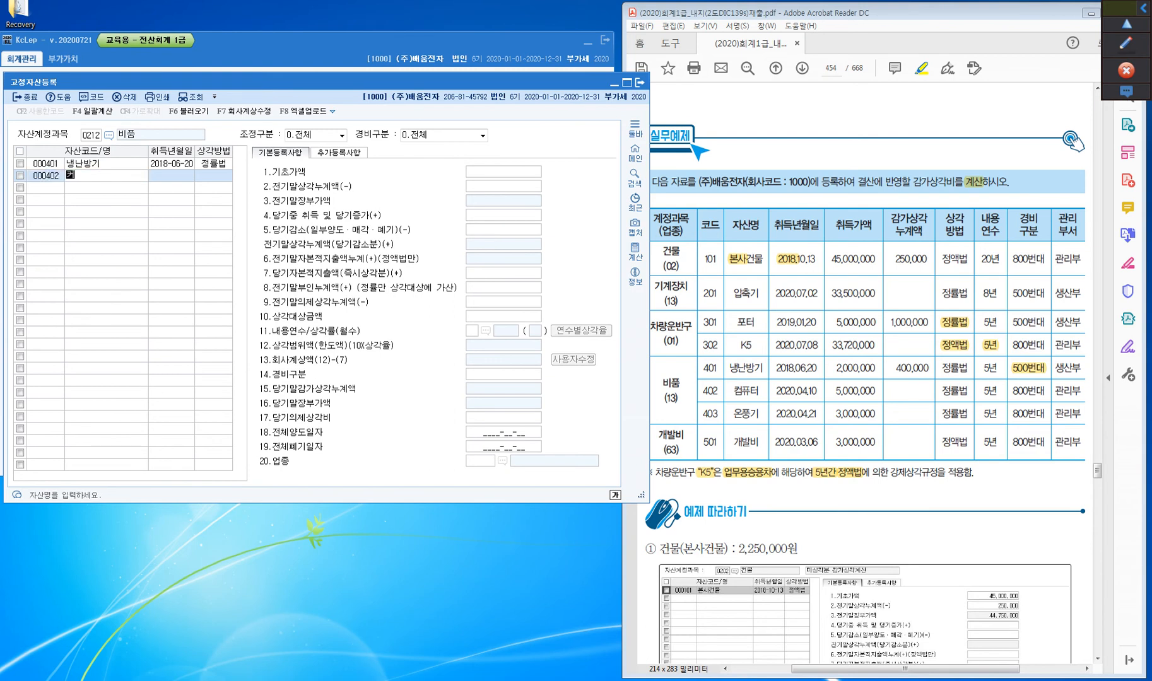
key(Return)
text(2020410)
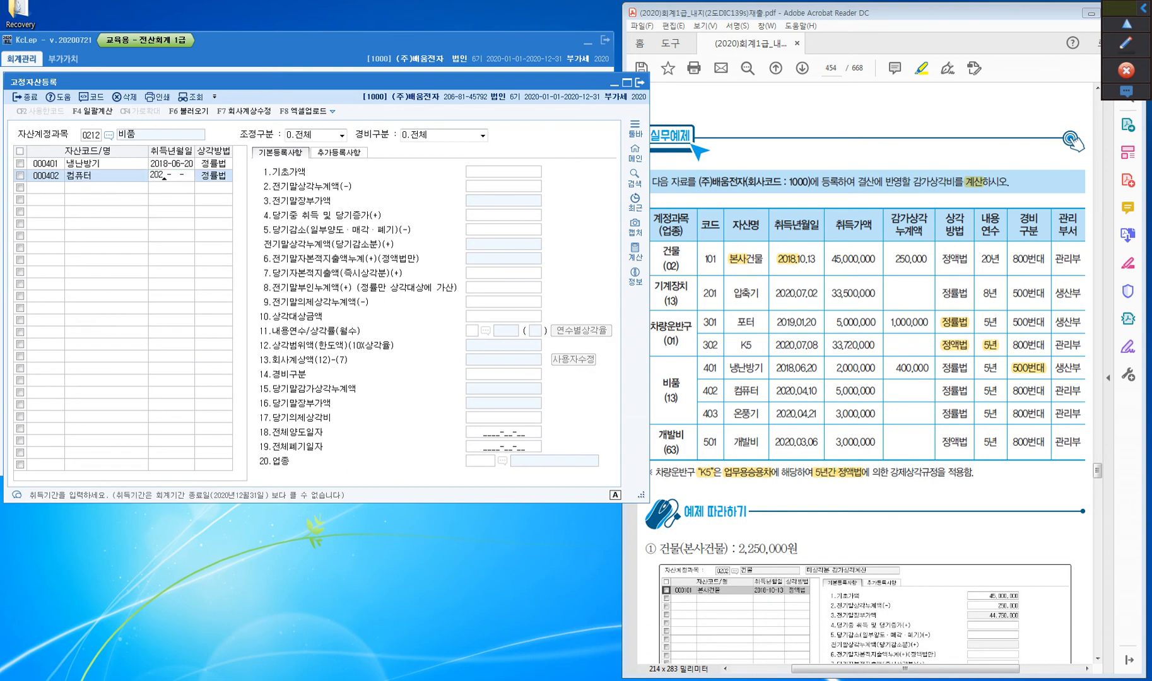
key(BackSpace)
key(BackSpace)
key(BackSpace)
key(BackSpace)
key(BackSpace)
key(BackSpace)
key(BackSpace)
text(202001)
key(BackSpace)
text(0410)
key(Return)
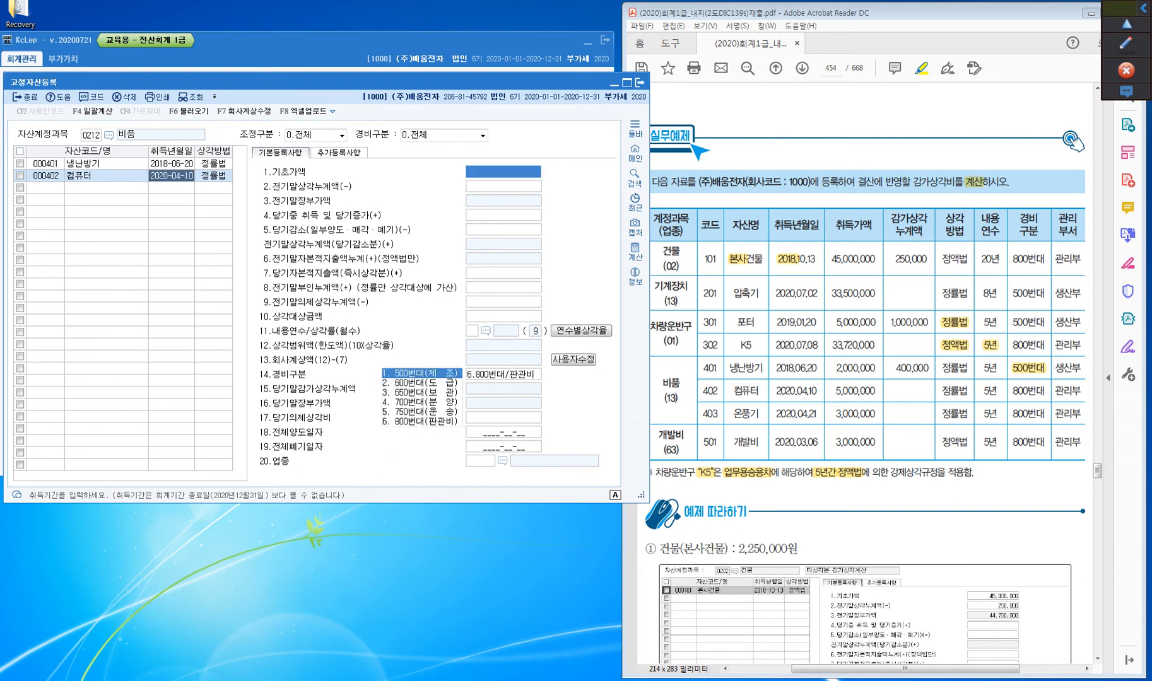
Set 컴퓨터's 당기중 취득 및 당기증가 to 5,000,000
key(Return)
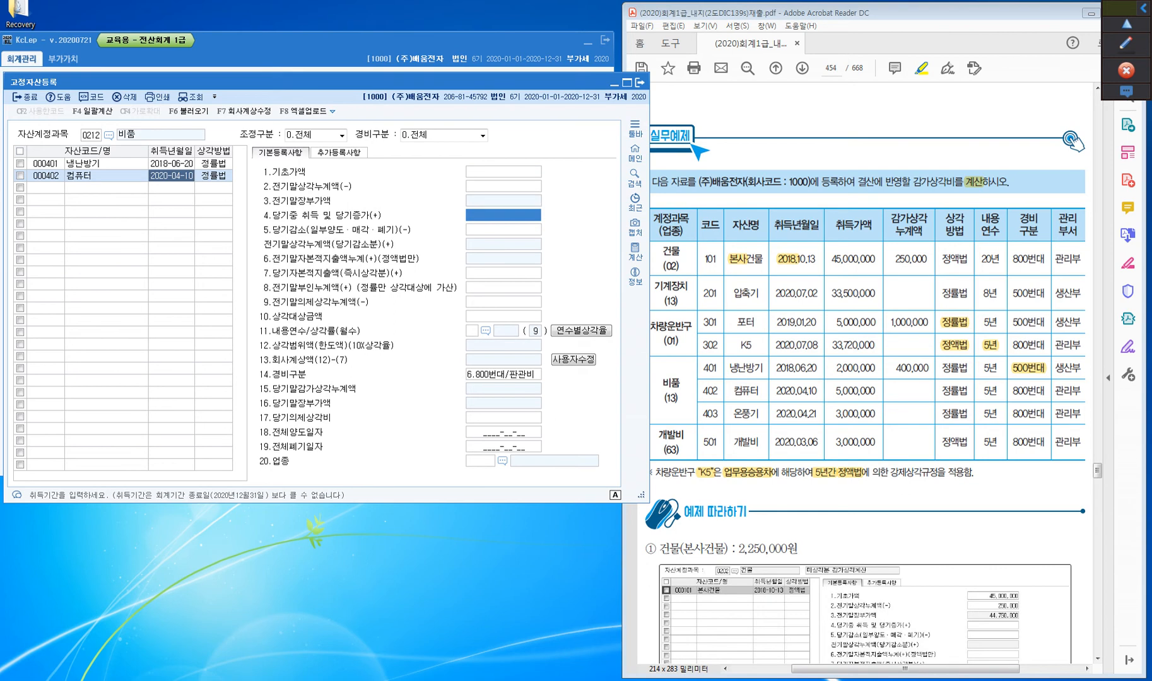
text(5000000)
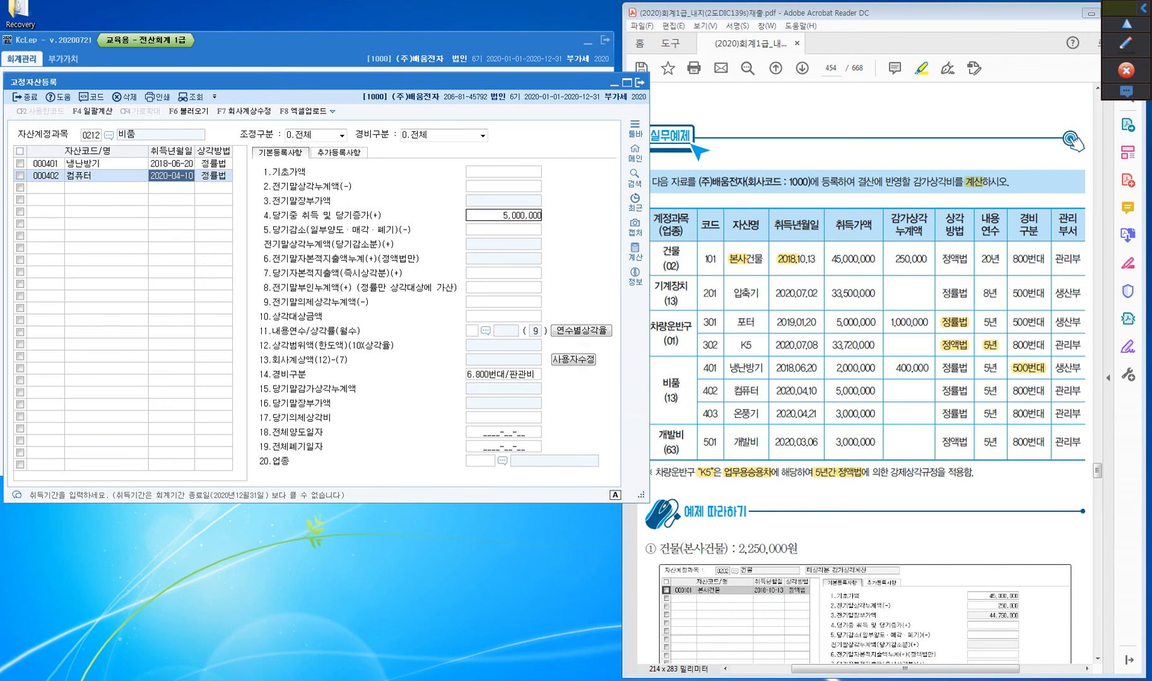
key(Return)
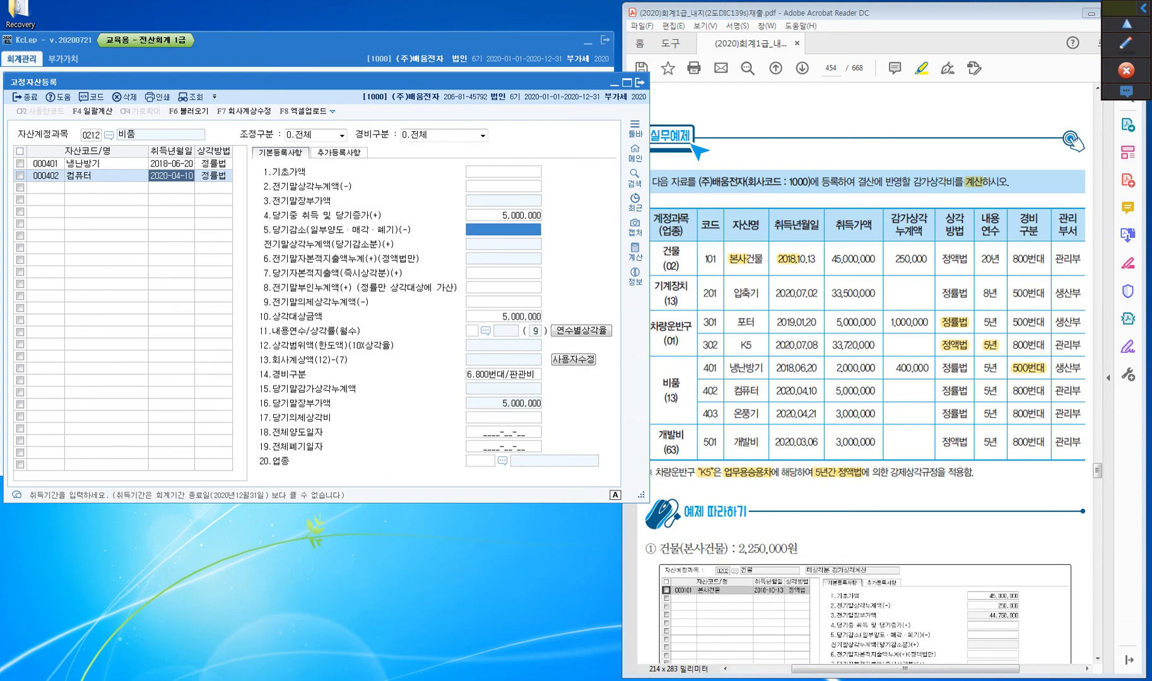
Set the 내용연수 of 컴퓨터 to 5 years, leaving the decrease and adjustment amounts empty
key(Return)
key(Return)
key(Return)
key(Return)
key(Return)
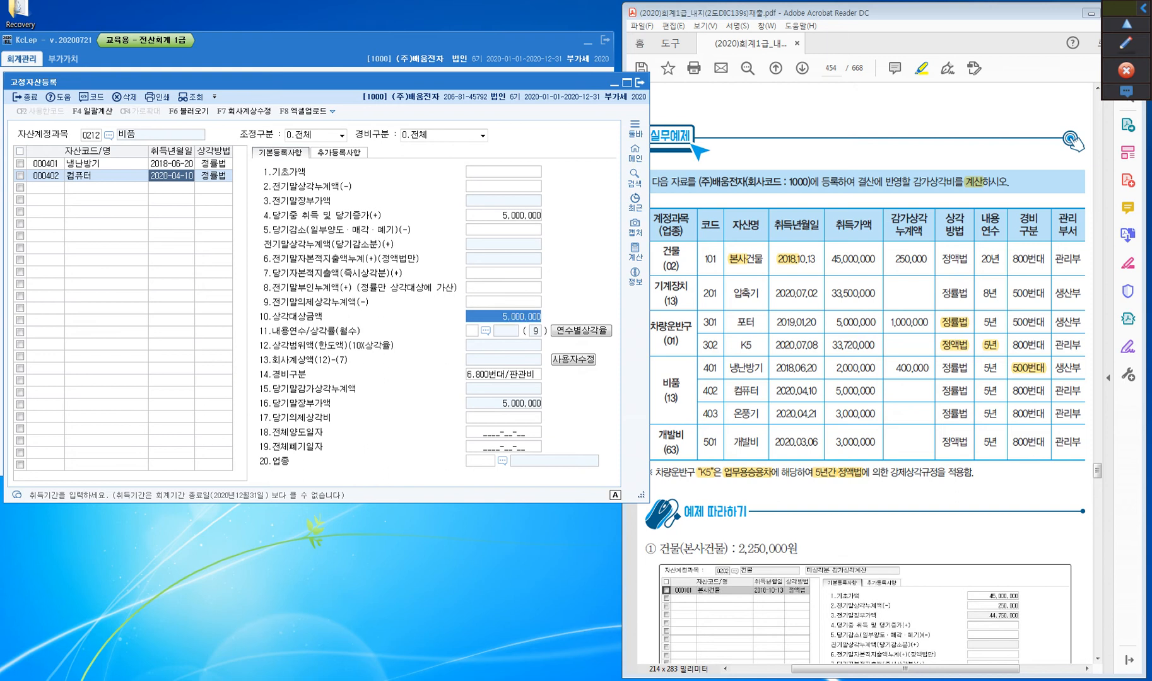
text(5)
key(Return)
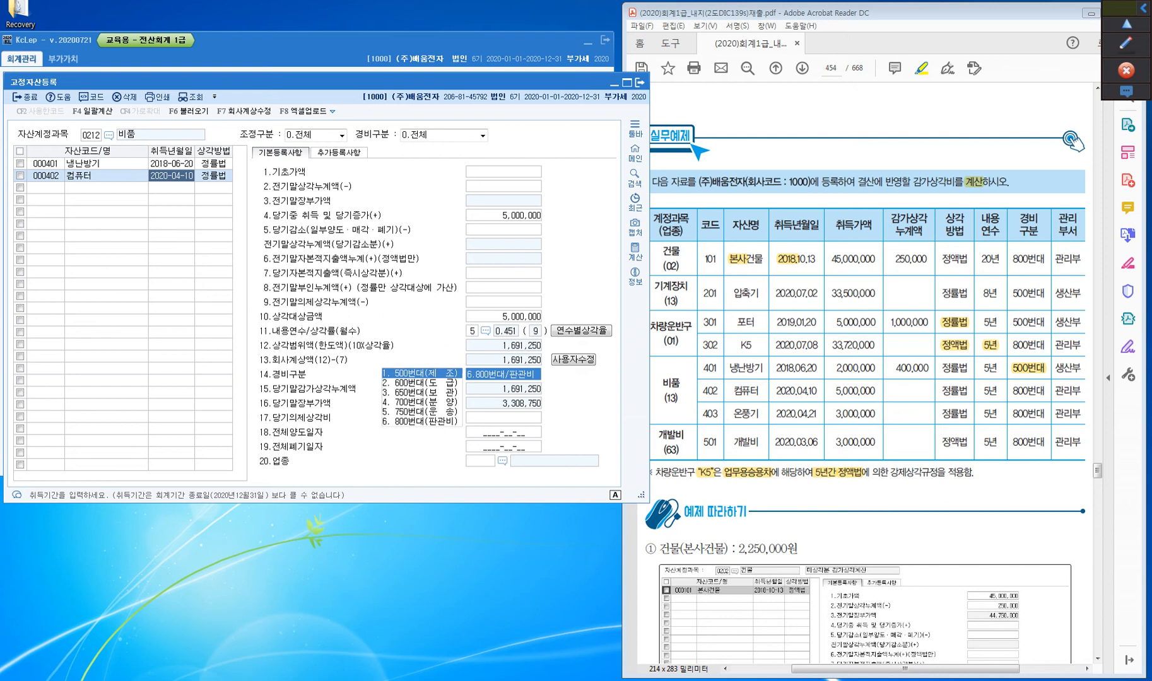
Keep 컴퓨터's 경비구분 at 6.800번대/판관비 and set its 업종 to 13 제조업
key(Return)
key(Return)
key(Return)
key(Return)
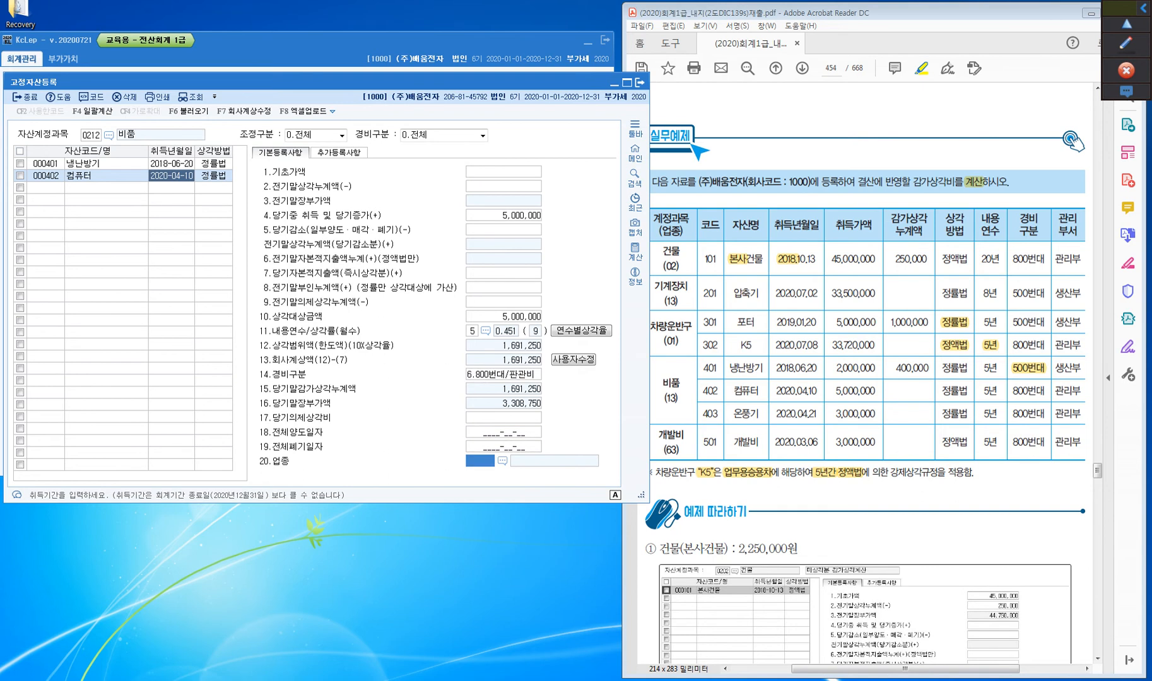
text(13)
key(Return)
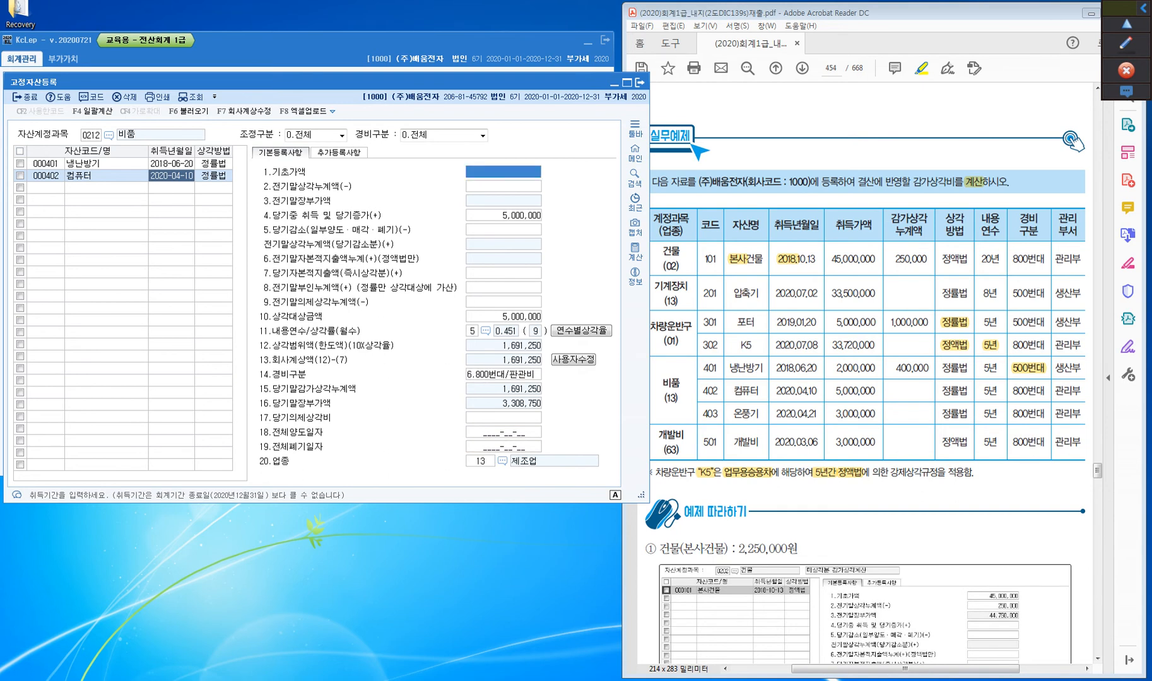
Add asset 403 named 온풍기 under 비품 with 취득년월일 2020-04-21
key(Return)
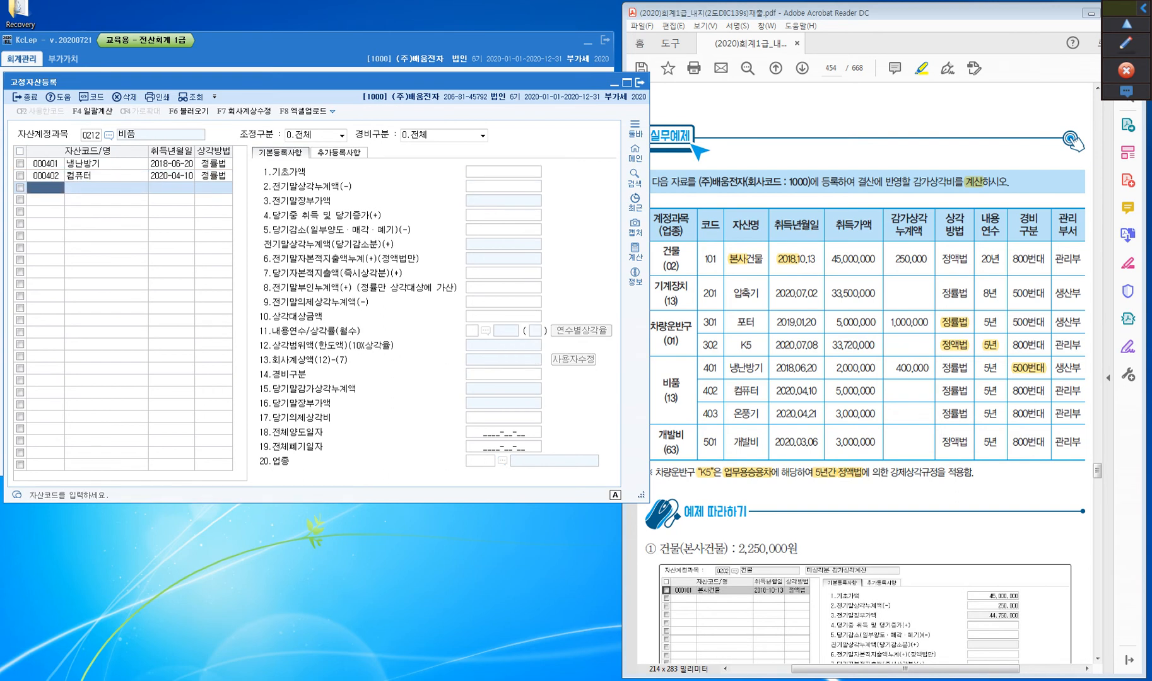
text(403)
key(Return)
text(온풍)
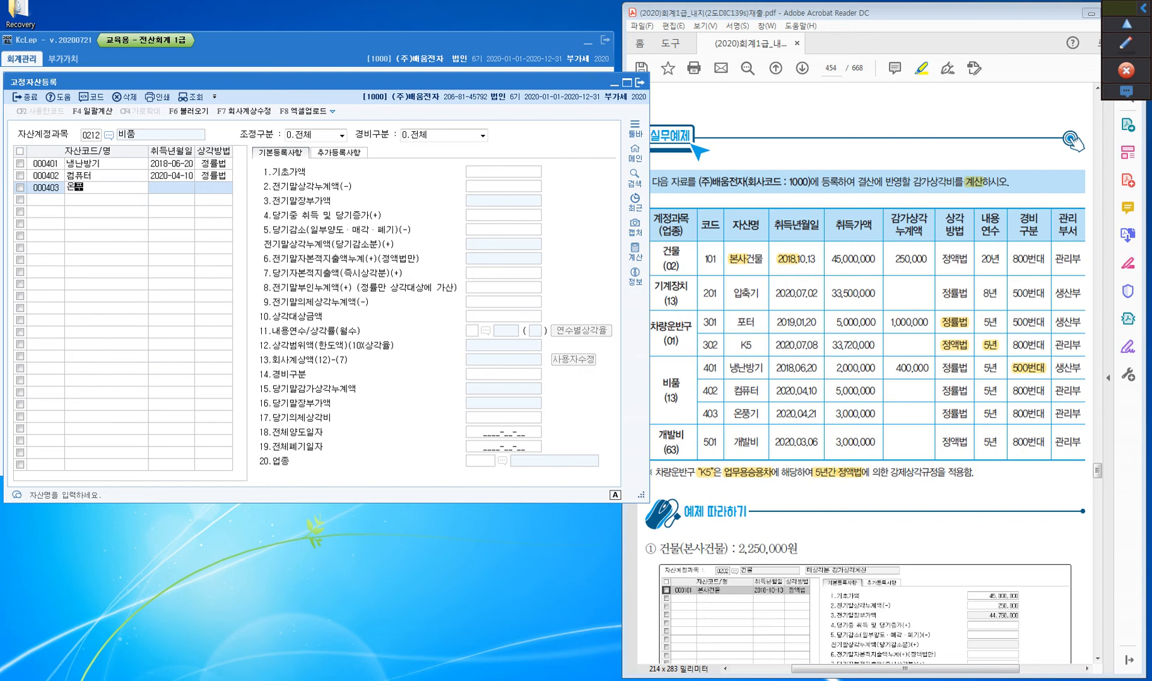
text(기)
key(Return)
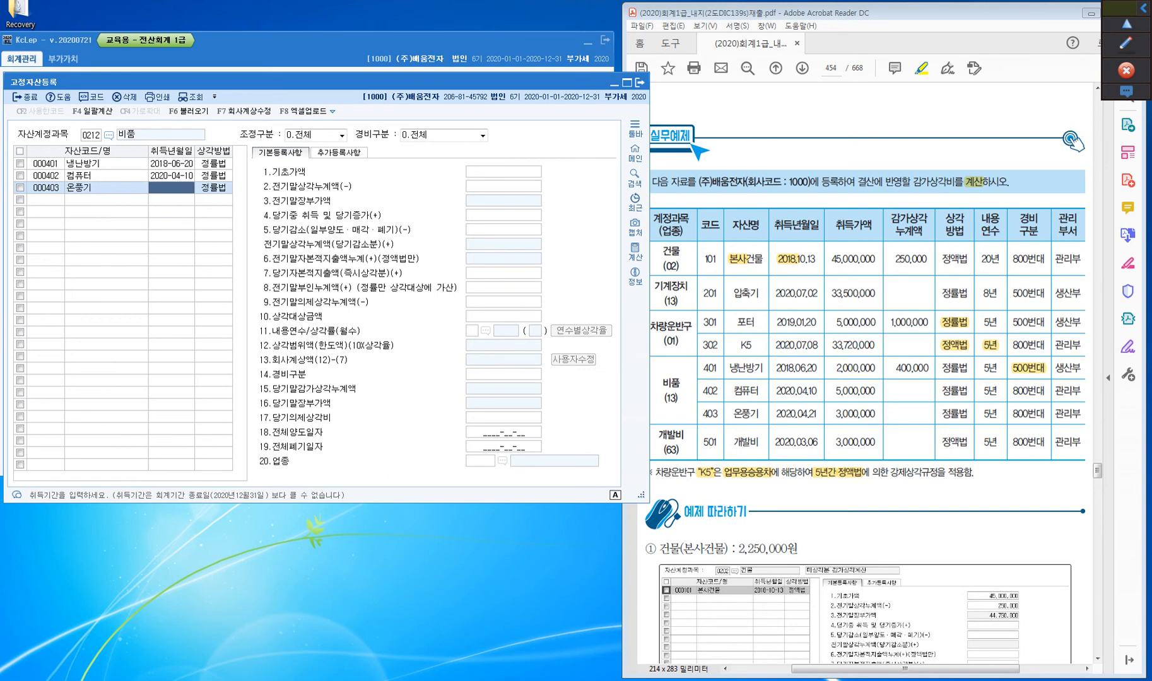
text(20200421)
key(Return)
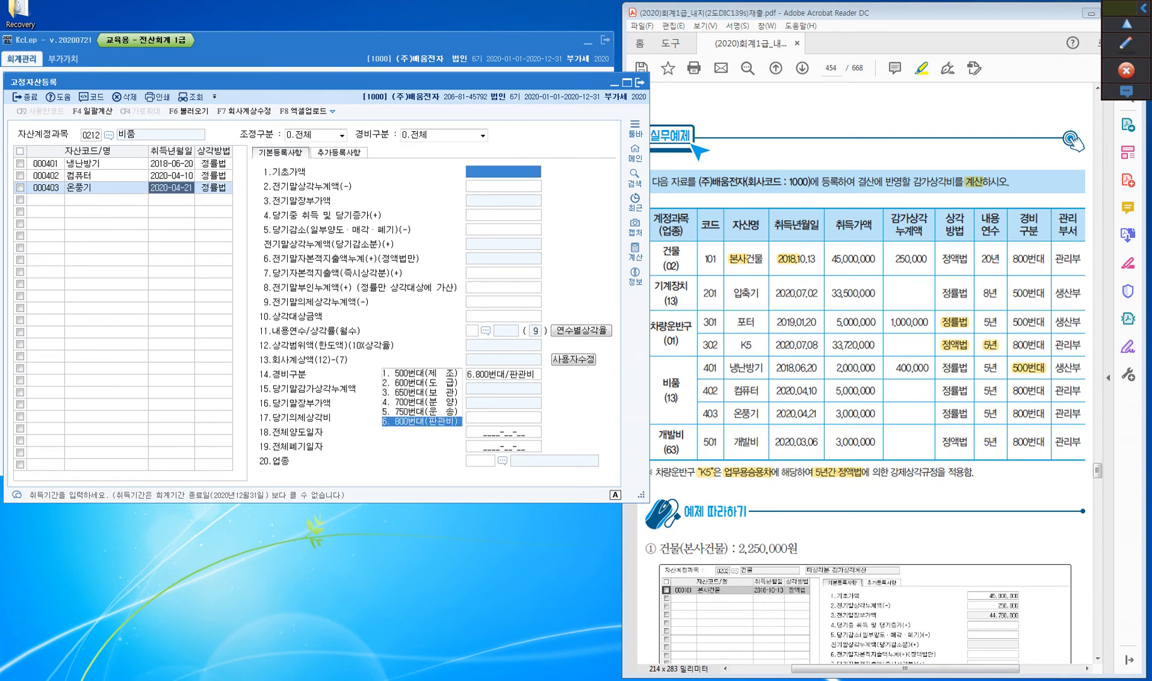
Set 온풍기's 당기중 취득 및 당기증가 to 3,000,000, leaving 기초가액 and 전기말상각누계액 empty
key(Return)
key(Return)
key(Return)
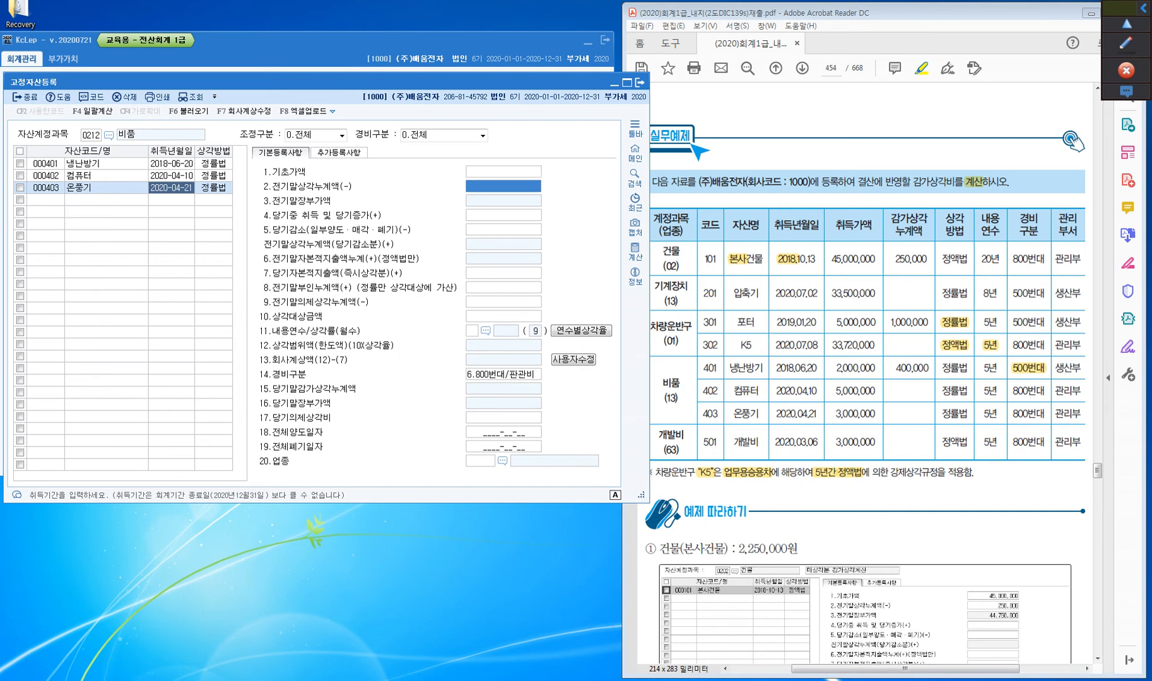
key(Up)
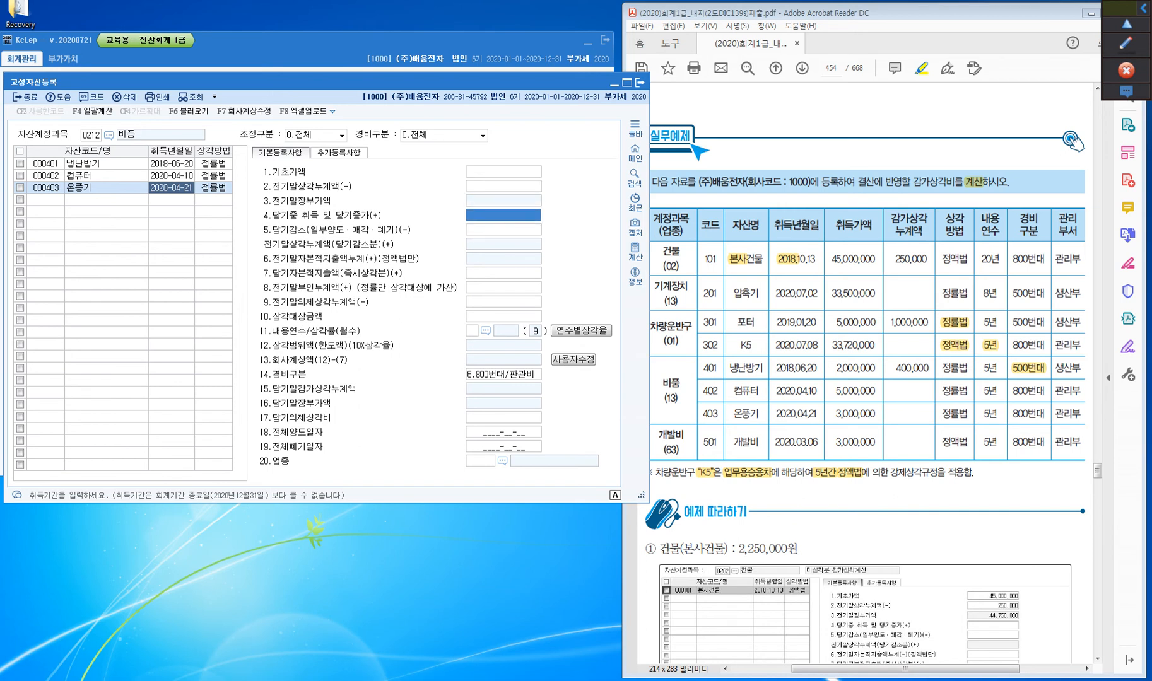
text(3000000)
key(Return)
key(Return)
key(Return)
Set the 내용연수 of 온풍기 to 5 years
key(Return)
key(Return)
key(Return)
text(5)
key(Return)
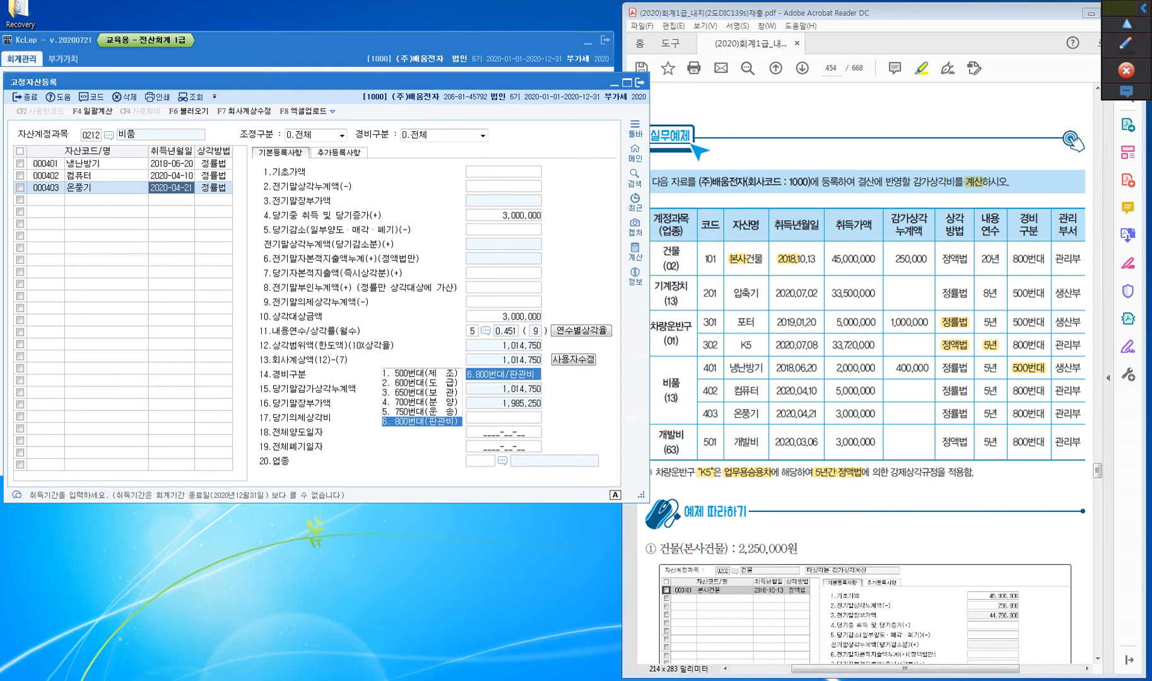
Keep 온풍기's 경비구분 at 6.800번대/판관비 and set its 업종 to 13 제조업
key(Return)
key(Return)
key(Return)
key(Return)
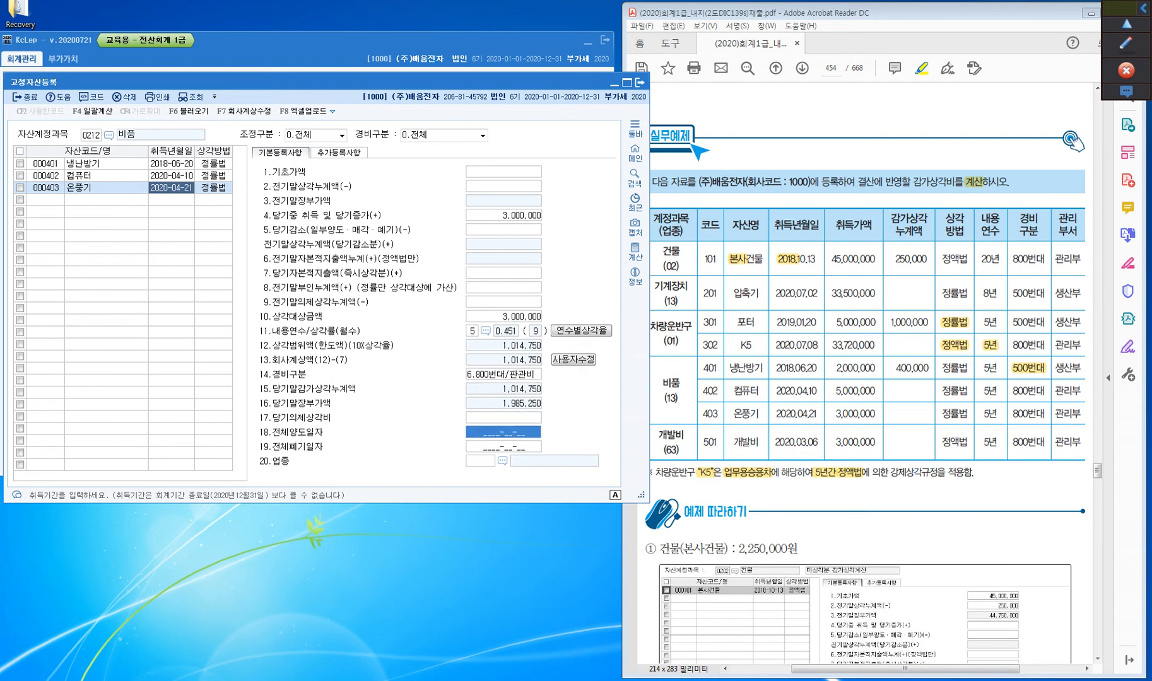
text(13)
key(Return)
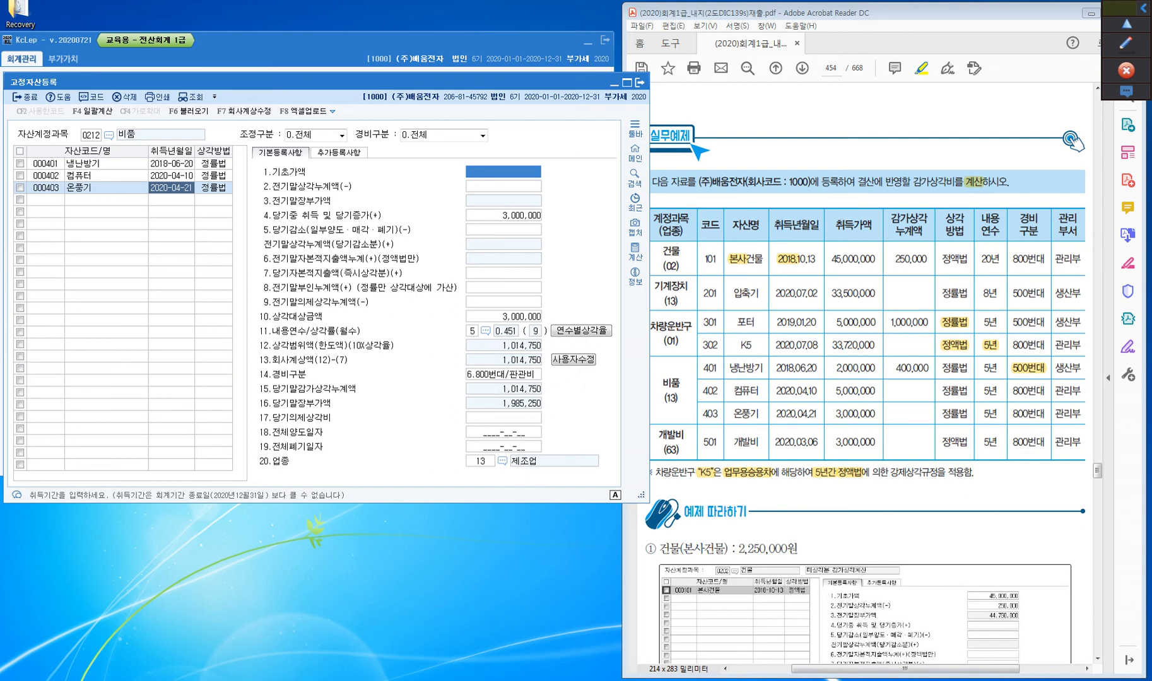
Change the 자산계정과목 from 비품 to 0226 개발비 by searching the account codes for 개발
key(Escape)
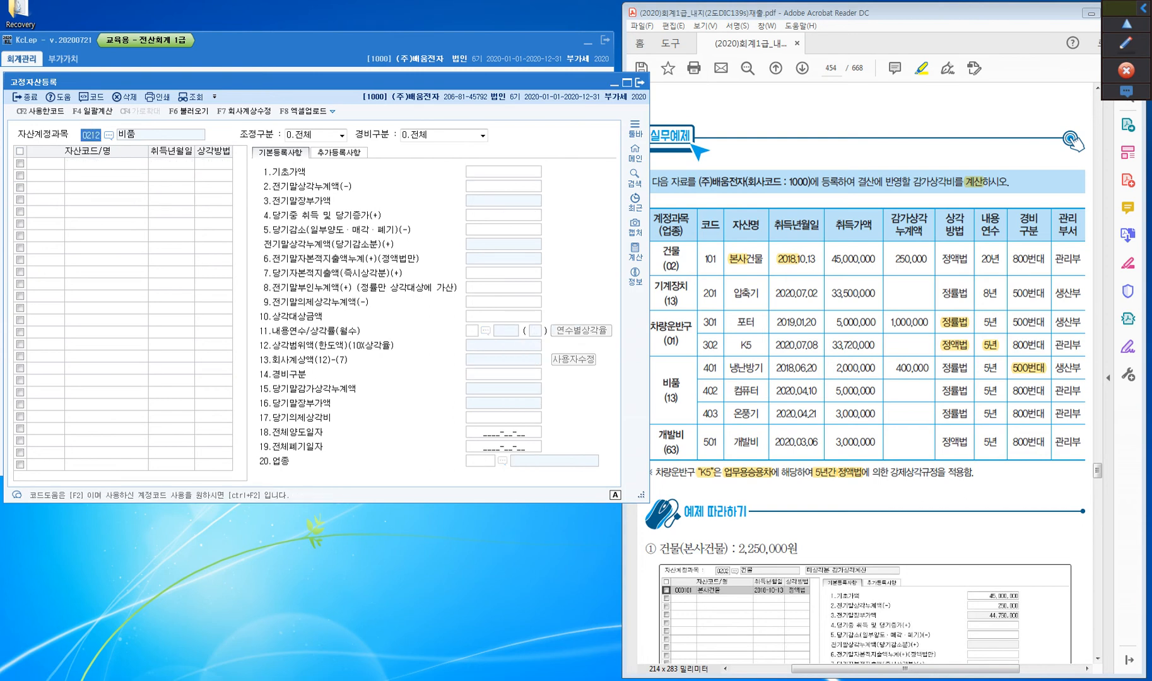
key(F2)
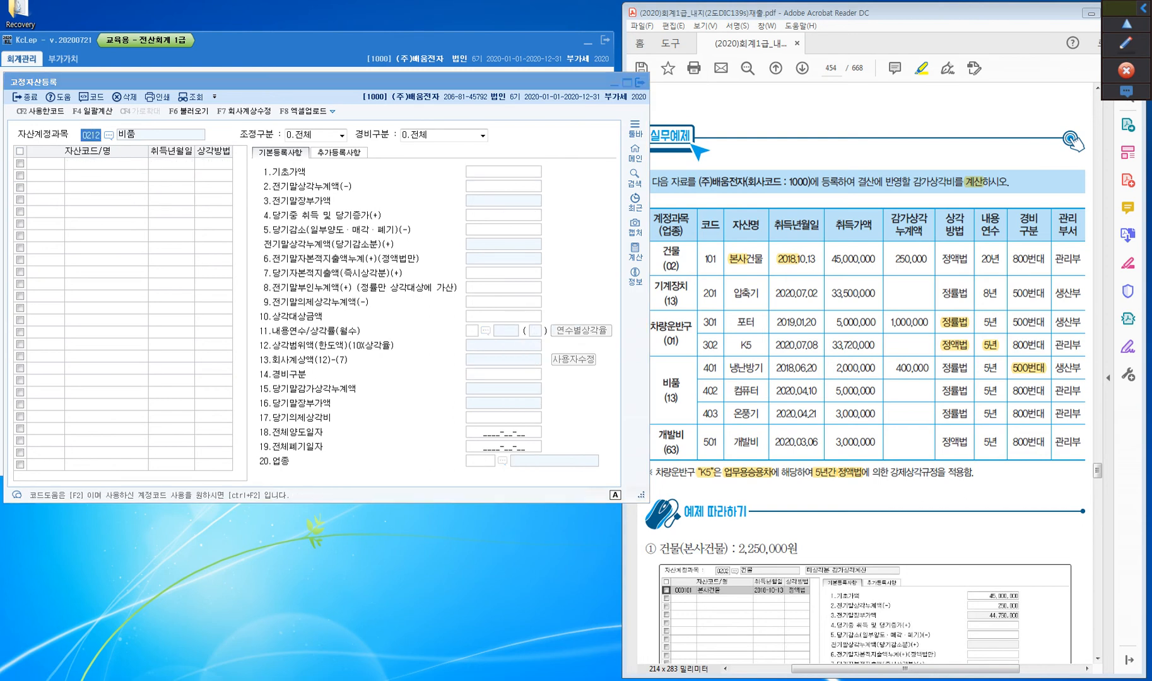
text(개발)
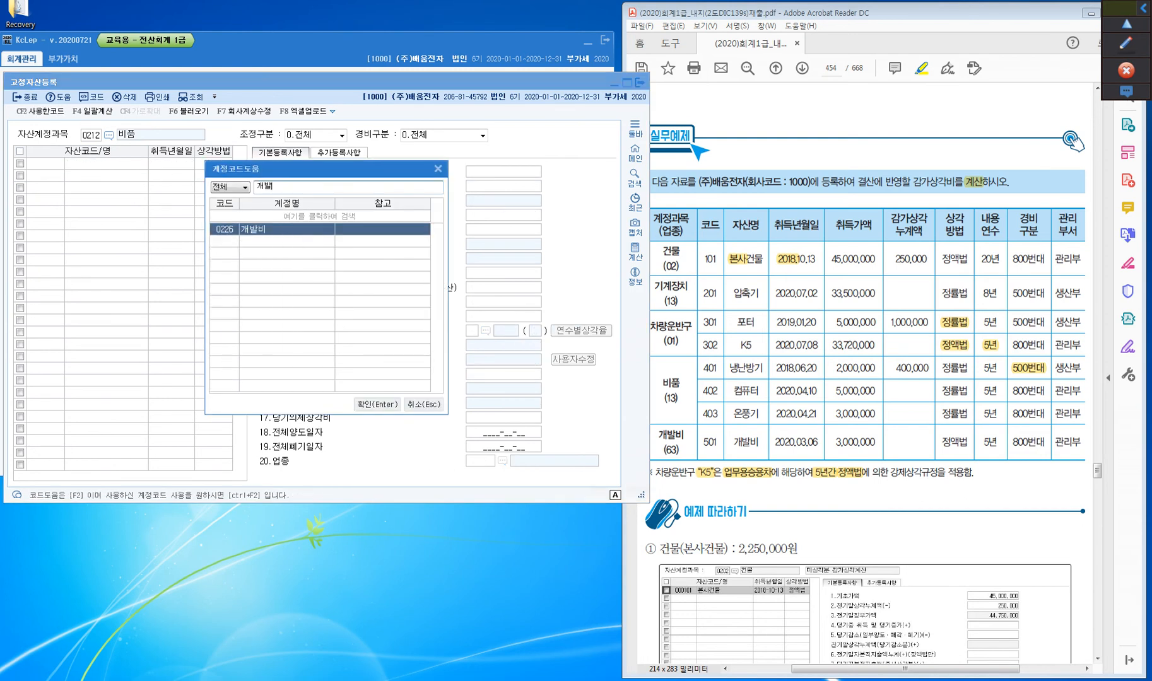
key(Return)
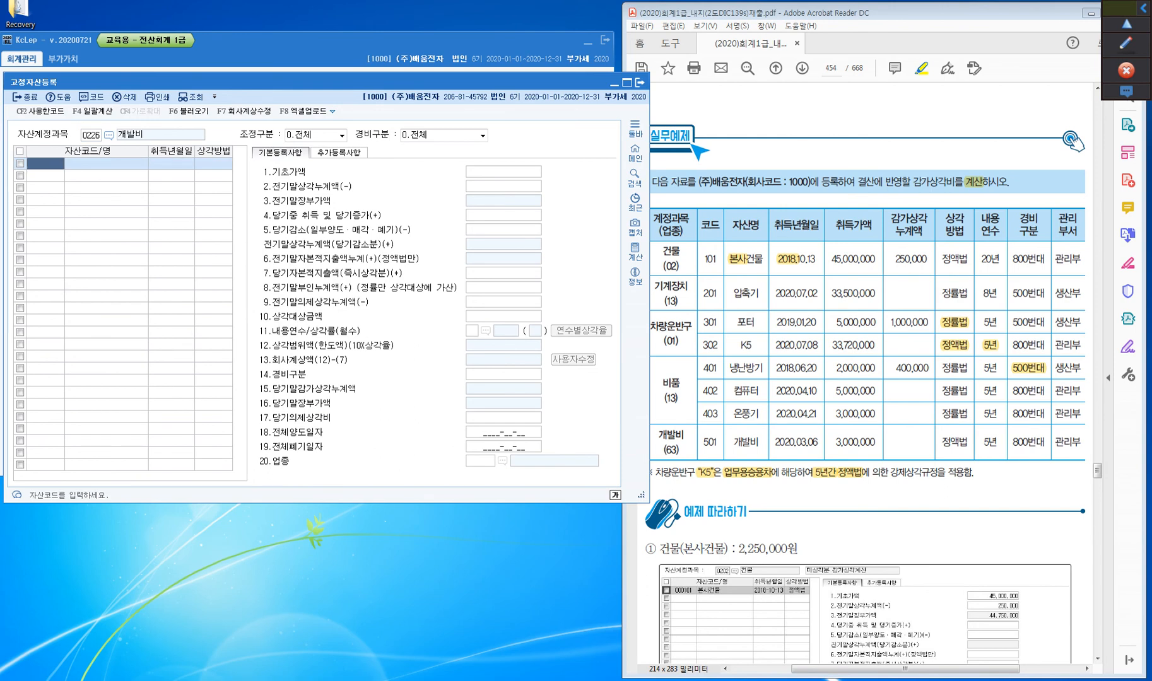
Add asset 501 named 개발비 with 취득년월일 2020-03-06, keeping 정액법 as its 상각방법
text(501)
key(Return)
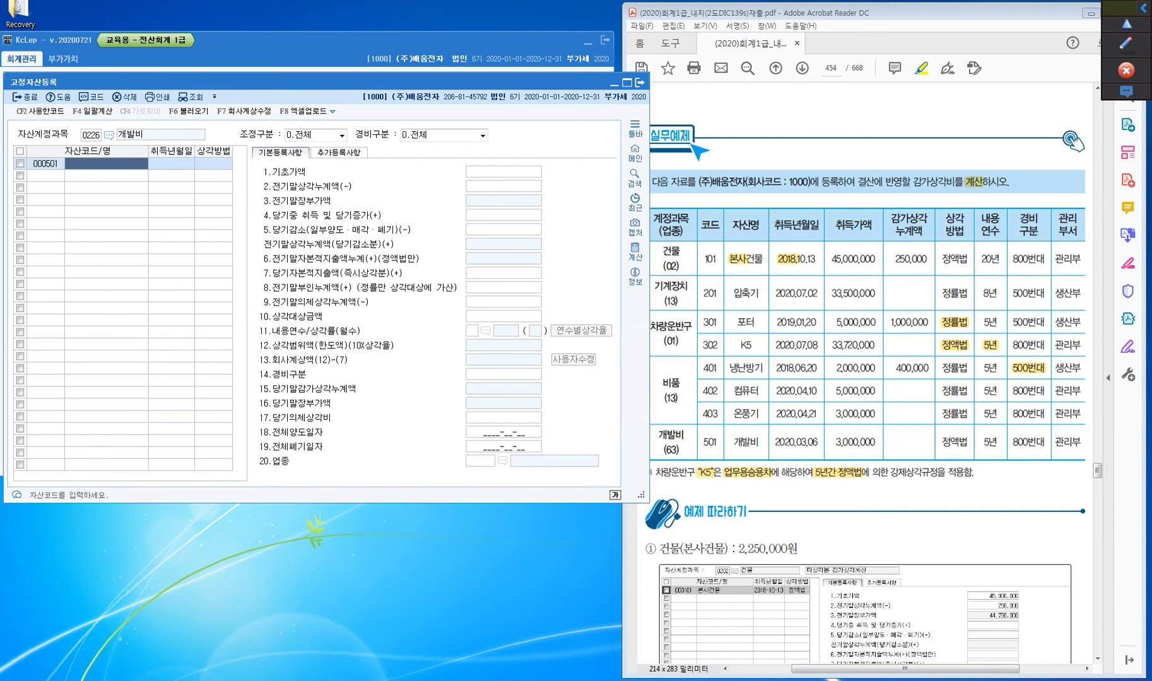
text(개발비)
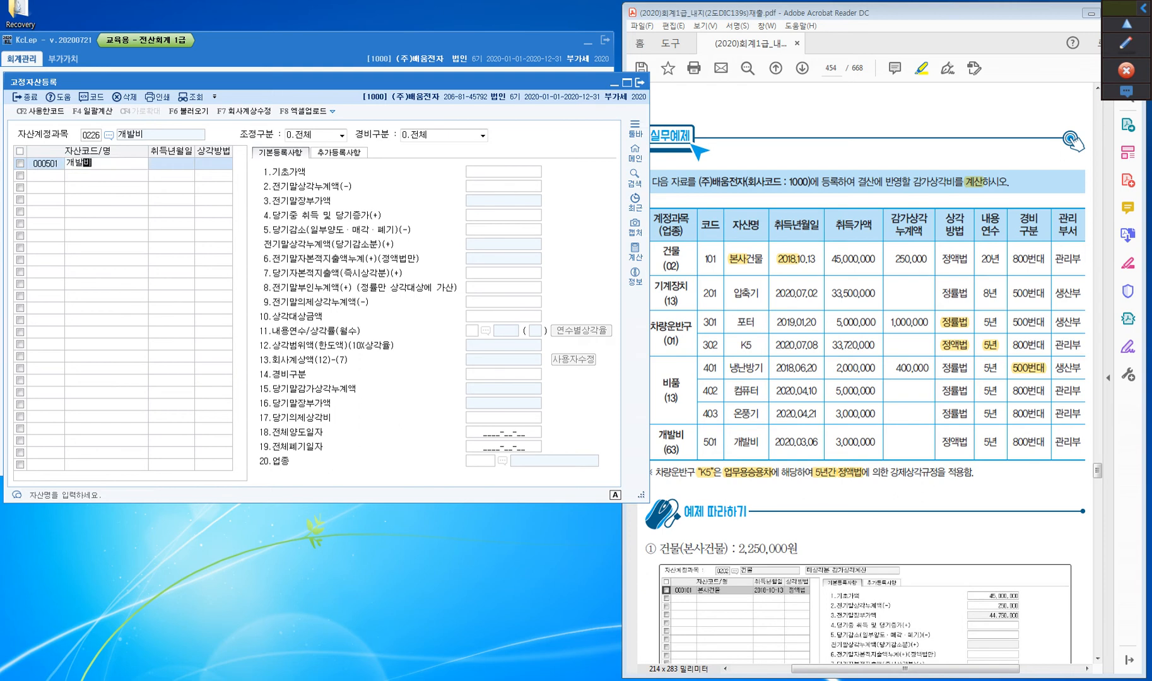
key(Return)
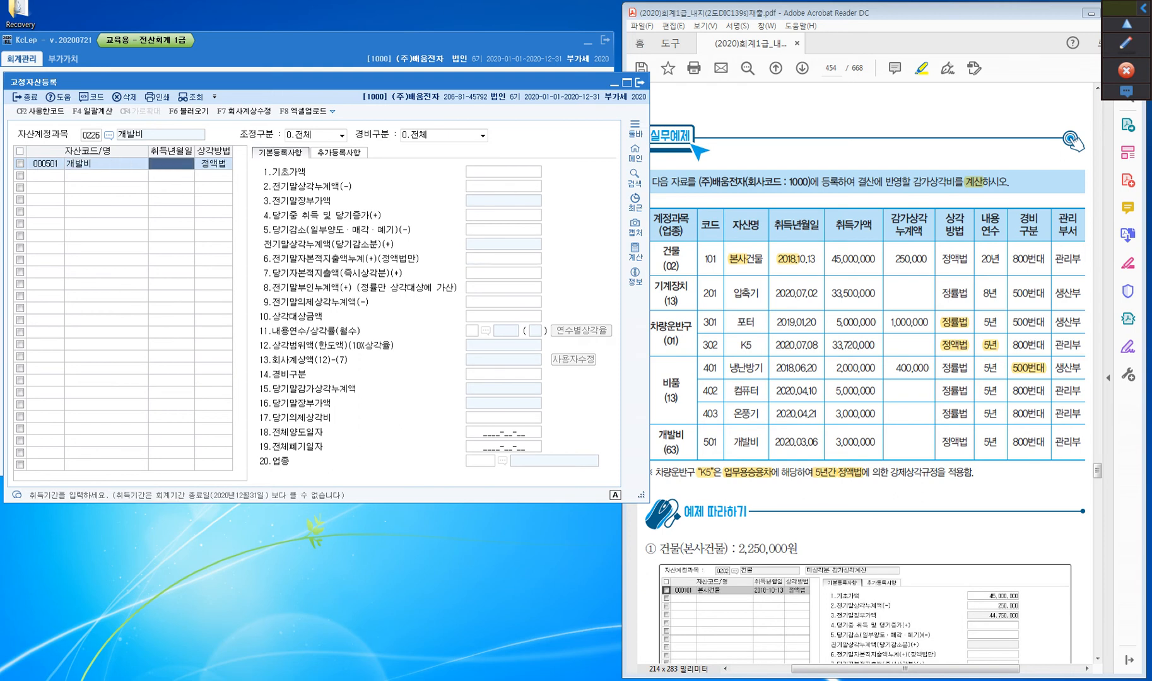
text(2020-03-06)
key(Return)
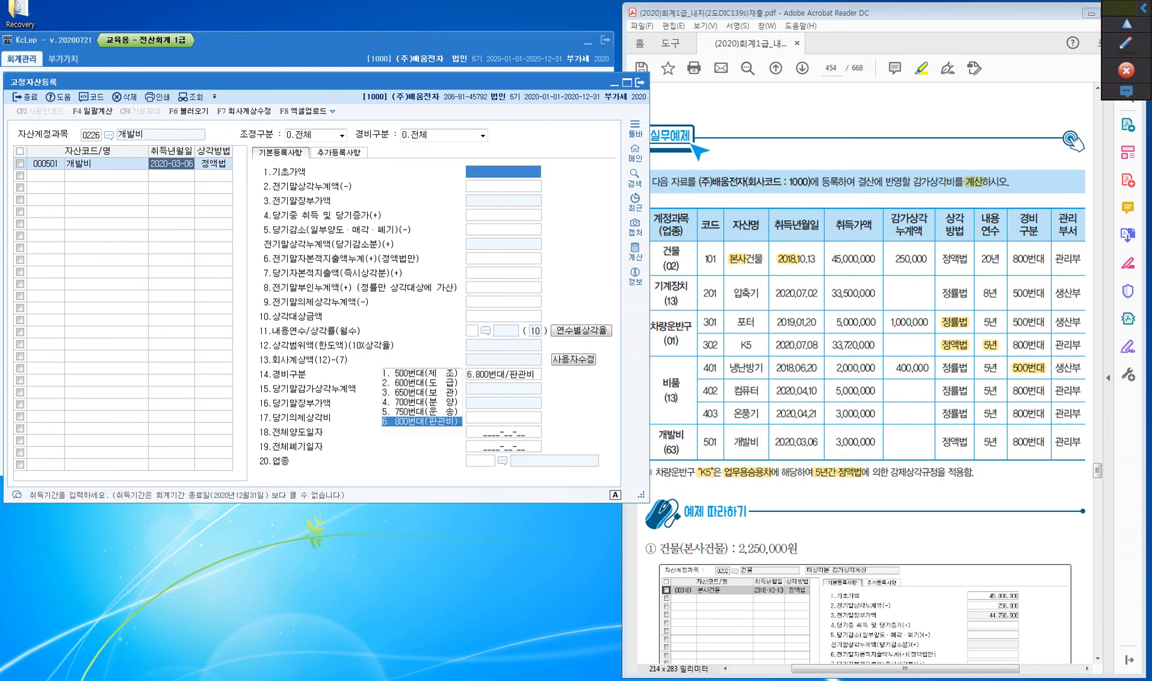
click(213, 164)
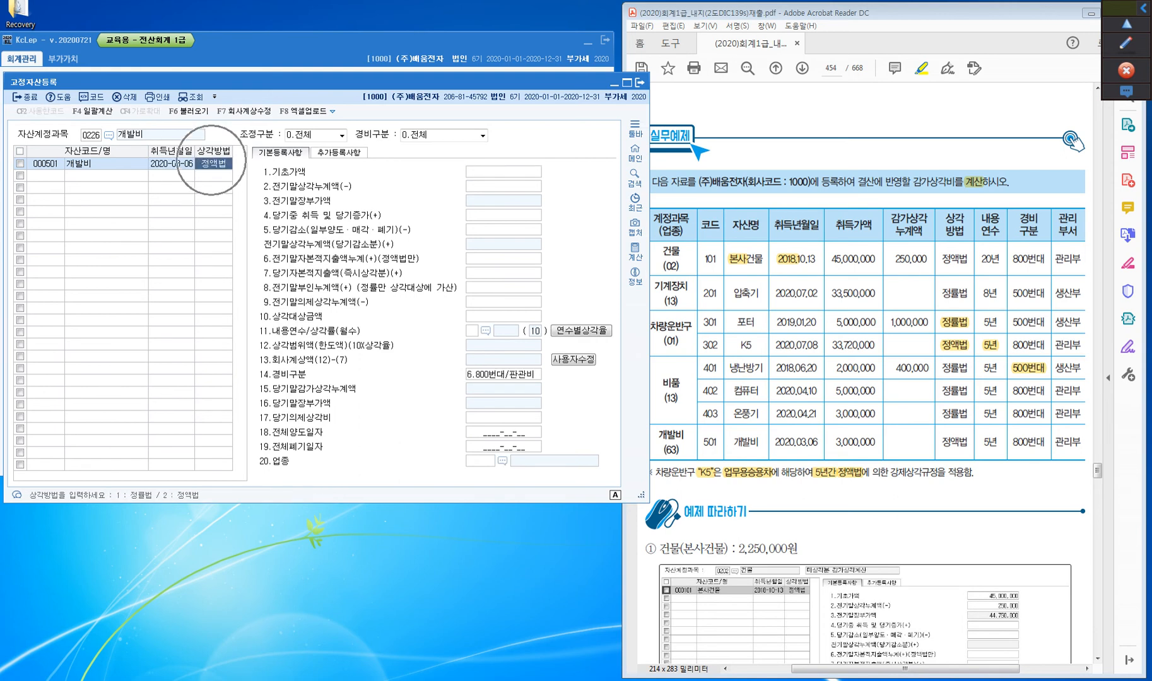
key(Return)
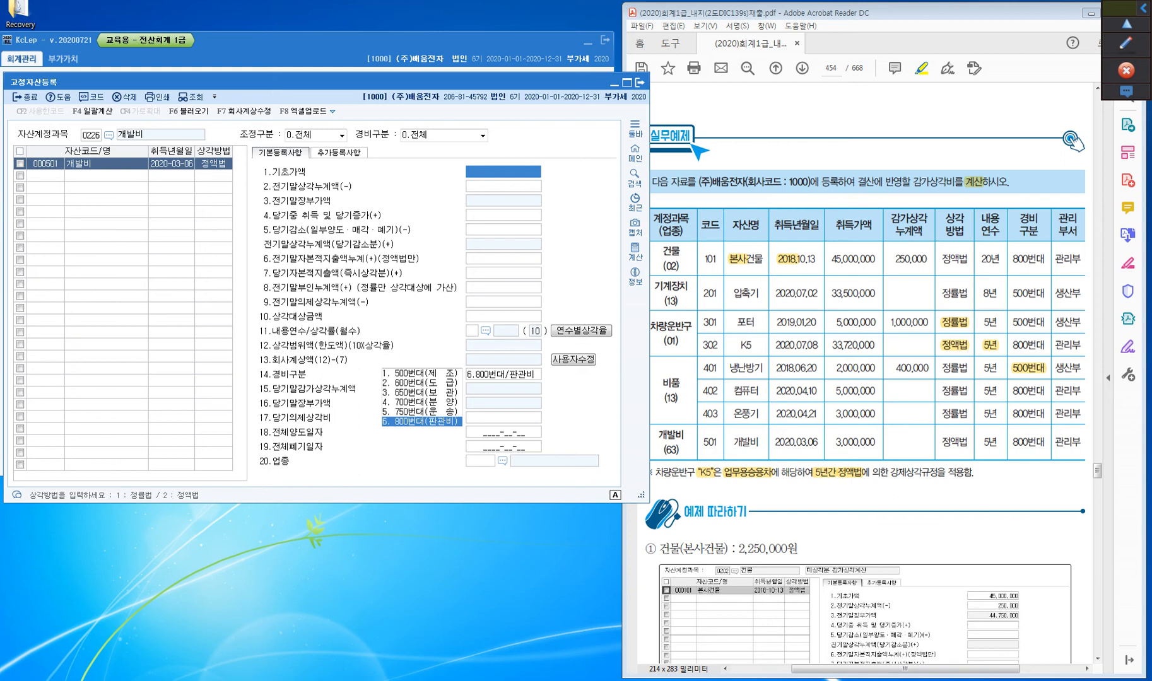
Set asset 501 개발비's 당기중 취득 및 당기증가 to 3,000,000
key(Return)
key(Return)
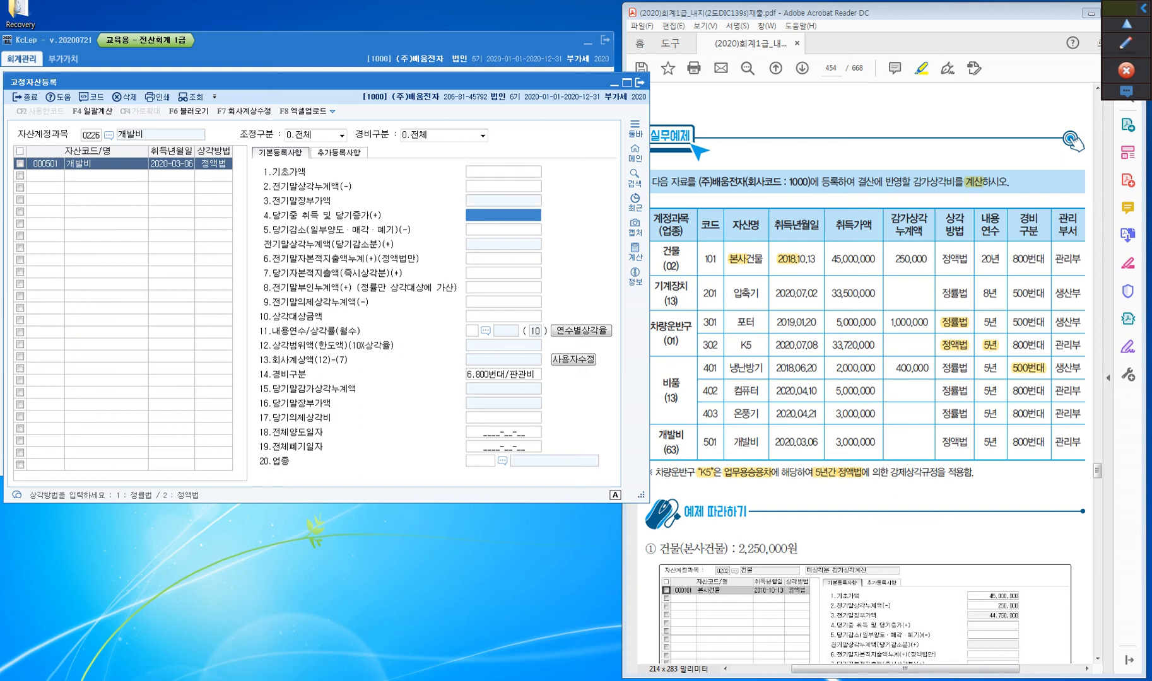
text(3000000)
key(Return)
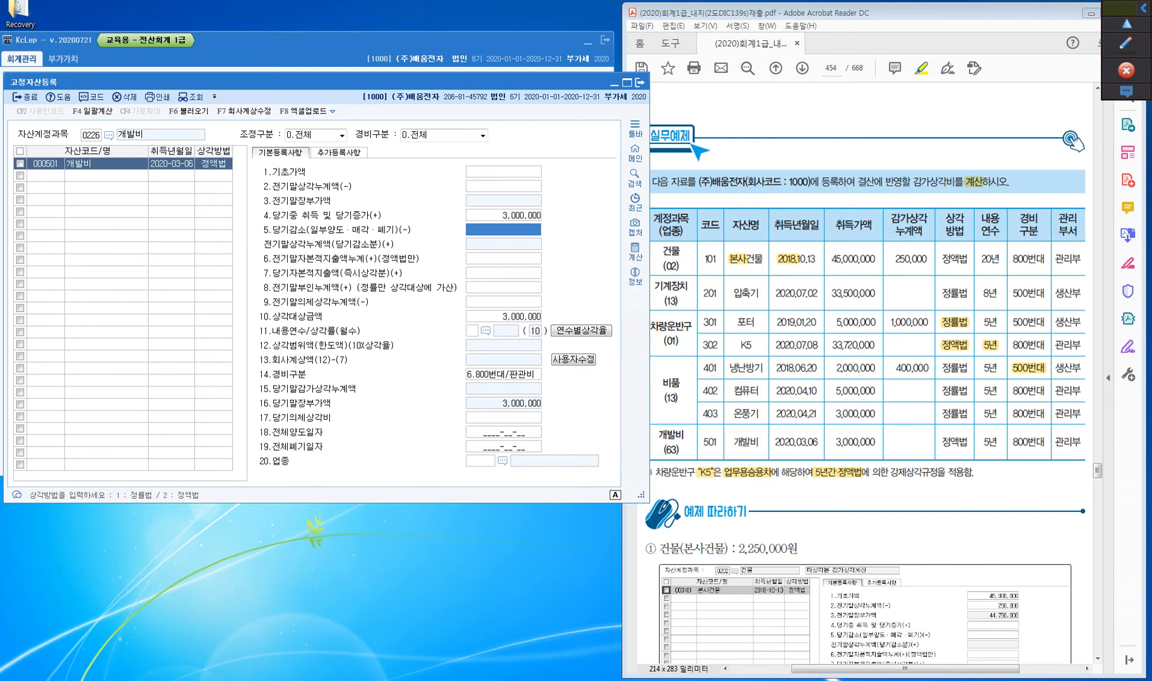
Set the 내용연수 of asset 501 개발비 to 5 years
key(Return)
key(Return)
key(Return)
key(Return)
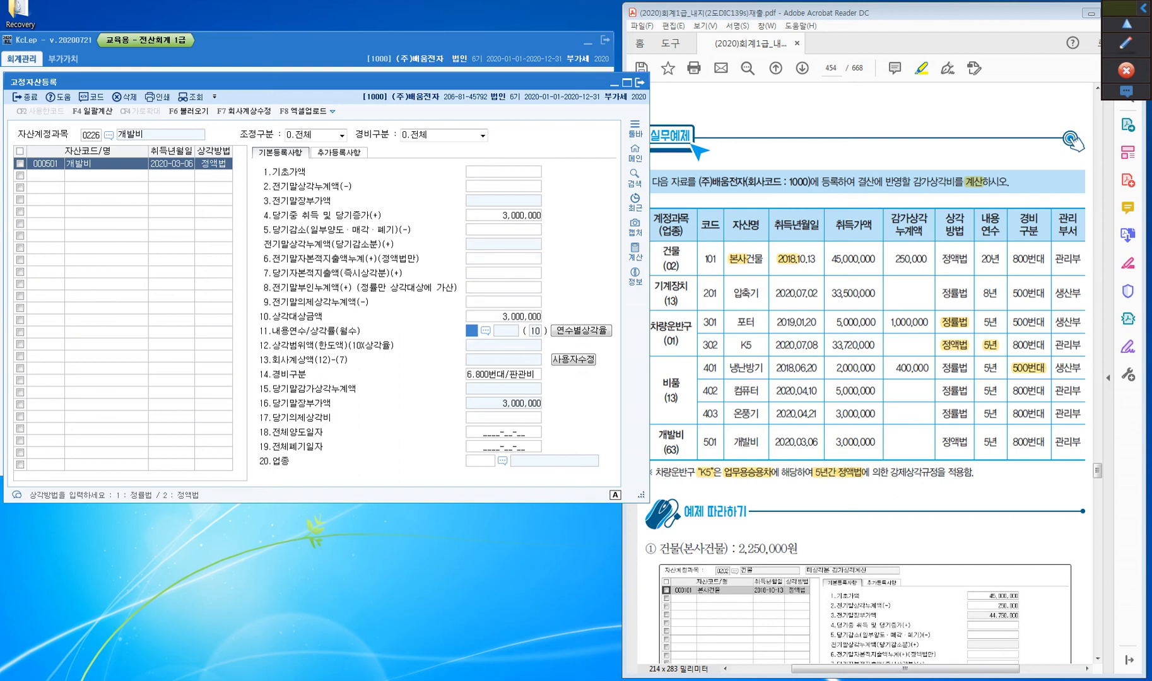
text(5)
key(Return)
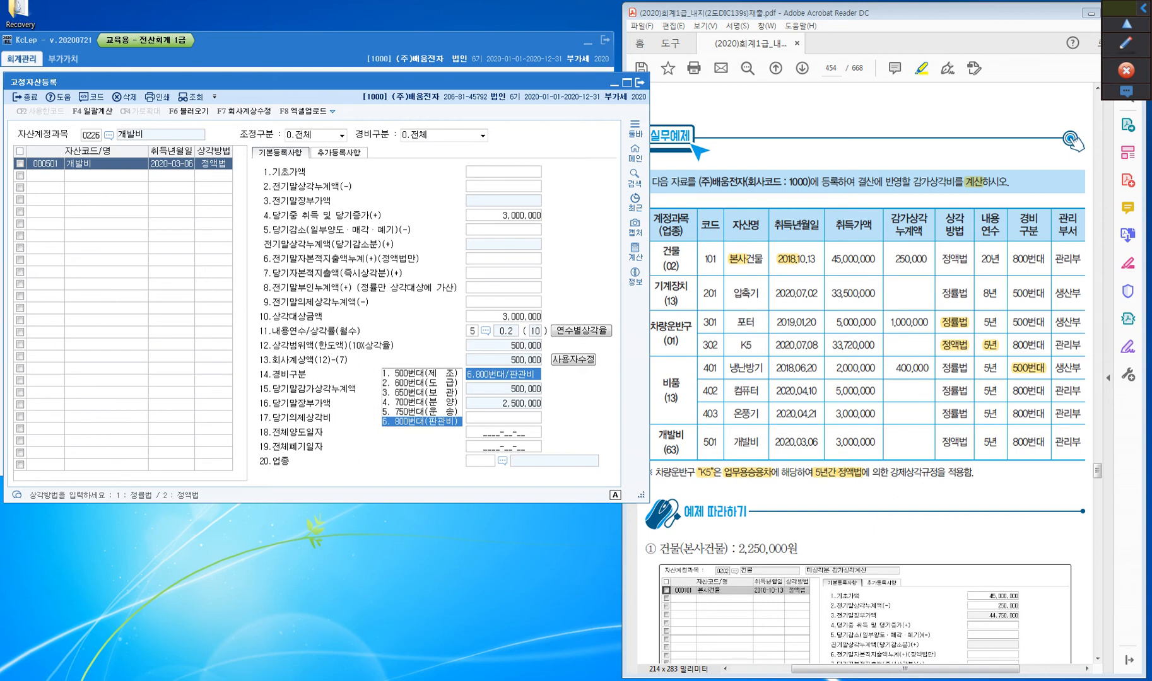
Keep asset 501's 경비구분 at 6.800번대/판관비 and set its 업종 to 63 무형고정자산
key(Return)
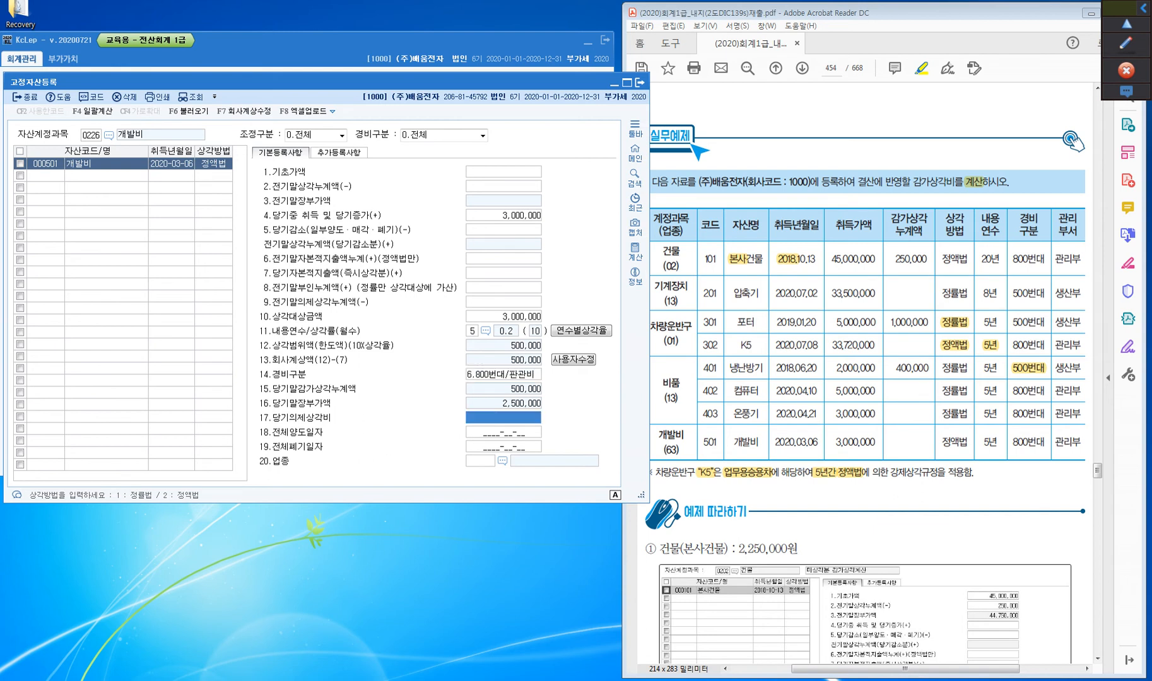
key(Return)
key(Return)
key(Return)
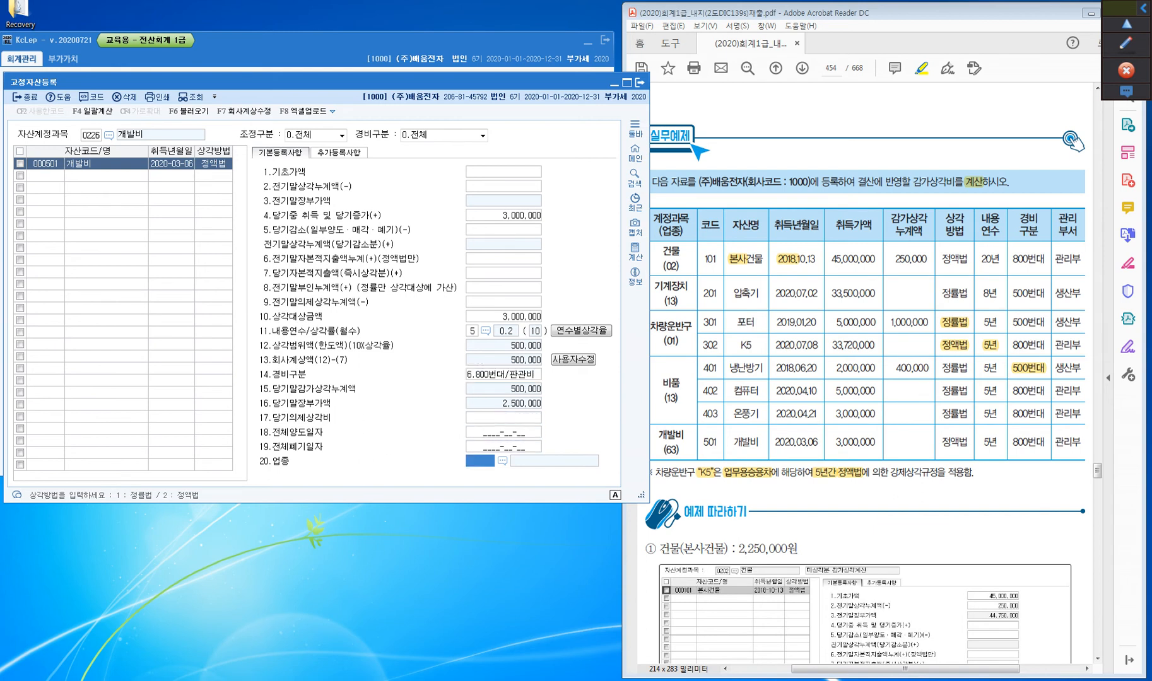
text(63)
key(Return)
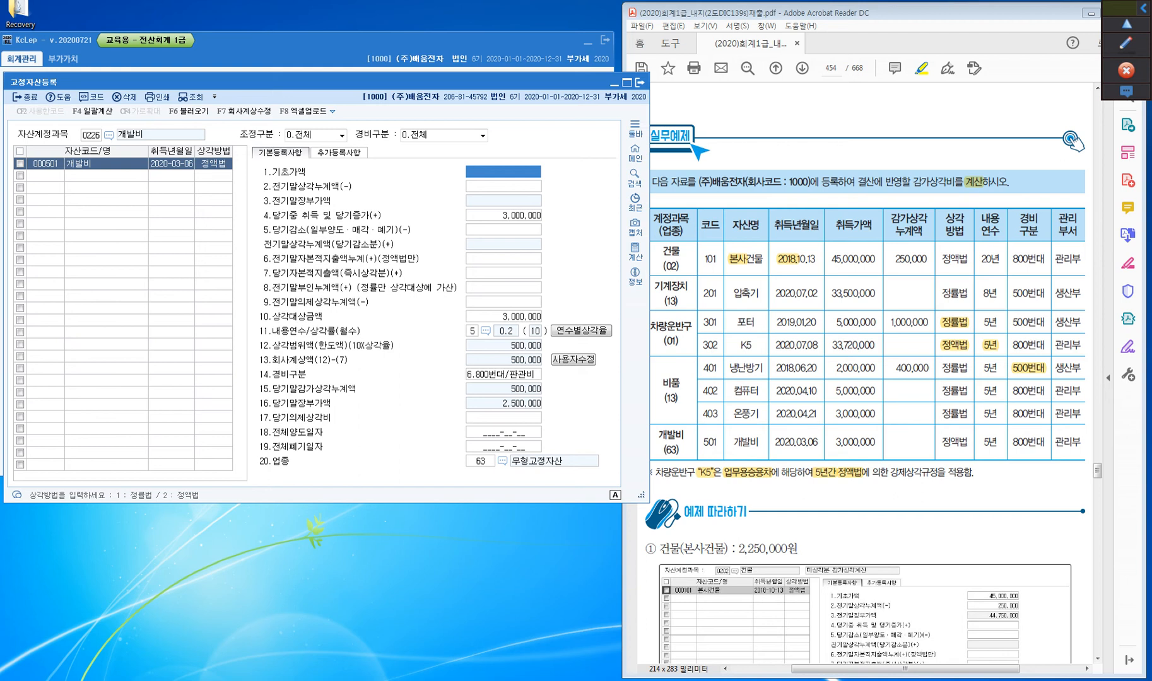
Add a second 개발비 asset with code 502, named 개발비, with 취득년월일 2019-01-01
click(45, 176)
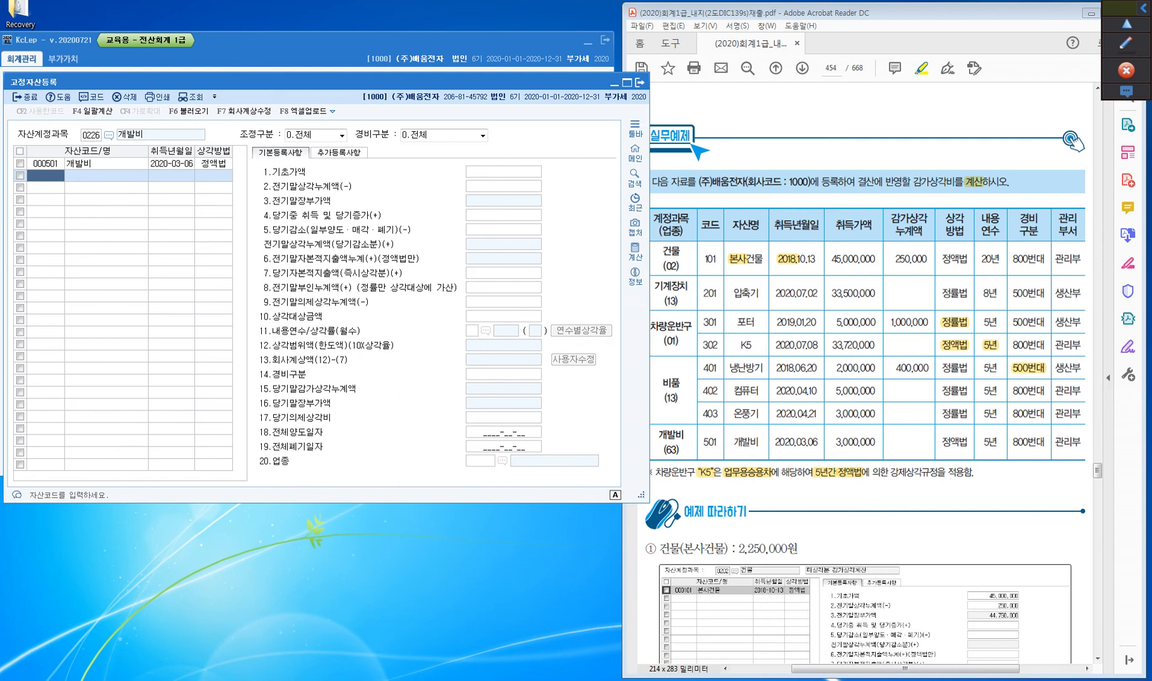
text(000502)
key(Return)
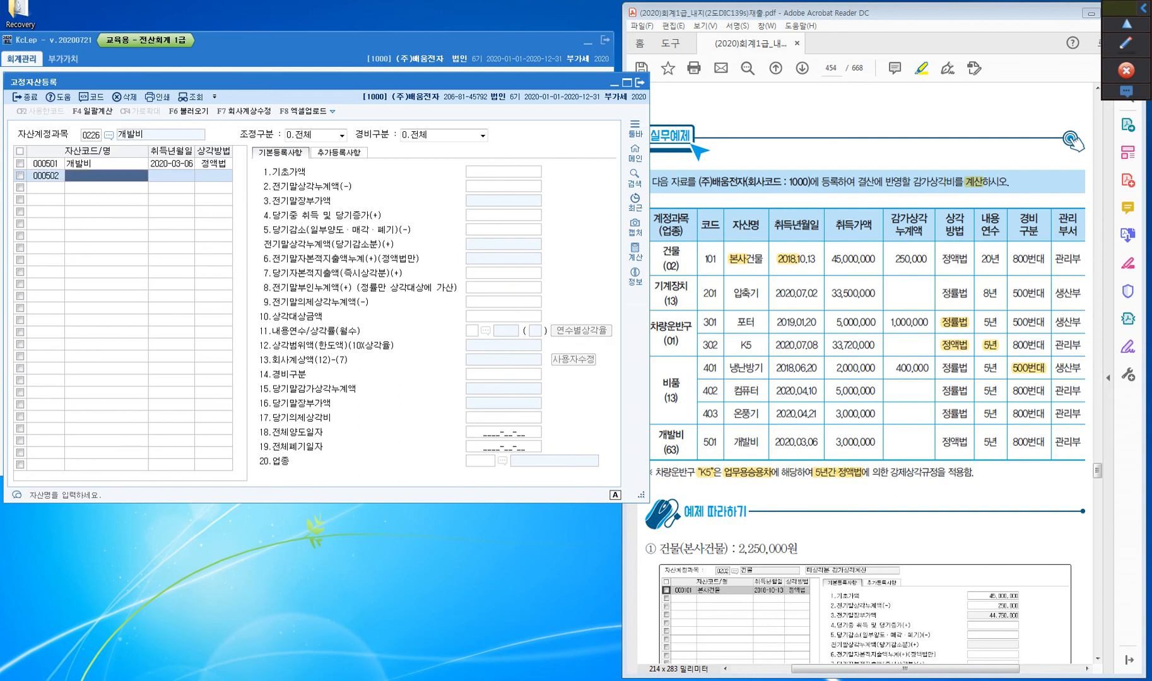
text(개발비)
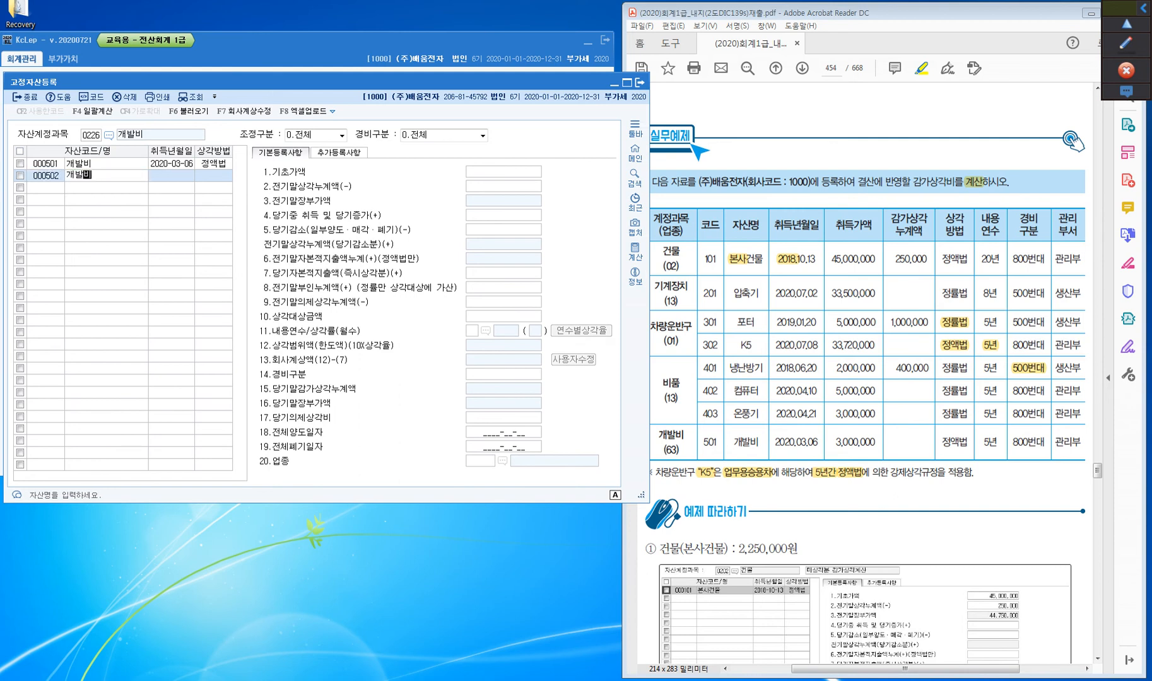
key(Return)
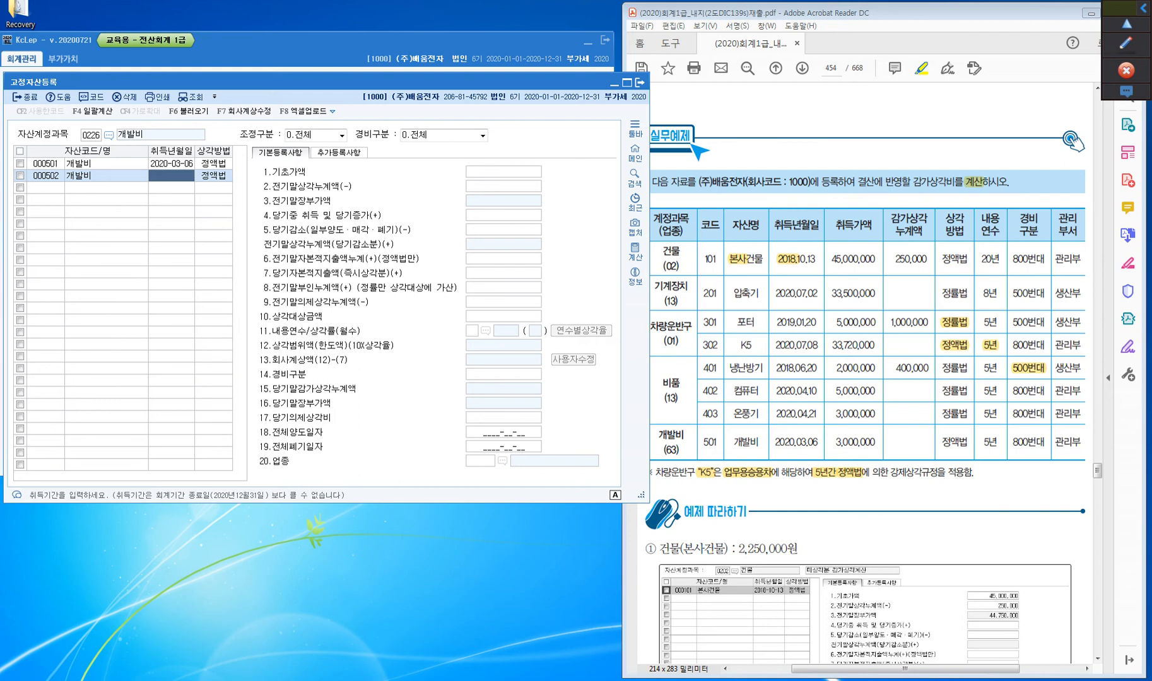
text(2019-01-01)
key(Return)
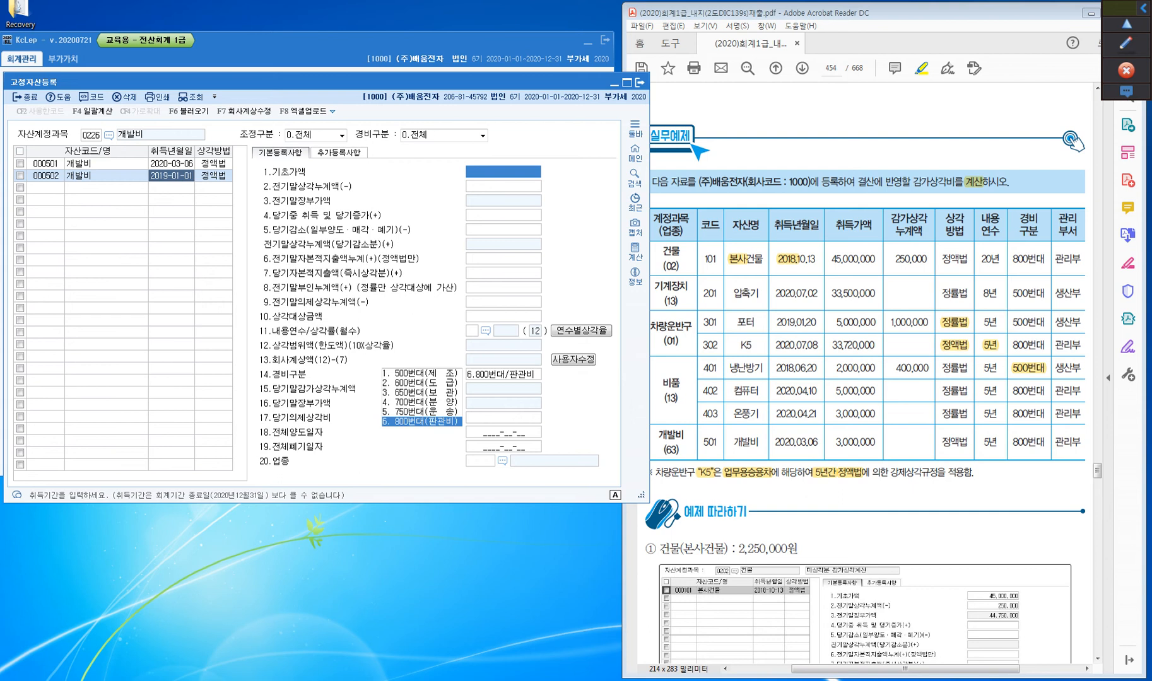
Highlight the acquisition cost 3,000,000 and the 5년 useful life in the textbook table's 개발비 row
drag(836, 443, 878, 443)
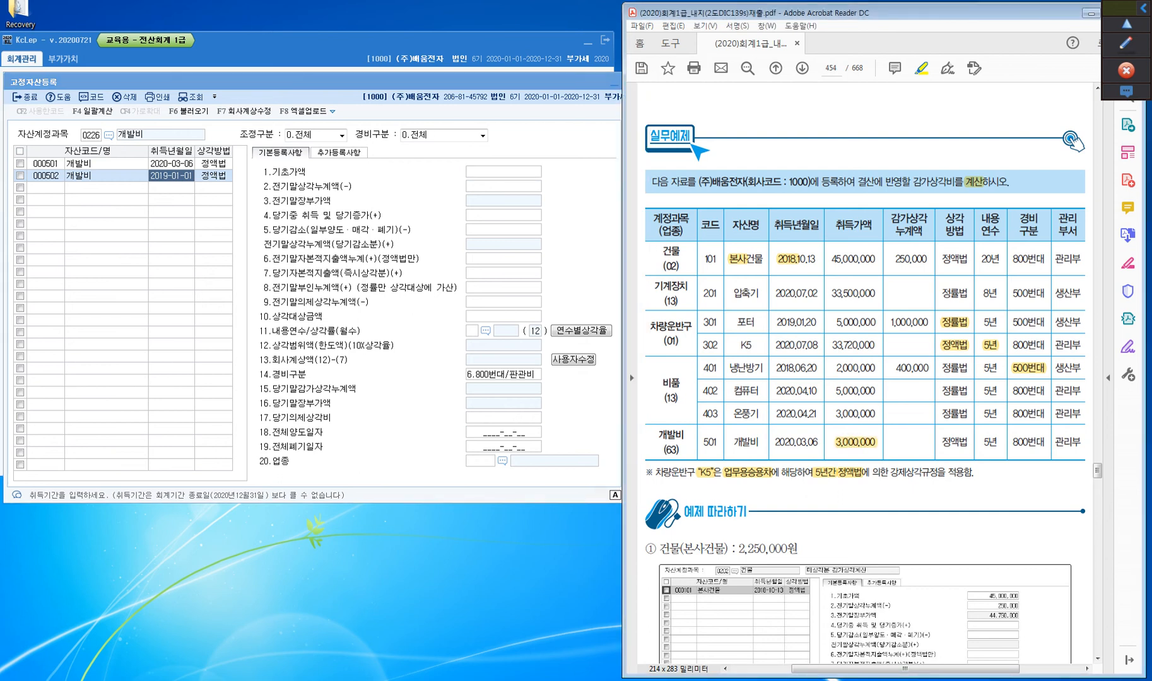
click(180, 176)
drag(983, 443, 998, 443)
Set asset 502 개발비's 기초가액 to 3,000,000 and its 전기말상각누계액 to 600,000
click(503, 172)
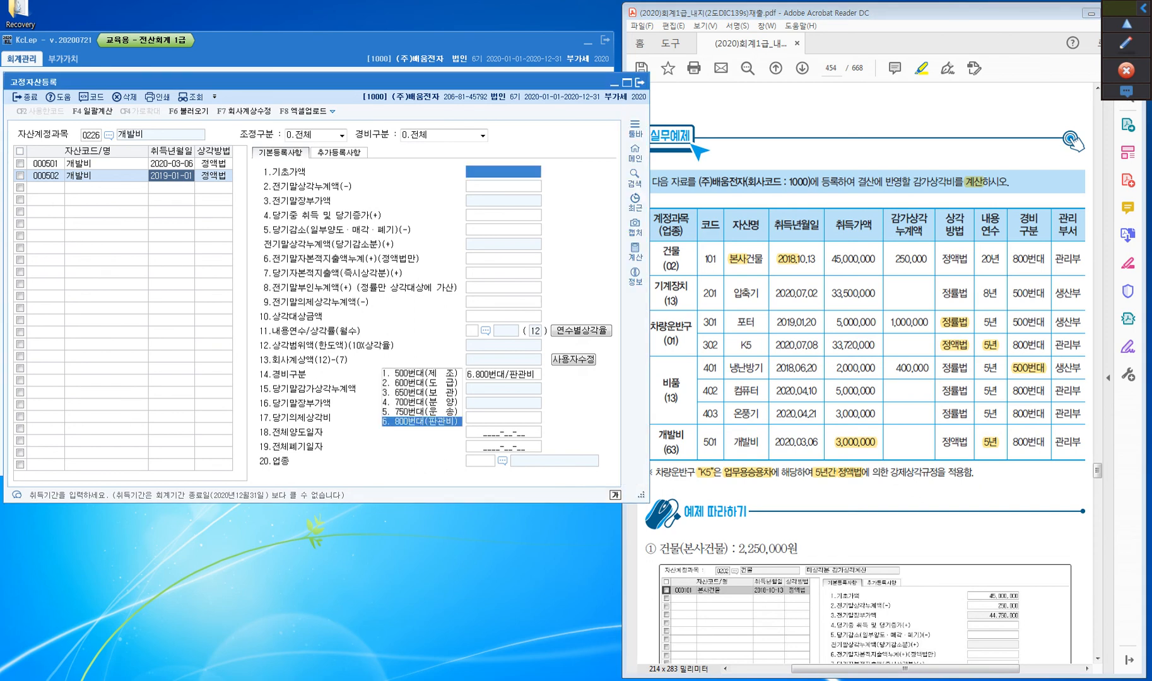
text(3)
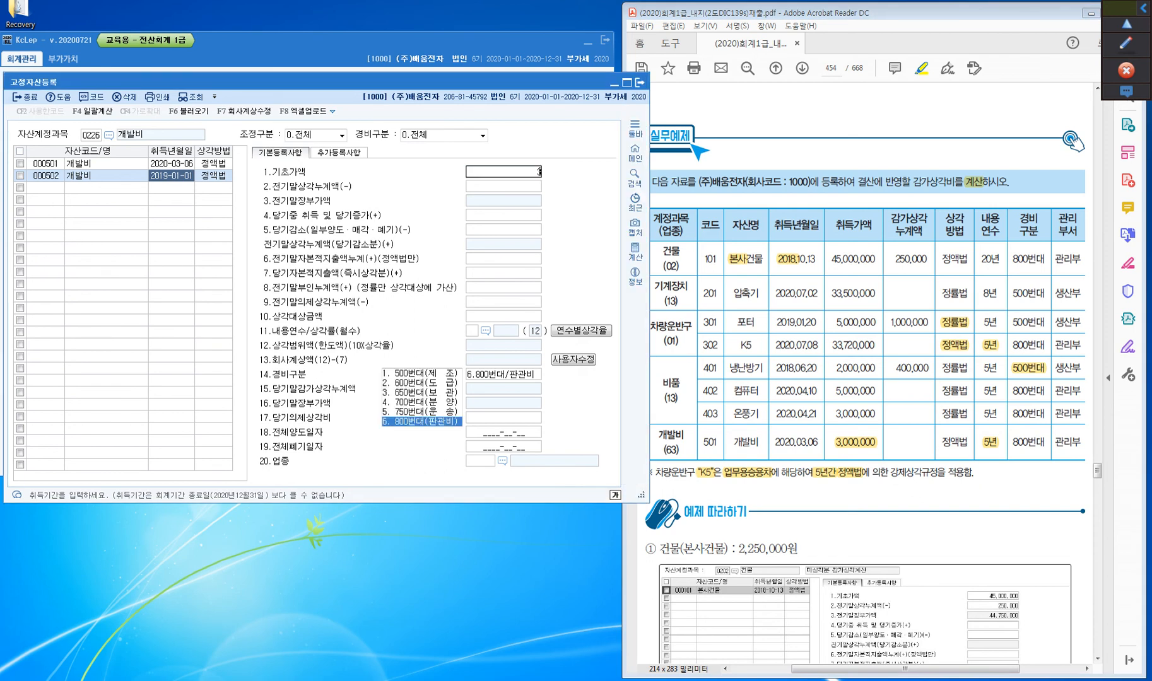
text(,000,000)
key(Return)
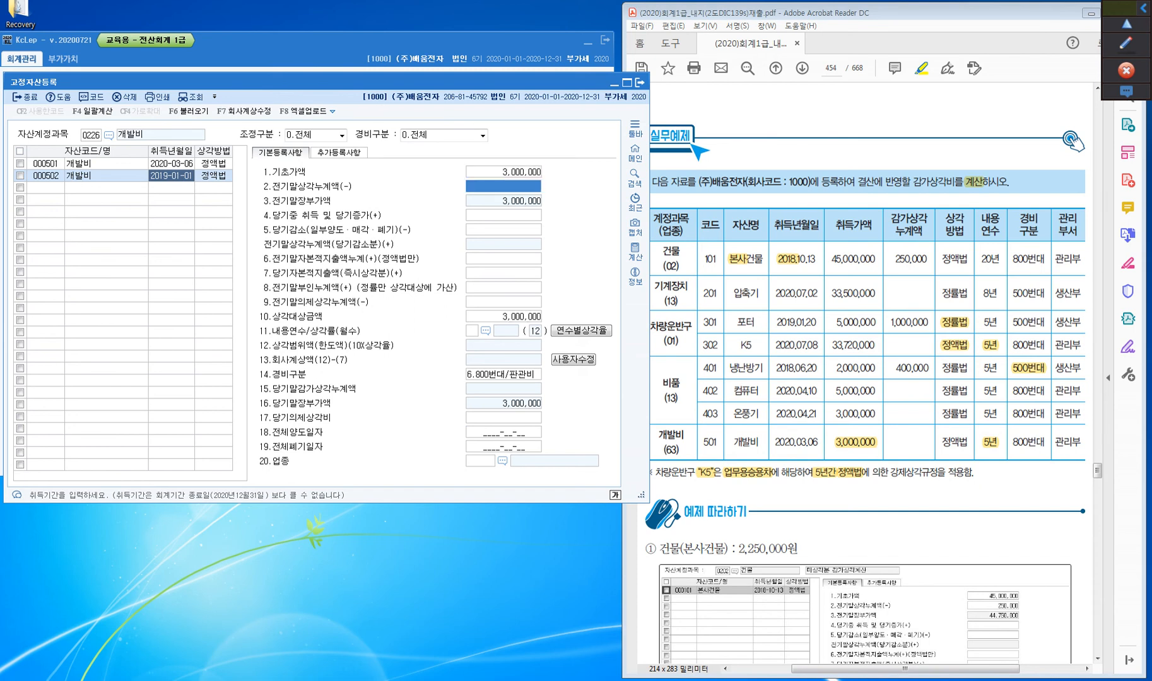
text(6000000)
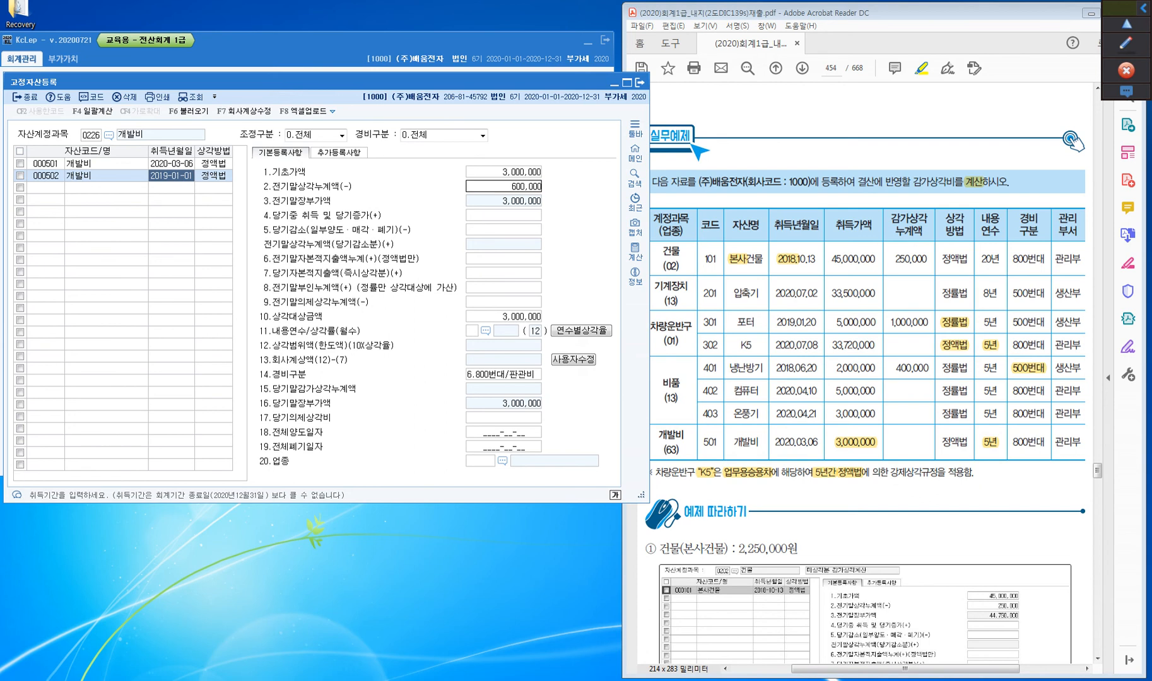
key(Return)
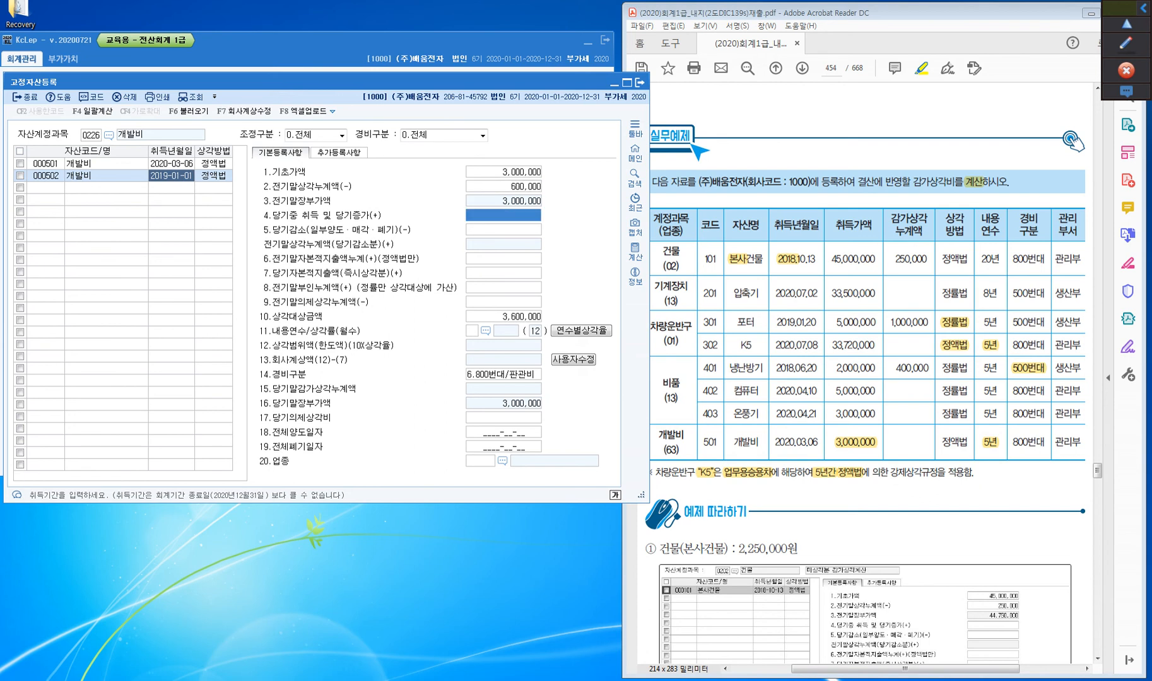
Set the 내용연수 of asset 502 개발비 to 5 years
key(Return)
key(Return)
key(Return)
key(Return)
key(Return)
key(Return)
key(Return)
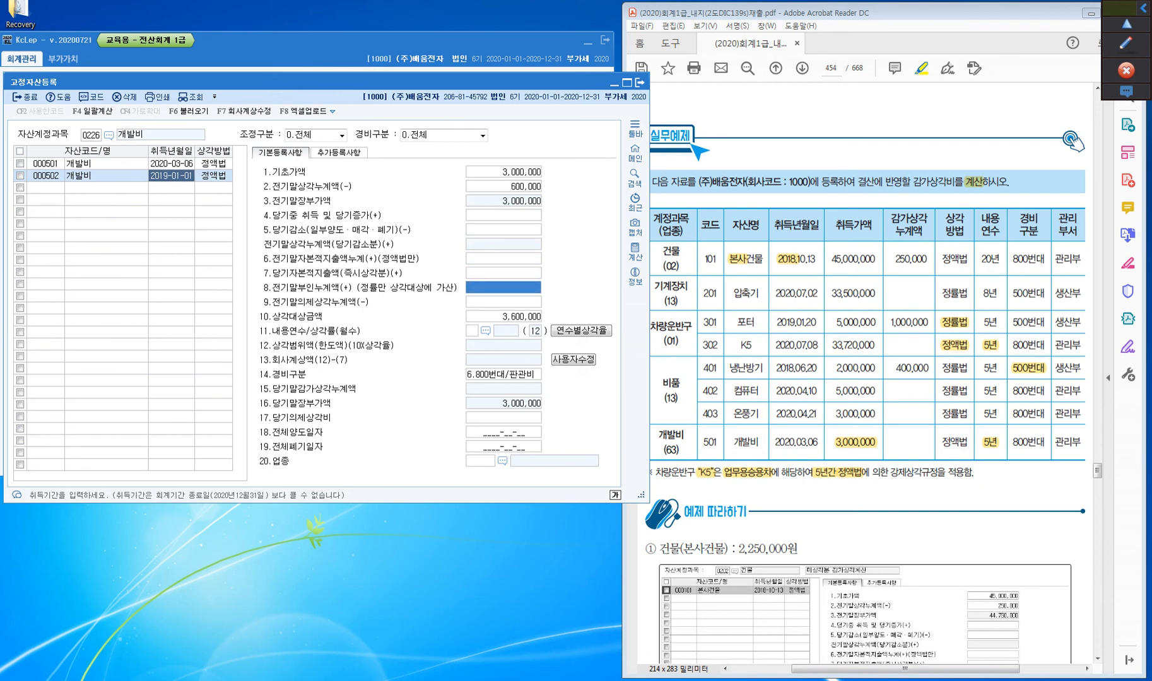
text(5)
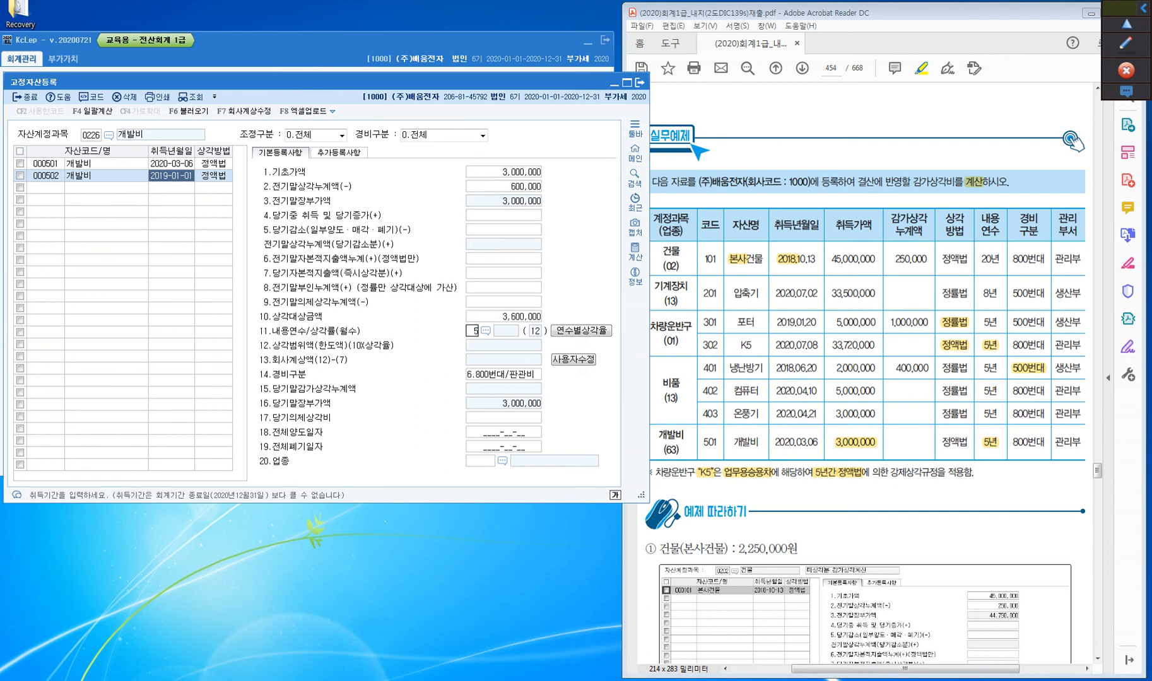
key(Return)
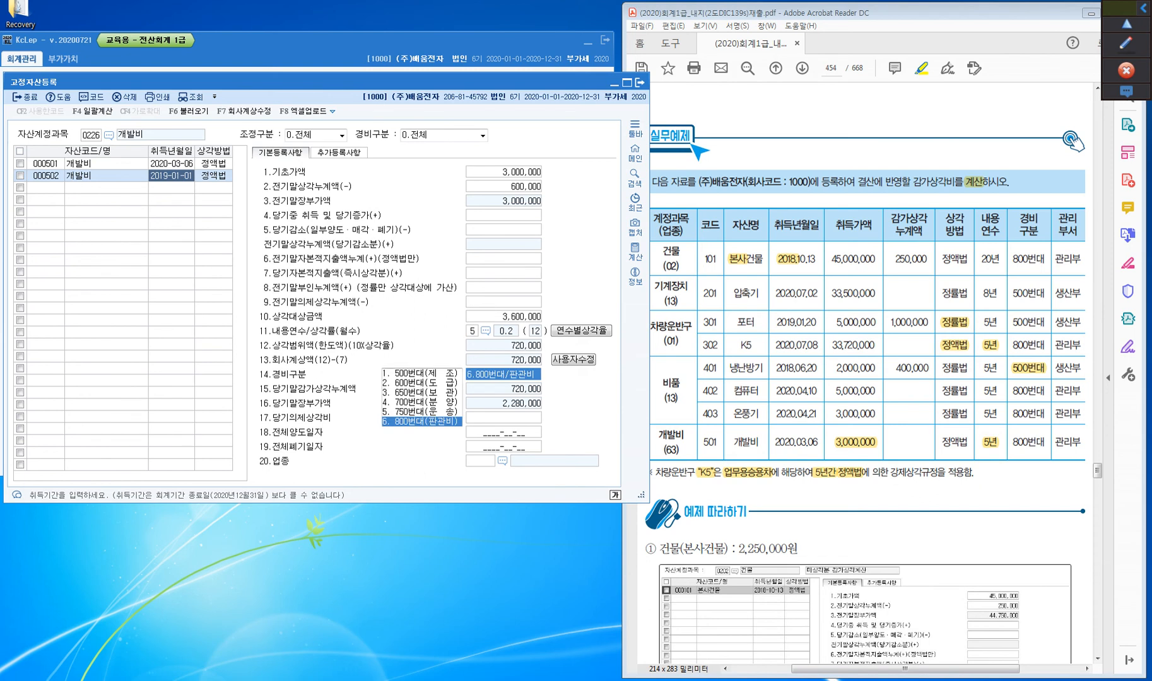
Box the 상각범위액 and 회사계상액 rows in magenta and handwrite (3,000,000−0) in red over the asset list
click(1120, 33)
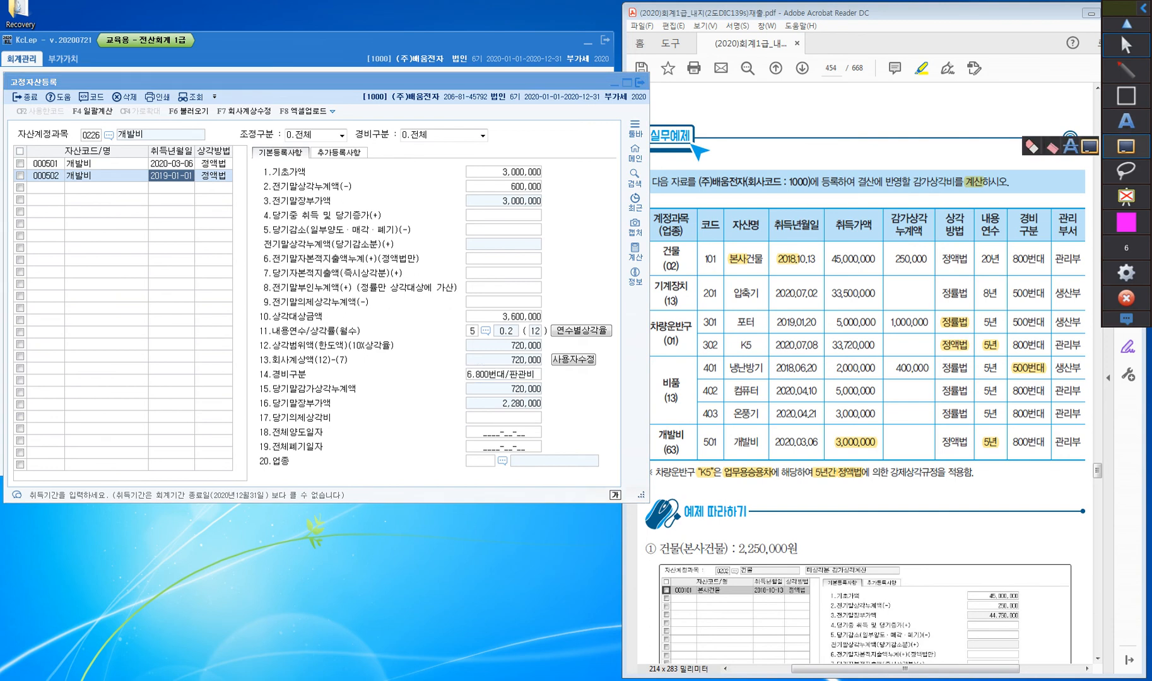
mouse_move(253, 335)
mouse_down()
mouse_move(268, 368)
mouse_move(552, 371)
mouse_up()
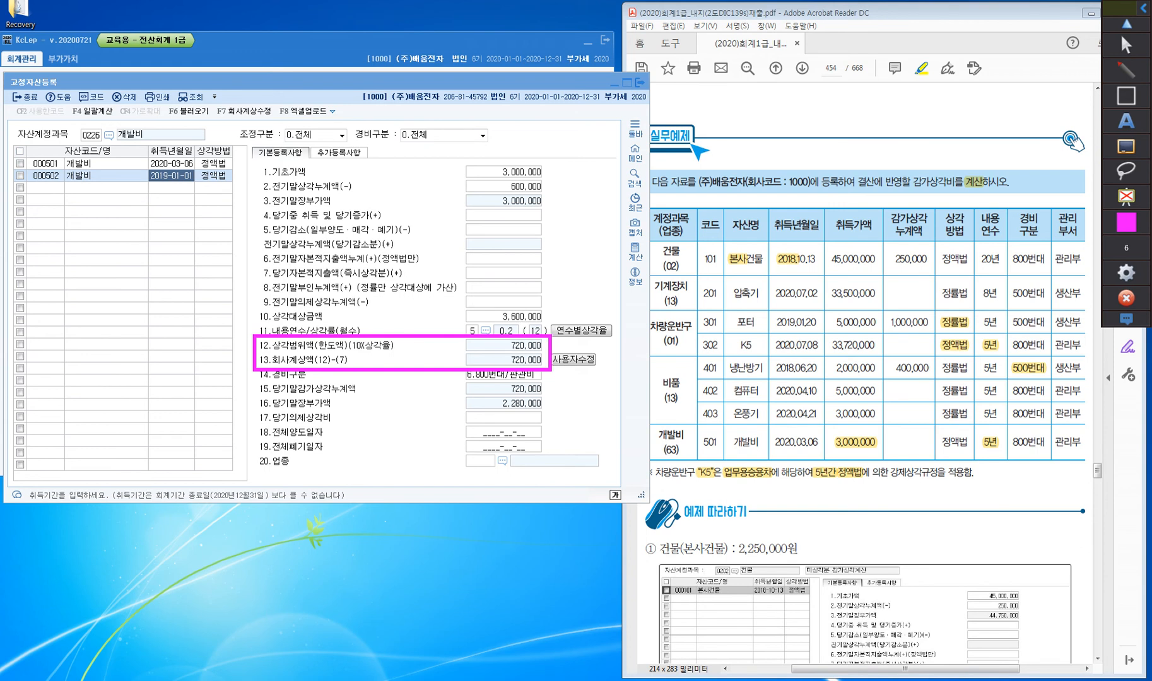
click(1126, 70)
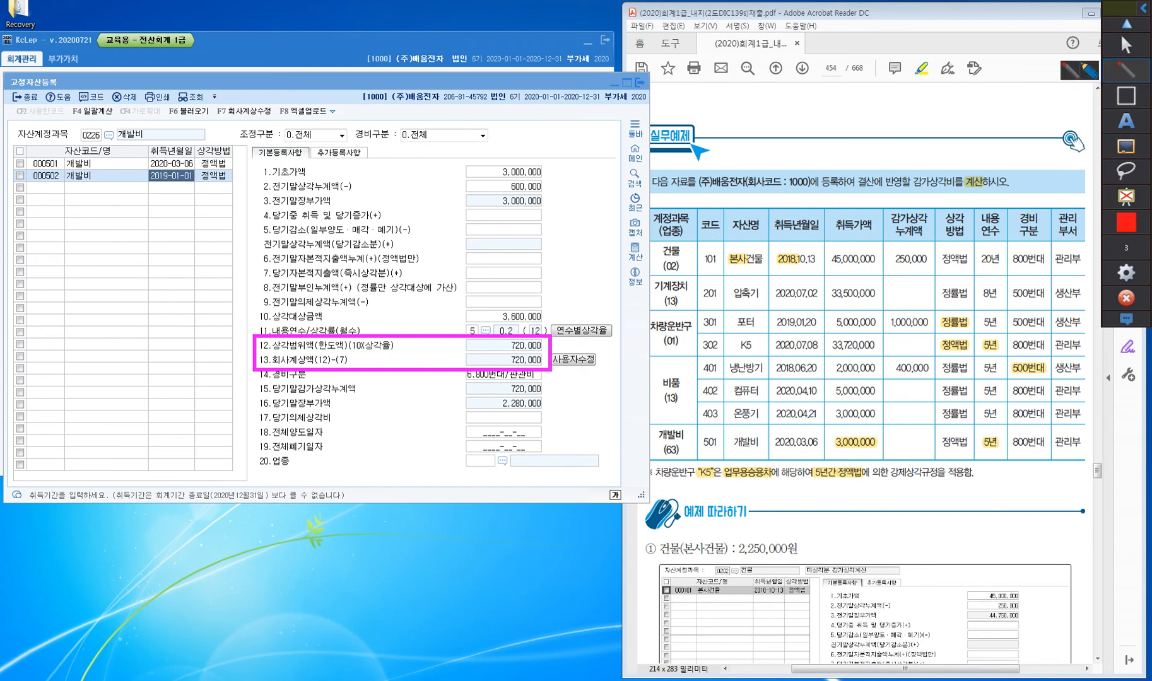
mouse_move(96, 241)
mouse_down()
mouse_move(113, 256)
mouse_move(149, 221)
mouse_move(113, 258)
mouse_up()
mouse_move(153, 219)
mouse_down()
mouse_move(178, 191)
mouse_move(180, 214)
mouse_up()
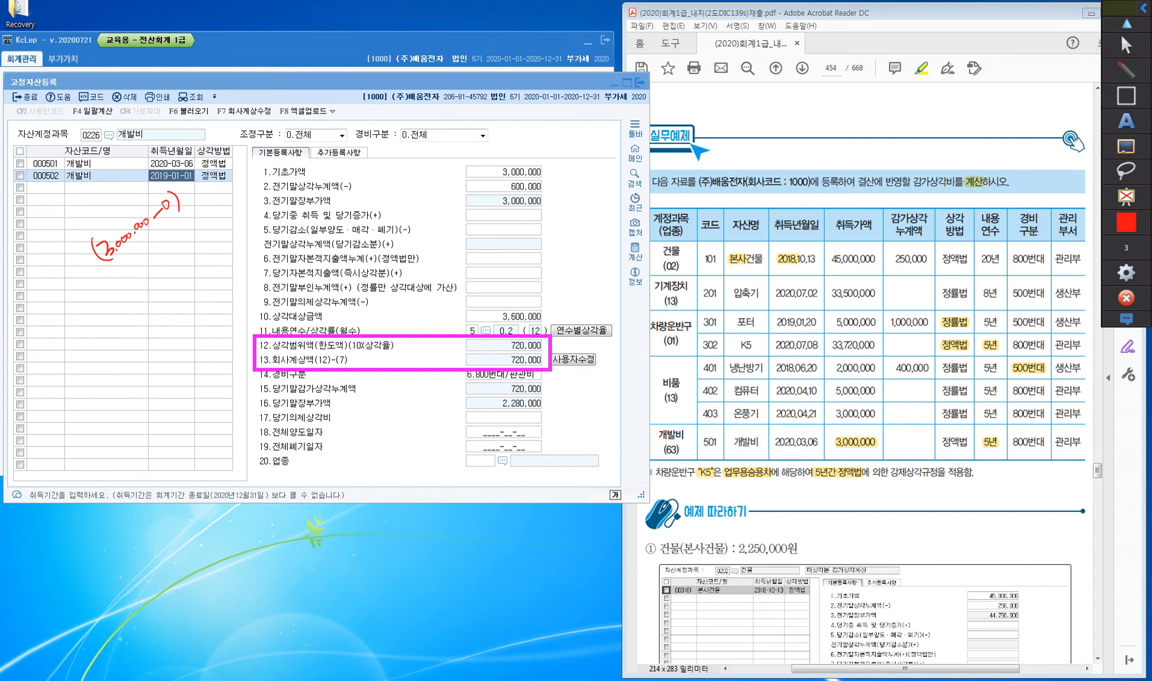
Rewrite the calculation as (3,000,000−0)/5 = 600,000, circle the 내용연수 value, and add an arrow to the boxed rows
drag(103, 273, 177, 195)
mouse_move(113, 295)
mouse_down()
mouse_move(121, 308)
mouse_move(129, 298)
mouse_up()
drag(134, 289, 135, 290)
drag(139, 286, 145, 283)
mouse_move(150, 282)
mouse_down()
mouse_move(179, 257)
mouse_move(186, 265)
mouse_up()
drag(123, 295, 118, 317)
drag(196, 239, 199, 274)
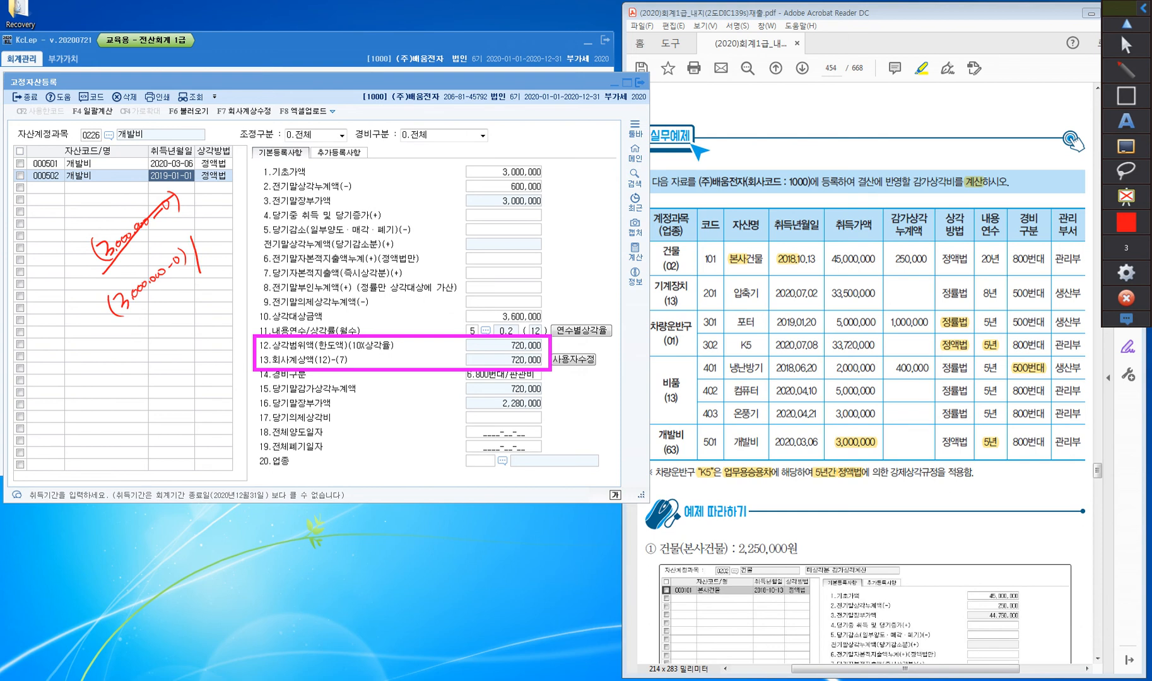
mouse_move(487, 338)
mouse_down()
mouse_move(458, 344)
mouse_move(487, 341)
mouse_up()
mouse_move(200, 234)
mouse_down()
mouse_move(208, 253)
mouse_move(215, 225)
mouse_up()
drag(172, 330, 179, 324)
drag(174, 335, 181, 329)
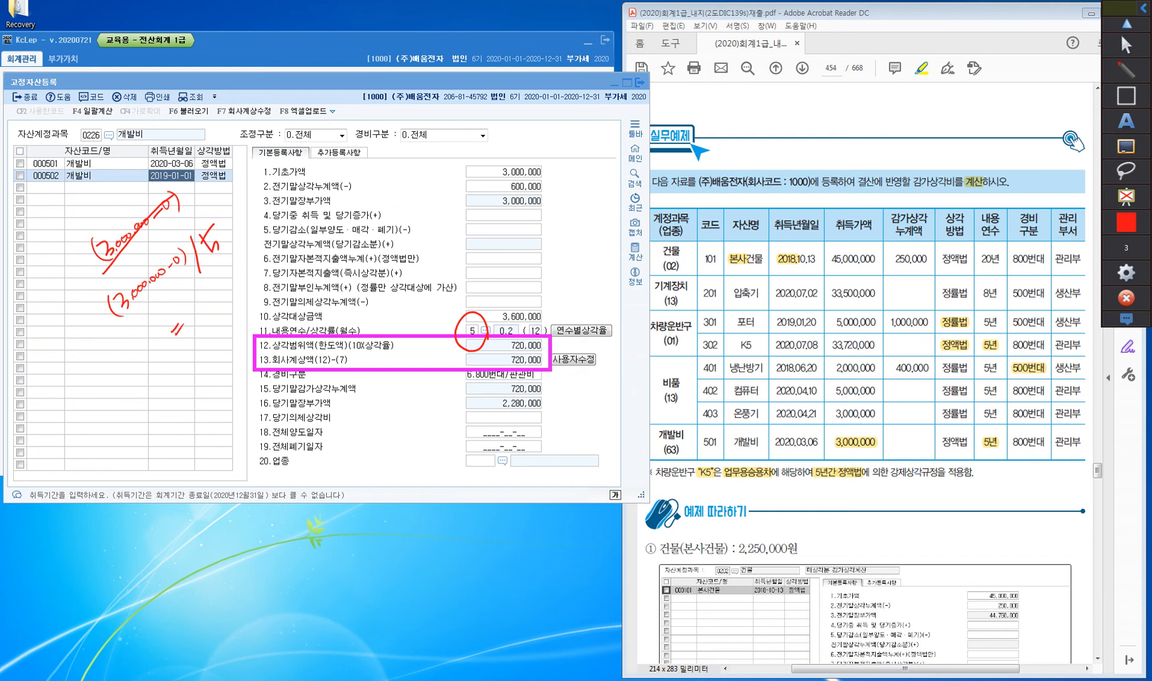
mouse_move(201, 306)
mouse_down()
mouse_move(189, 321)
mouse_move(217, 288)
mouse_up()
drag(228, 272, 248, 367)
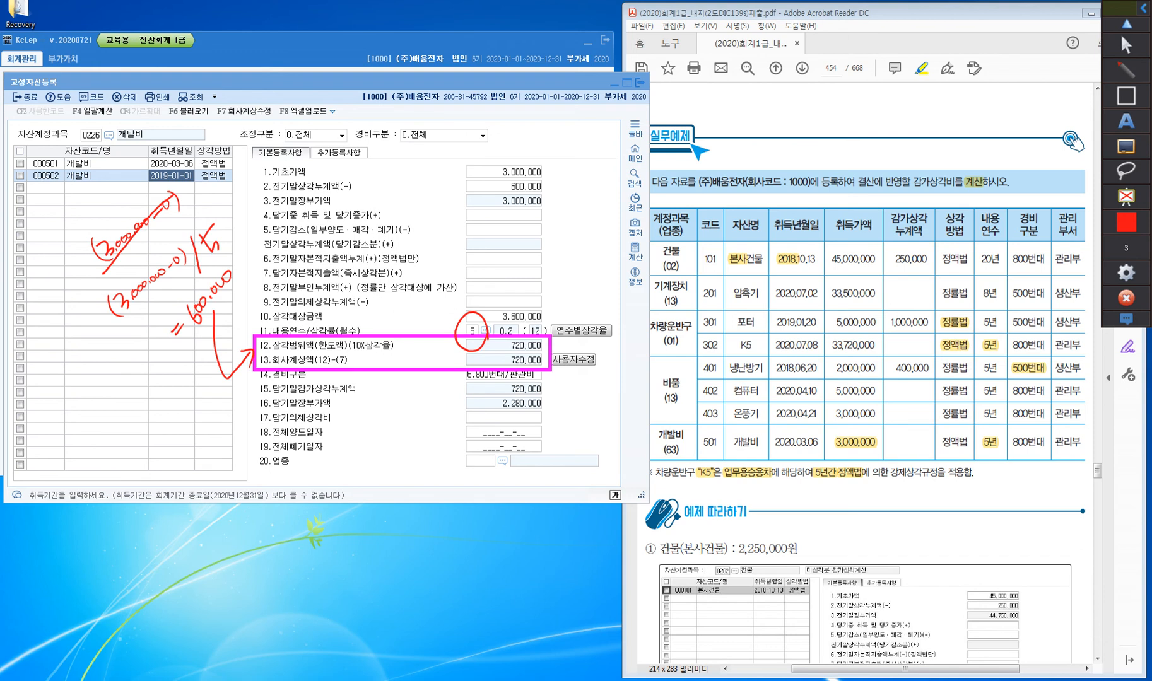
Mark the 전기말상각누계액 and 전기말장부가액 values and handwrite 3,600,000/5 = 720,000 beside the form
drag(483, 200, 467, 203)
mouse_move(542, 250)
mouse_down()
mouse_move(551, 265)
mouse_move(585, 217)
mouse_move(585, 228)
mouse_up()
drag(593, 214, 598, 218)
mouse_move(602, 208)
mouse_down()
mouse_move(602, 237)
mouse_move(619, 196)
mouse_up()
drag(581, 277, 590, 273)
drag(583, 286, 594, 277)
drag(597, 264, 610, 269)
mouse_move(619, 255)
mouse_down()
mouse_move(614, 264)
mouse_move(637, 240)
mouse_up()
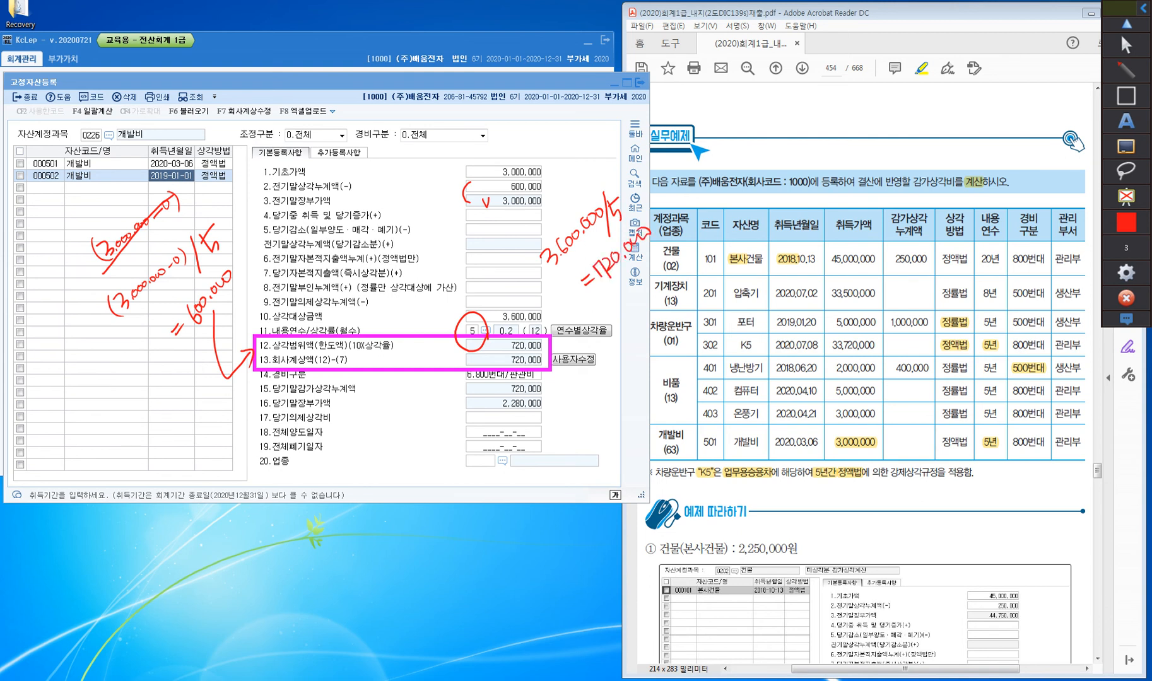
Handwrite 직접법 in red next to the 기초가액 value
drag(550, 157, 565, 165)
mouse_move(560, 168)
mouse_down()
mouse_move(572, 178)
mouse_move(580, 166)
mouse_up()
drag(566, 166, 586, 175)
drag(579, 147, 591, 159)
drag(587, 148, 601, 168)
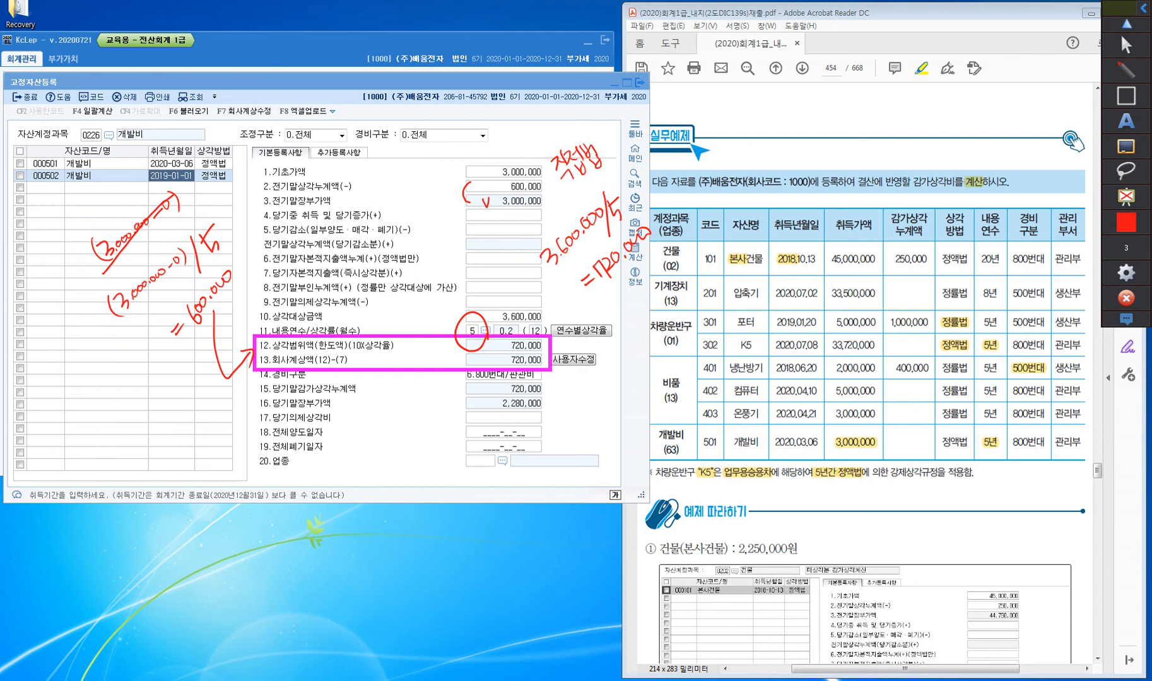
Tick the 기초가액 label and handwrite 취득원가 X and 장부금액 with an arrow to its value
drag(310, 166, 323, 162)
mouse_move(514, 142)
mouse_down()
mouse_move(497, 163)
mouse_move(541, 141)
mouse_move(552, 121)
mouse_move(568, 138)
mouse_up()
mouse_move(567, 117)
mouse_down()
mouse_move(576, 136)
mouse_move(584, 129)
mouse_up()
drag(579, 125, 598, 111)
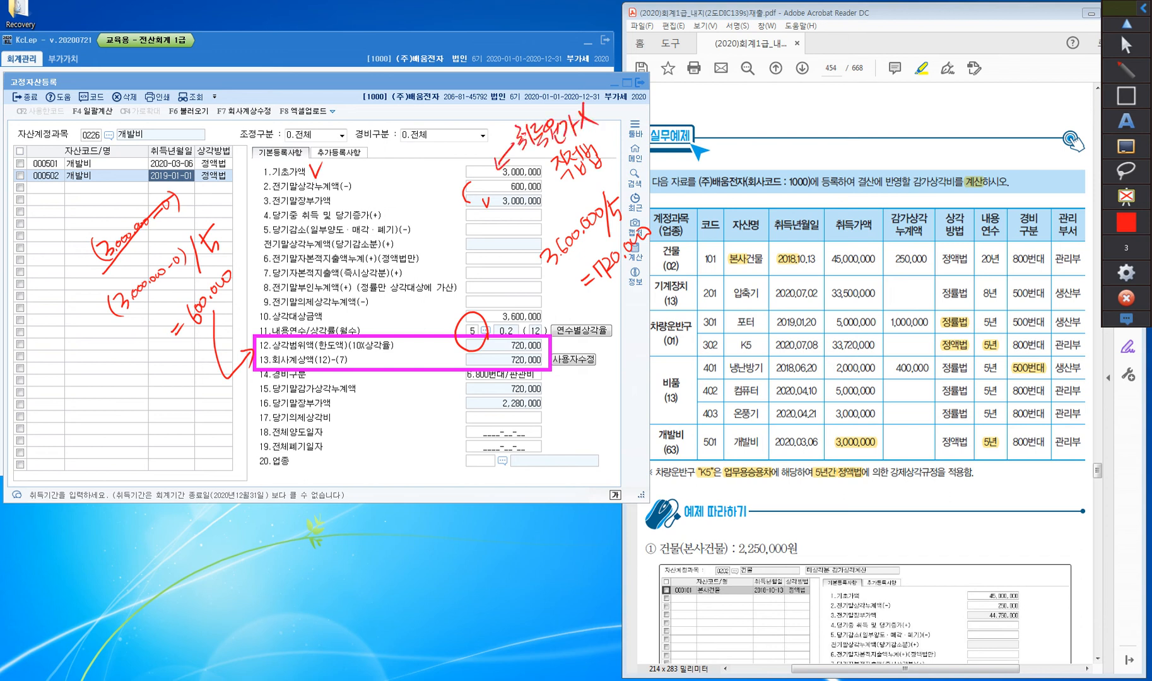
mouse_move(489, 106)
mouse_down()
mouse_move(510, 129)
mouse_move(514, 113)
mouse_move(524, 121)
mouse_up()
drag(520, 91, 531, 107)
mouse_move(526, 104)
mouse_down()
mouse_move(533, 114)
mouse_move(539, 98)
mouse_up()
drag(539, 84, 560, 110)
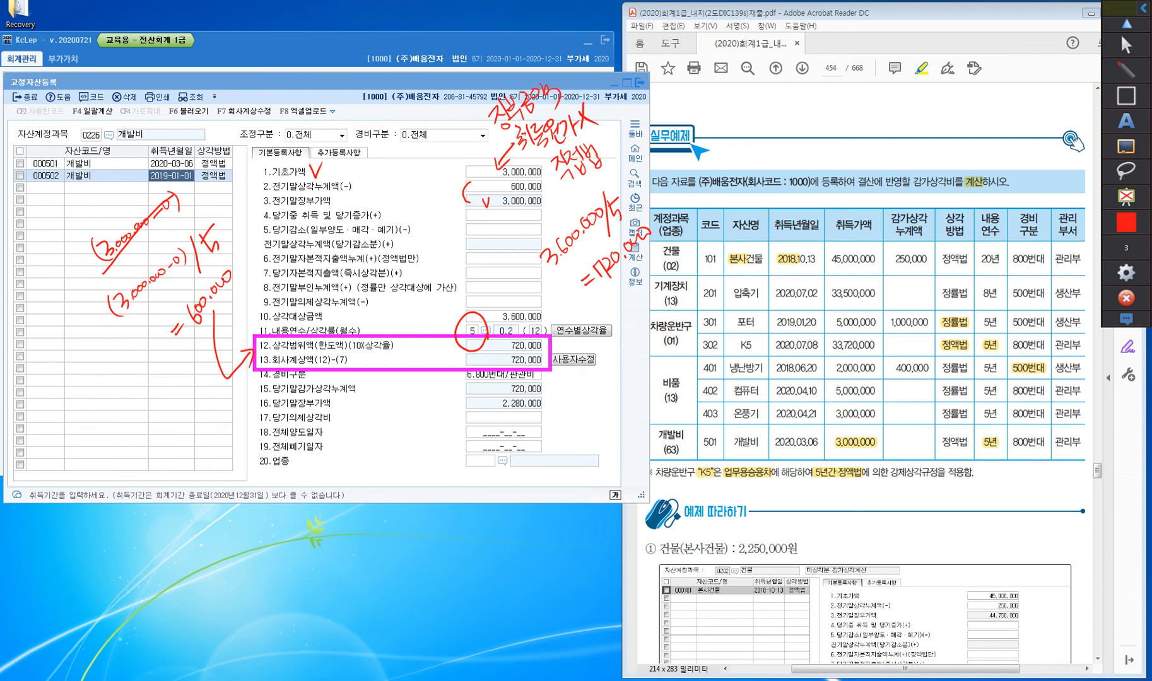
Star and line the 상각대상금액 row, handwrite 3,000,000 with an arrow to its value, and leave annotation mode
drag(252, 308, 261, 325)
drag(249, 317, 263, 309)
mouse_move(257, 309)
mouse_down()
mouse_move(263, 331)
mouse_move(318, 319)
mouse_up()
drag(546, 315, 565, 308)
mouse_move(552, 303)
mouse_down()
mouse_move(541, 314)
mouse_move(574, 318)
mouse_up()
mouse_move(582, 312)
mouse_down()
mouse_move(579, 323)
mouse_move(587, 315)
mouse_up()
mouse_move(596, 305)
mouse_down()
mouse_move(590, 316)
mouse_move(631, 293)
mouse_up()
drag(632, 288, 637, 303)
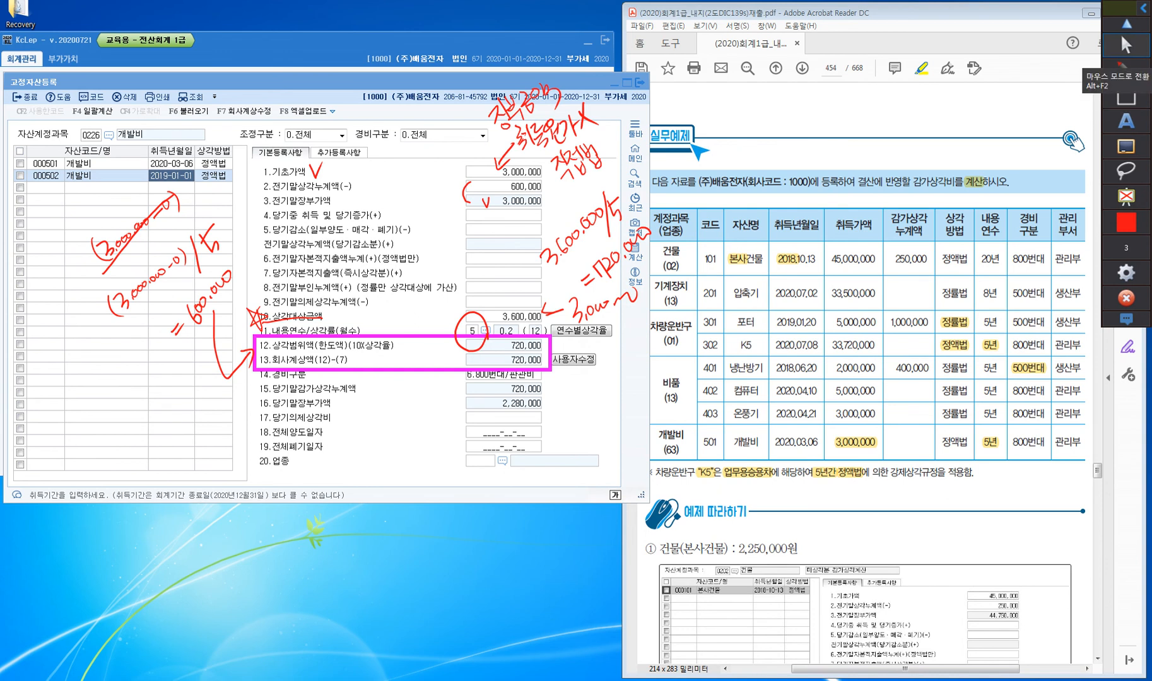
click(1120, 33)
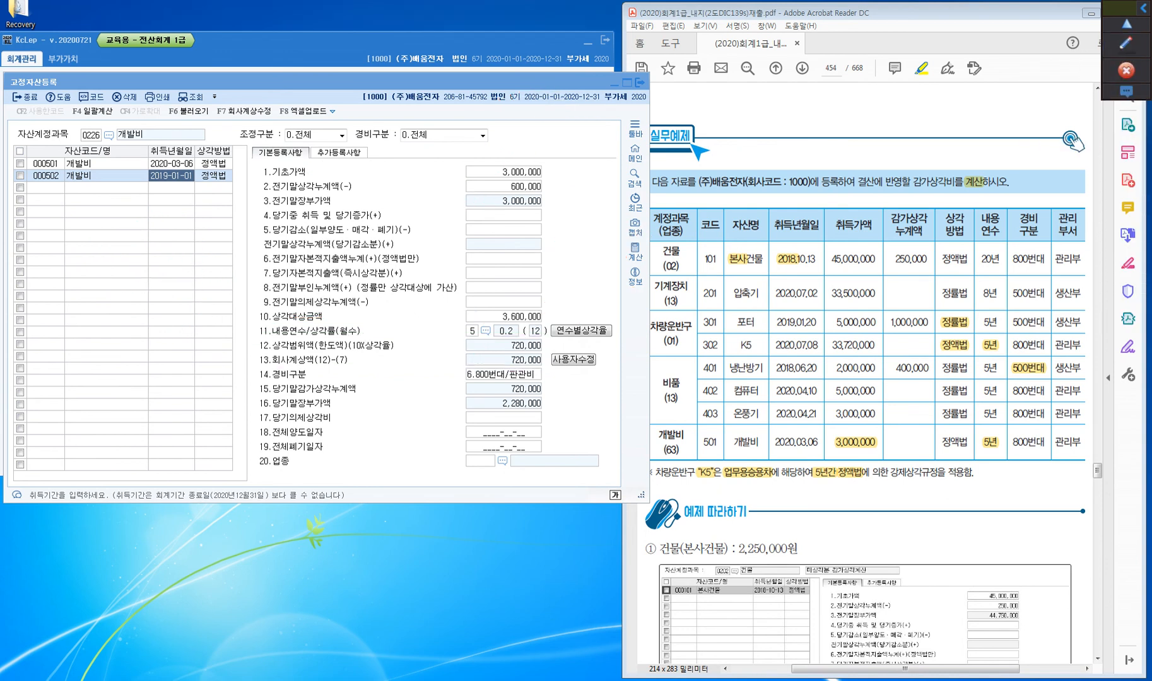
Set asset 502 개발비's 기초가액 to the book value 2,400,000
click(503, 171)
key(ctrl)
key(ctrl)
key(ctrl)
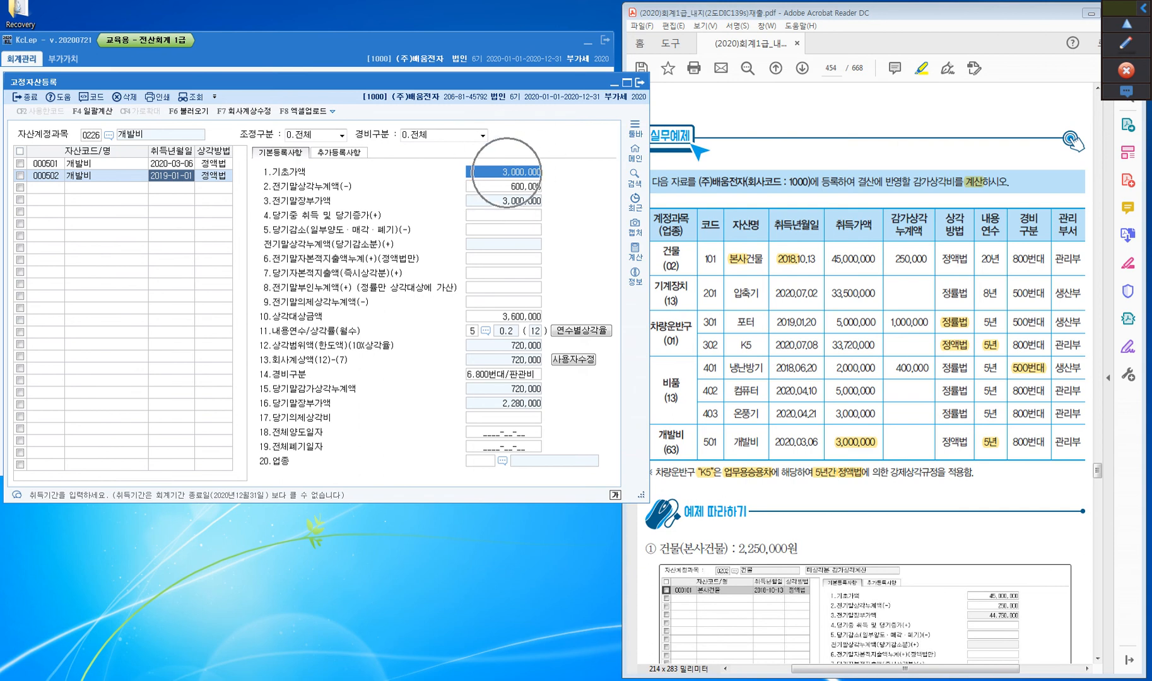
text(2400000)
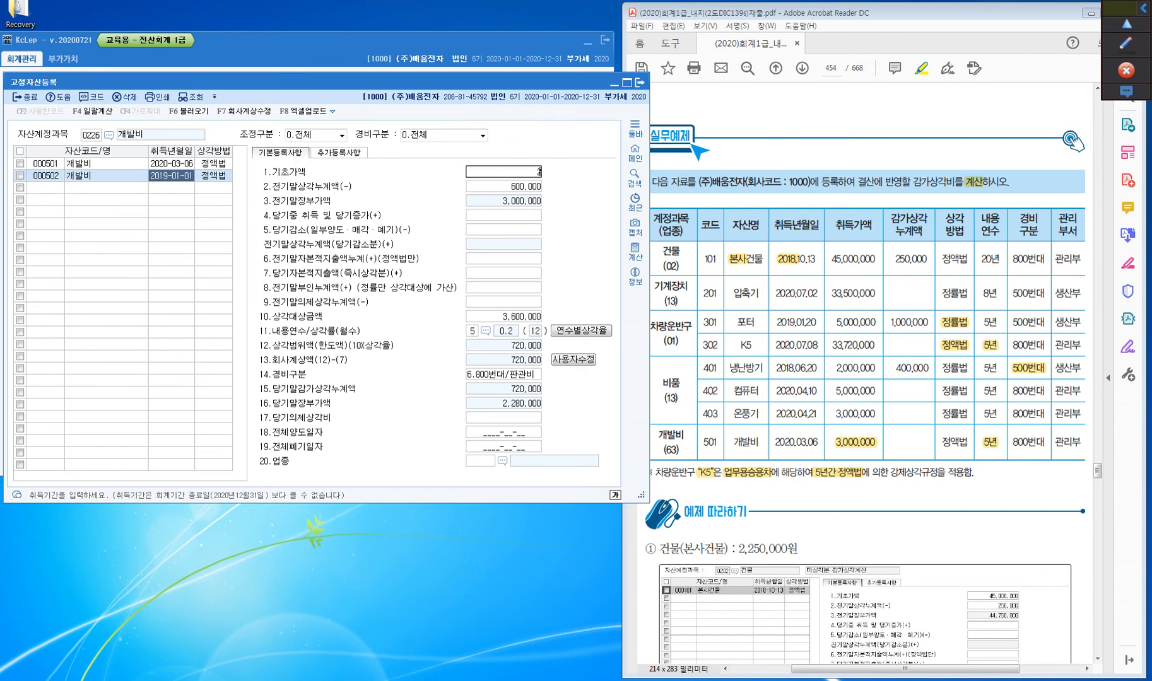
key(Return)
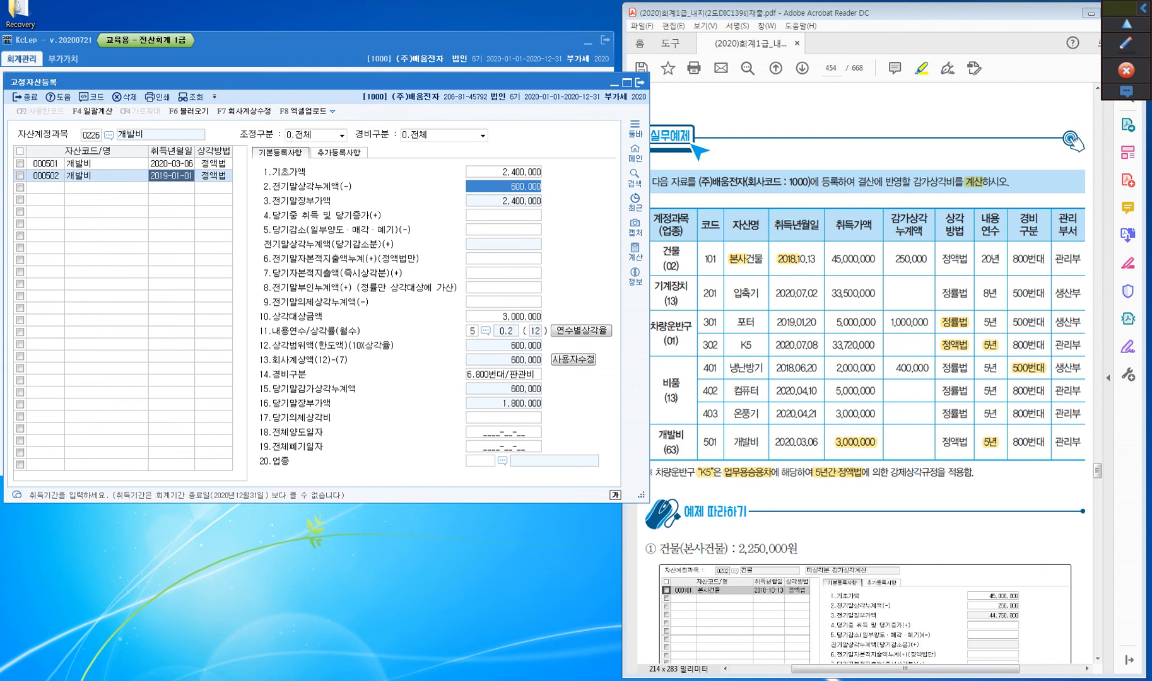
Delete the demonstration asset 502 개발비 and select asset 501
click(46, 176)
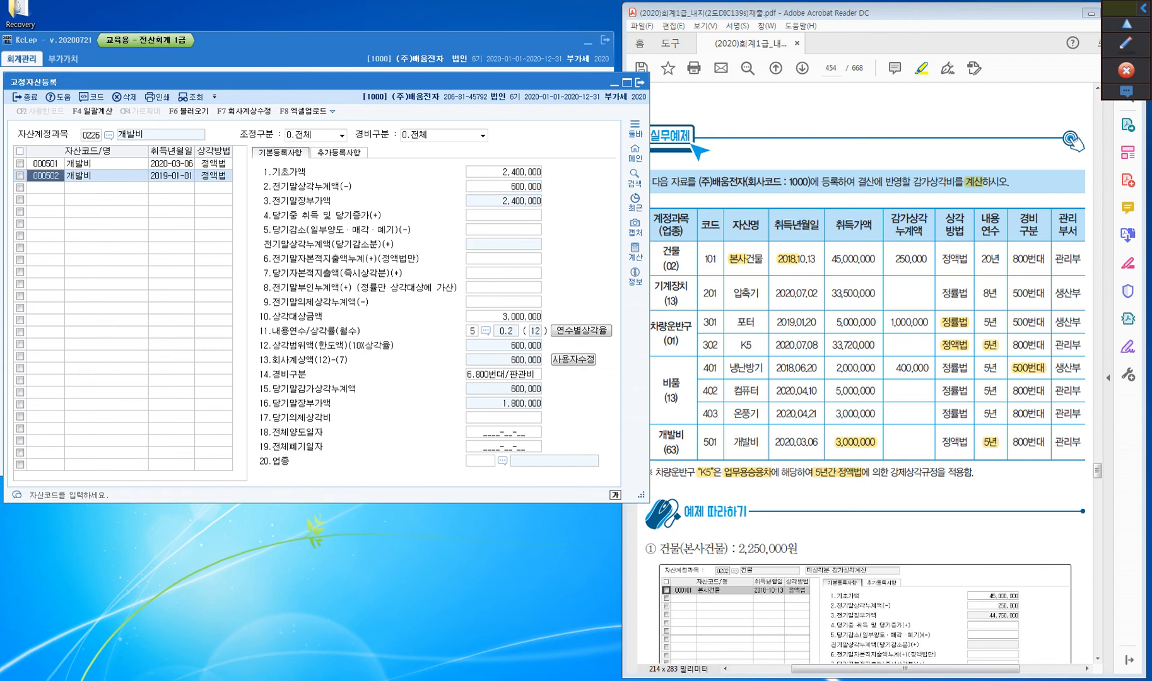
click(20, 176)
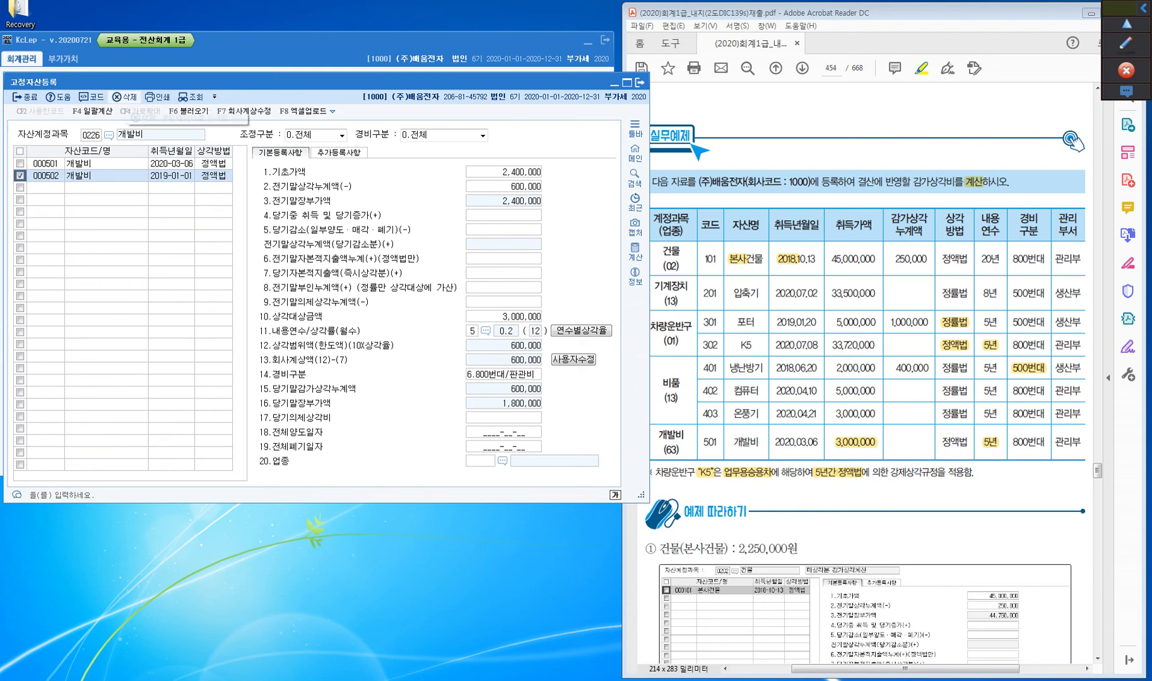
click(124, 96)
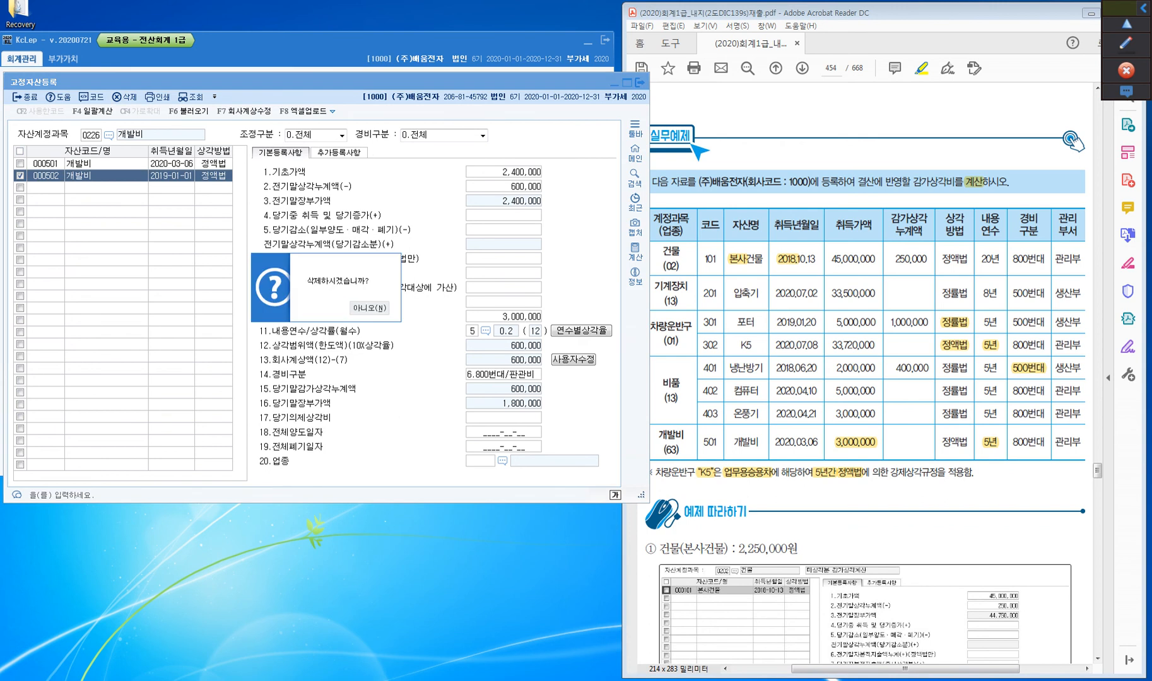
key(Return)
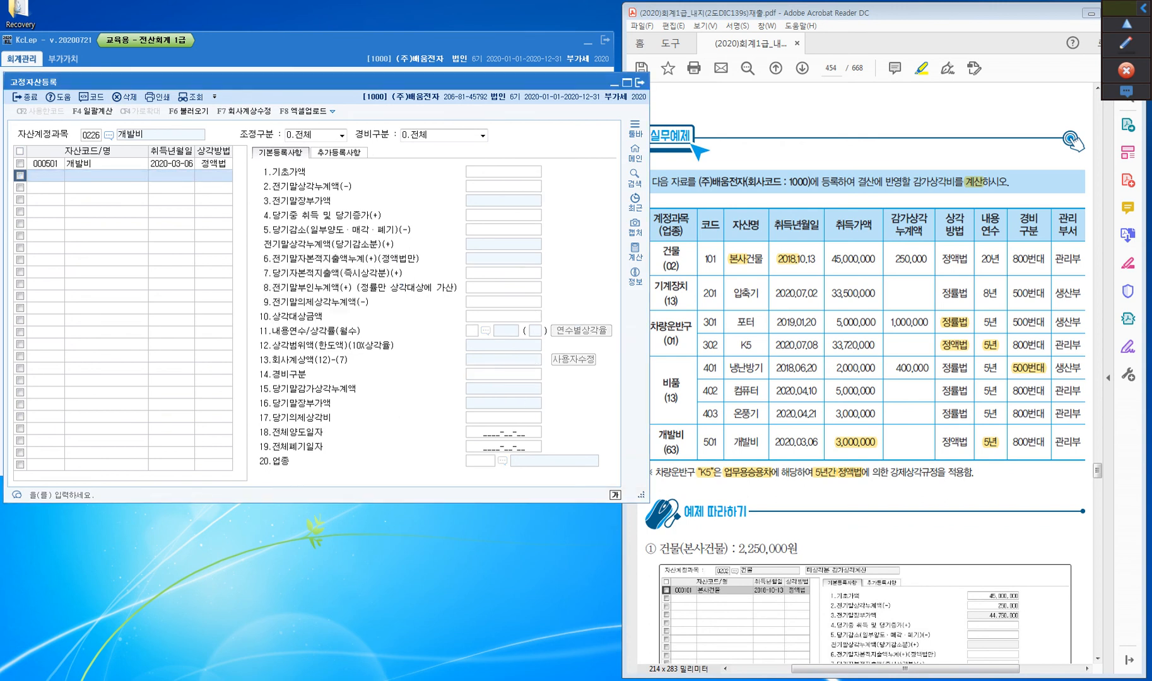
click(46, 164)
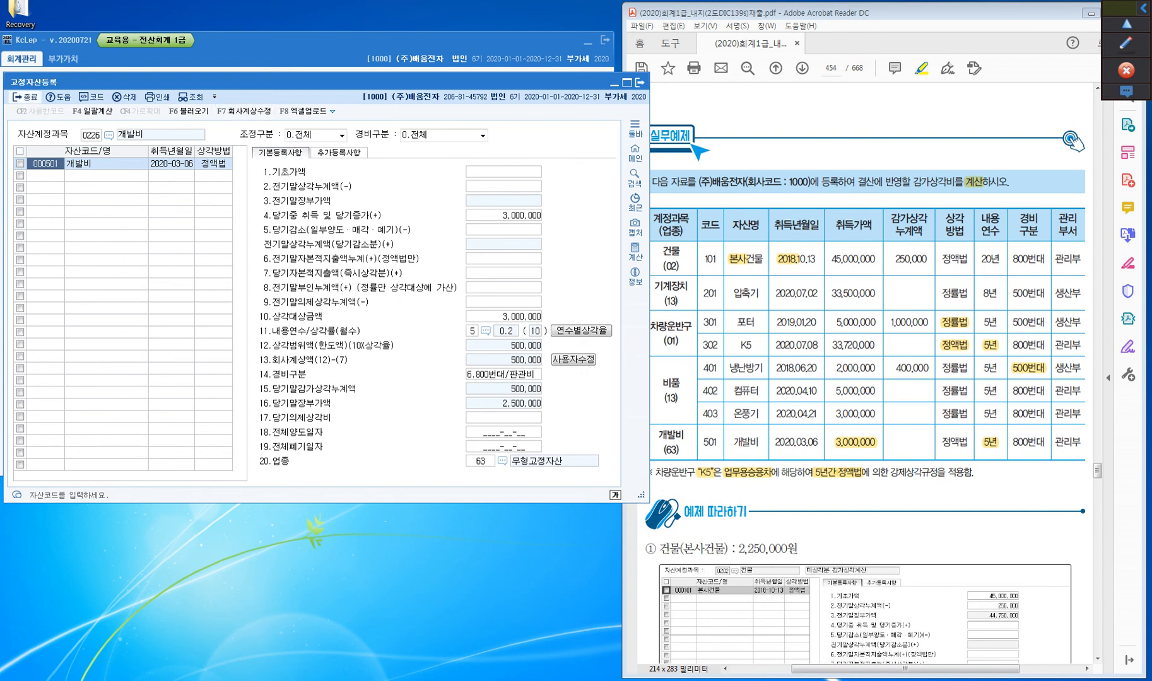
Load the assets of account 0202 건물 and display asset 101 본사건물
click(91, 135)
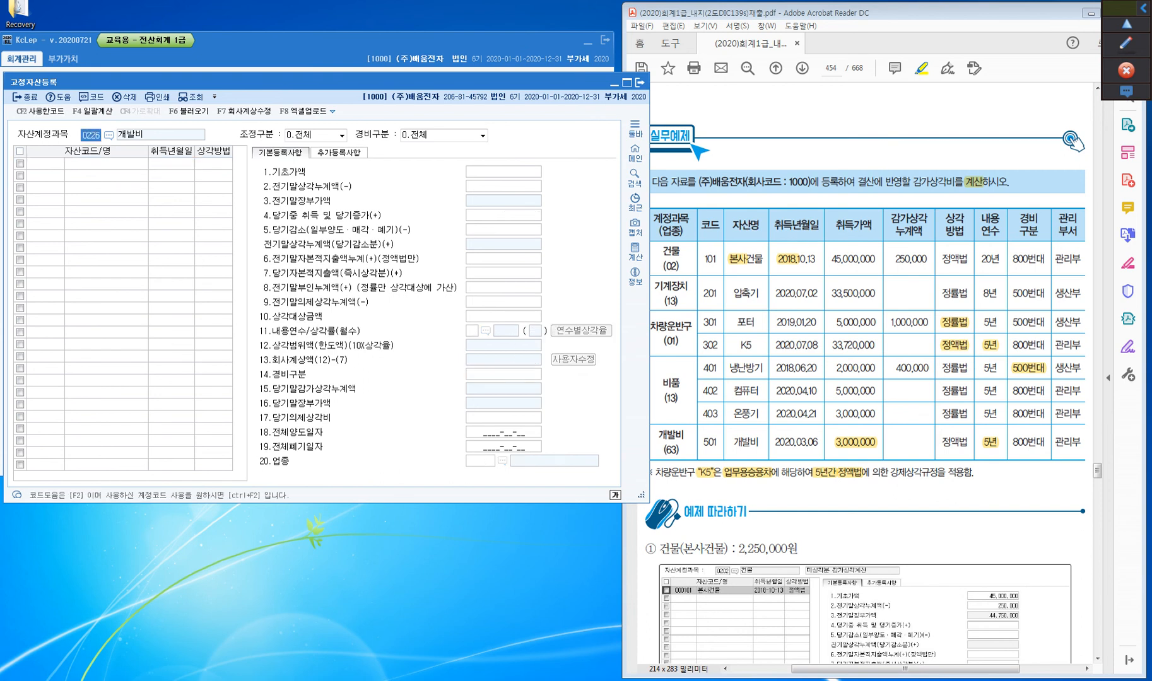
text(202)
key(Return)
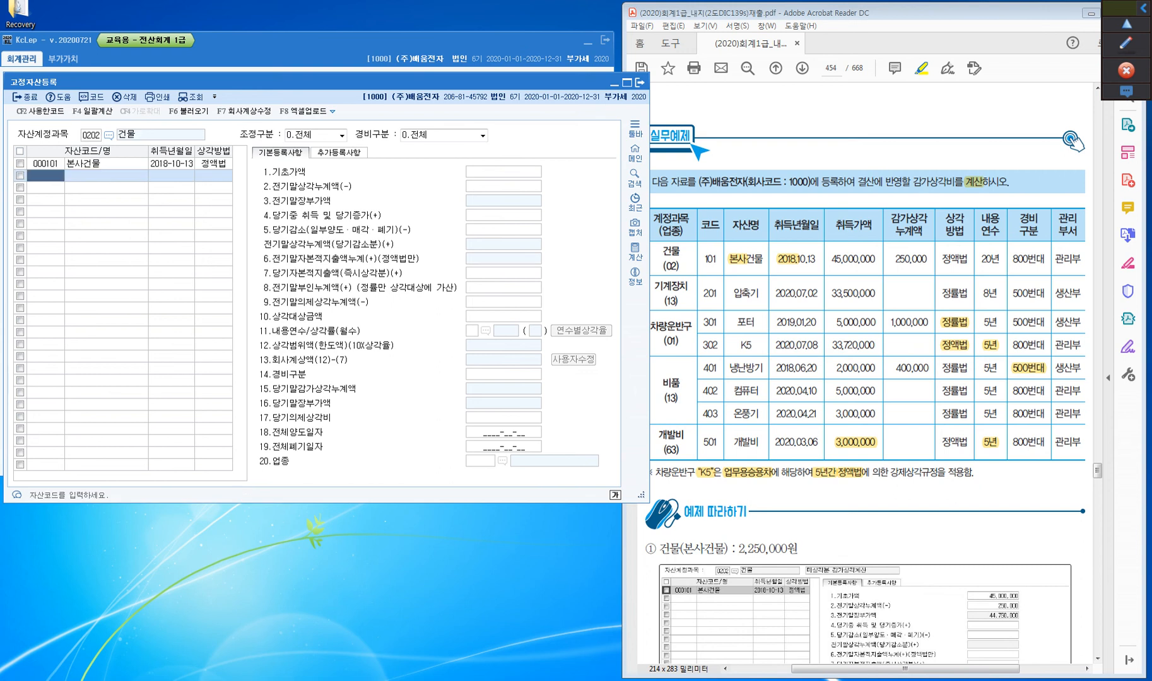
click(46, 164)
Move the 고정자산등록 window clear of the main menu and open 미상각분감가상각비
drag(316, 81, 813, 144)
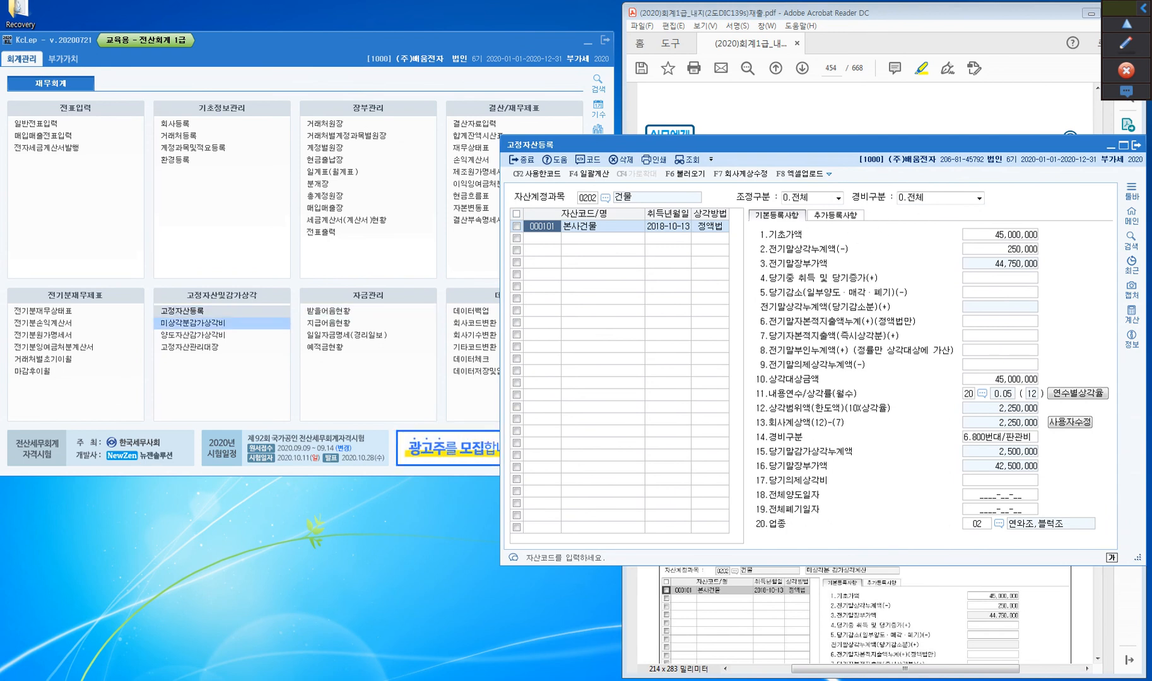
click(197, 323)
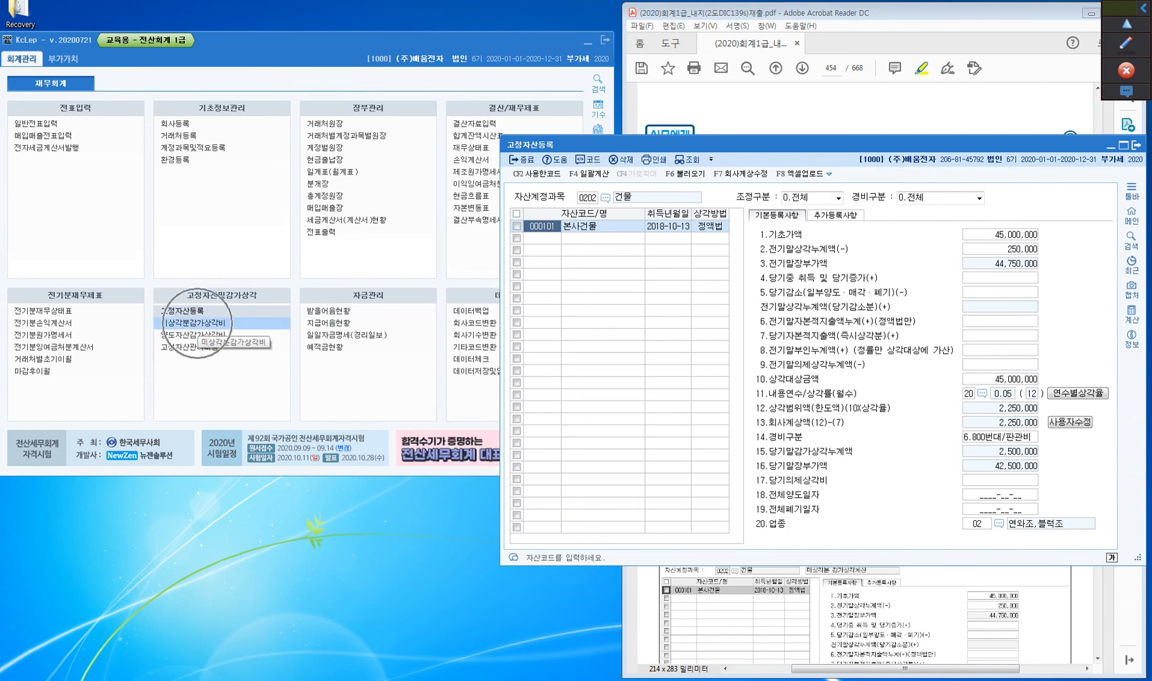
click(197, 323)
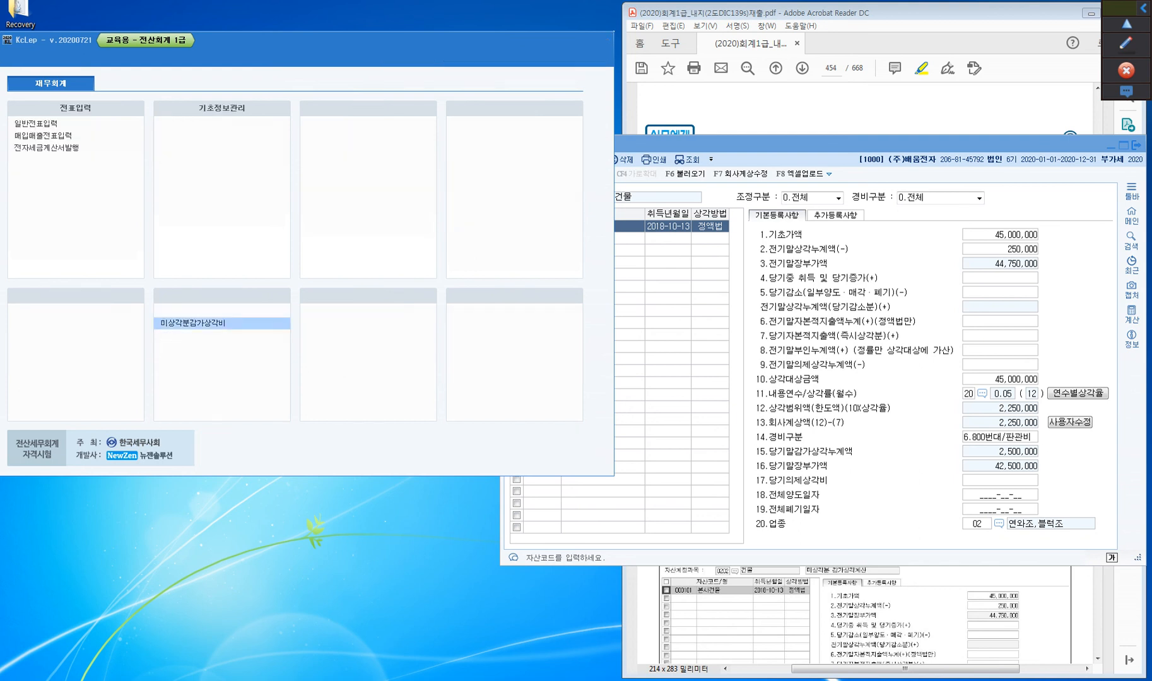
Open 미상각분감가상각비, query all assets for accounts 0202 건물 through 0226 개발비, and review the 개발비 depreciation
click(197, 324)
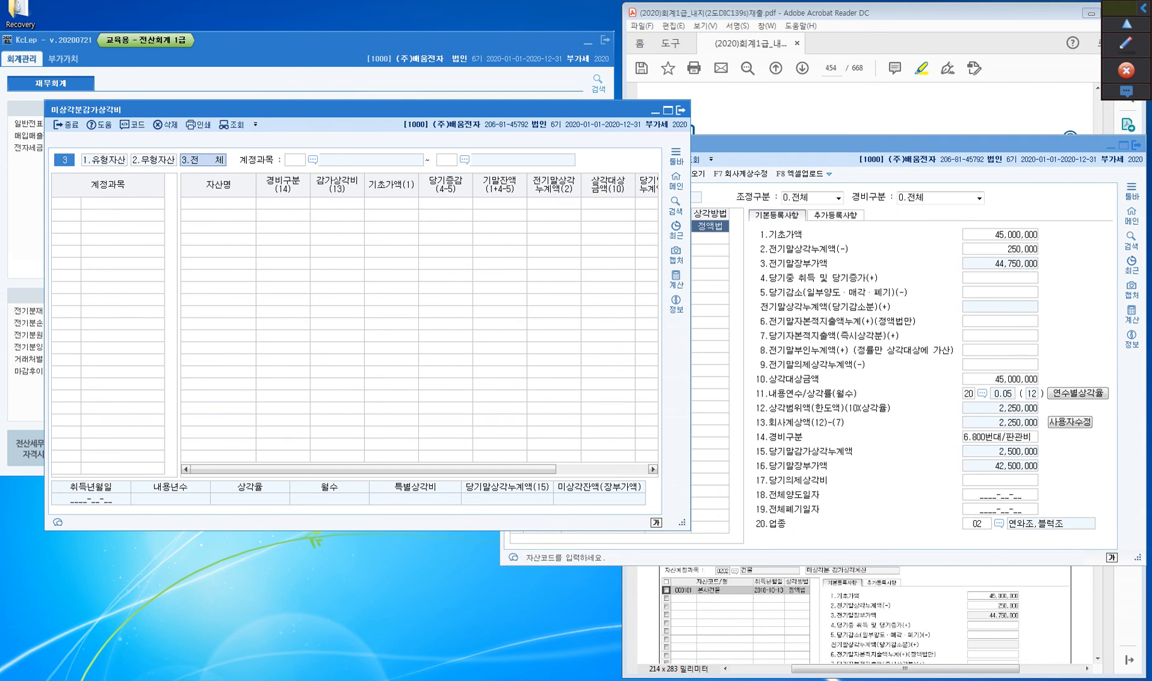
key(Return)
key(Return)
key(Return)
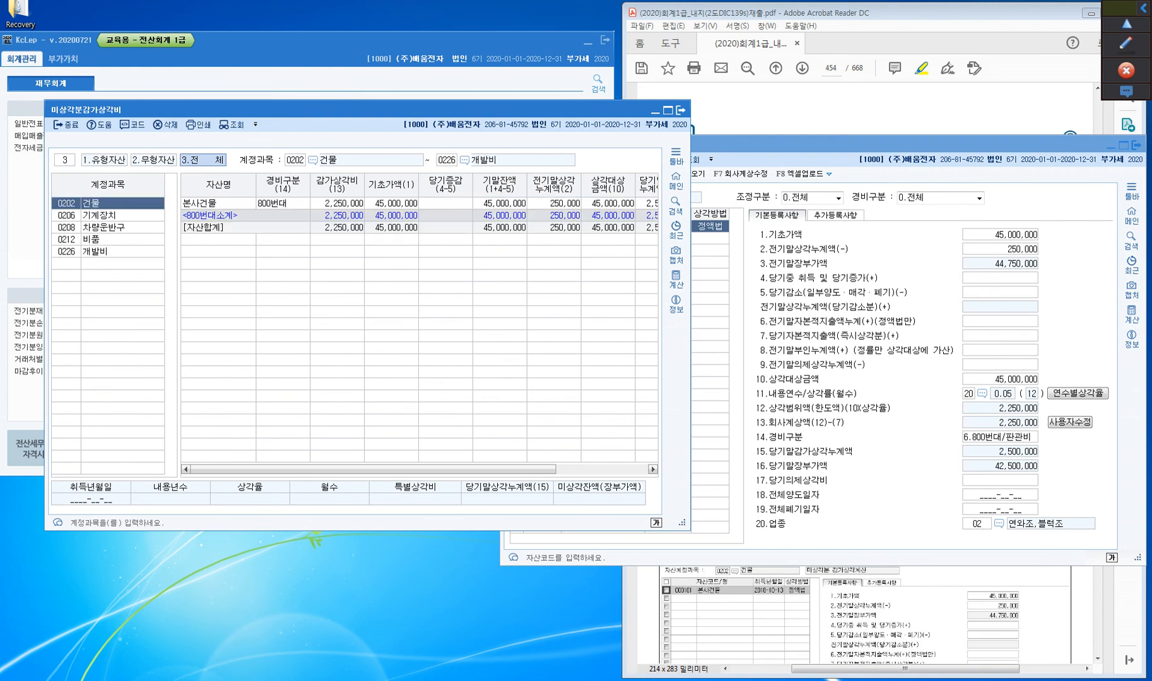
click(107, 251)
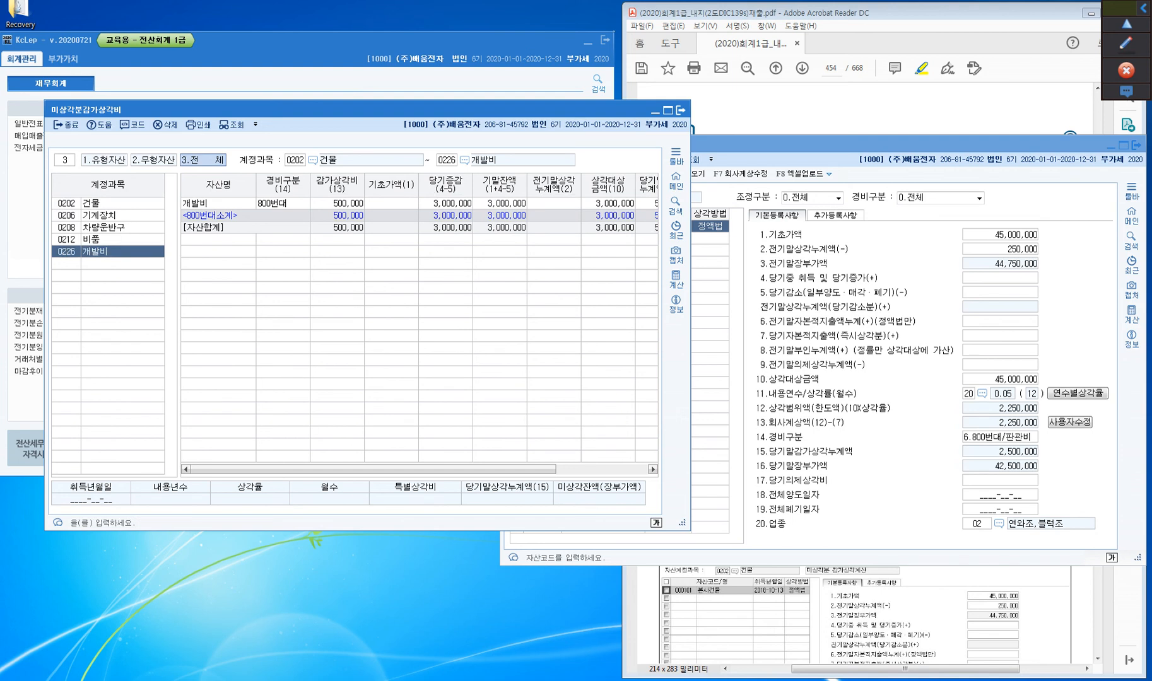
Open 양도자산감가상각비 with 3.전체, look up the available fixed asset account codes, and close the screen
drag(315, 110, 572, 109)
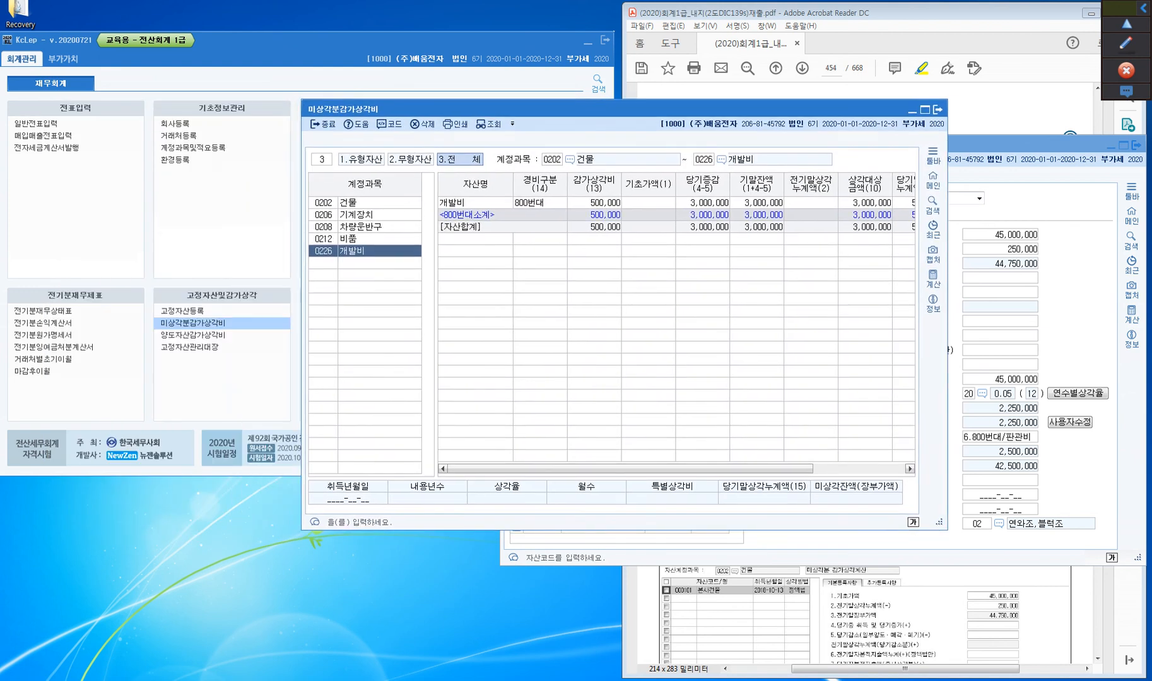
click(190, 335)
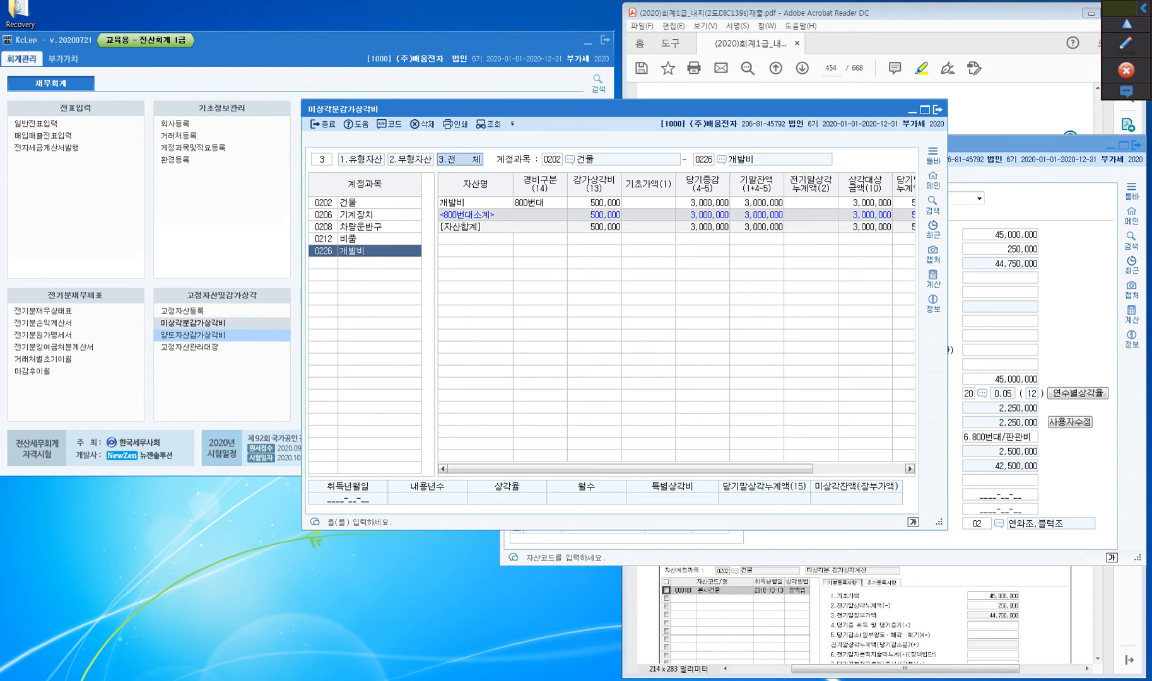
click(202, 335)
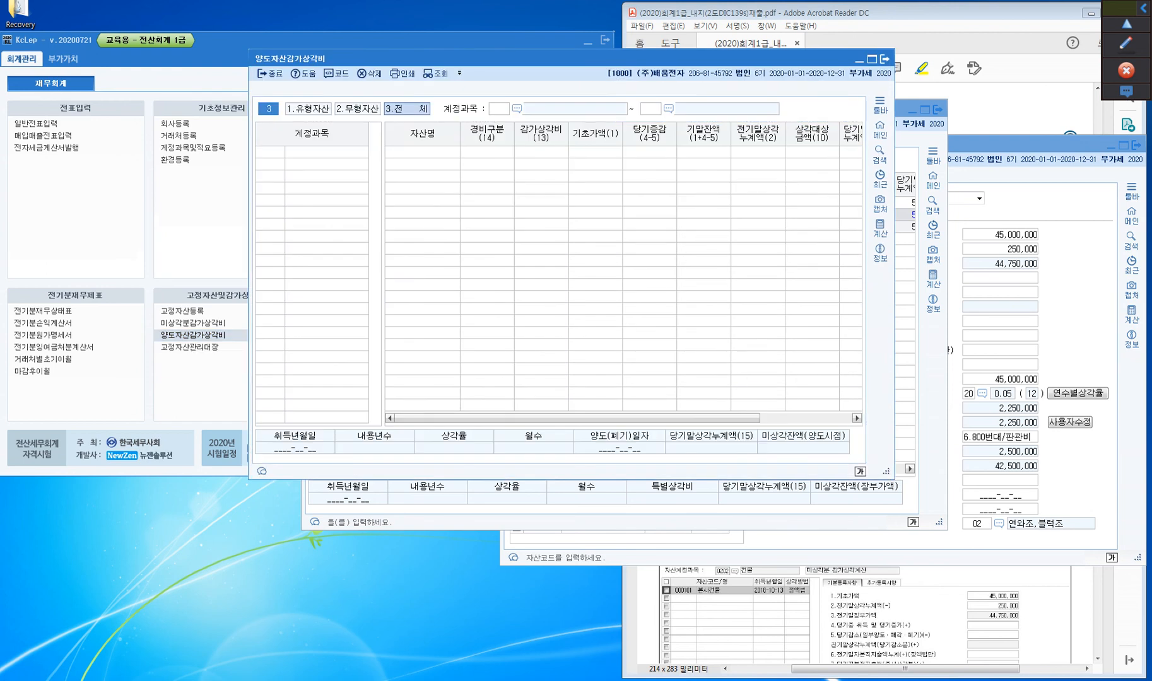
key(Return)
key(Return)
click(499, 110)
click(517, 109)
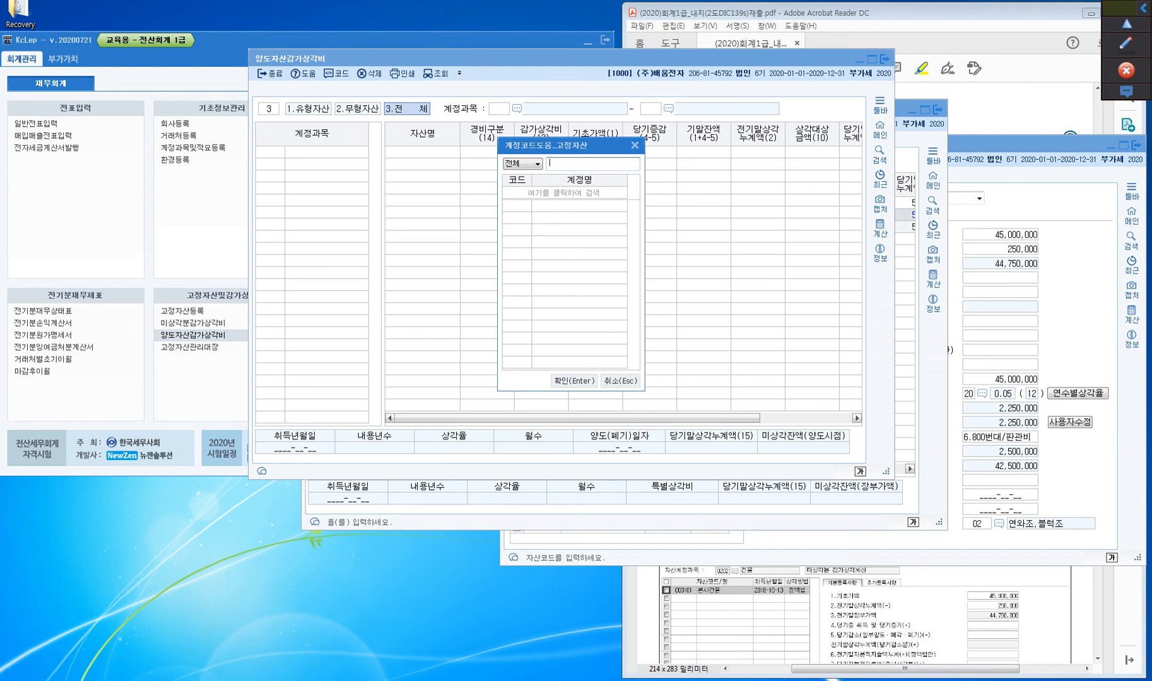
click(635, 145)
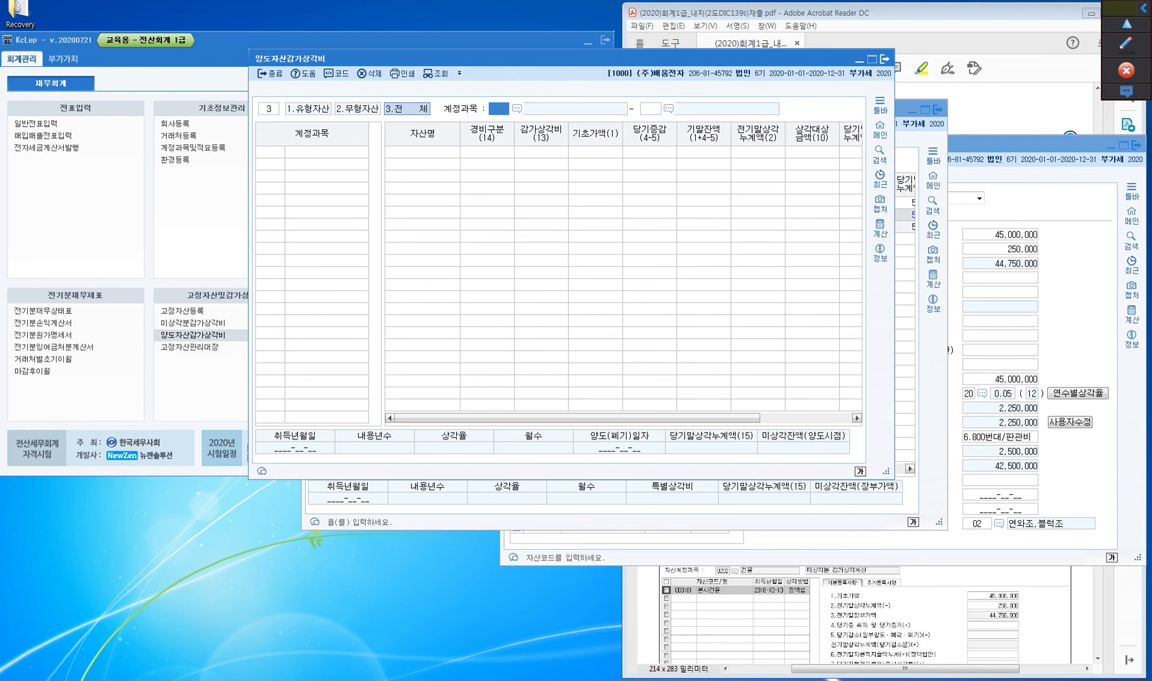
drag(378, 58, 463, 63)
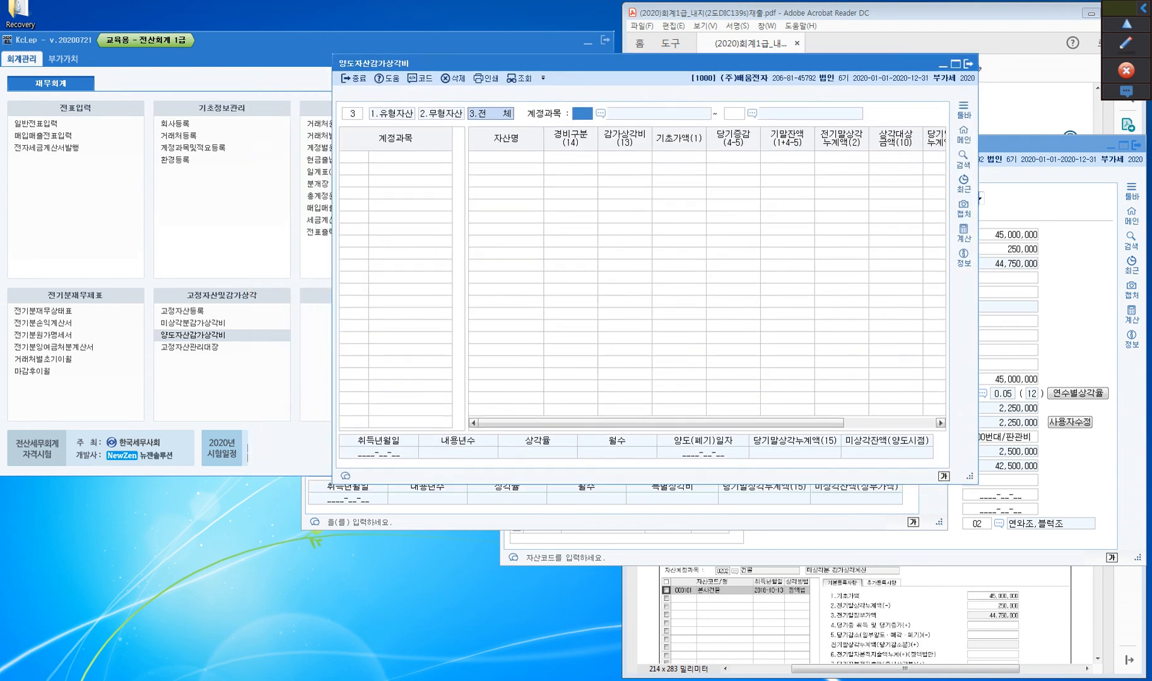
click(193, 335)
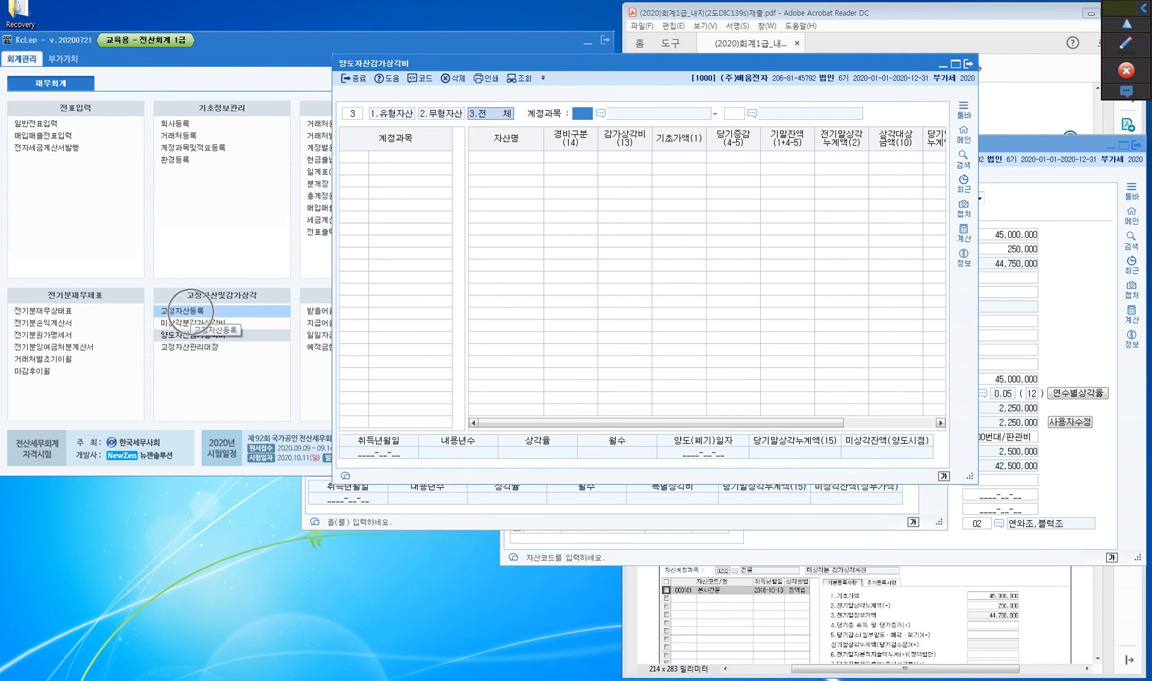
click(968, 63)
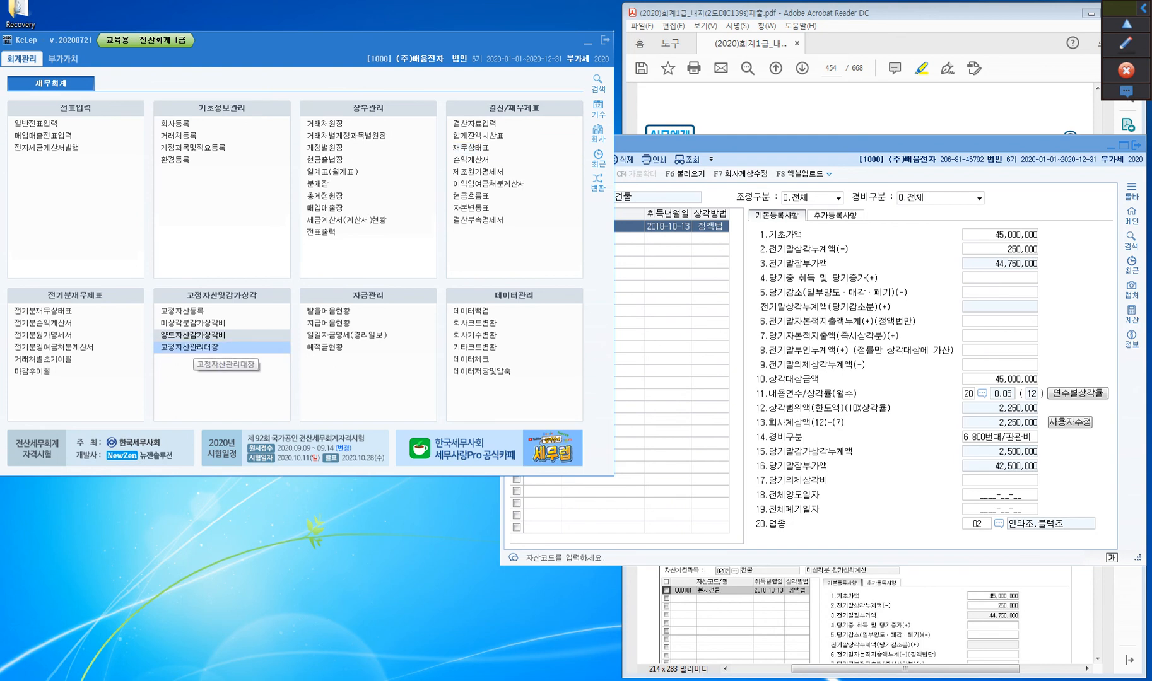
Open 고정자산관리대장, query all assets for accounts 0202 건물 through 0226 개발비, and examine the 본사건물 details and 기초가액
key(ctrl)
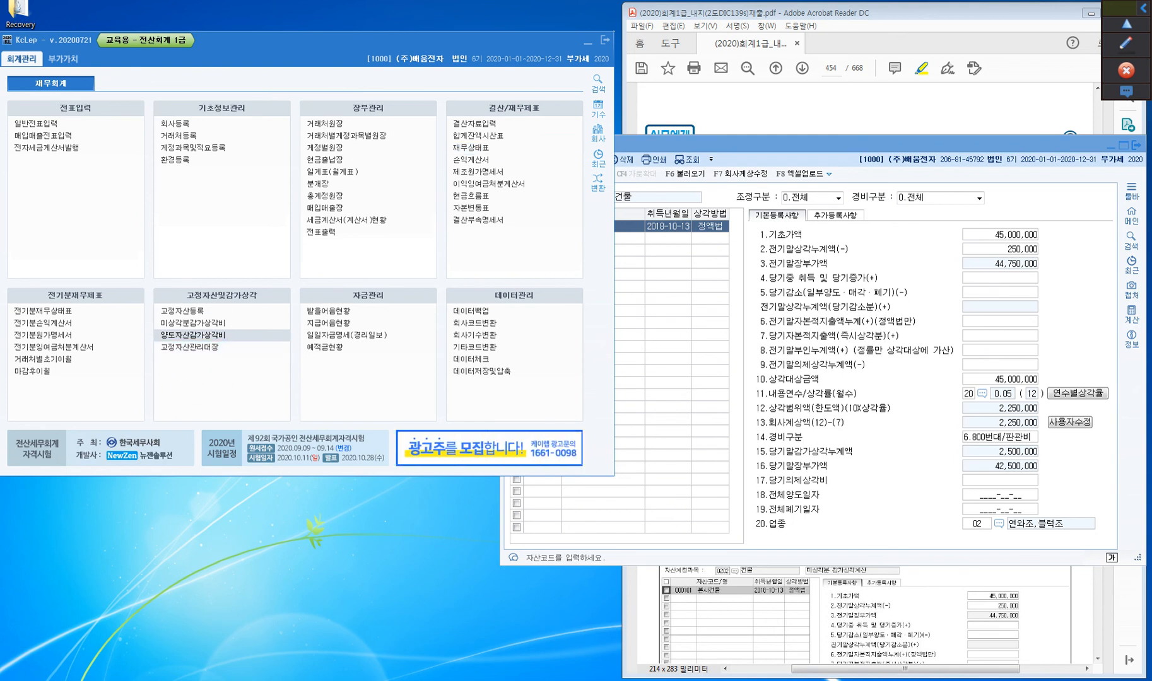
click(189, 348)
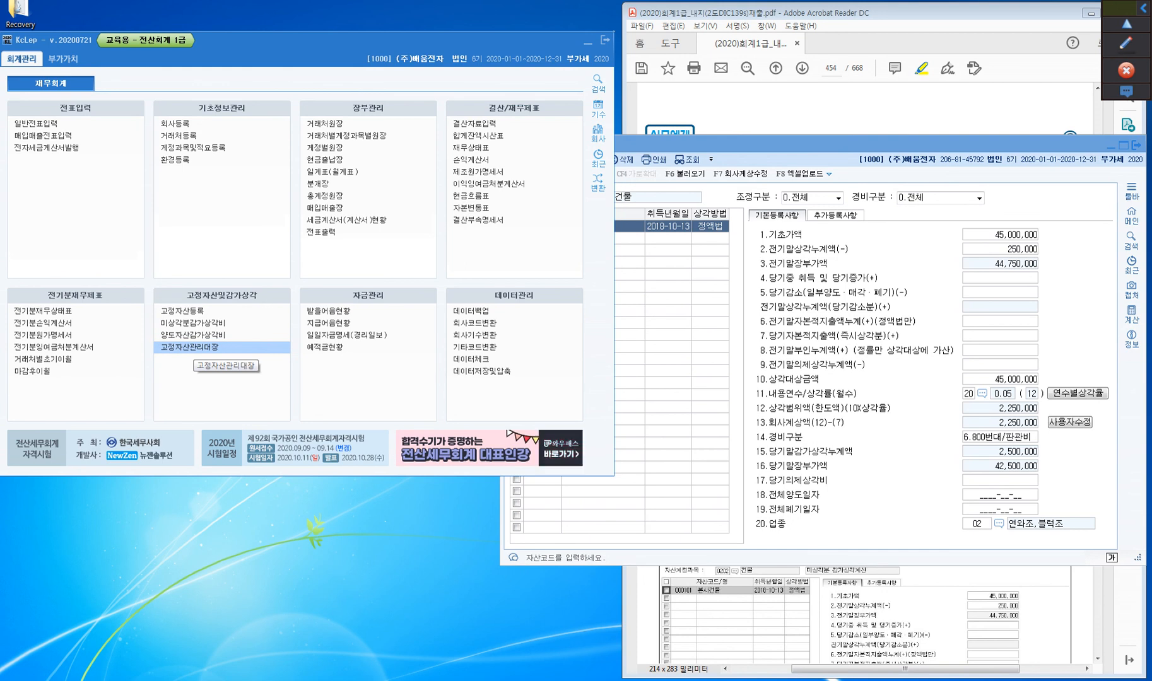
click(202, 347)
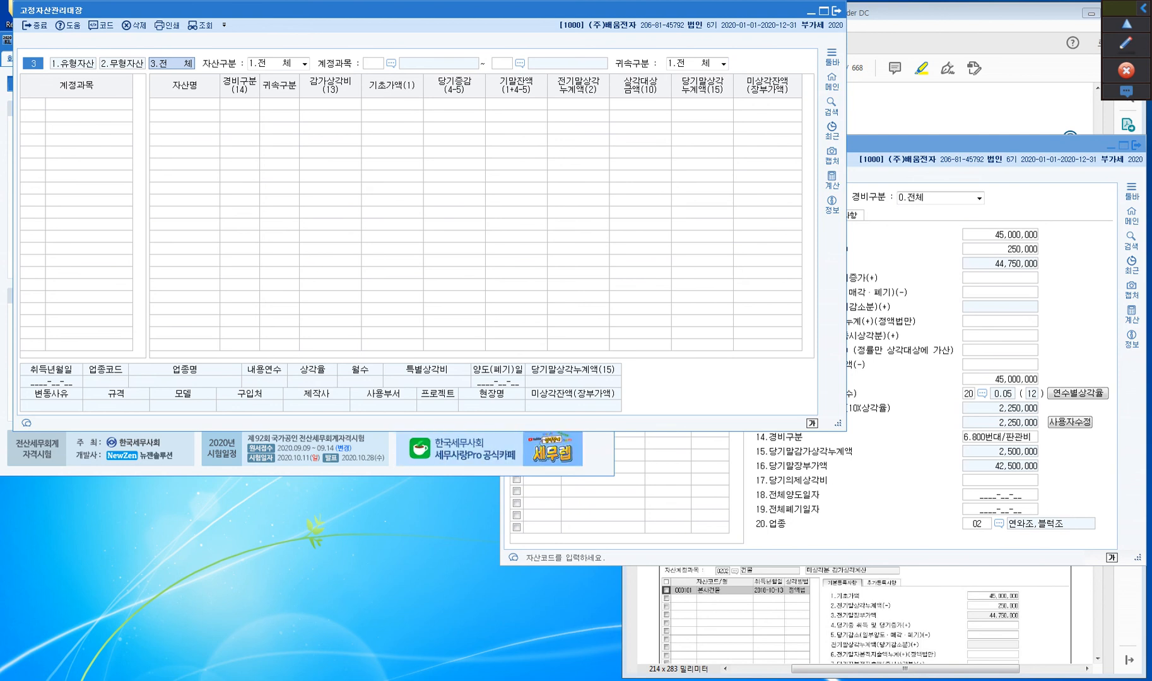
key(Return)
key(Return)
key(Return)
key(Return)
key(Return)
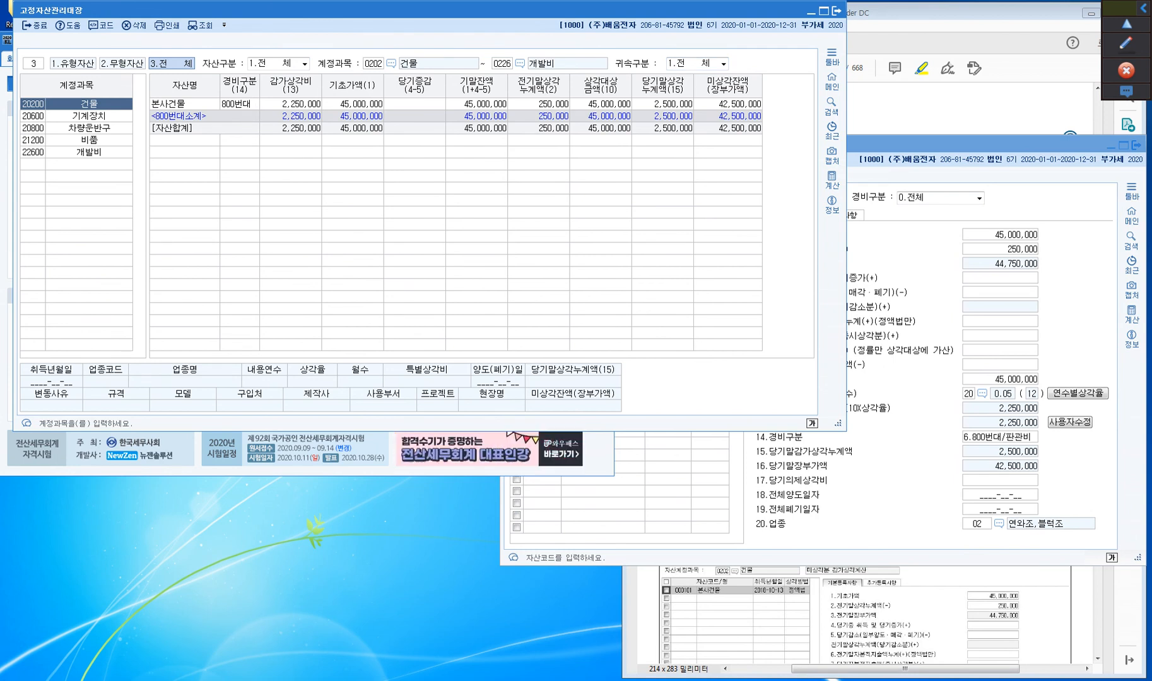
drag(378, 10, 446, 261)
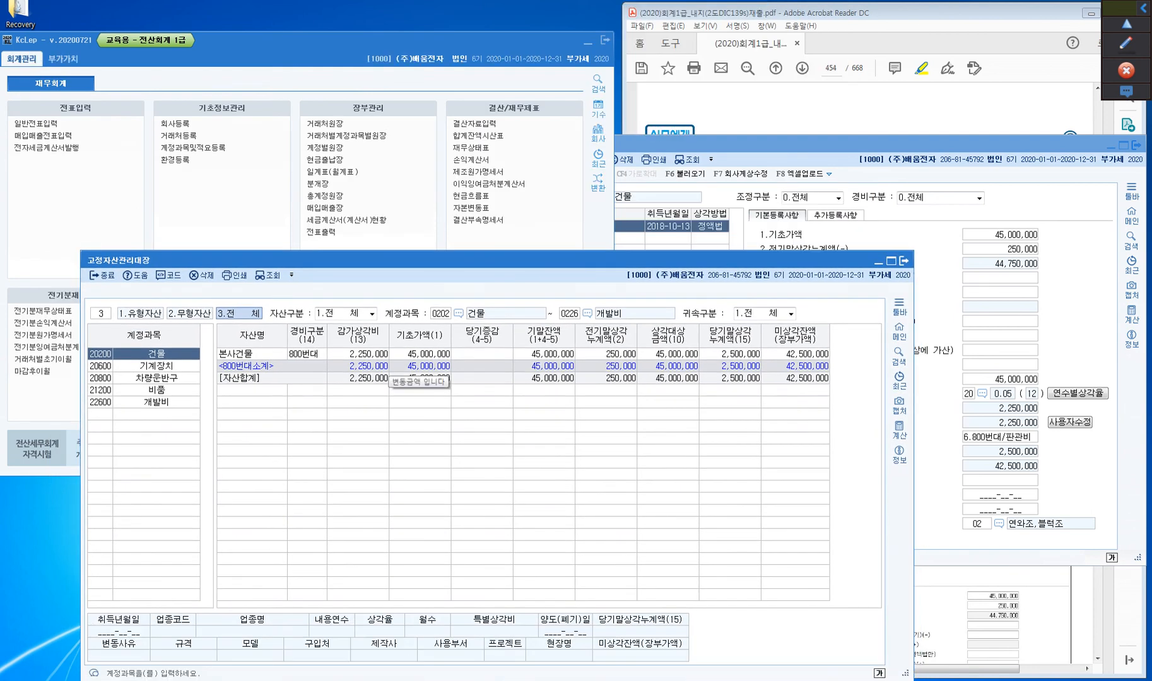
click(397, 354)
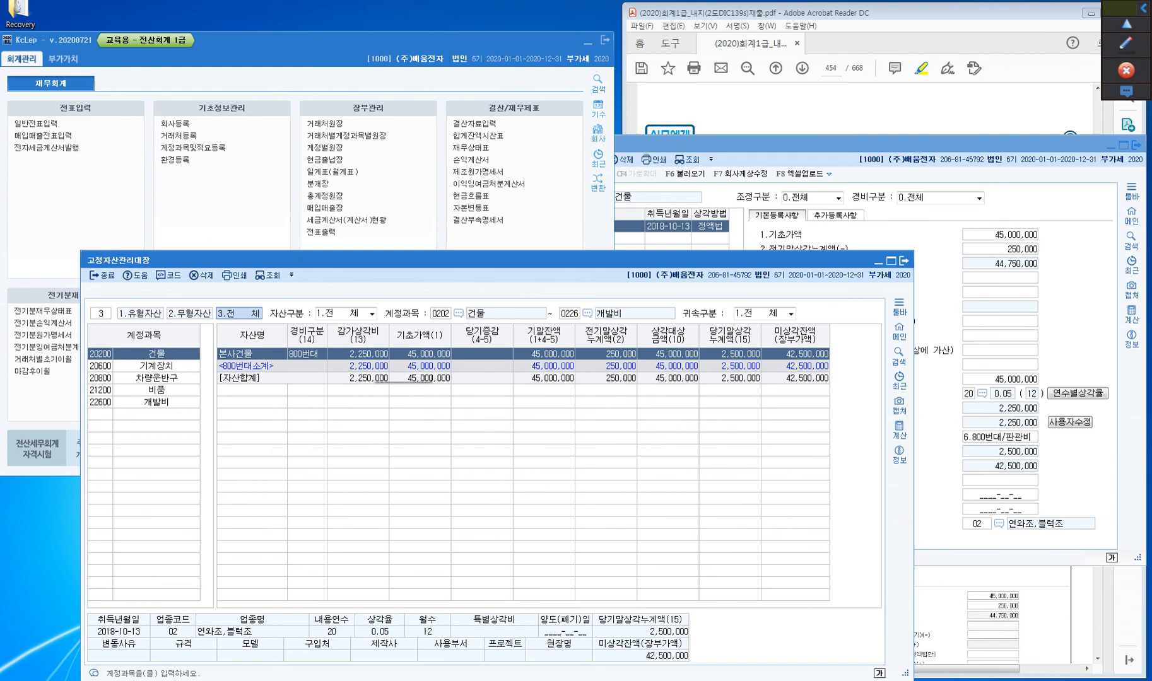
click(435, 355)
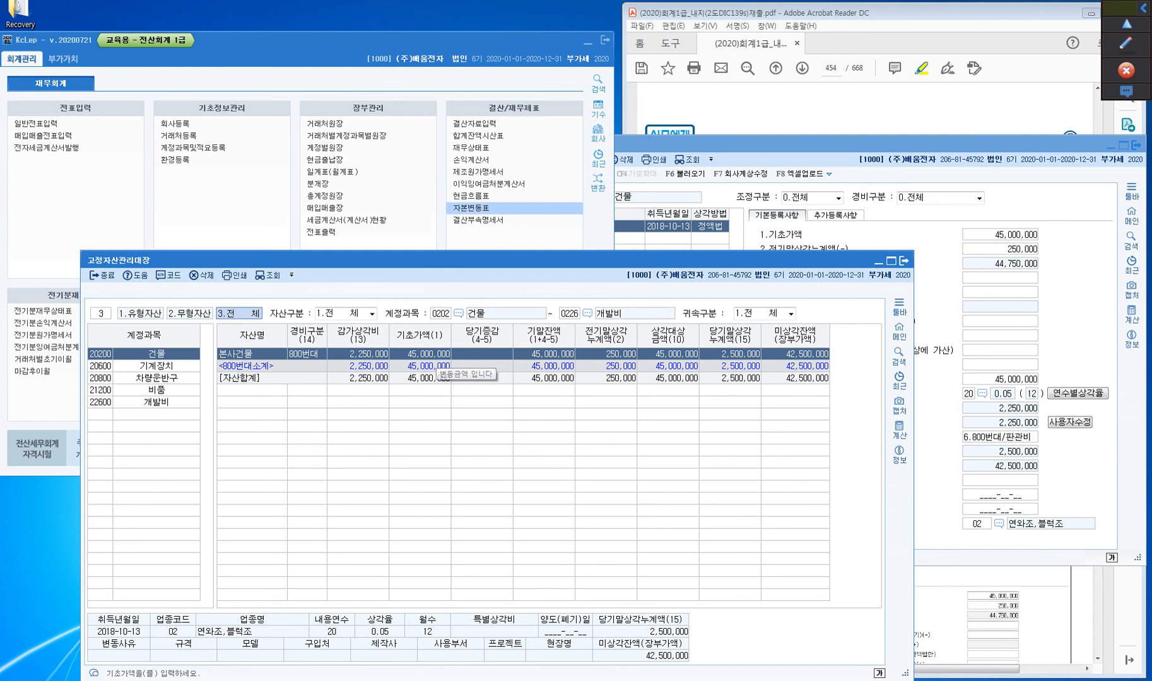
Query 합계잔액시산표 as of December 31, 2020 and select the 건물 account under 유형자산
click(477, 136)
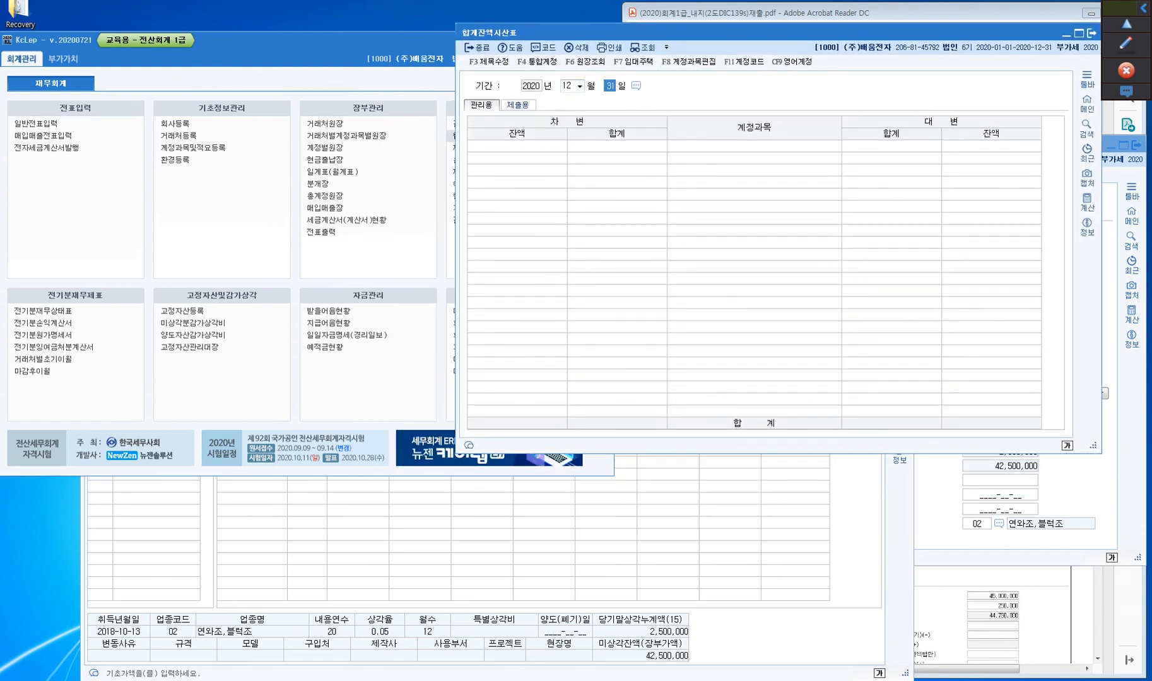
key(Return)
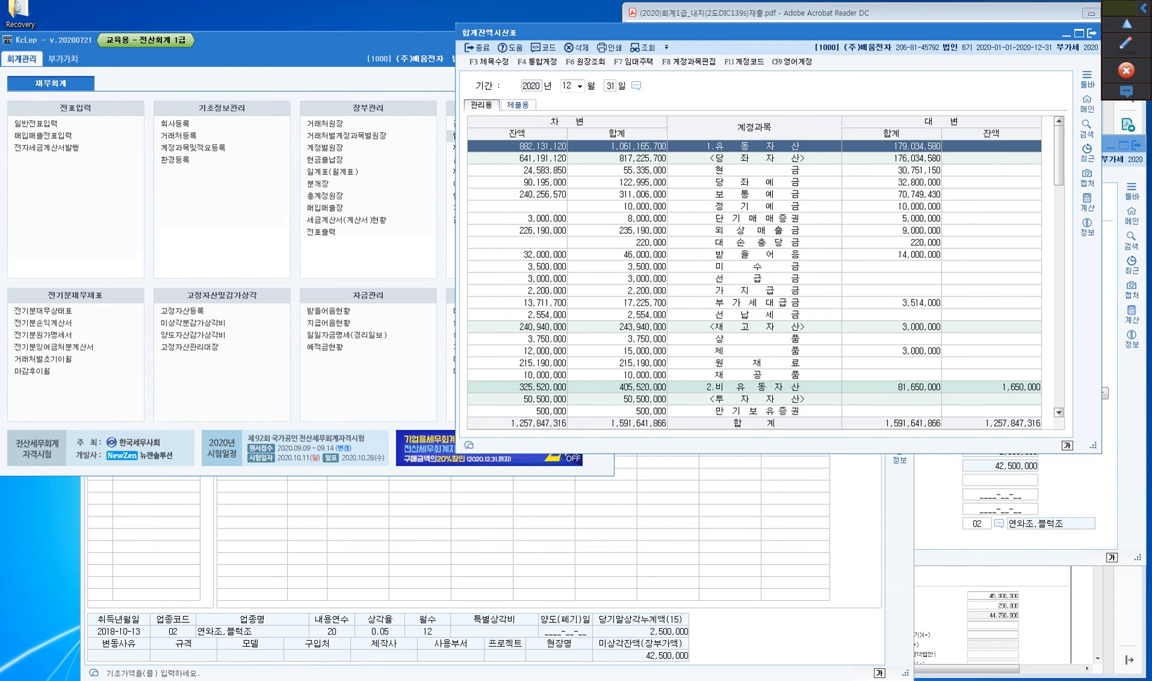
scroll(754, 271, down, 5)
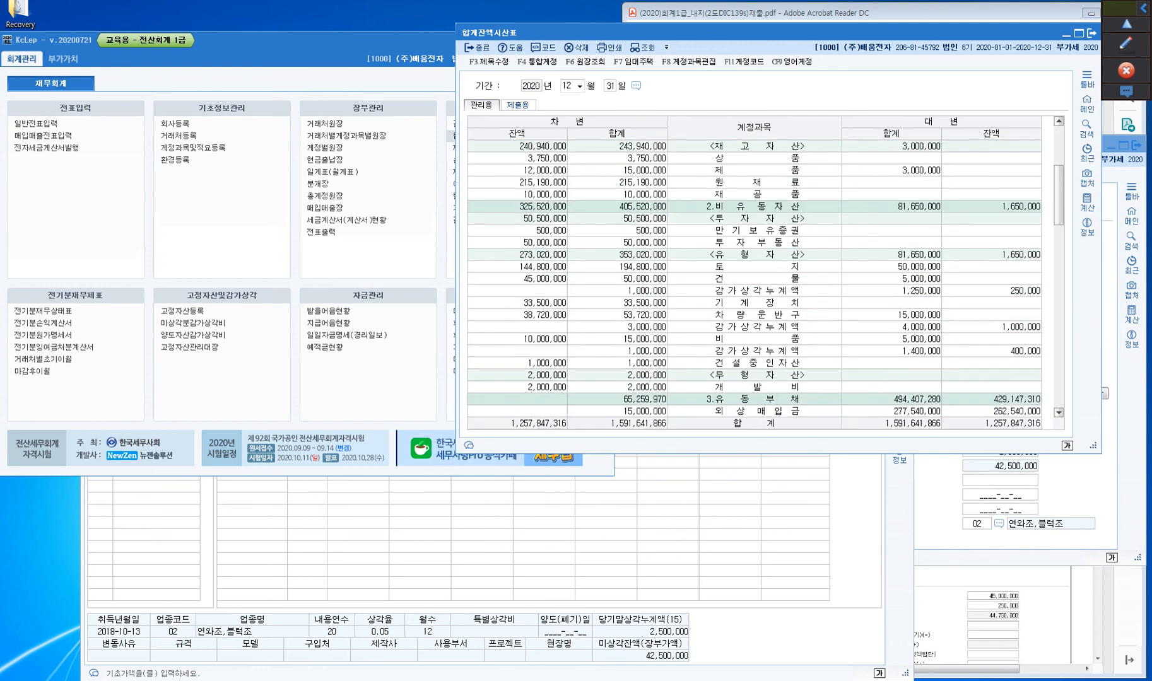
click(754, 279)
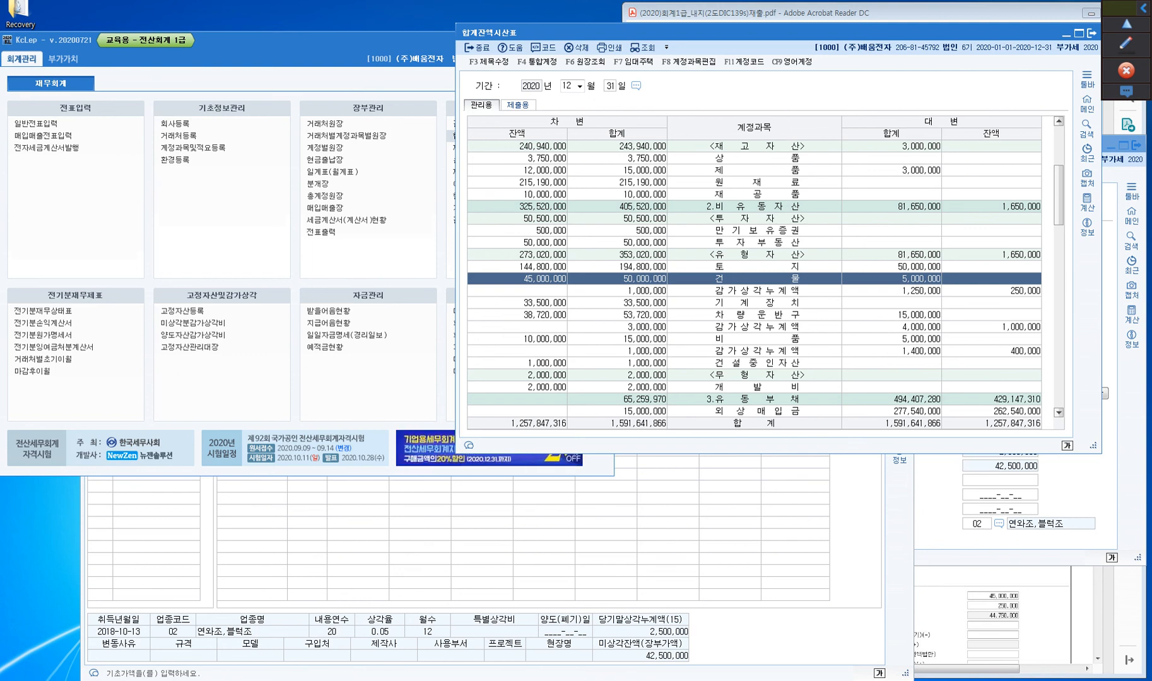
Open the 원장조회 ledger of 건물, examine its carried-forward, April 7 credit and balance amounts, and close it
key(F6)
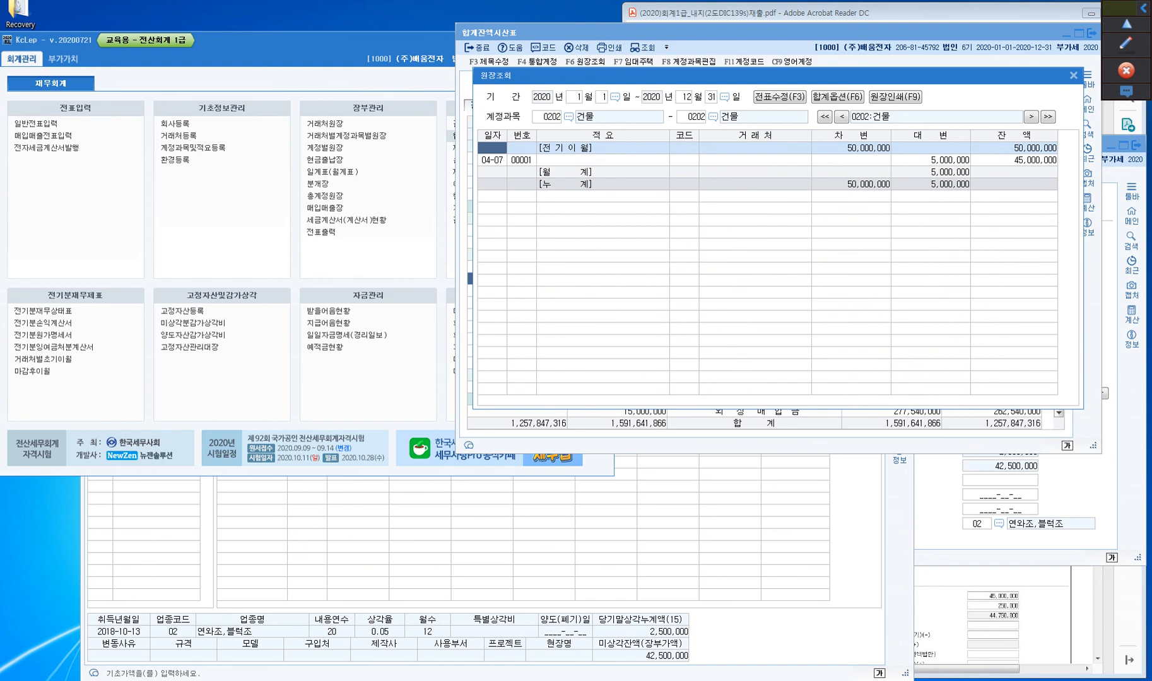
click(851, 148)
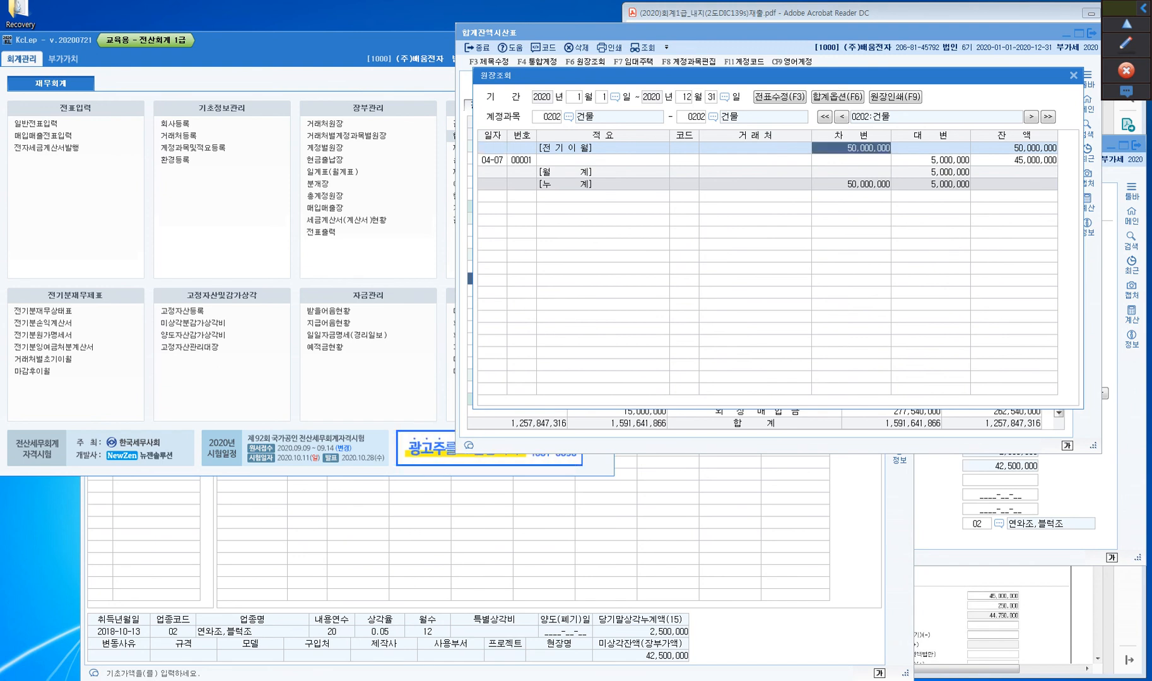
click(931, 160)
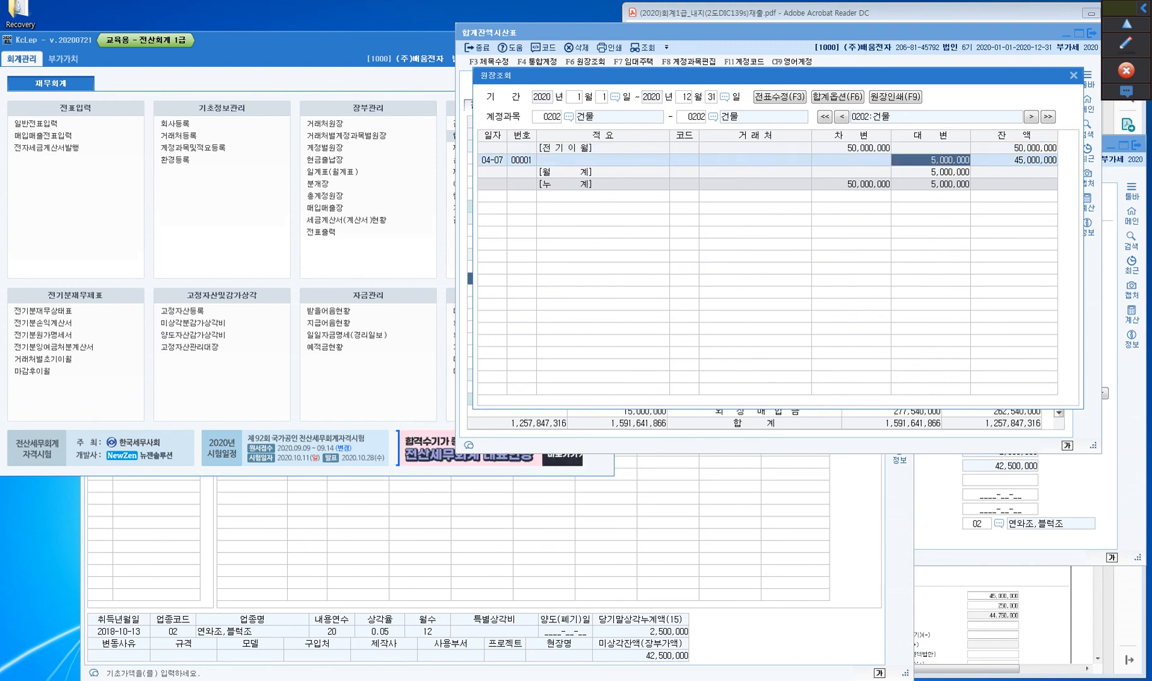
click(1014, 161)
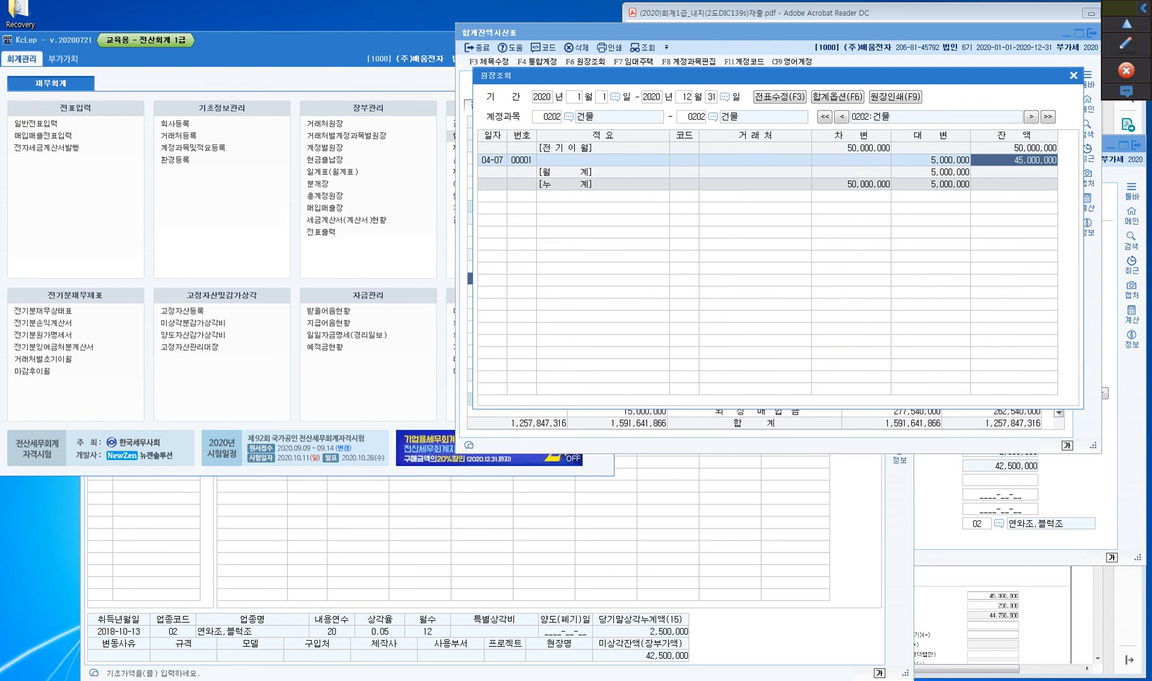
click(1074, 76)
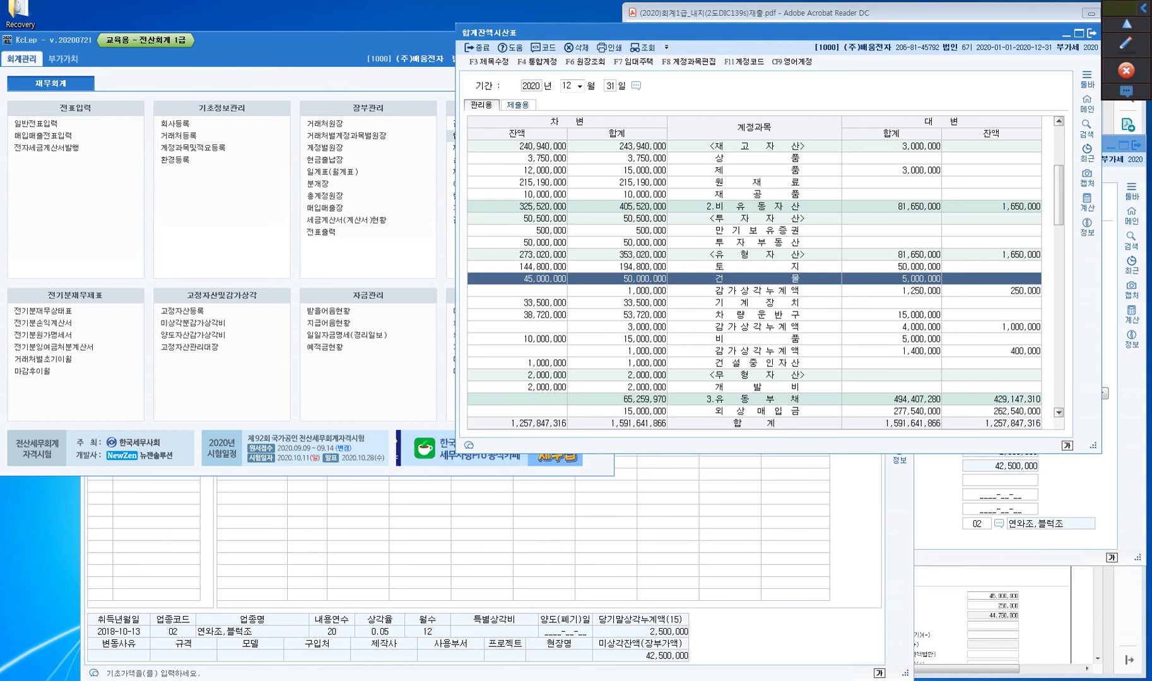
Close the 고정자산관리대장 and 합계잔액시산표 windows
click(713, 528)
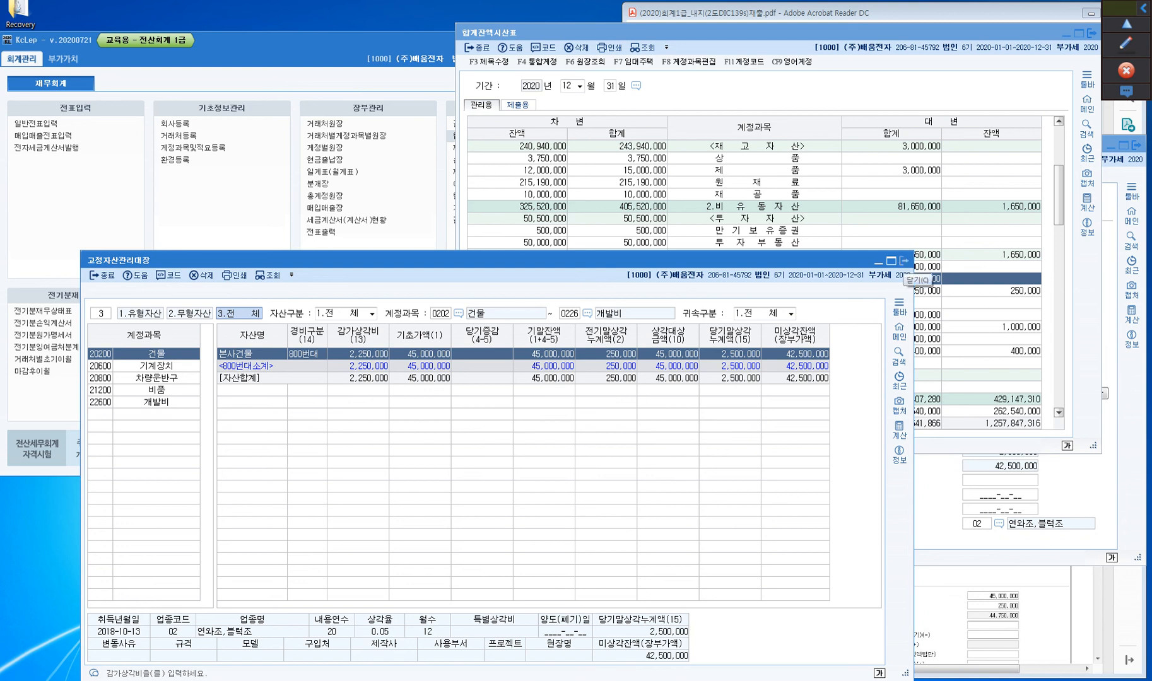
click(904, 260)
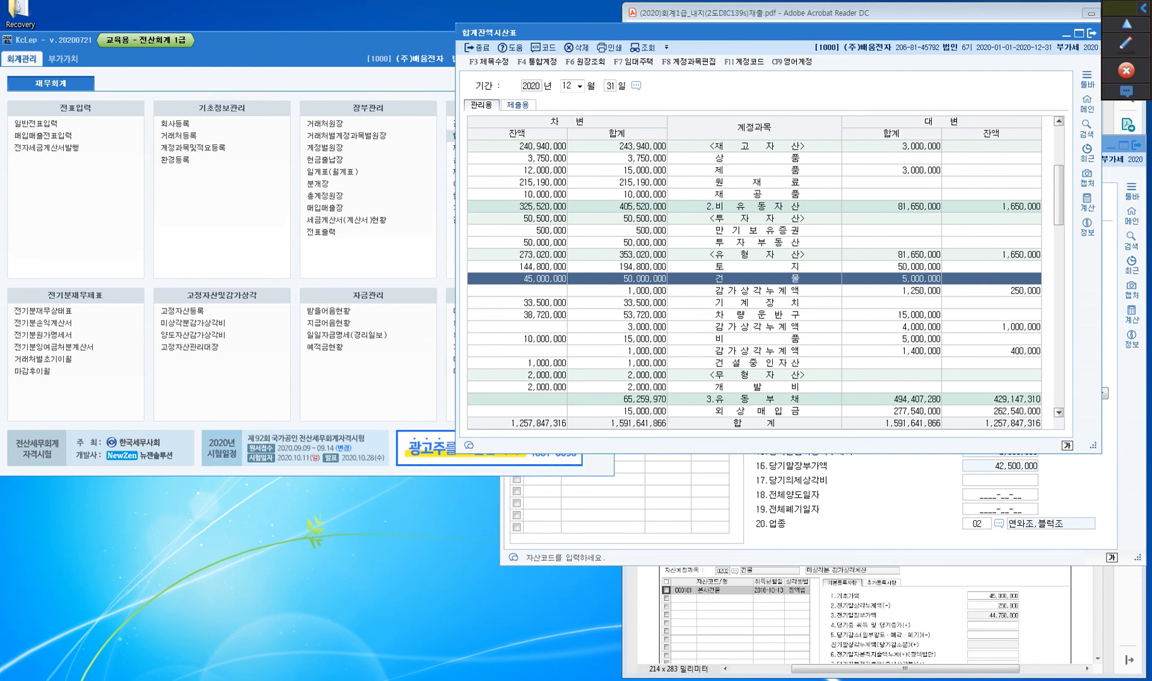
click(1091, 33)
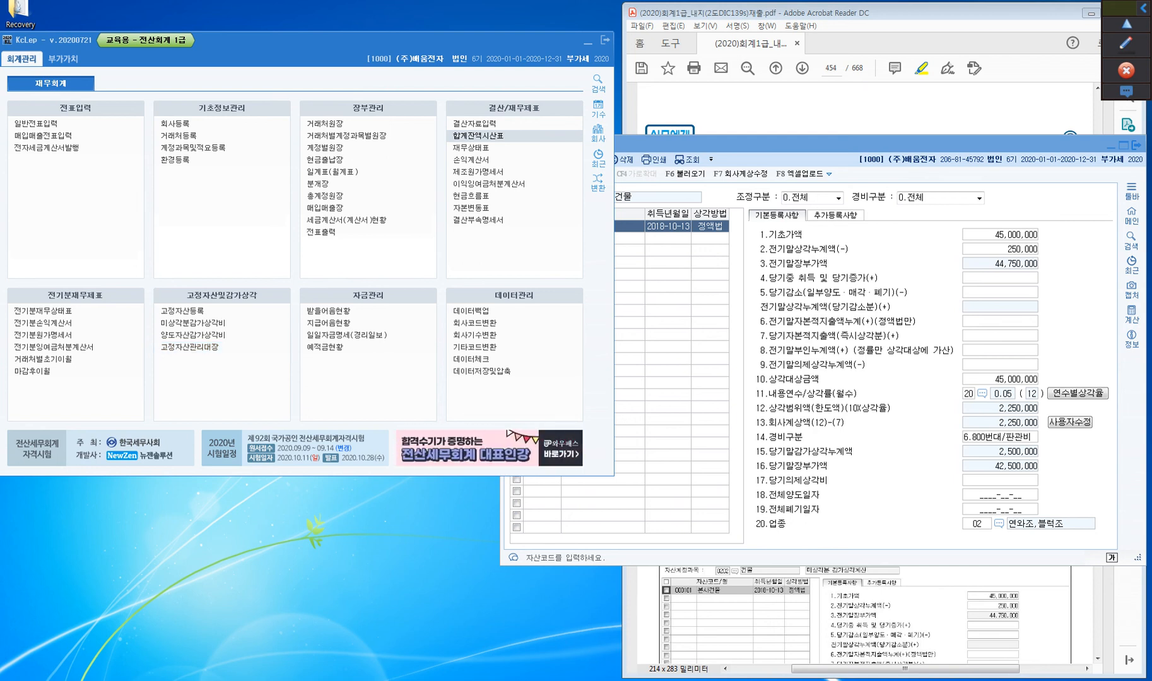
Bring 고정자산등록 forward and outline the 14.경비구분 row of 본사건물 with a magenta annotation rectangle
click(783, 146)
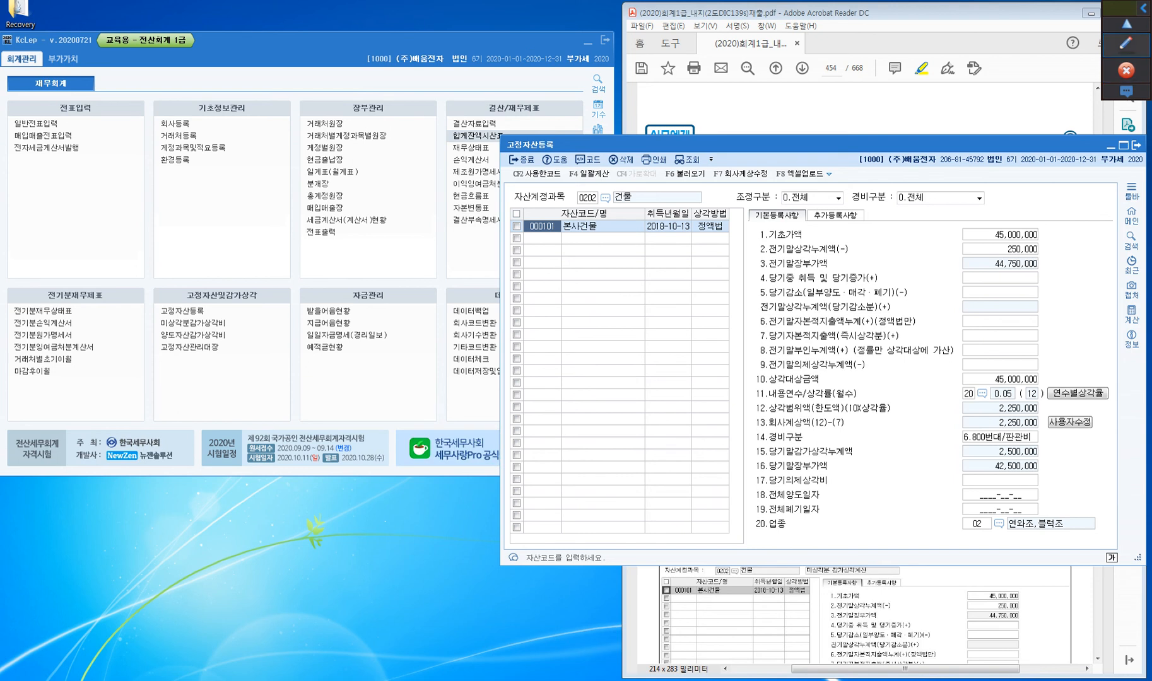
click(1120, 32)
click(1125, 96)
mouse_move(751, 426)
mouse_down()
mouse_move(757, 445)
mouse_move(1045, 448)
mouse_up()
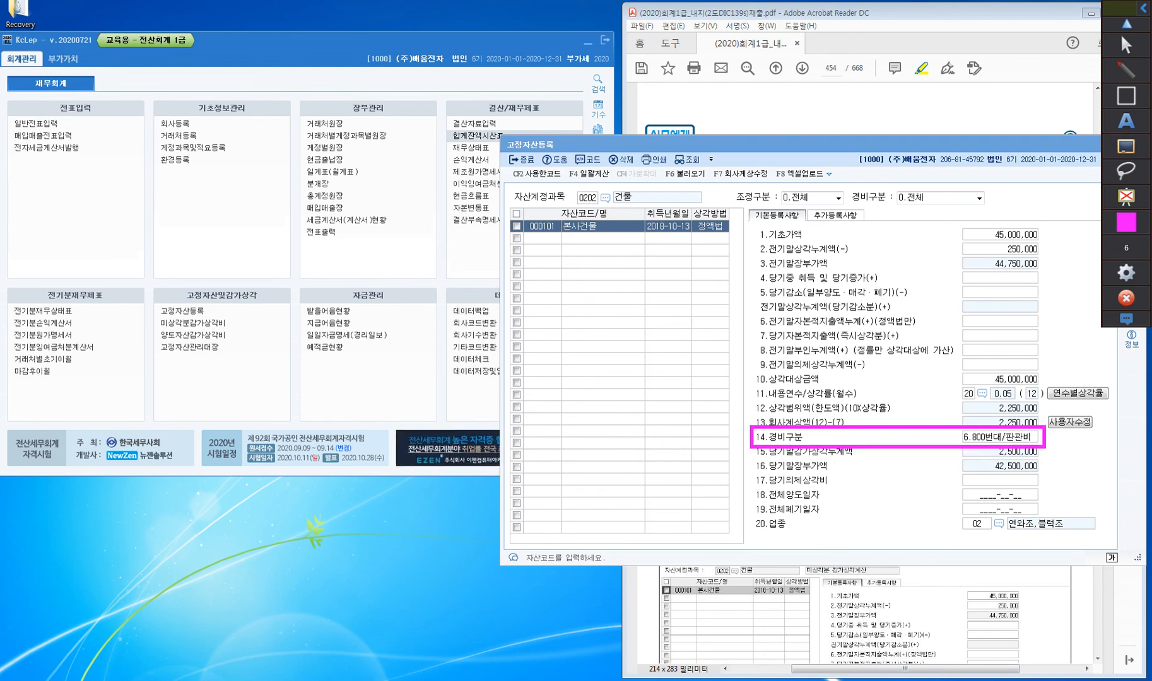
click(1120, 32)
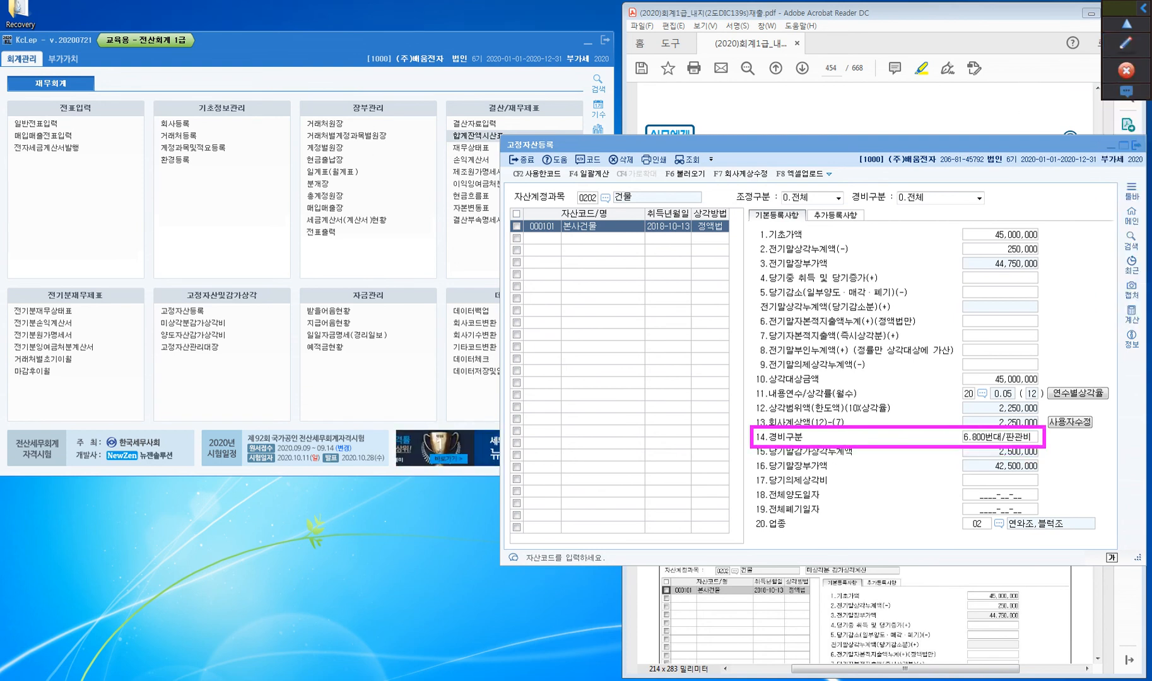
Open 결산자료입력 and query the closing data for the period January to December 2020
mouse_move(740, 629)
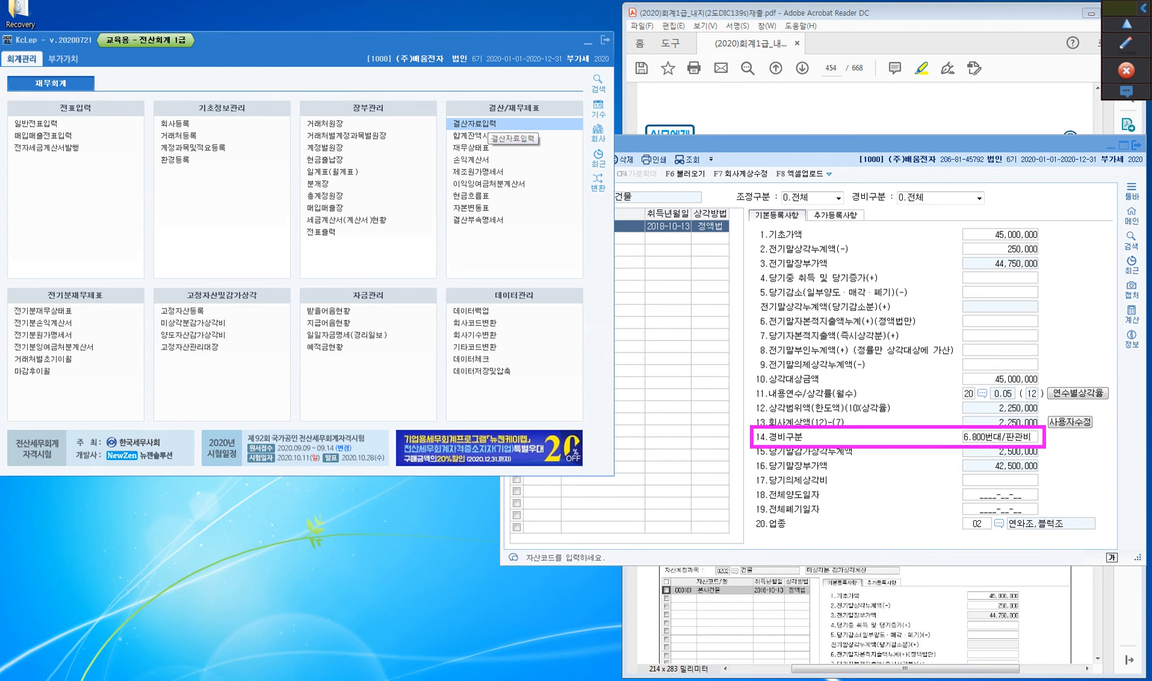
click(479, 124)
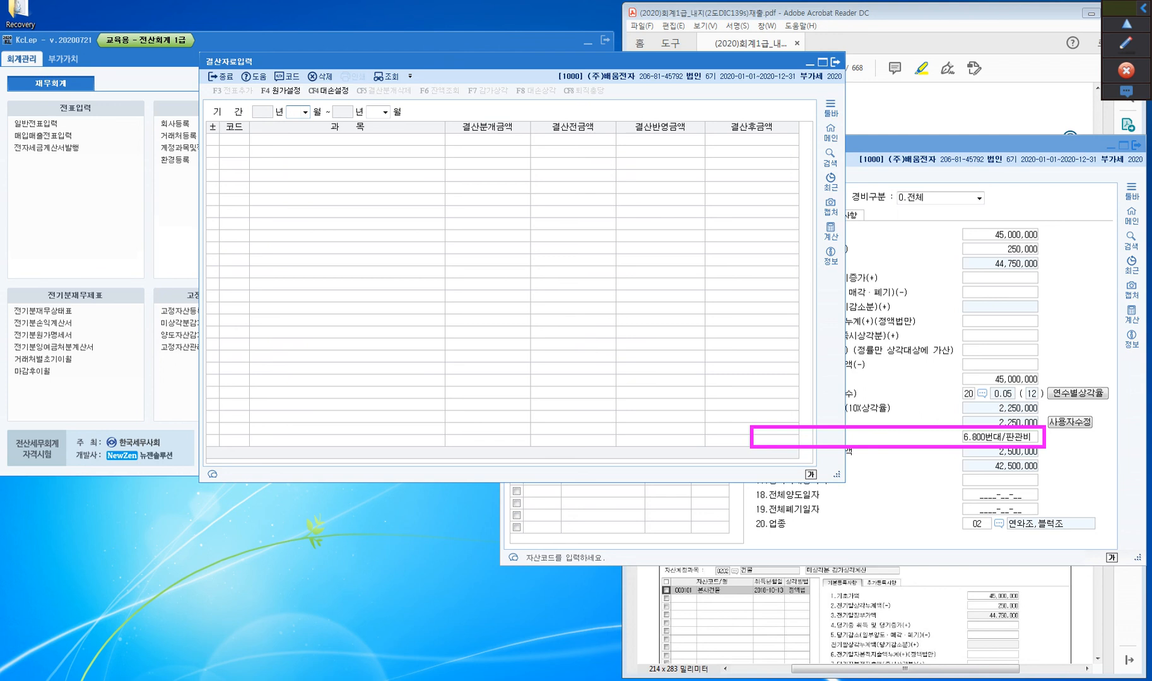
text(1)
key(Return)
text(12)
key(Return)
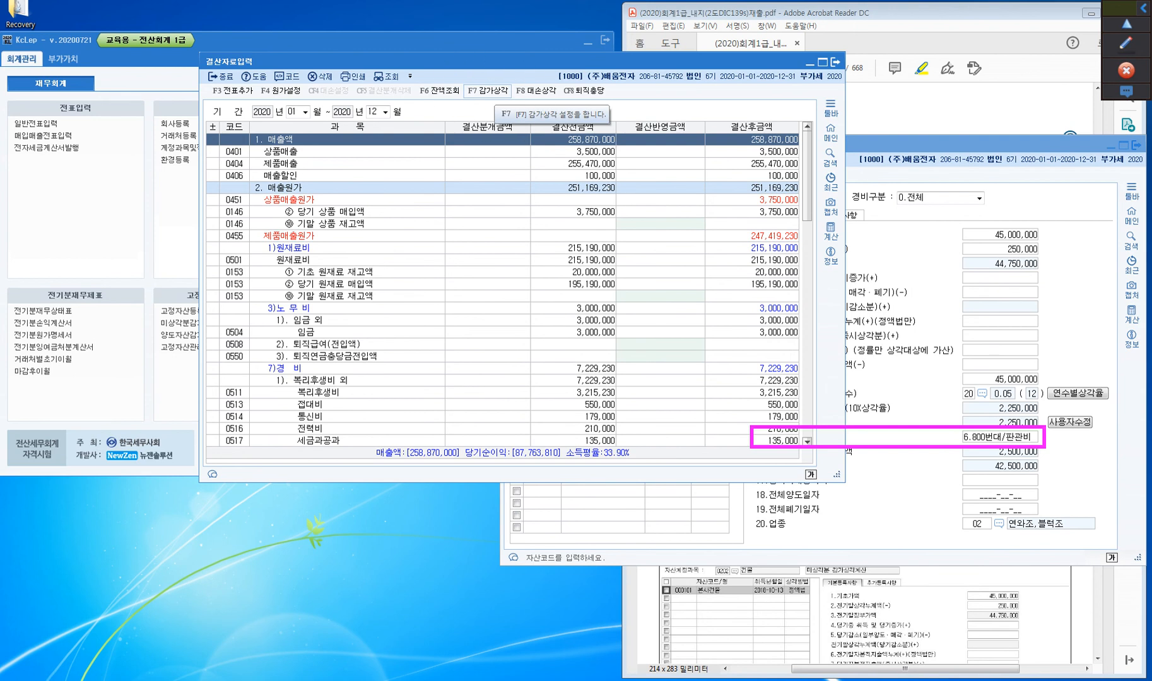
Examine the 감가상각 amounts by account and 경비구분 beside 고정자산등록, cancel without applying them, and close 결산자료입력
click(494, 91)
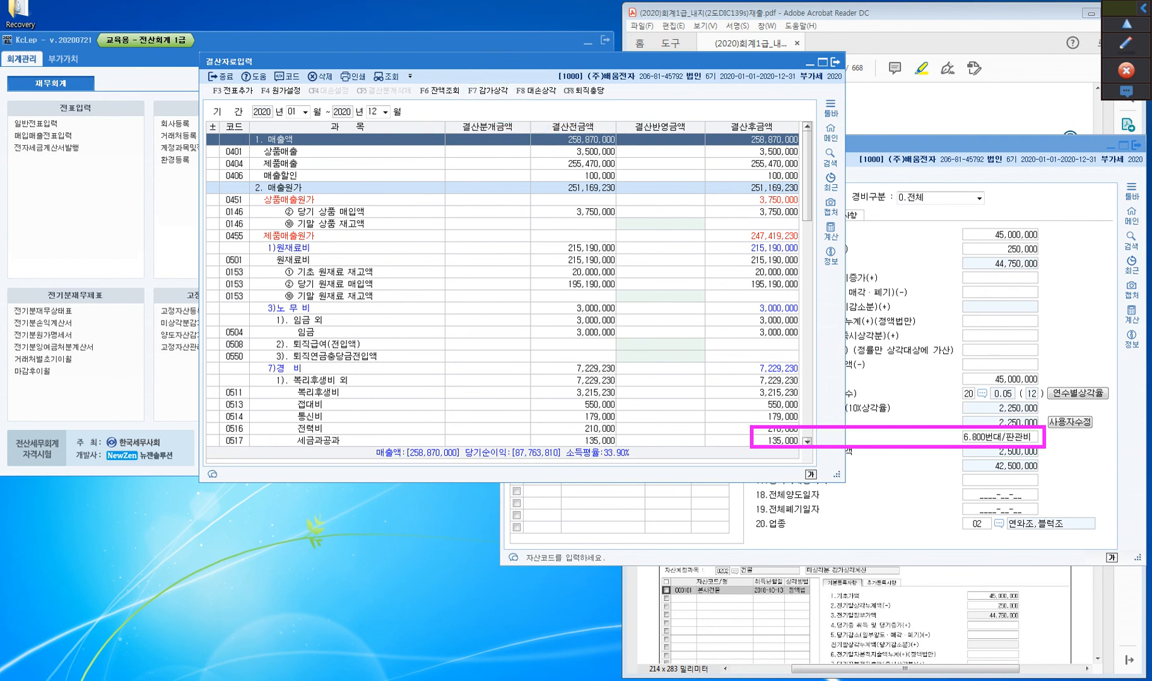
drag(499, 62, 305, 71)
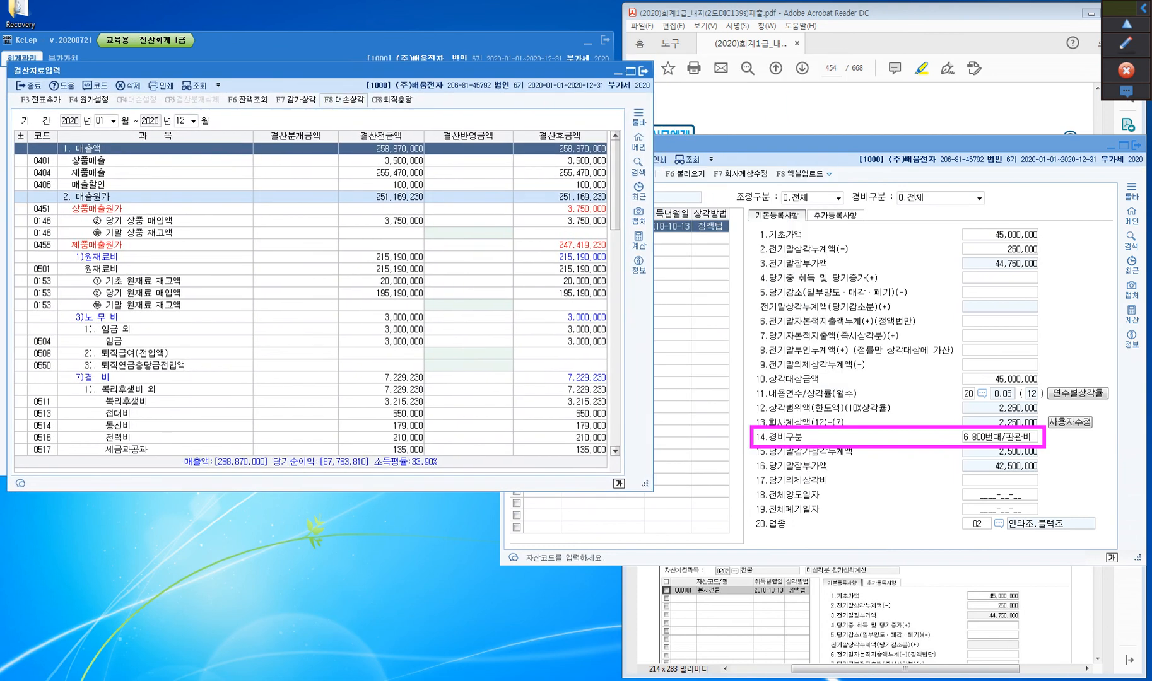
click(296, 99)
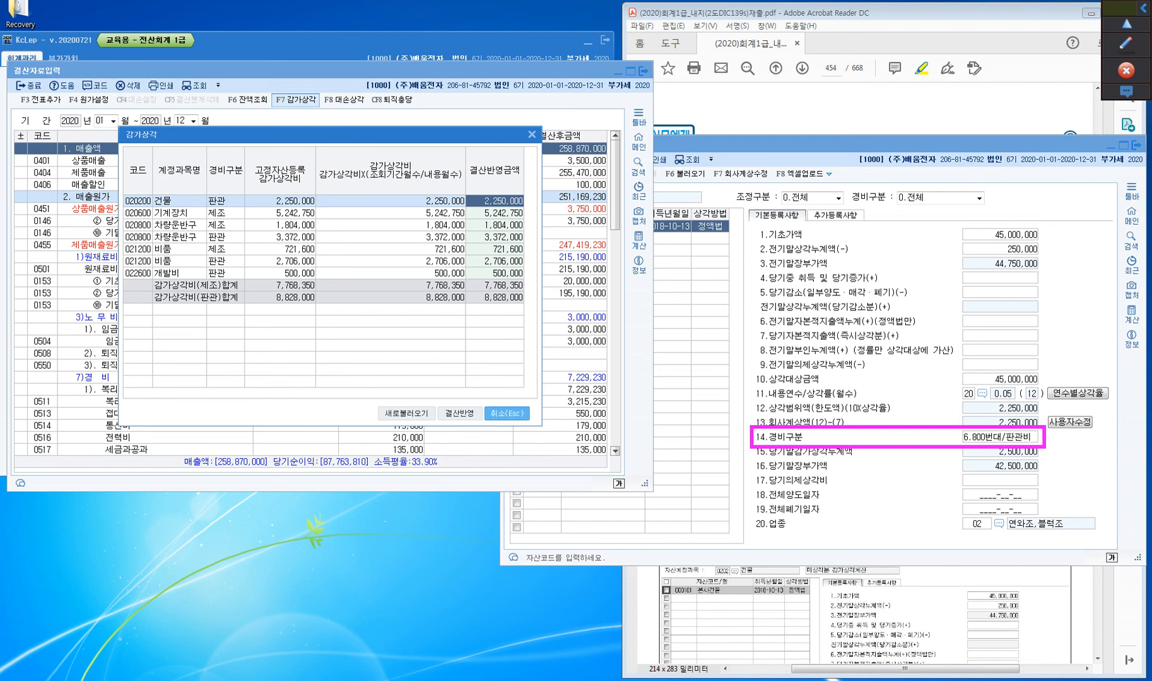
key(Escape)
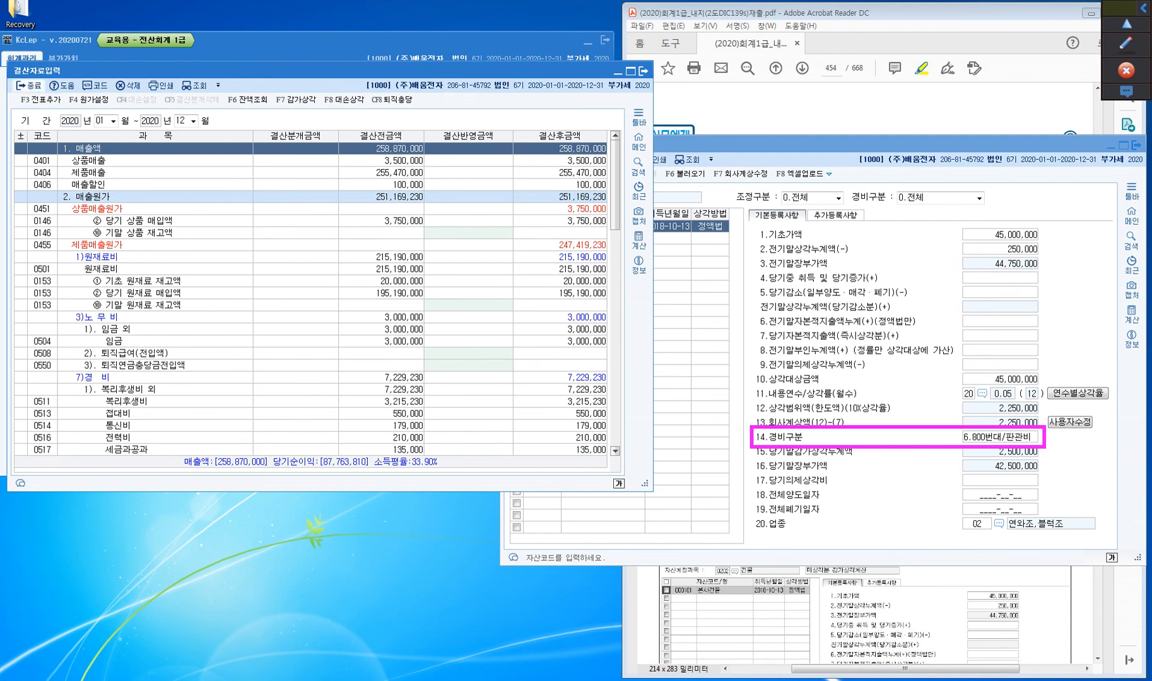
click(100, 121)
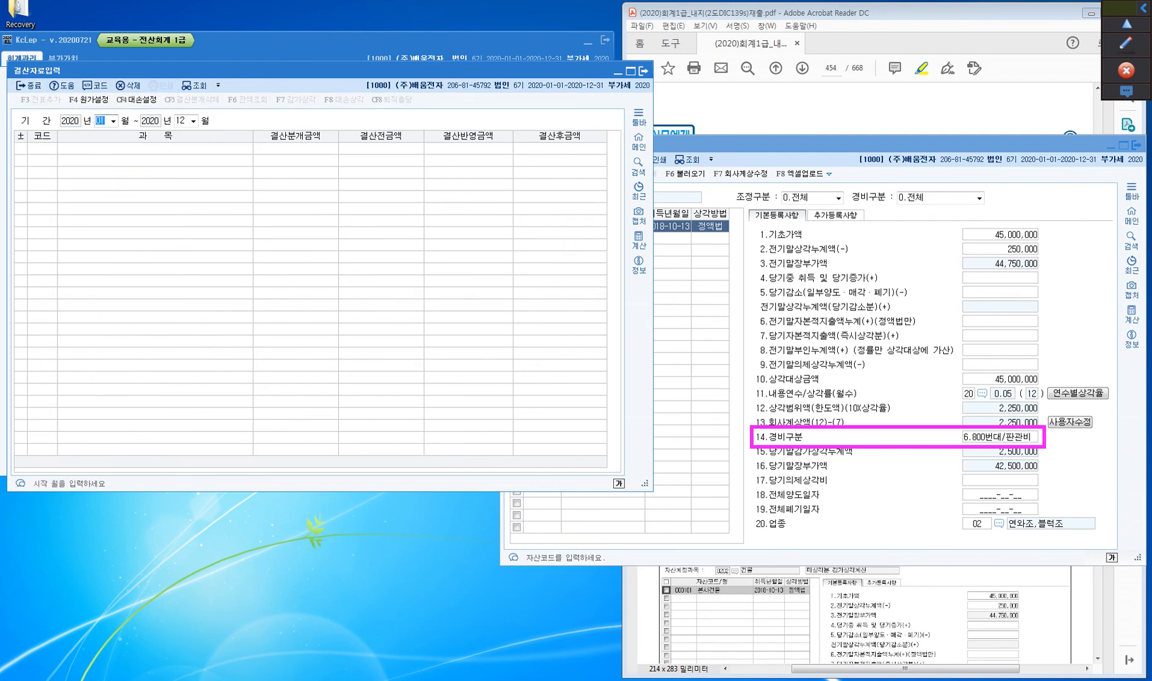
click(28, 85)
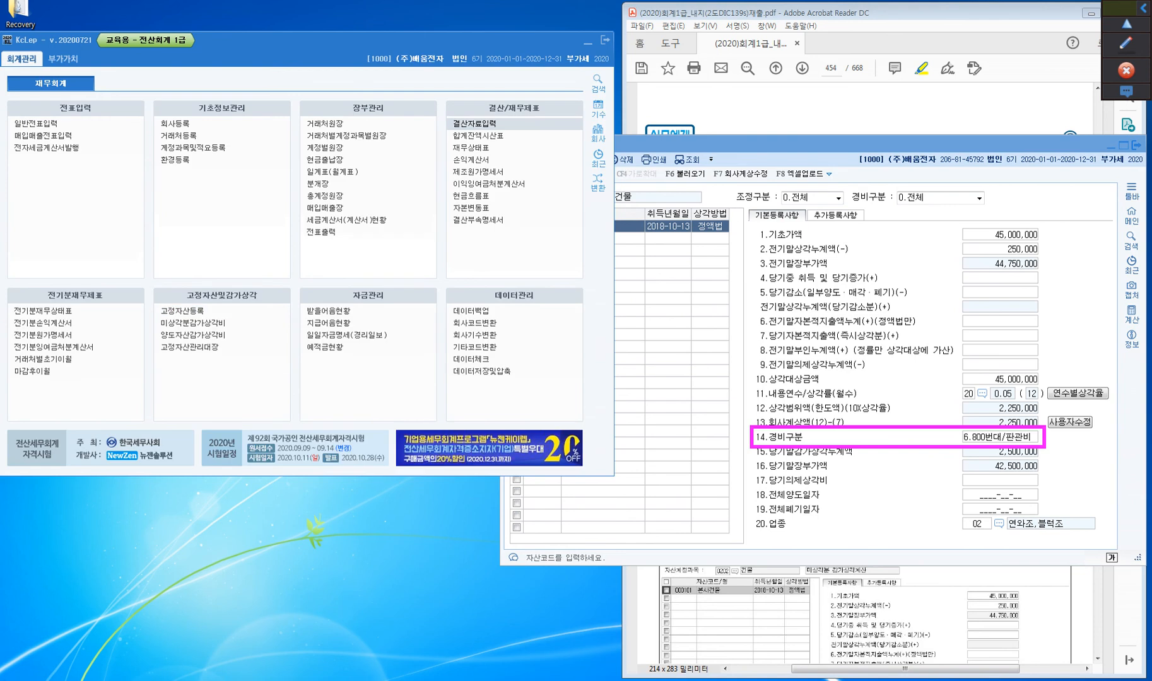